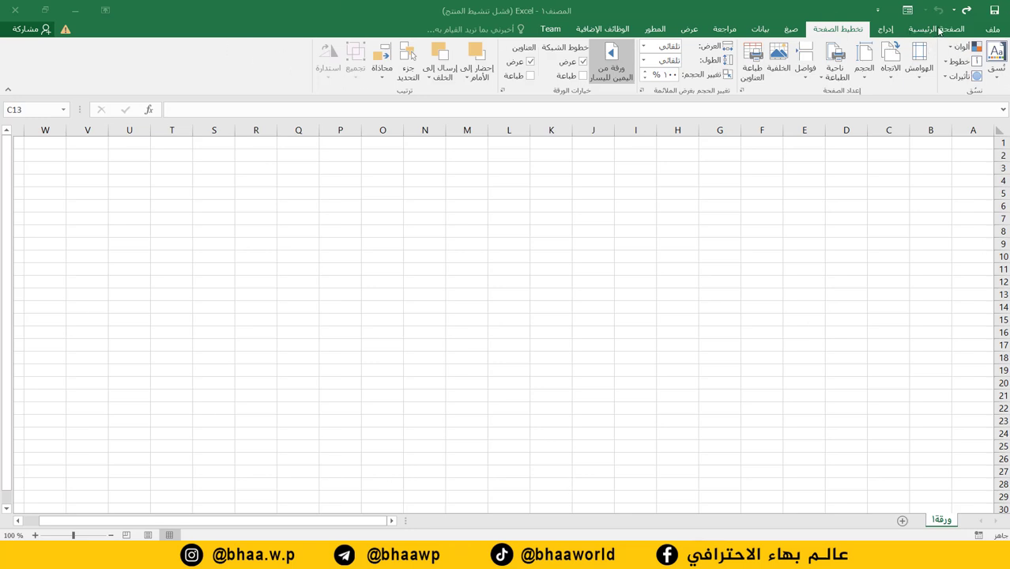
# Browse the Home, Insert, Page Layout and Formulas ribbons, ending back on Home
pyautogui.click(962, 30)
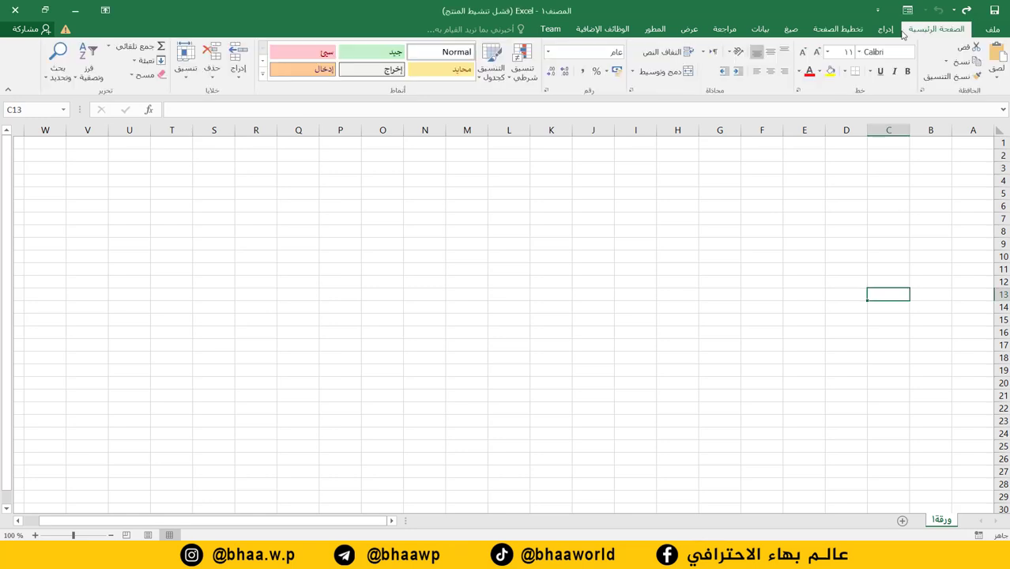
pyautogui.click(883, 29)
pyautogui.click(838, 29)
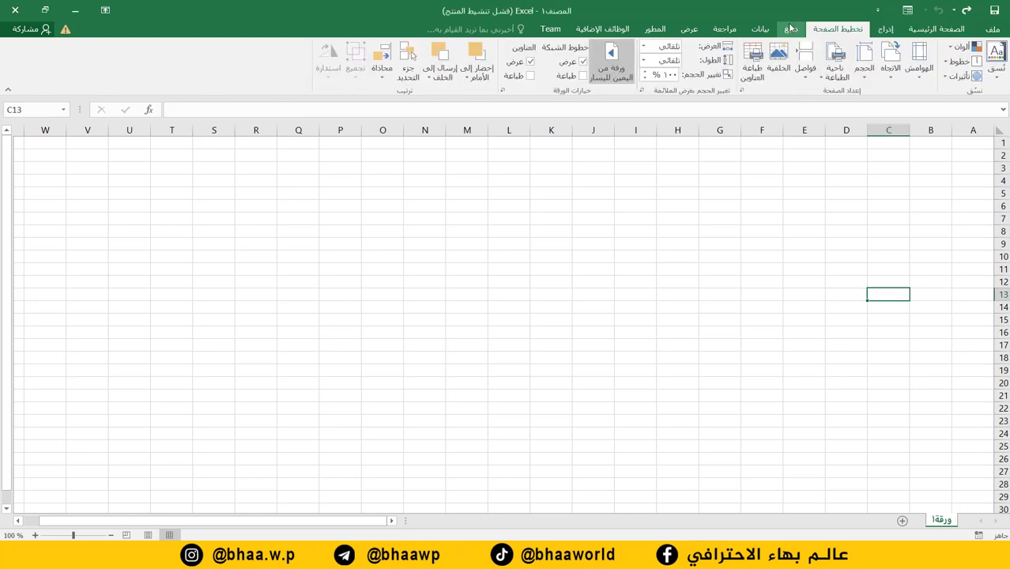
pyautogui.click(790, 29)
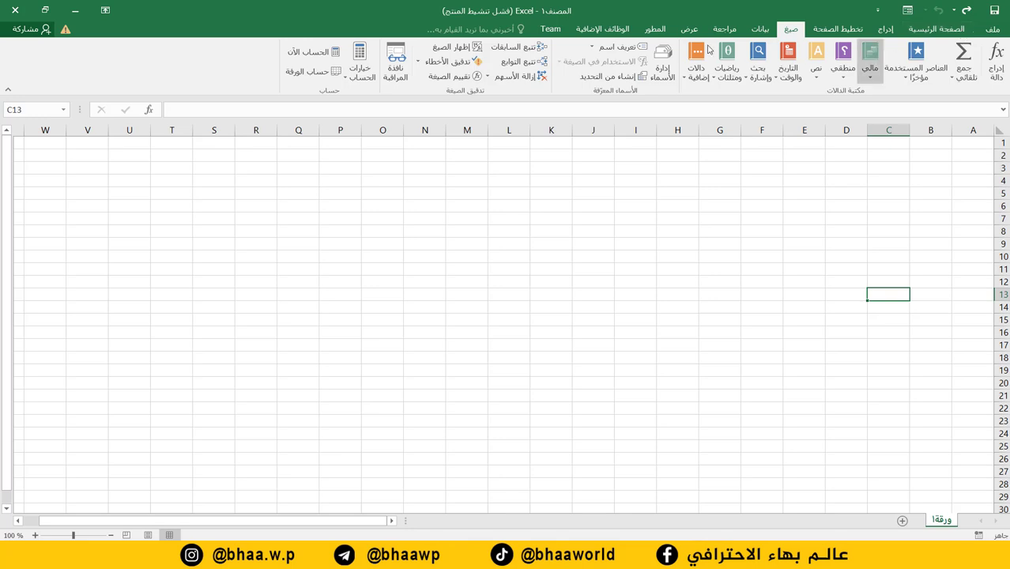
pyautogui.click(933, 29)
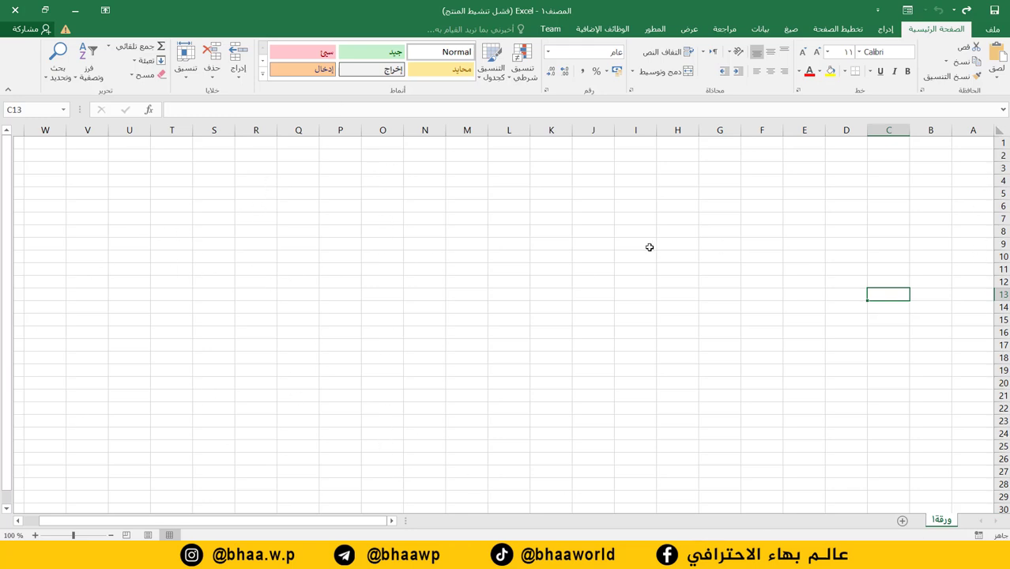
pyautogui.click(840, 130)
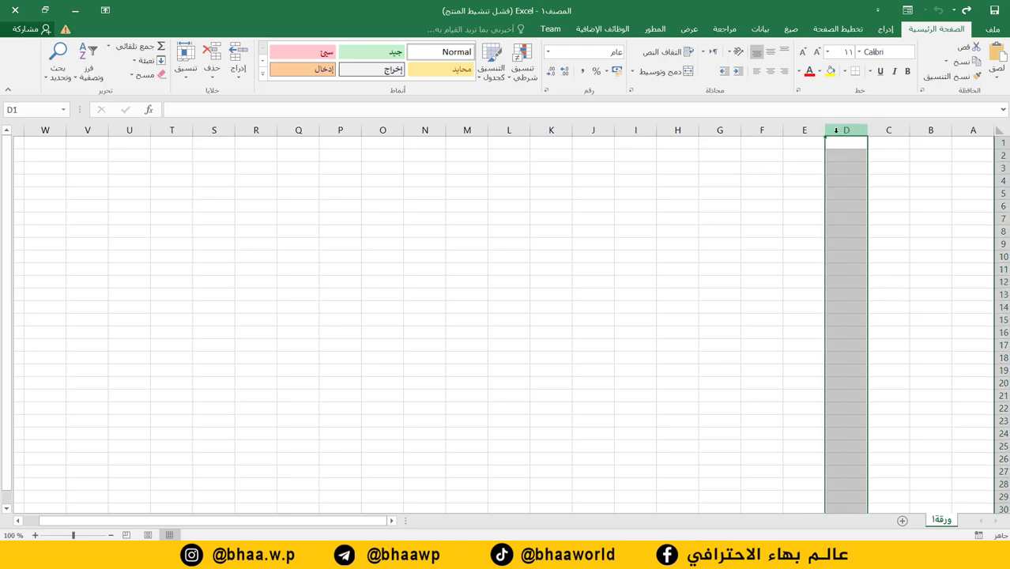
pyautogui.click(790, 130)
pyautogui.click(762, 131)
pyautogui.click(719, 130)
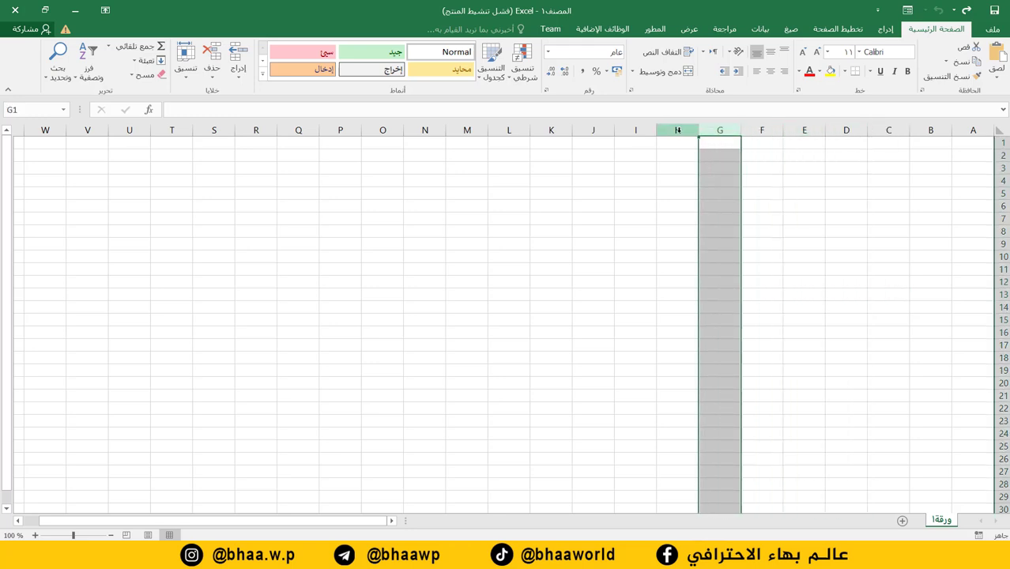
pyautogui.click(677, 131)
pyautogui.click(633, 131)
pyautogui.click(593, 131)
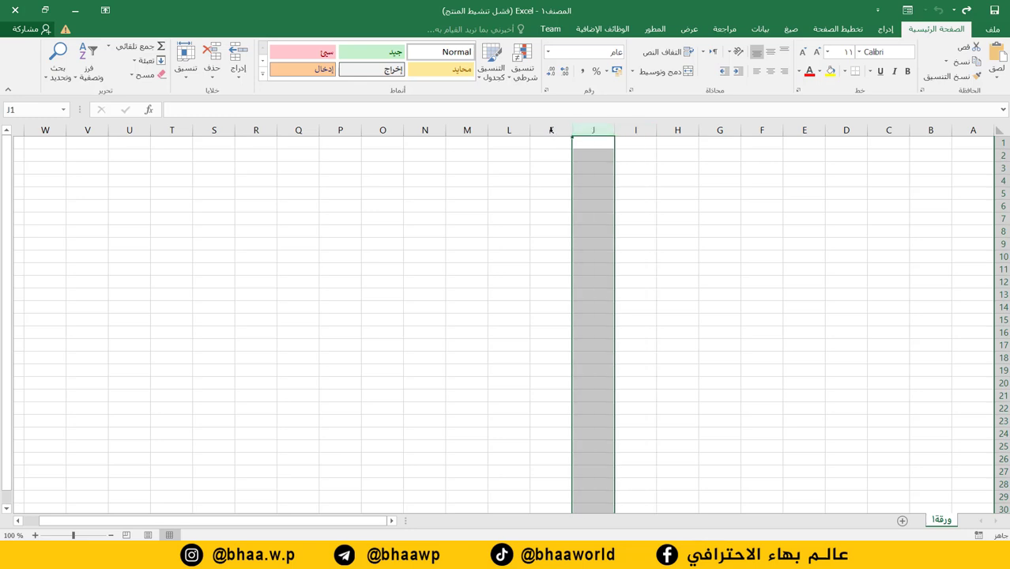
pyautogui.click(553, 131)
pyautogui.click(514, 131)
pyautogui.click(466, 131)
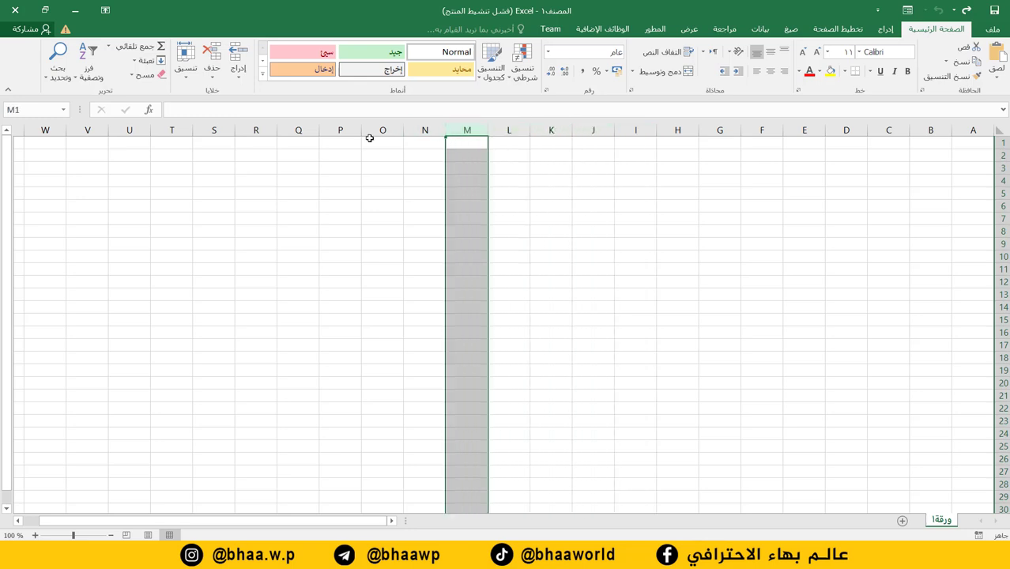
pyautogui.click(368, 141)
pyautogui.click(515, 131)
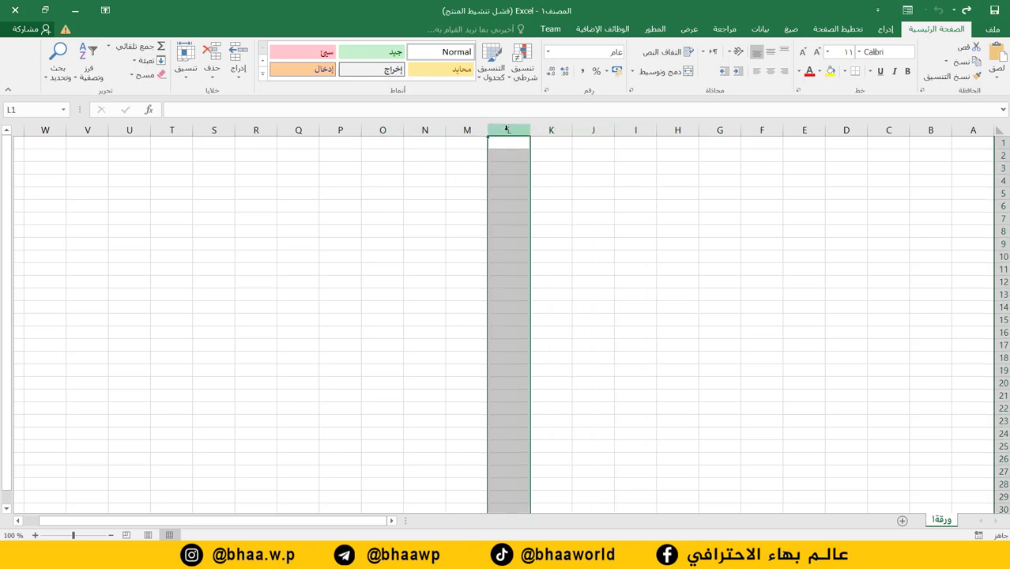
pyautogui.click(635, 130)
pyautogui.click(677, 132)
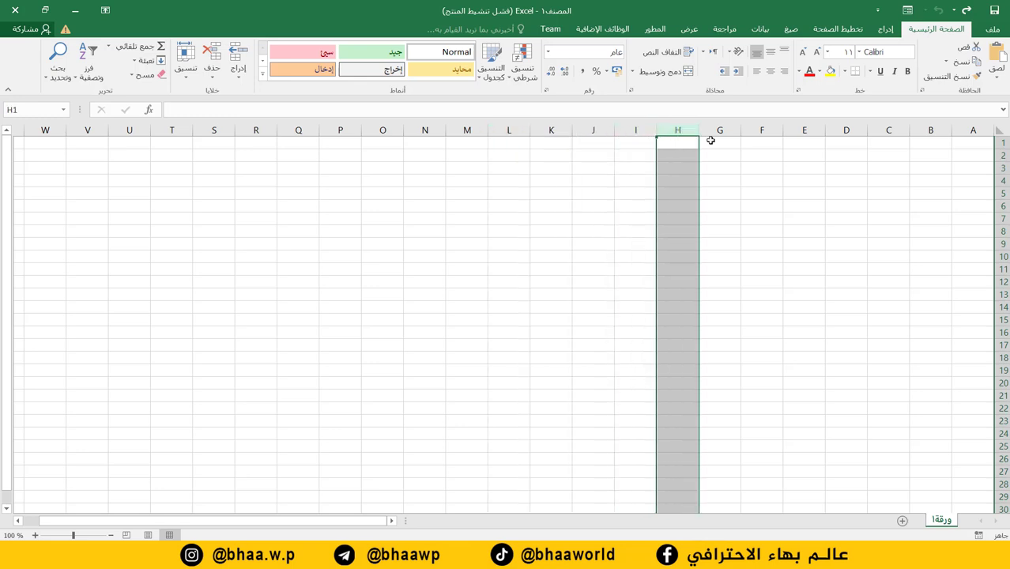
pyautogui.click(973, 130)
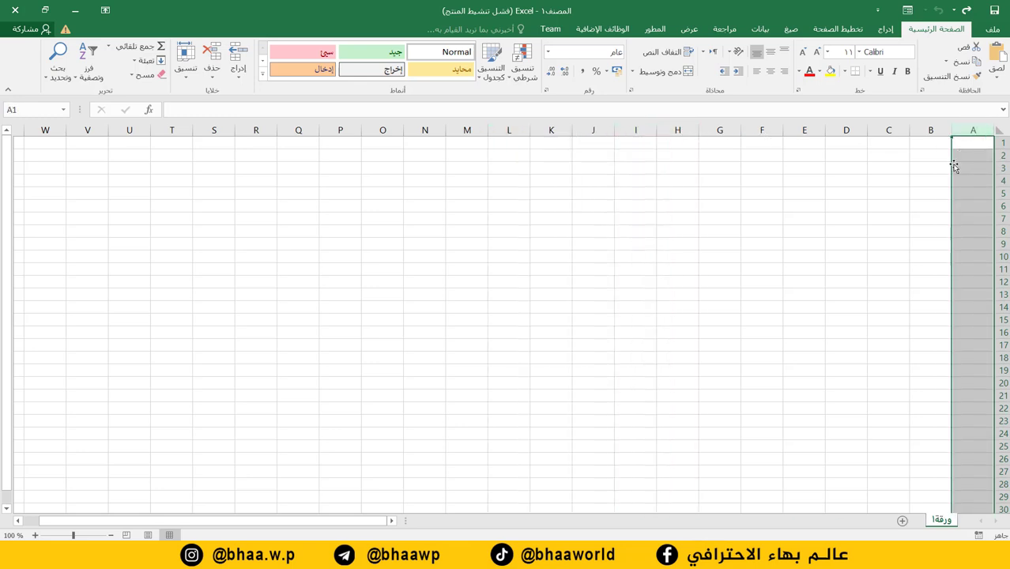
pyautogui.click(1003, 156)
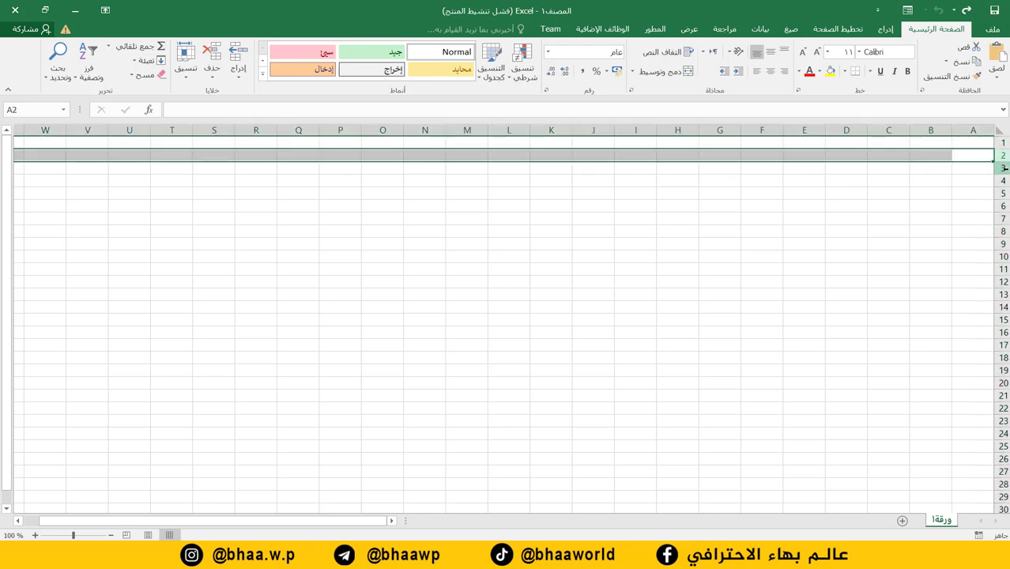
pyautogui.click(1004, 169)
pyautogui.click(1004, 206)
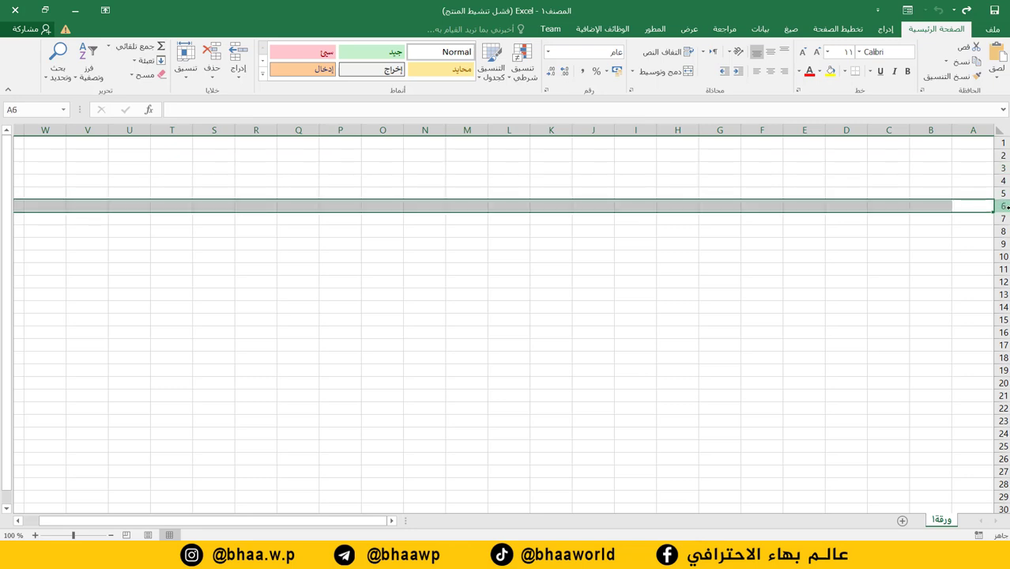
pyautogui.click(1003, 230)
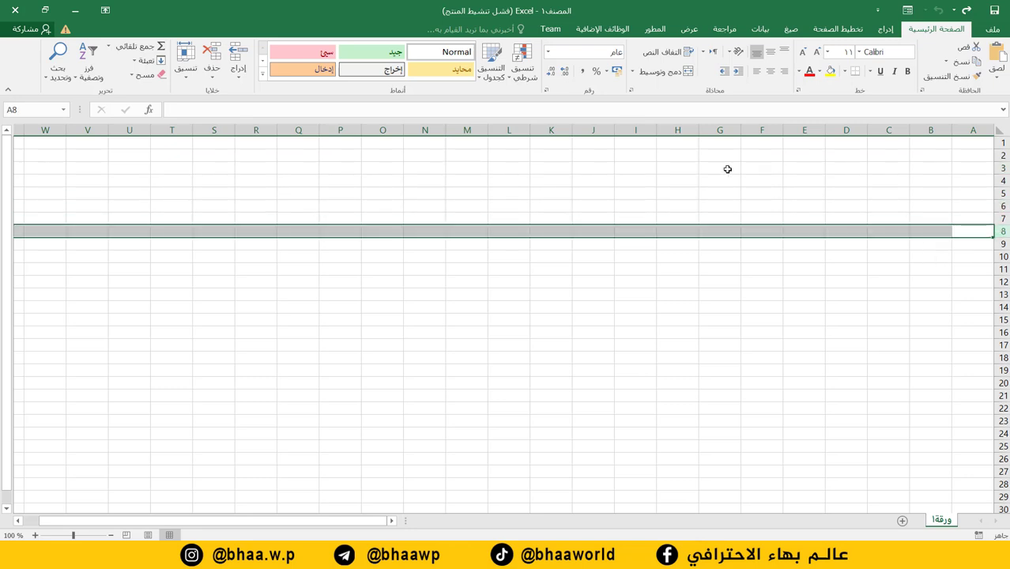
pyautogui.click(668, 131)
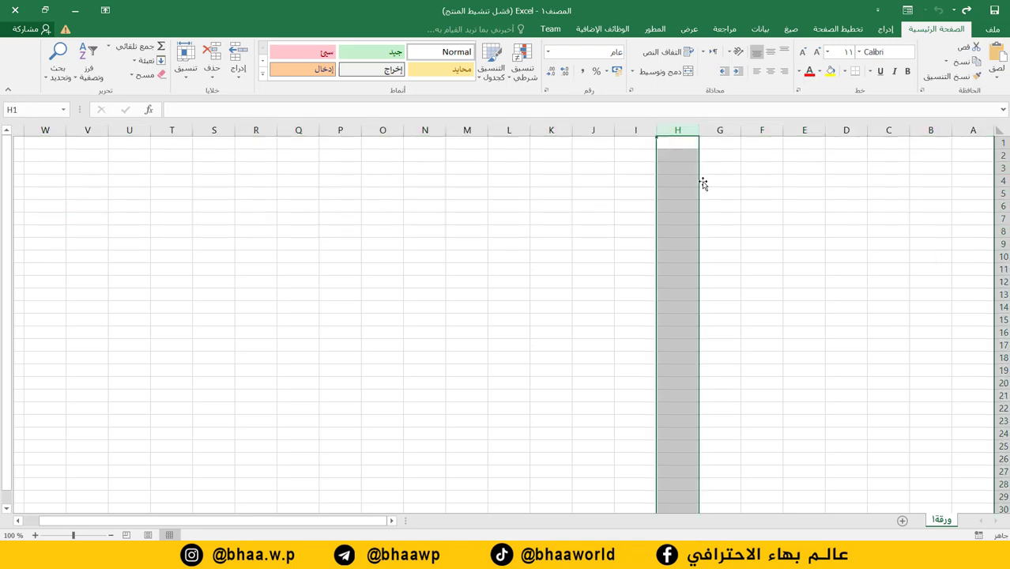
pyautogui.click(1001, 206)
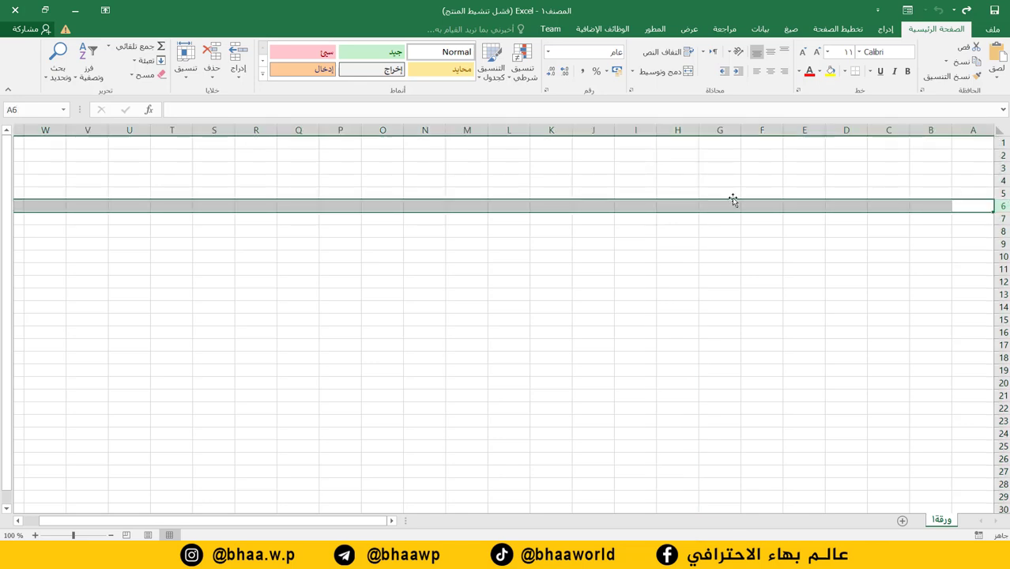
pyautogui.click(672, 207)
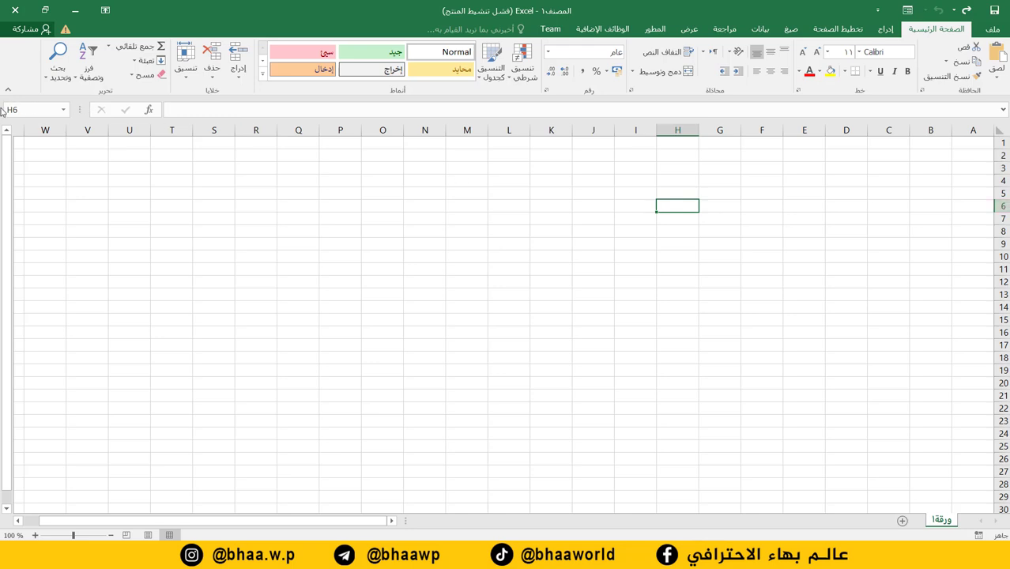
# Enter the number 1351651 in cell R8
pyautogui.click(520, 194)
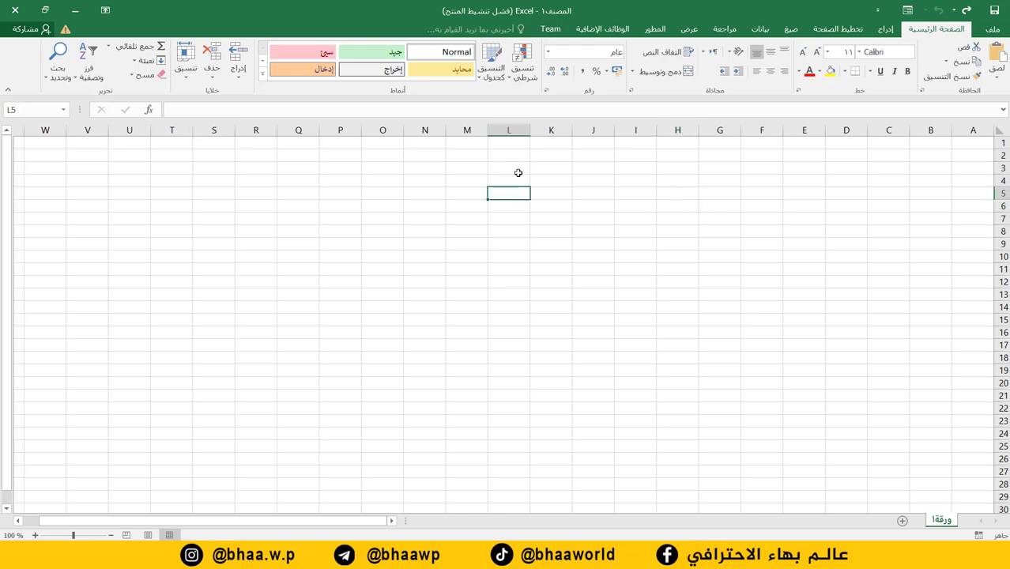
pyautogui.click(482, 293)
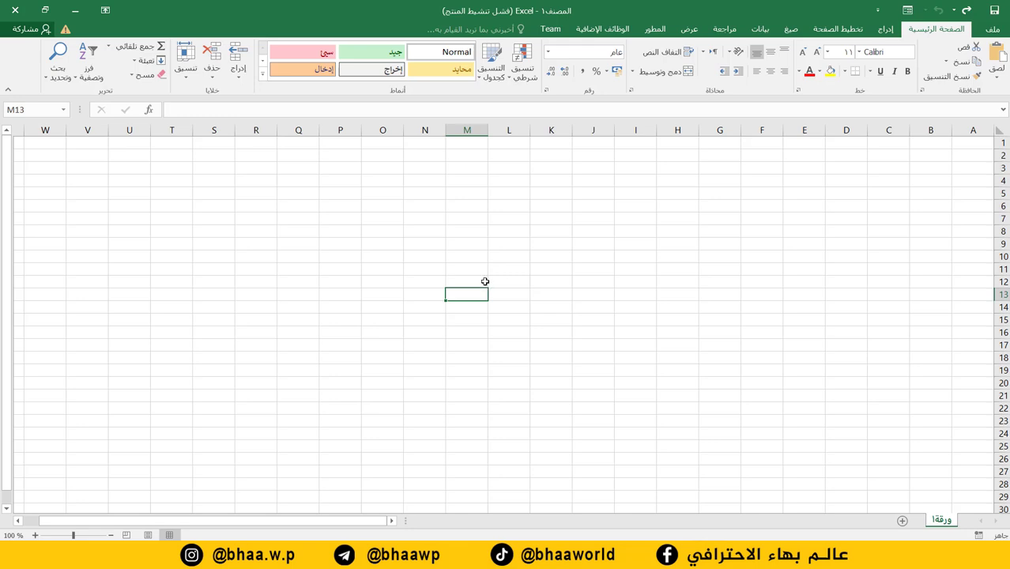
pyautogui.click(254, 228)
pyautogui.write('1351651')
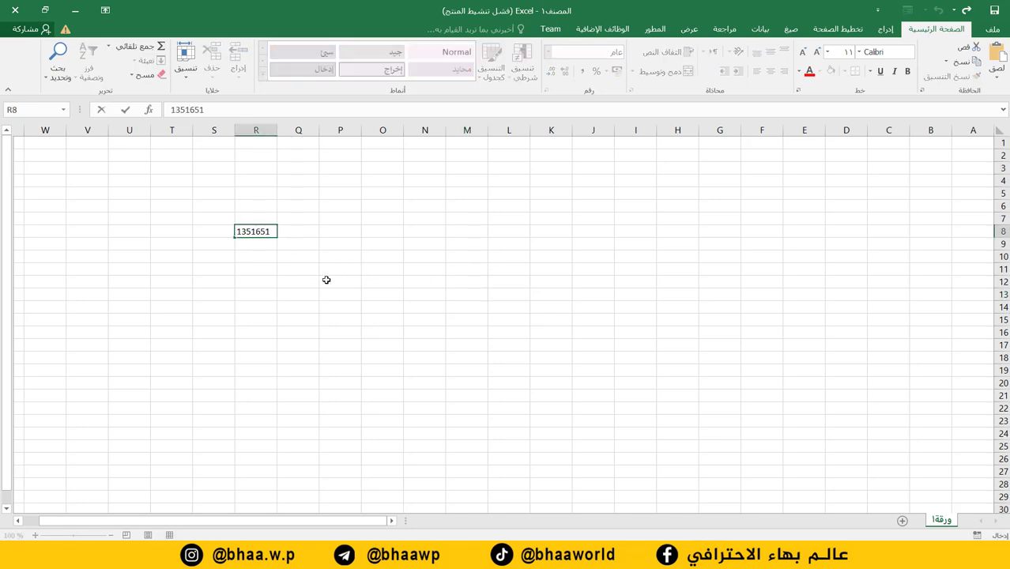
pyautogui.press('Return')
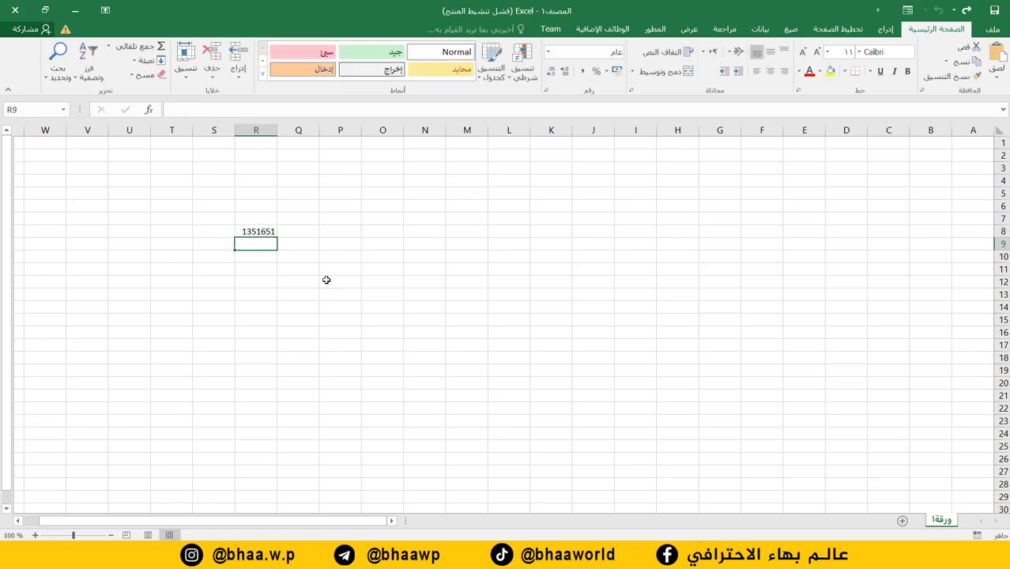
# Enter a line of Arabic text in R9 and the date 22/شباط/21 in R10
pyautogui.write('الرايتالبلابيليس')
pyautogui.click(247, 255)
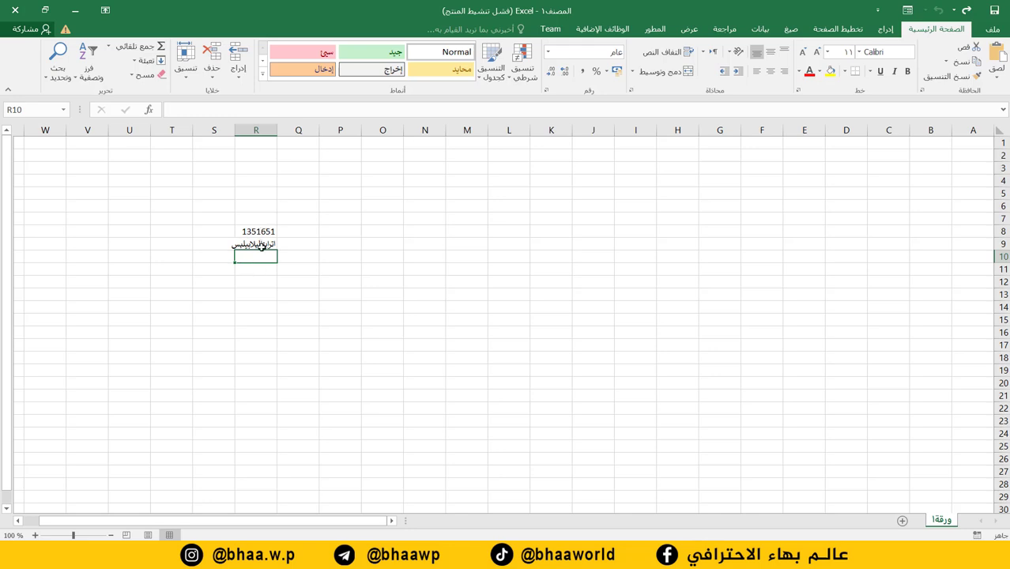
pyautogui.write('22/')
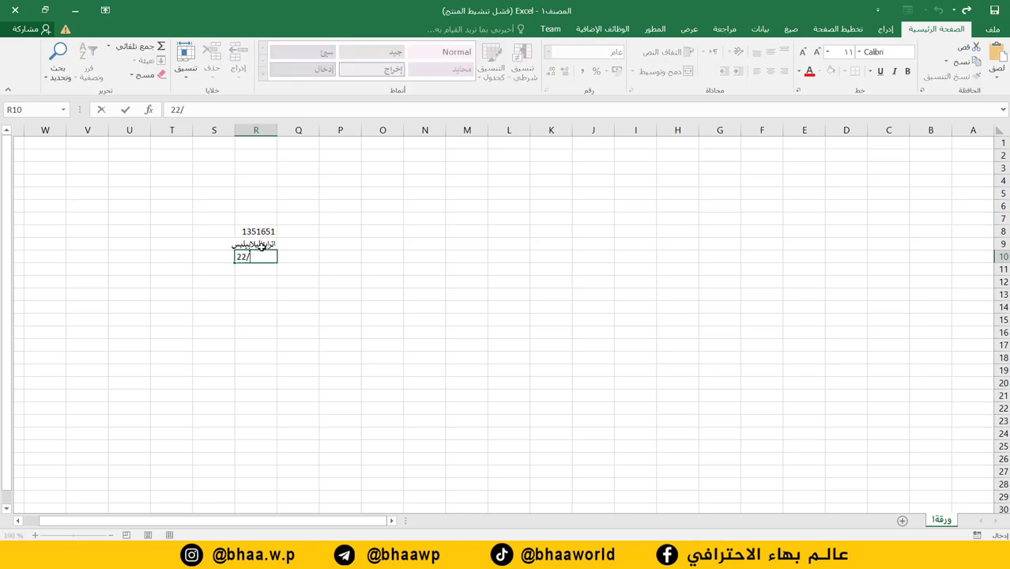
pyautogui.write('5')
pyautogui.press('BackSpace')
pyautogui.write('شباط')
pyautogui.write('21')
pyautogui.press('Return')
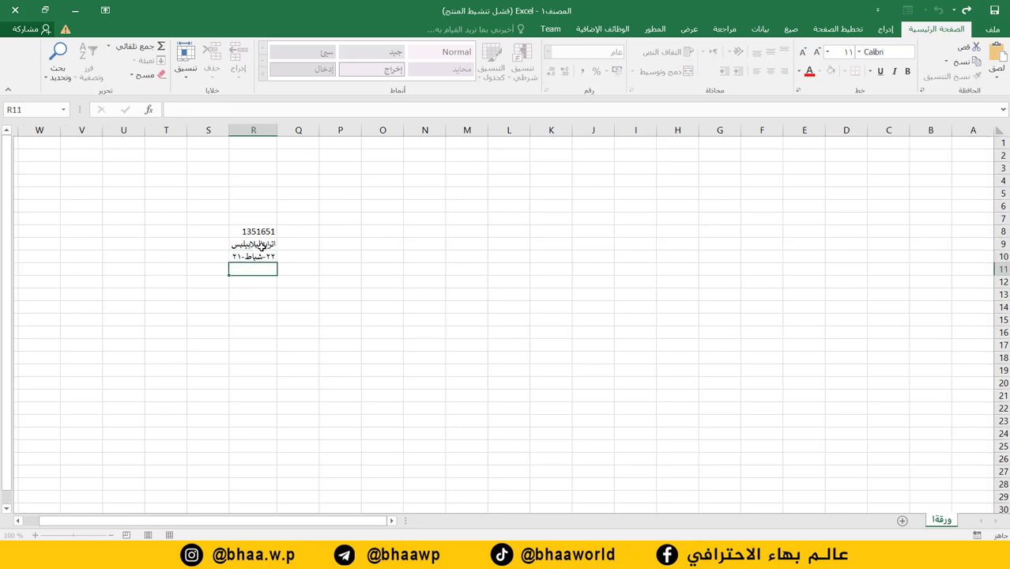
# Inspect how the number, text and date are stored in R8, R9 and R10
pyautogui.click(254, 230)
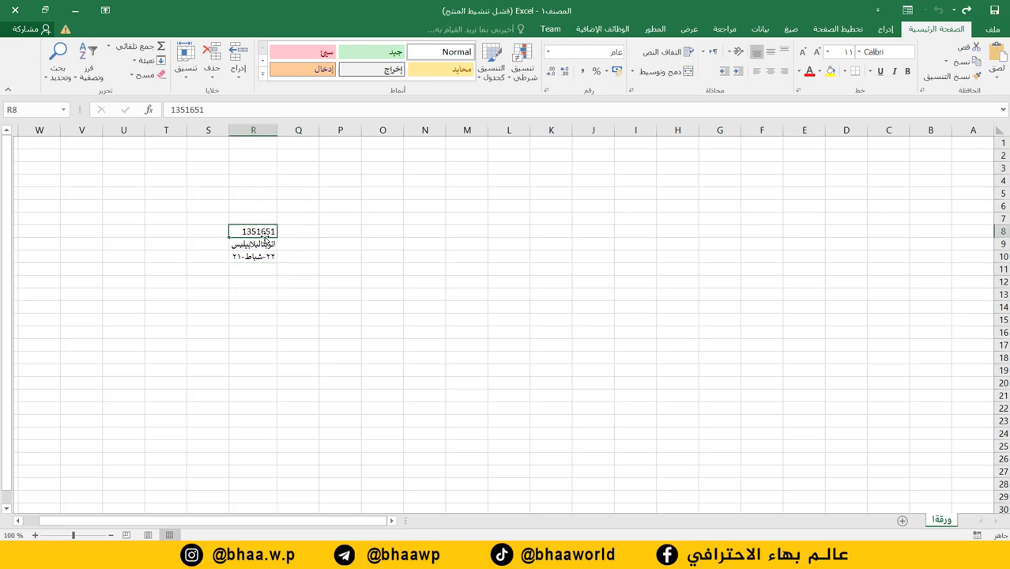
pyautogui.click(259, 243)
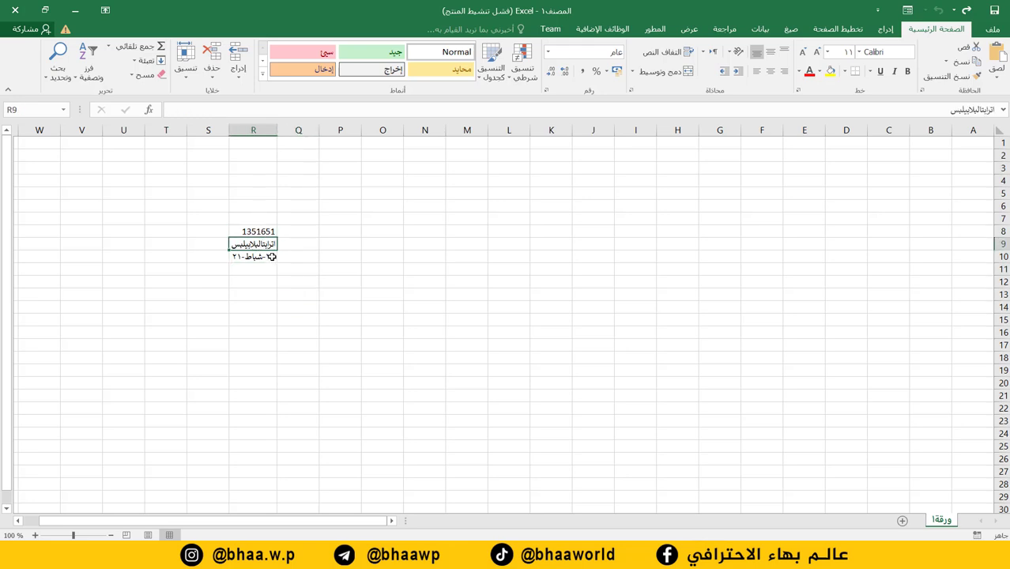
pyautogui.click(258, 256)
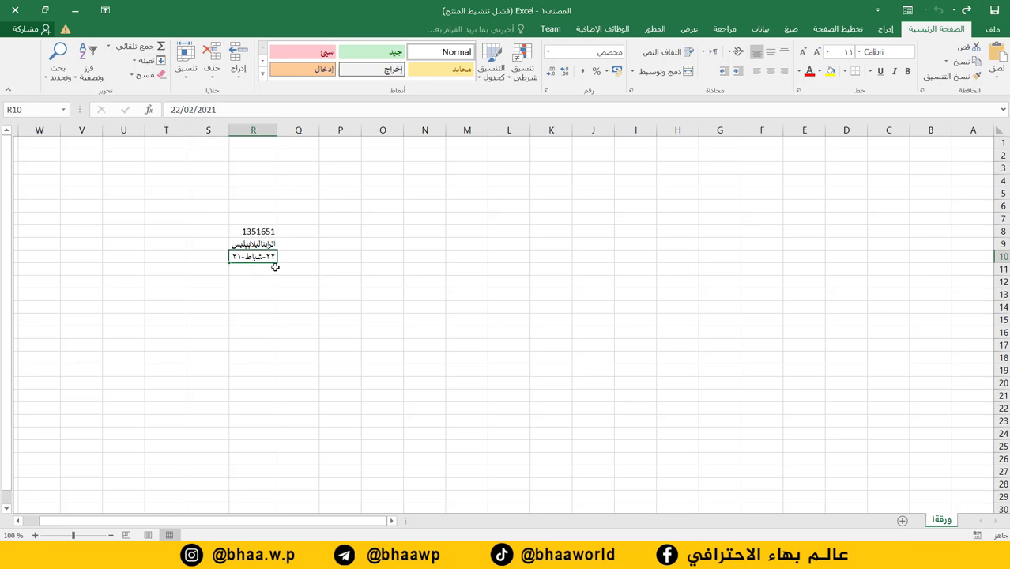
pyautogui.click(226, 279)
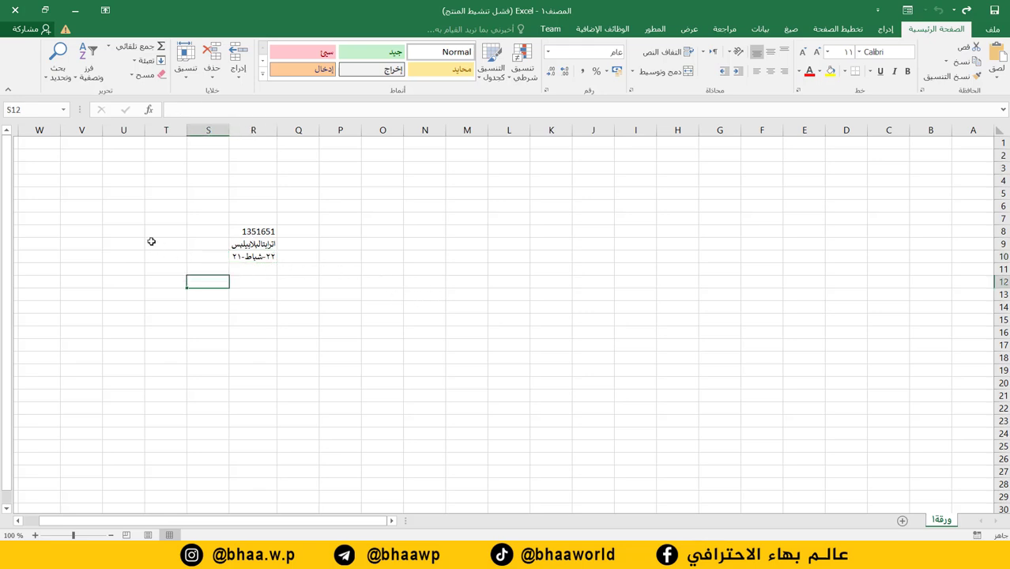
# Enter test text in U8, overwrite it with 5654654, then clear the cell
pyautogui.click(120, 237)
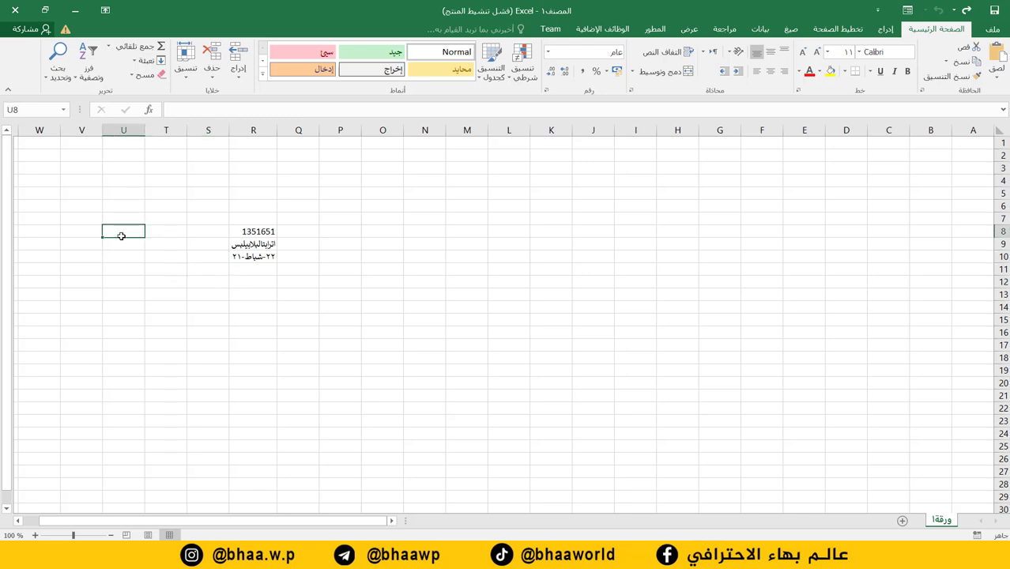
pyautogui.write('تتلقغ')
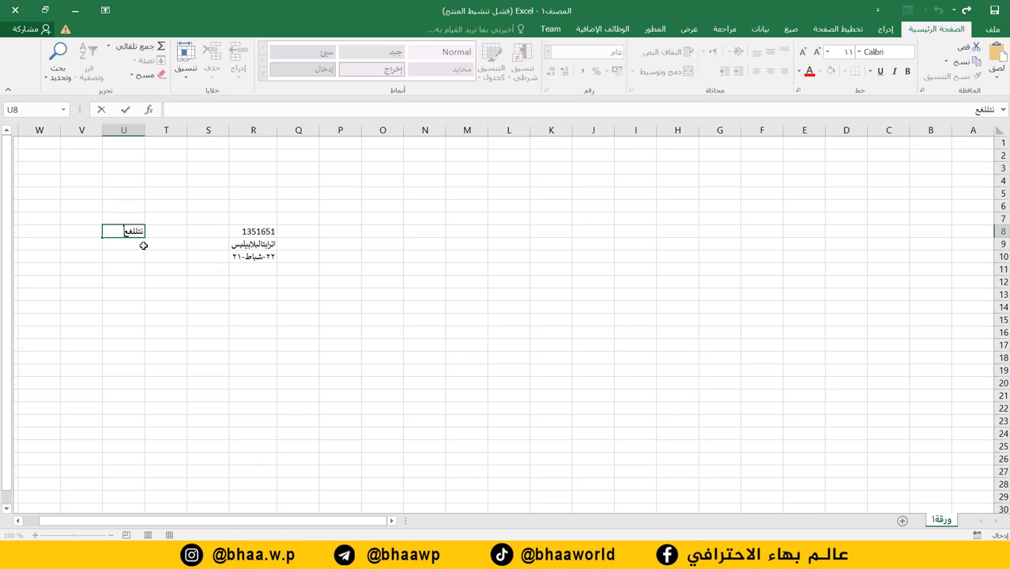
pyautogui.click(143, 246)
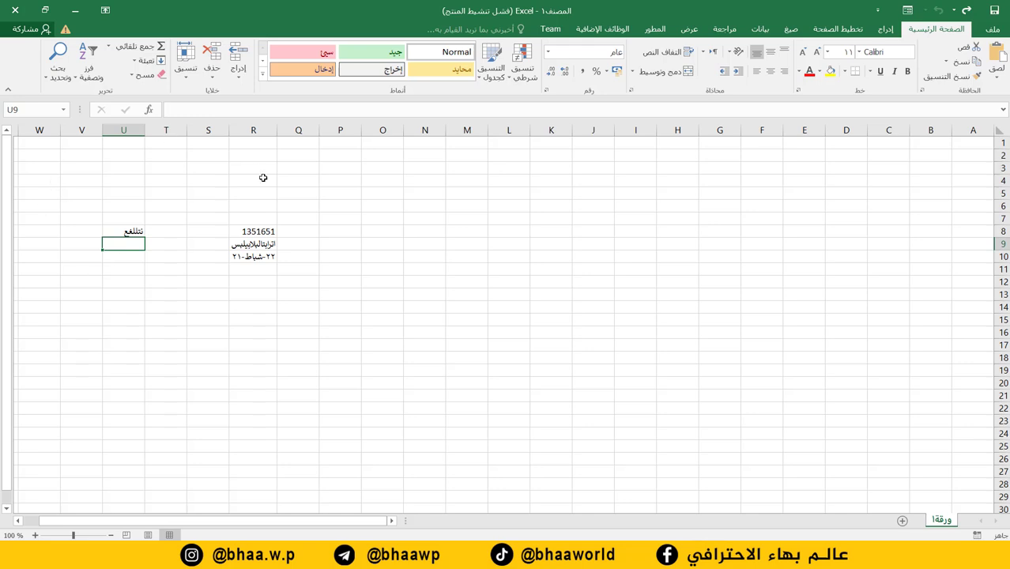
pyautogui.click(135, 234)
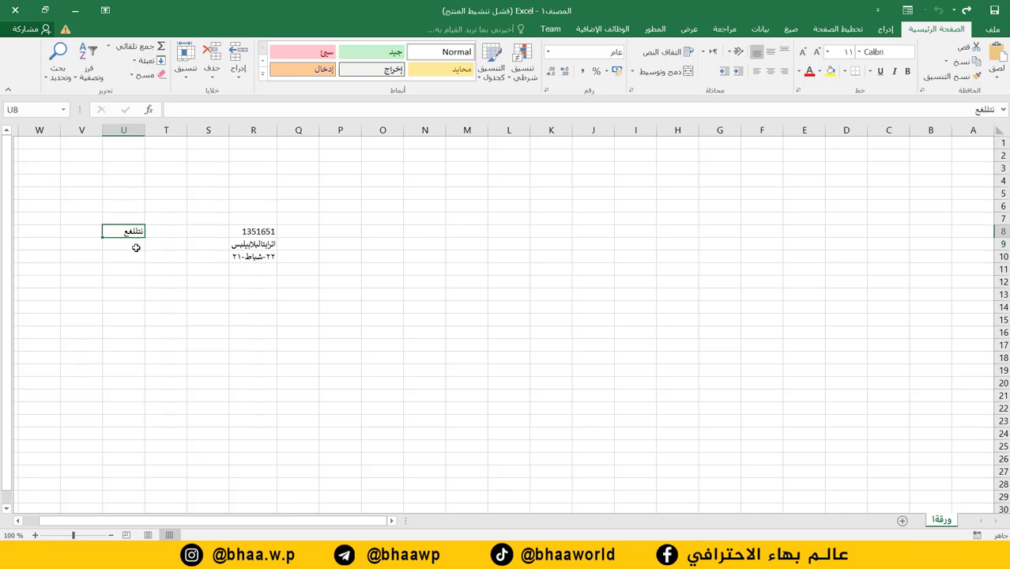
pyautogui.write('5654654')
pyautogui.press('Return')
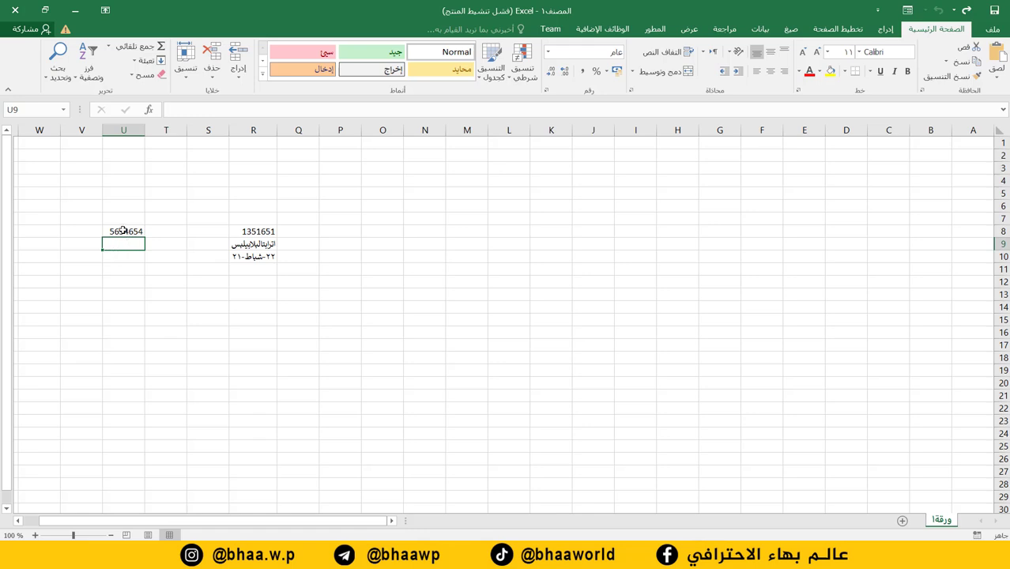
pyautogui.click(124, 230)
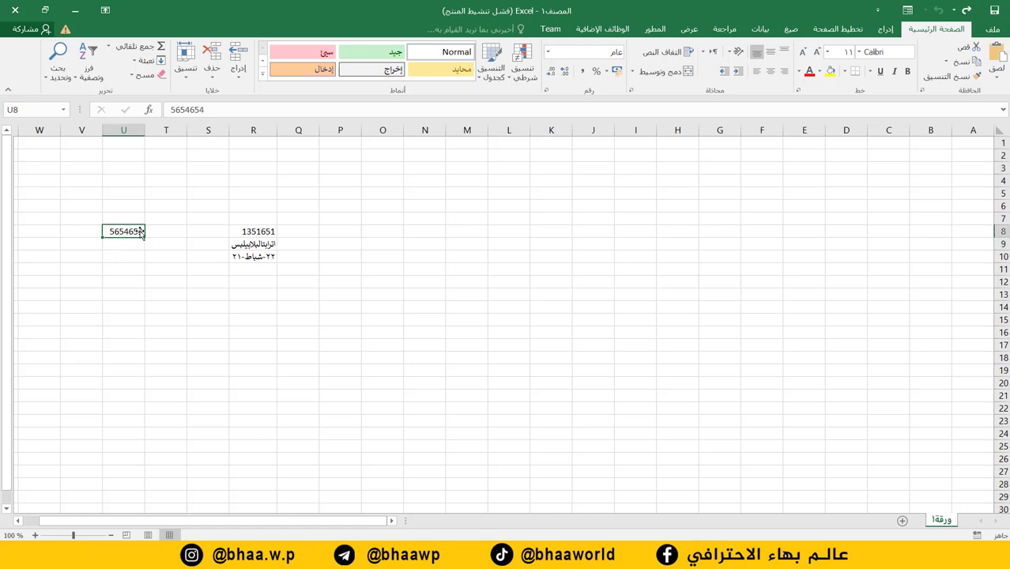
pyautogui.press('Delete')
# Delete the number, Arabic text and date in R8:R10
pyautogui.click(264, 231)
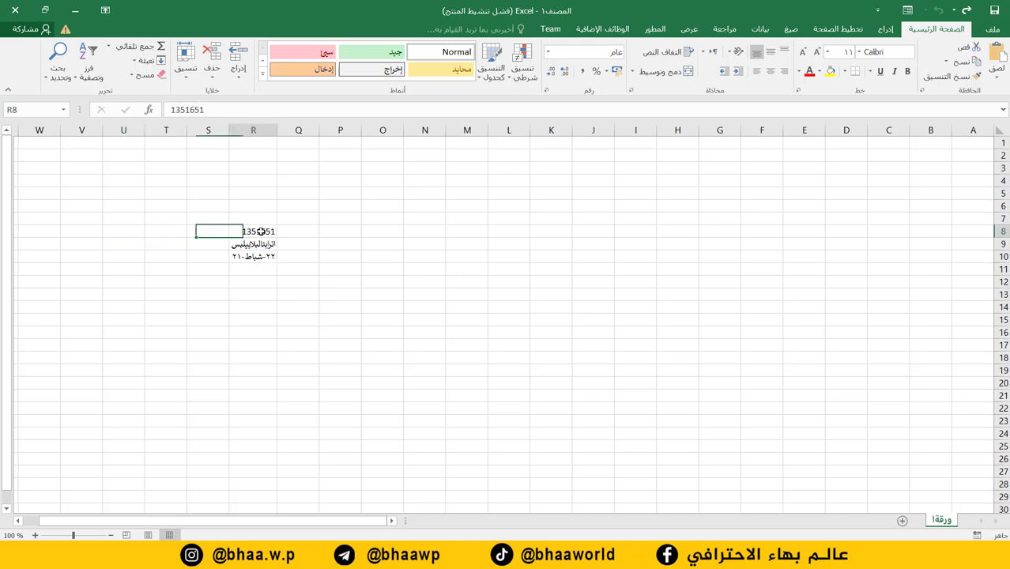
pyautogui.moveTo(261, 230); pyautogui.dragTo(261, 258)
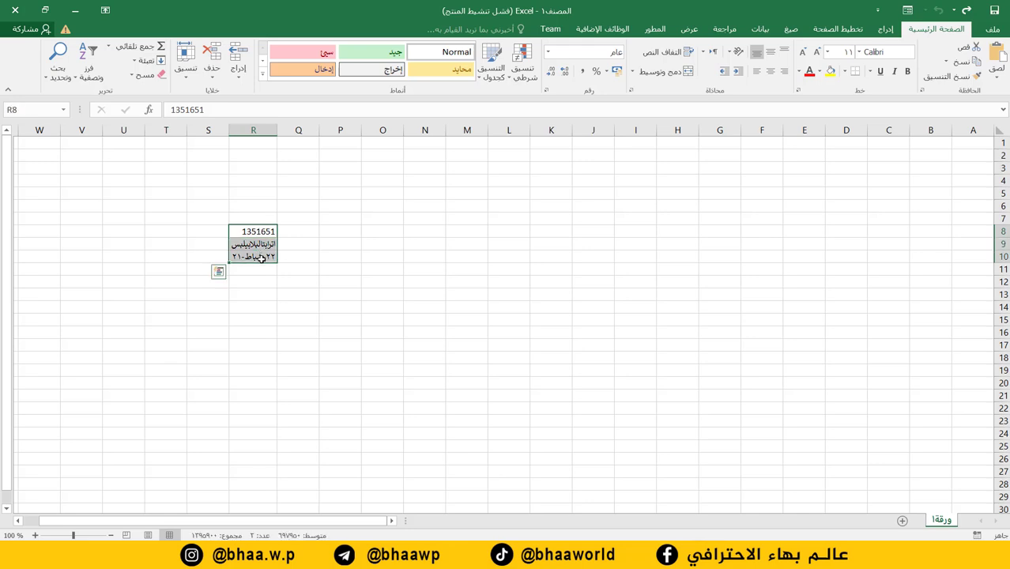
pyautogui.press('Delete')
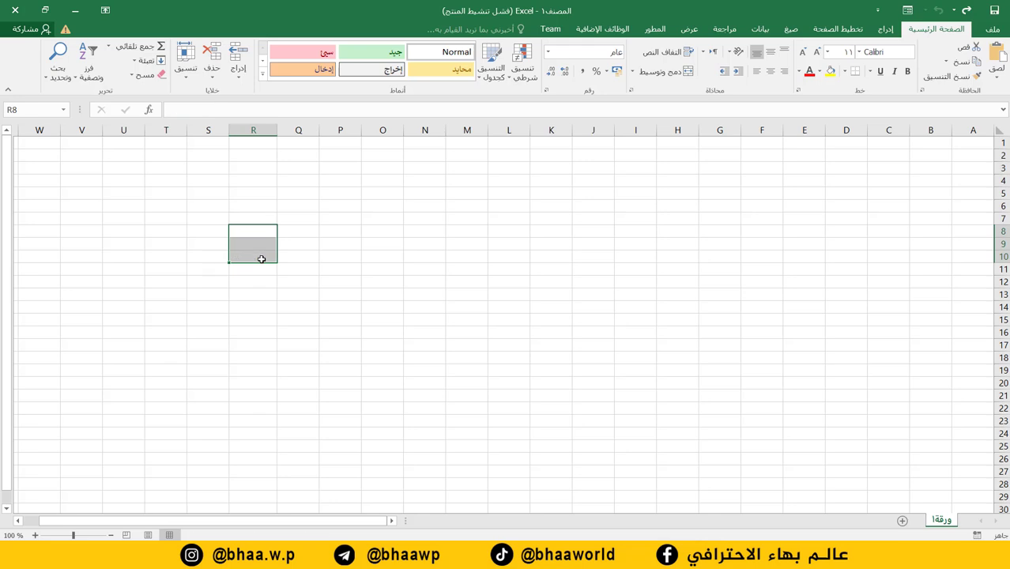
pyautogui.click(269, 307)
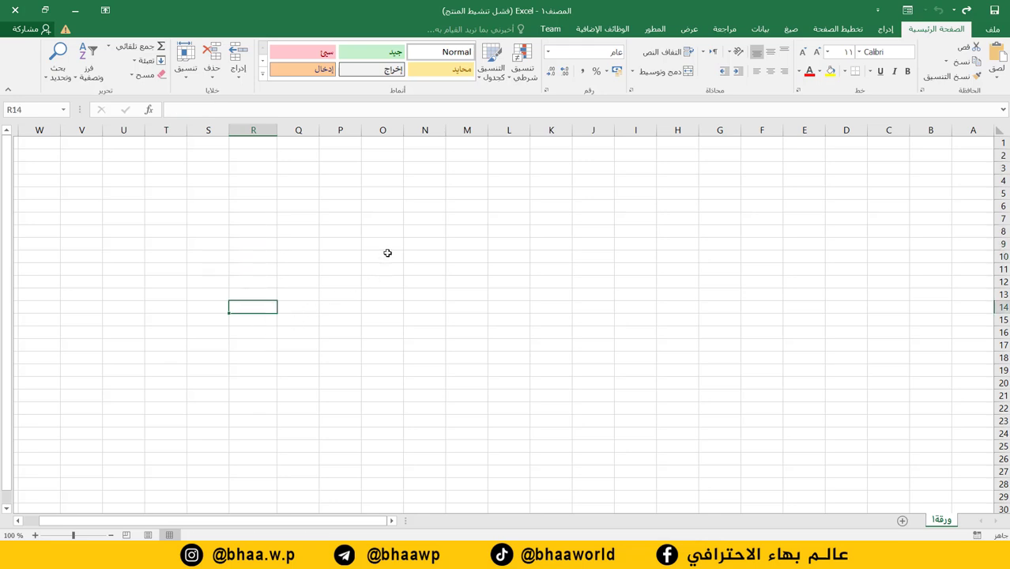
# Try several selection sizes, finishing with the range J7:M10 selected for the table
pyautogui.moveTo(958, 154)
pyautogui.mouseDown()
pyautogui.moveTo(475, 287)
pyautogui.moveTo(167, 416)
pyautogui.mouseUp()
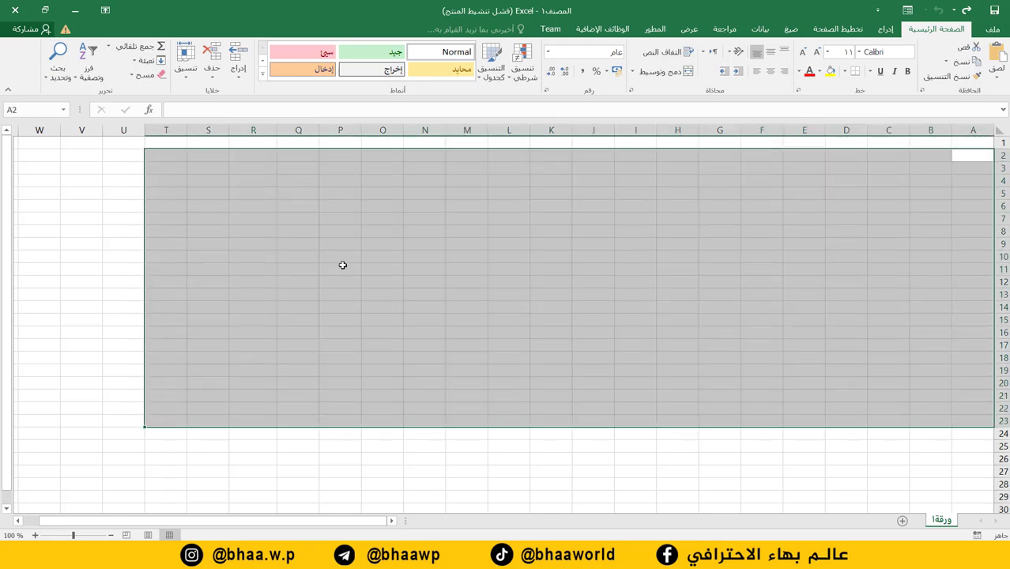
pyautogui.click(295, 253)
pyautogui.moveTo(286, 339); pyautogui.dragTo(298, 231)
pyautogui.moveTo(183, 207); pyautogui.dragTo(506, 257)
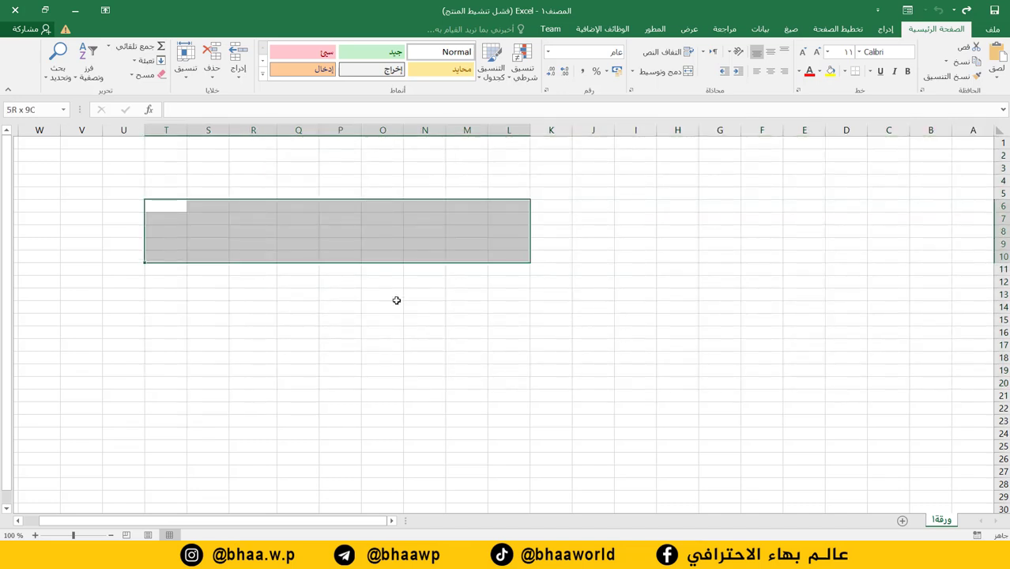
pyautogui.moveTo(396, 300); pyautogui.dragTo(360, 324)
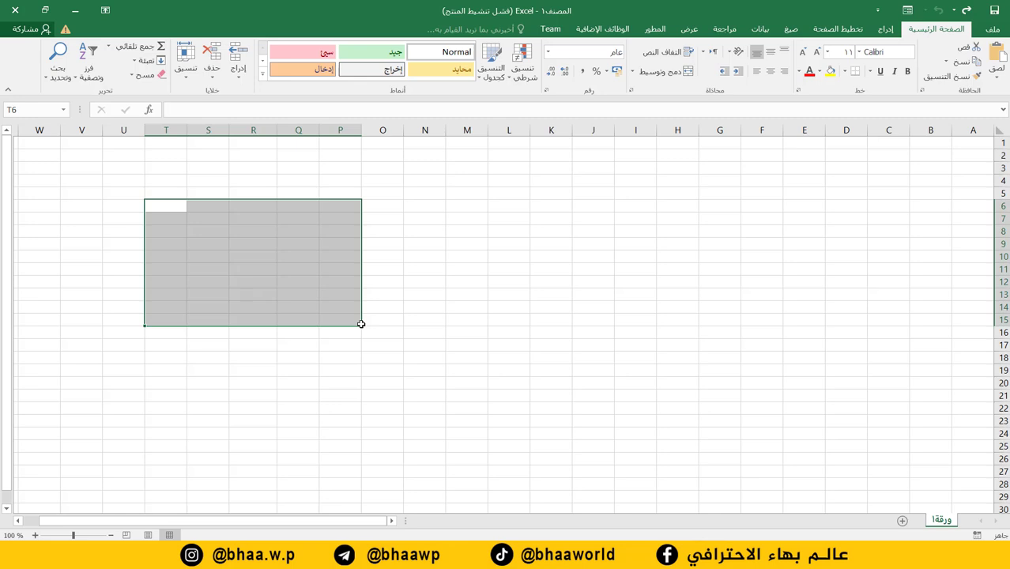
pyautogui.moveTo(607, 221); pyautogui.dragTo(446, 250)
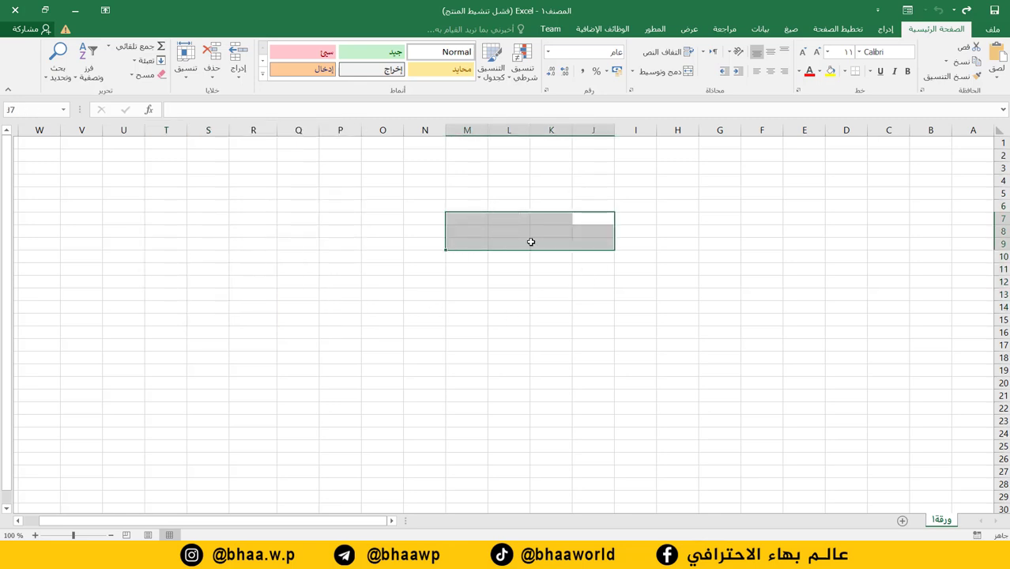
pyautogui.click(519, 269)
pyautogui.moveTo(604, 220); pyautogui.dragTo(467, 254)
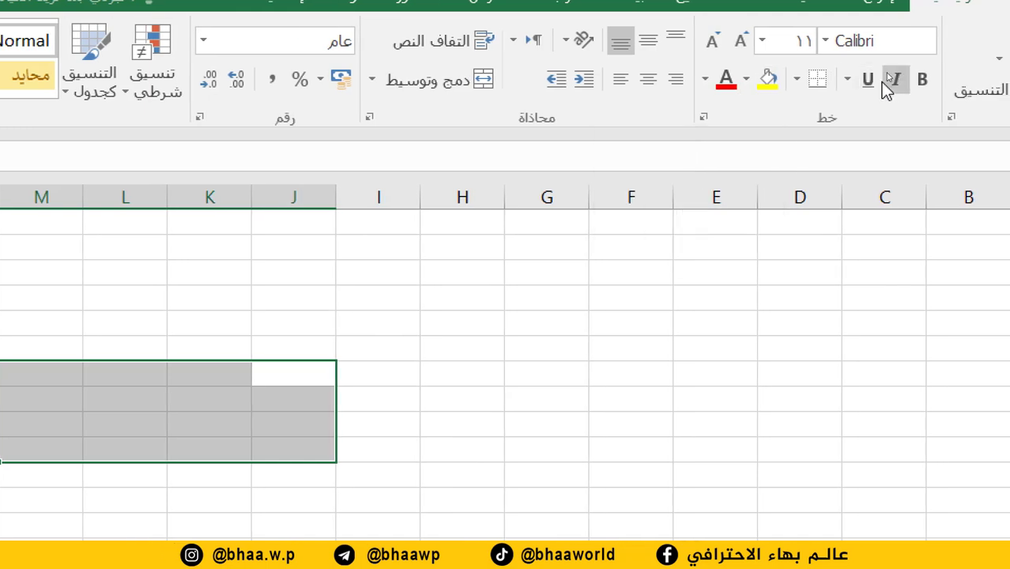
pyautogui.click(797, 79)
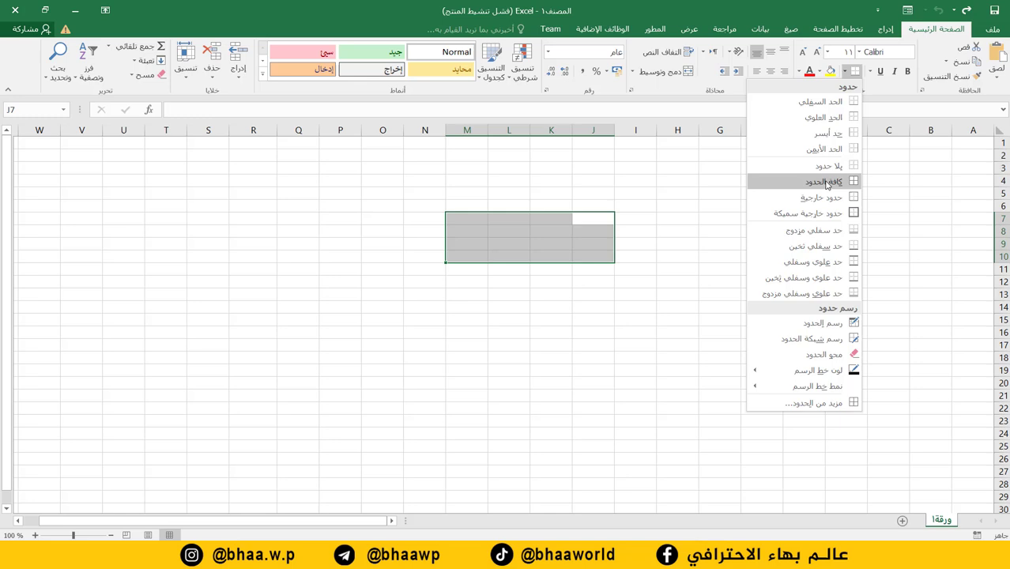
pyautogui.click(827, 185)
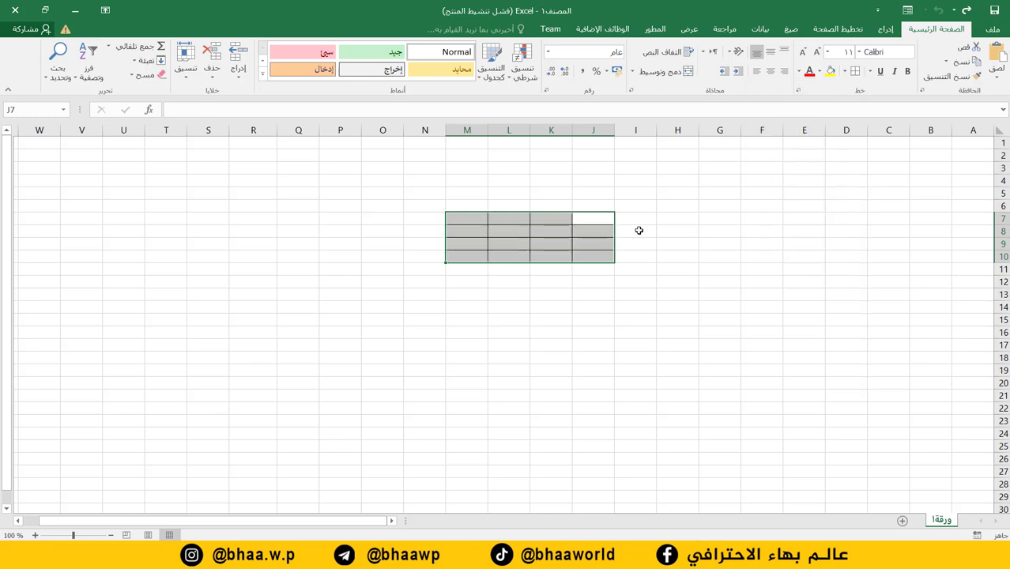
pyautogui.click(450, 296)
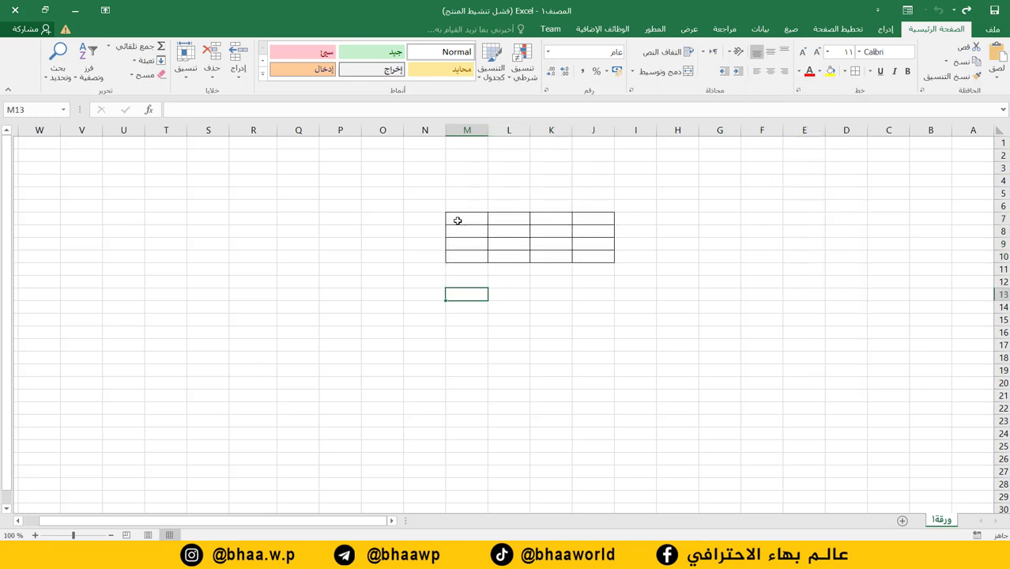
pyautogui.moveTo(458, 220); pyautogui.dragTo(529, 254)
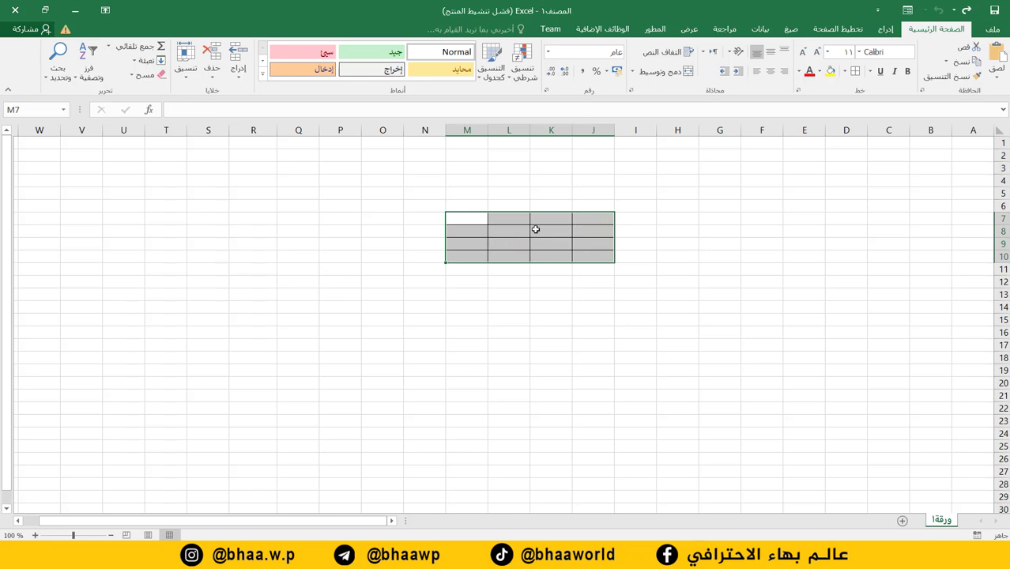
pyautogui.click(844, 71)
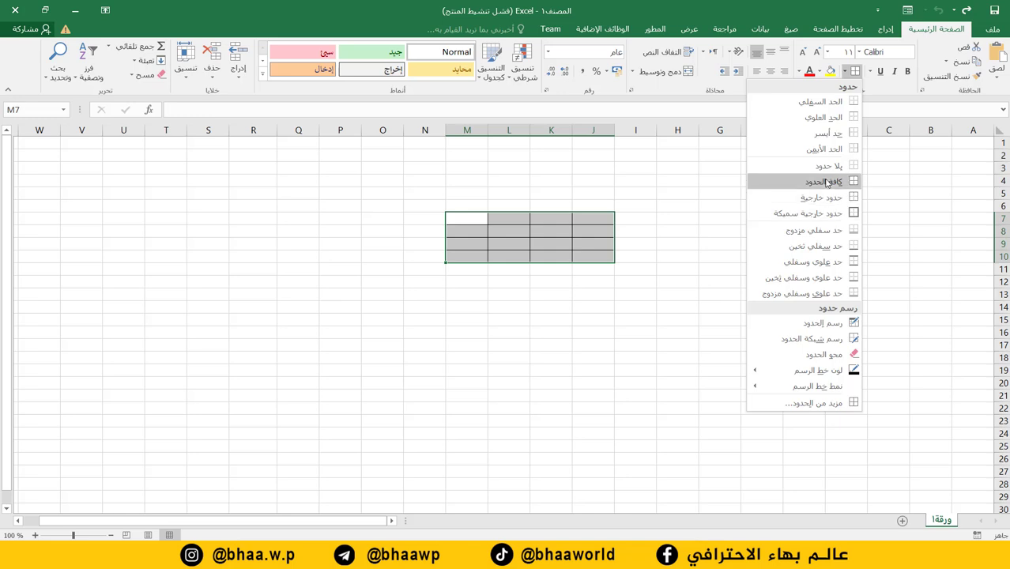
pyautogui.click(826, 171)
pyautogui.click(469, 308)
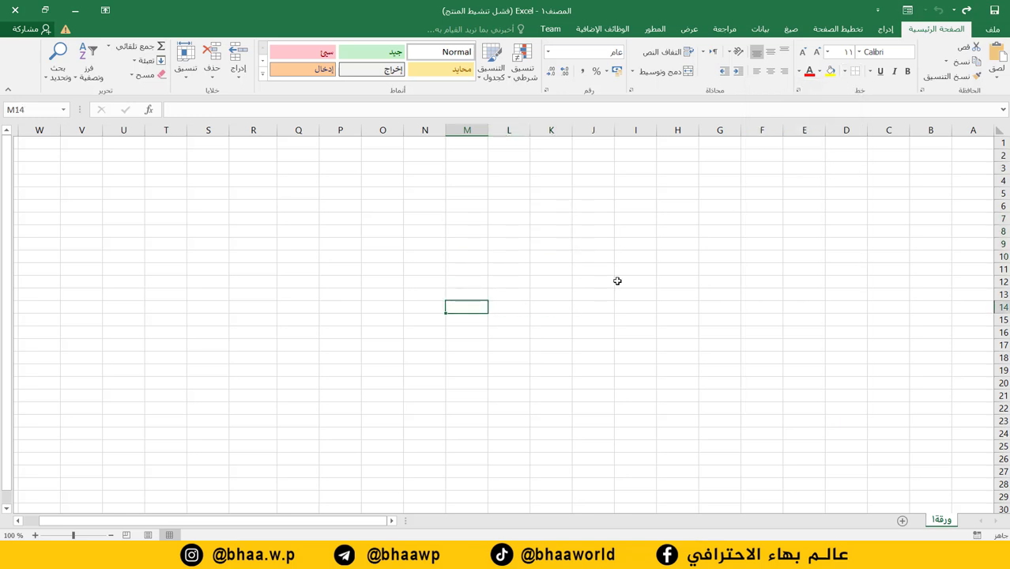
# Enter headings الاسم, المواليد and الشهادة in K9:M9, and the student's full name in K10
pyautogui.click(564, 244)
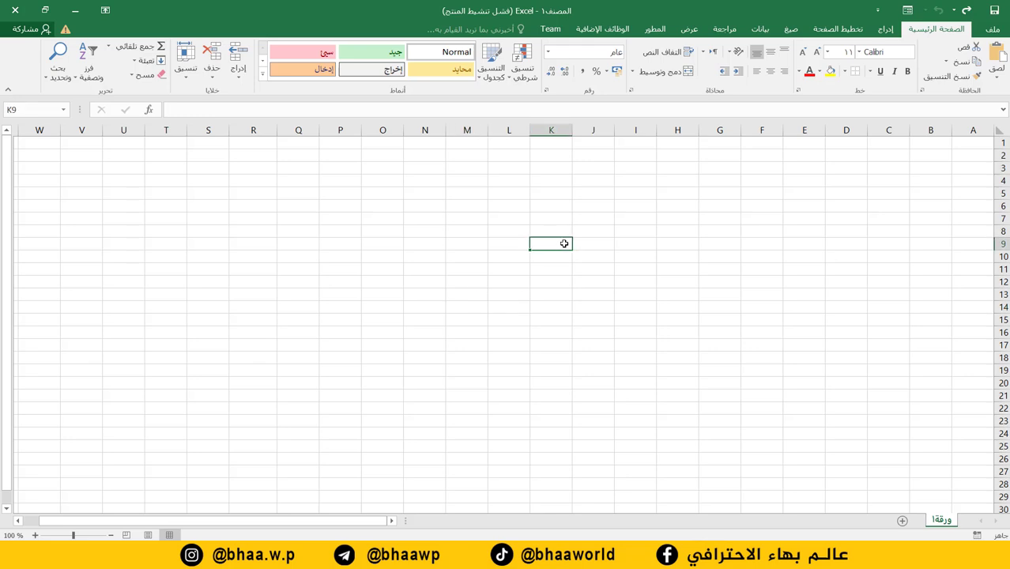
pyautogui.write('الاسم')
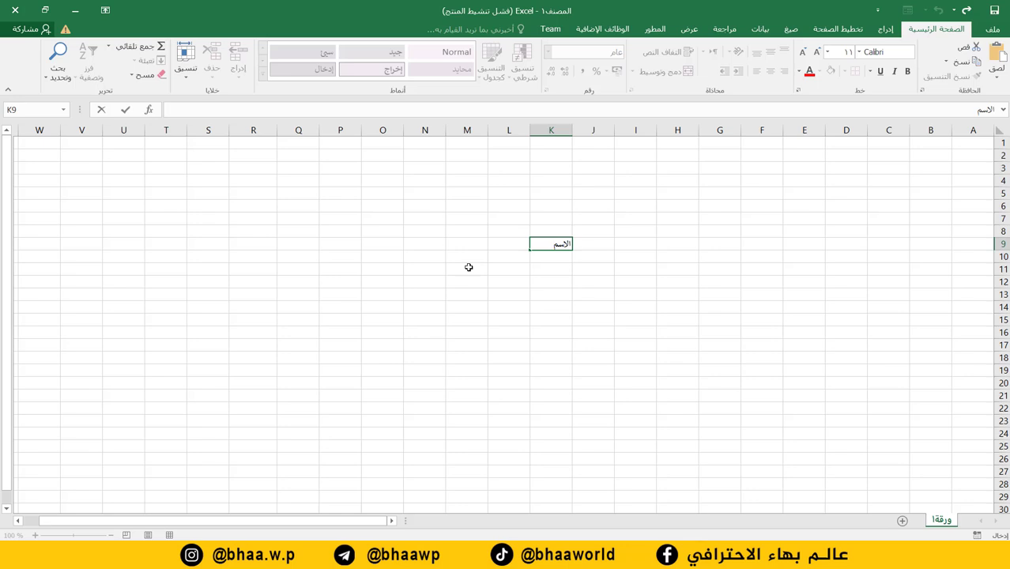
pyautogui.click(520, 246)
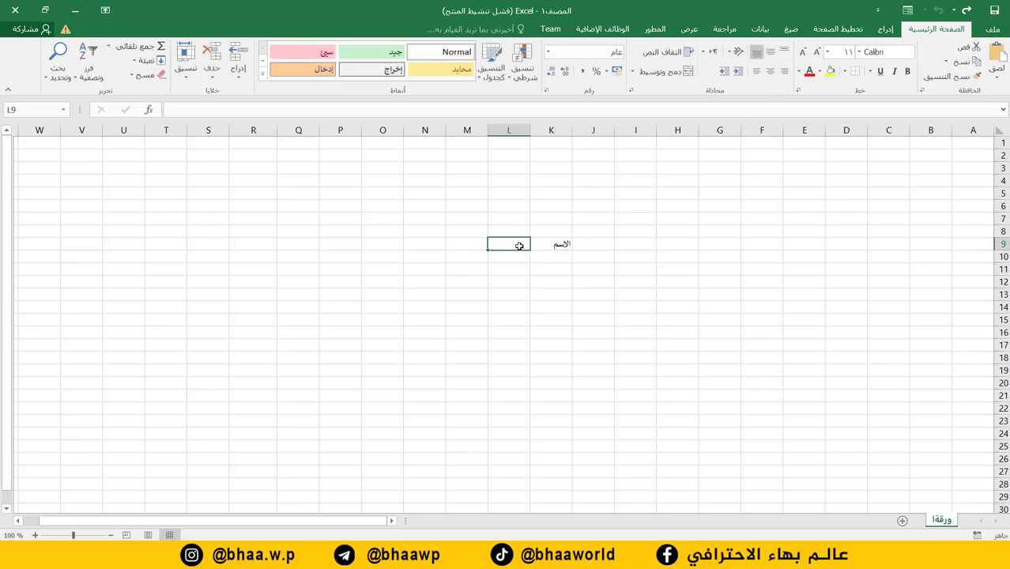
pyautogui.write('ال')
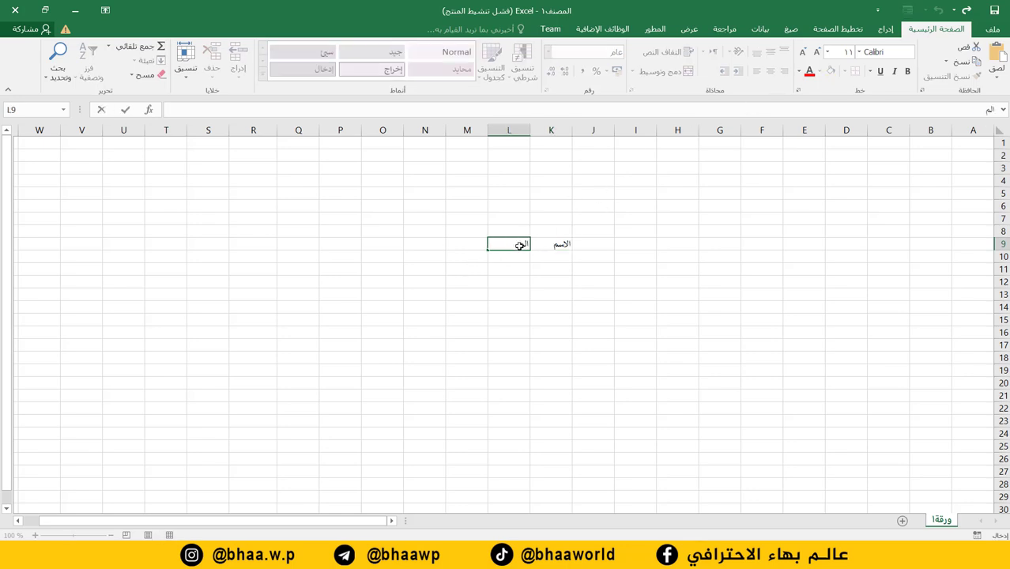
pyautogui.write('مواليد')
pyautogui.click(450, 243)
pyautogui.write('الش')
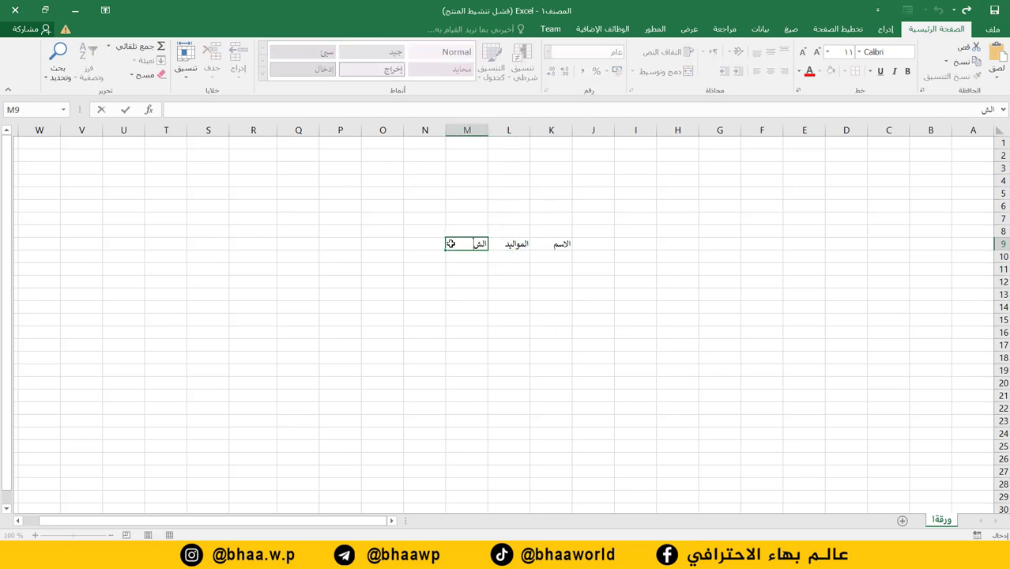
pyautogui.write('هادة')
pyautogui.click(566, 261)
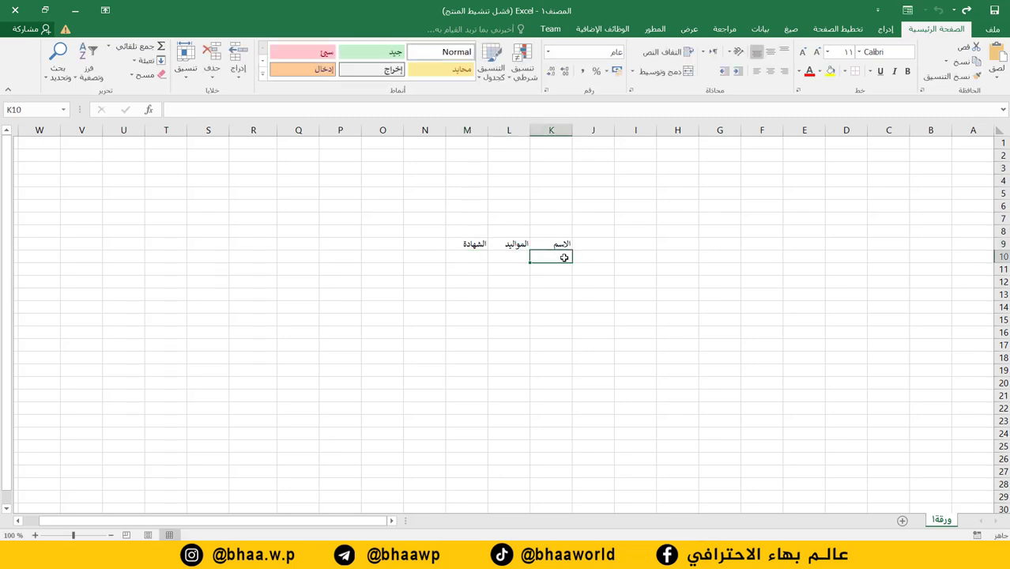
pyautogui.write('علي محمد كا')
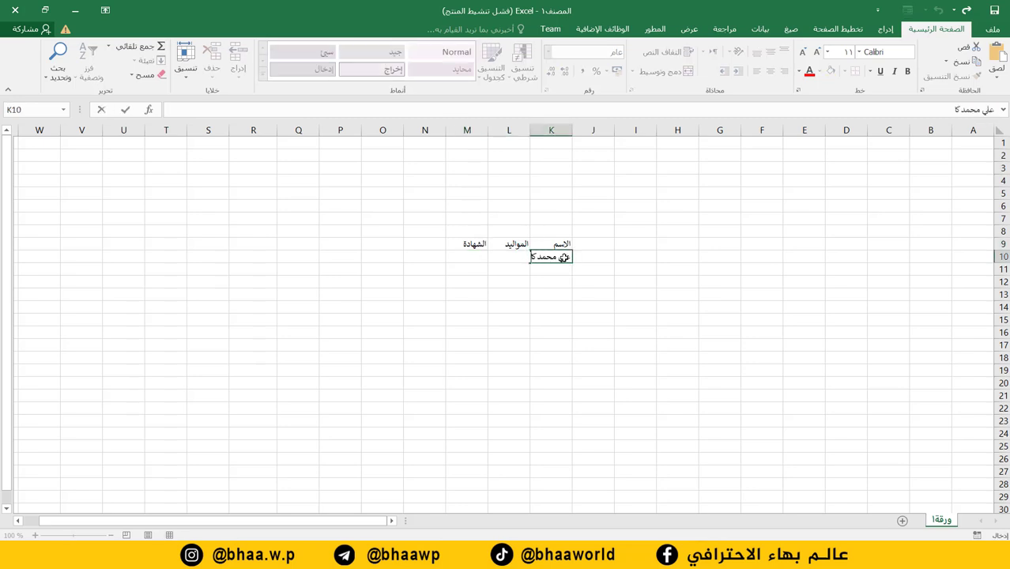
pyautogui.write('مل')
pyautogui.click(520, 323)
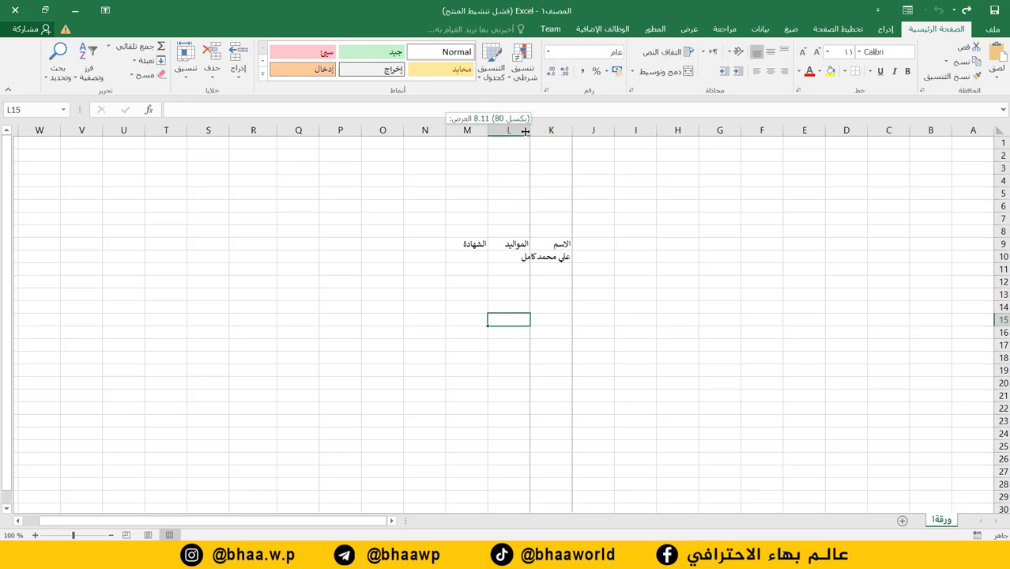
# Widen column K and enter the birth date 22/05/1990 in L10
pyautogui.moveTo(531, 131); pyautogui.dragTo(510, 131)
pyautogui.click(521, 319)
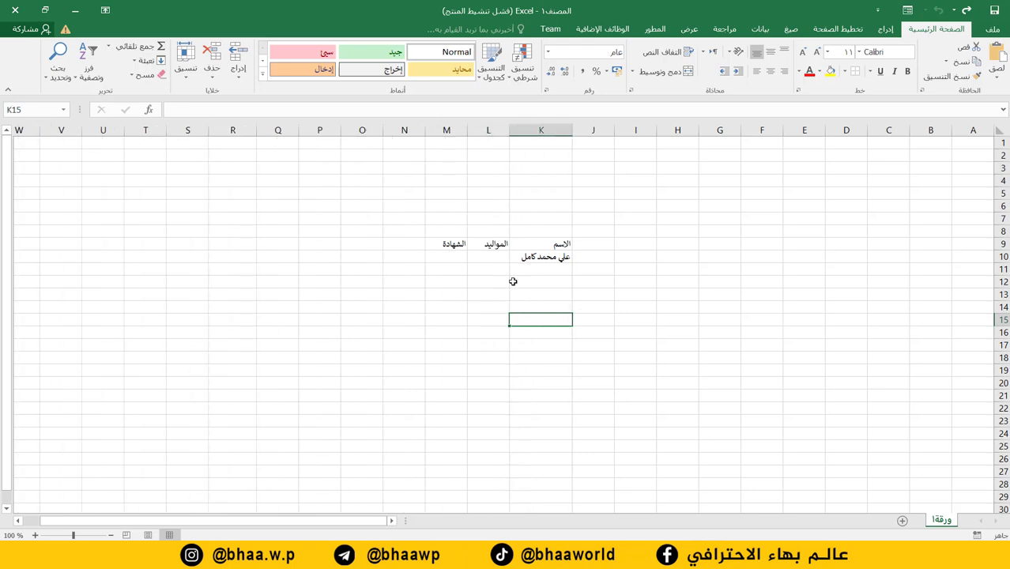
pyautogui.click(491, 256)
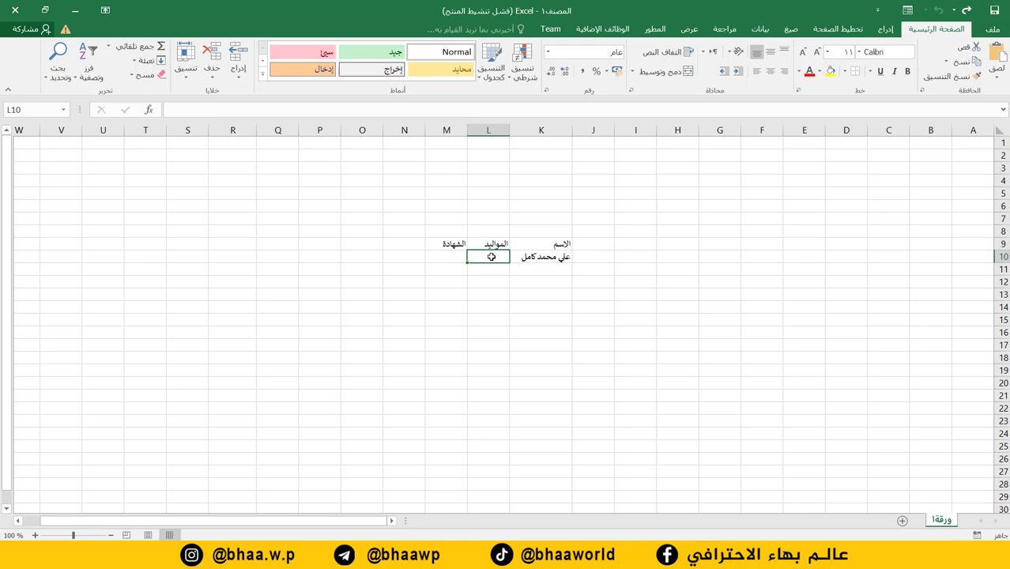
pyautogui.write('22/05/1')
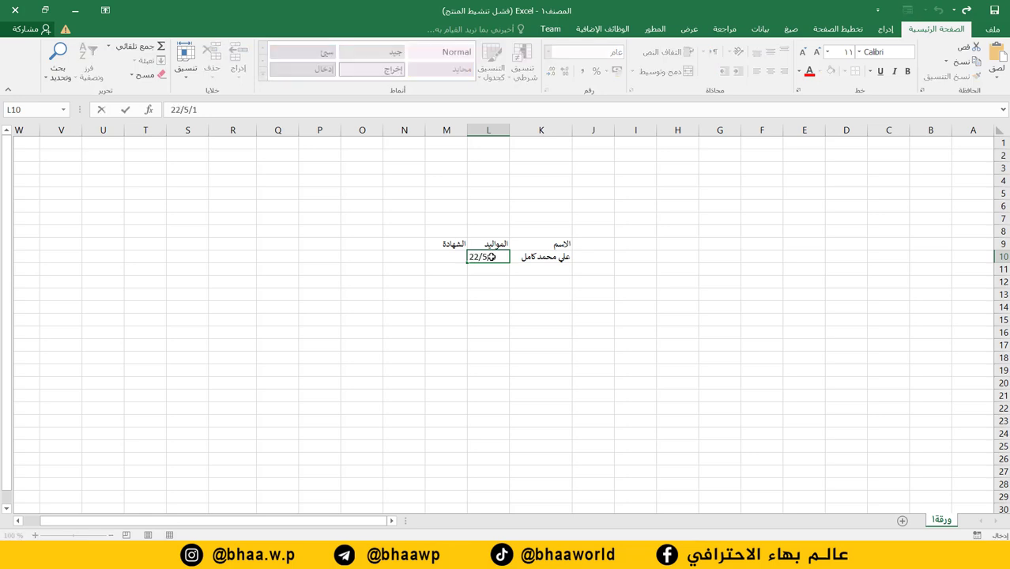
pyautogui.write('990')
pyautogui.press('Return')
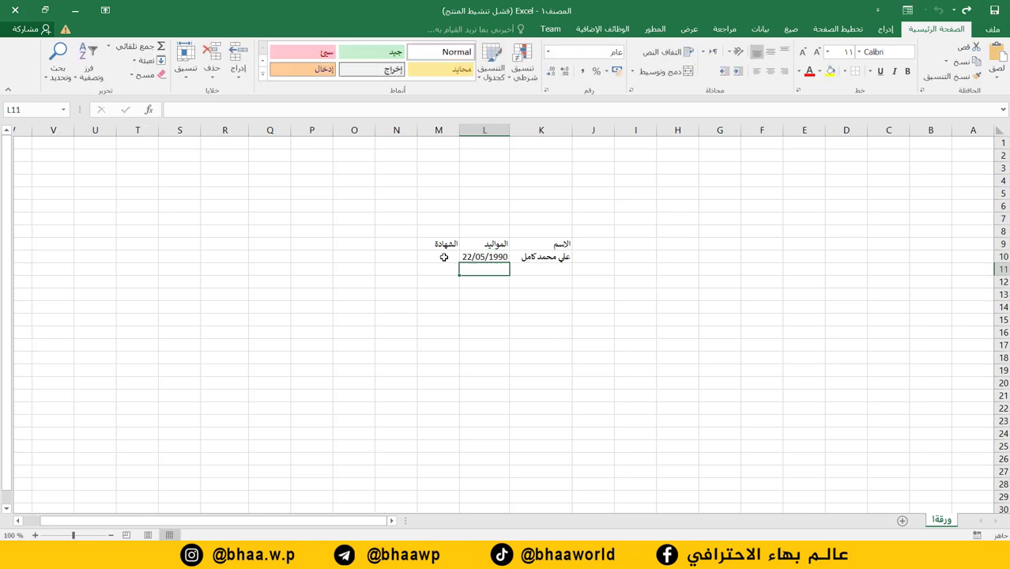
# Enter ماجستير - هندسة ميكانيك in M10 and widen column M to fit it
pyautogui.click(430, 257)
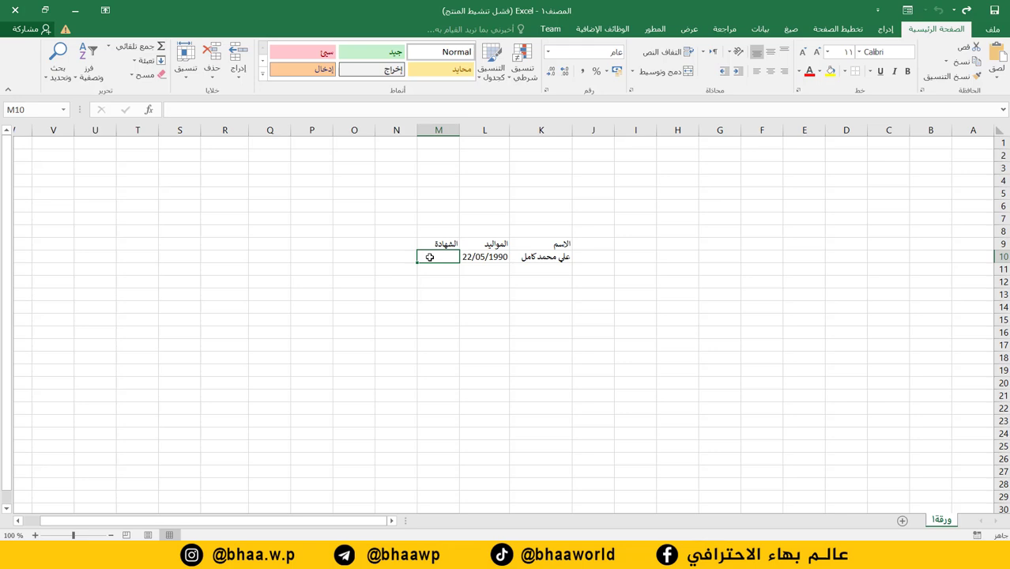
pyautogui.write('ماج')
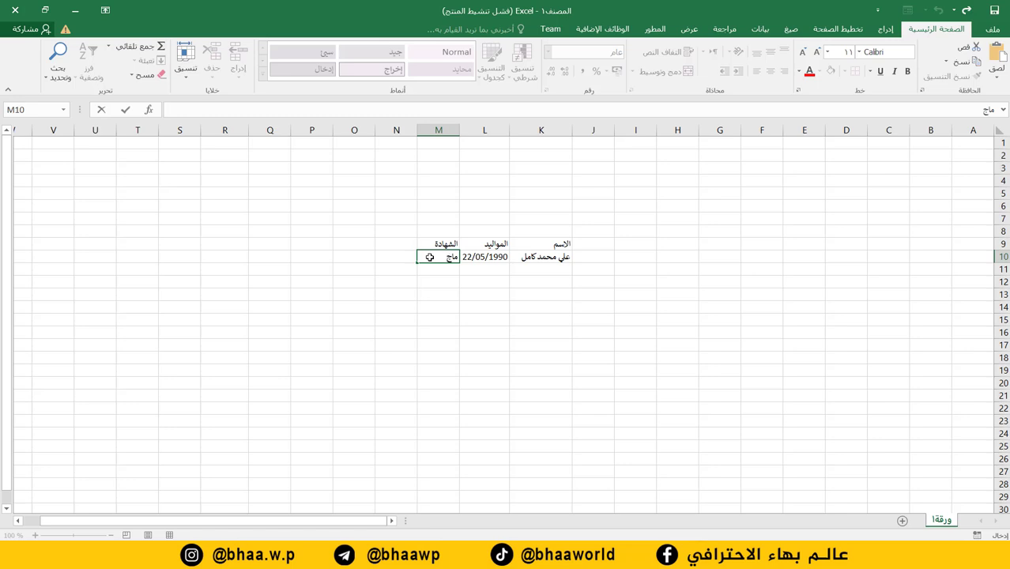
pyautogui.write('ستير')
pyautogui.write(' - هندسة م')
pyautogui.write('يك')
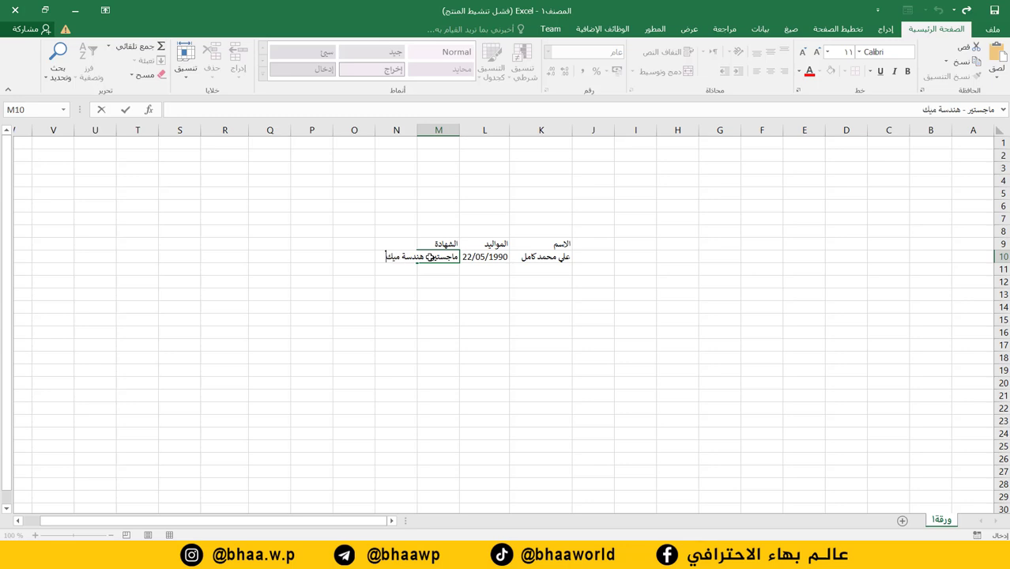
pyautogui.write('انيك')
pyautogui.click(485, 370)
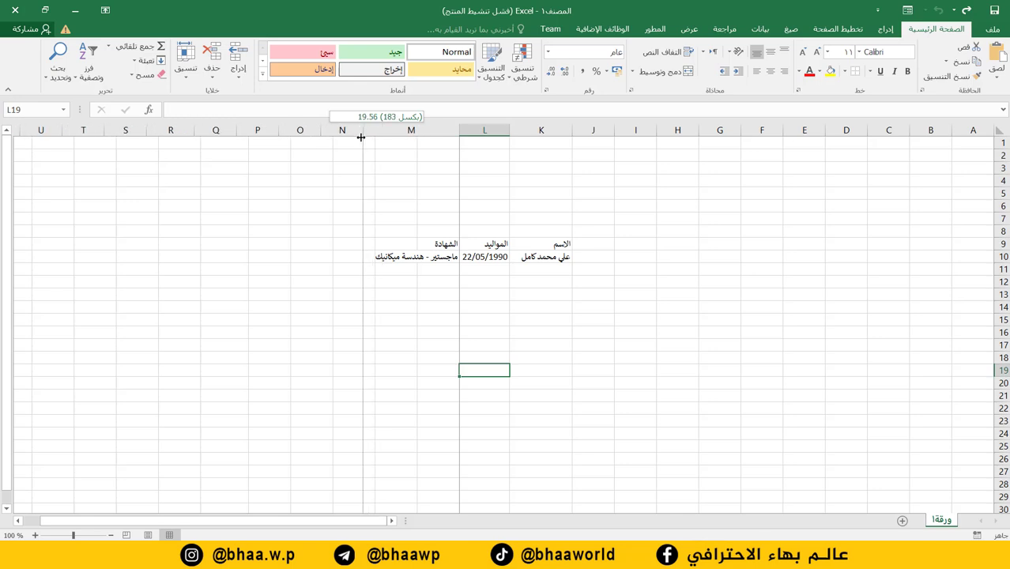
pyautogui.moveTo(412, 130); pyautogui.dragTo(363, 131)
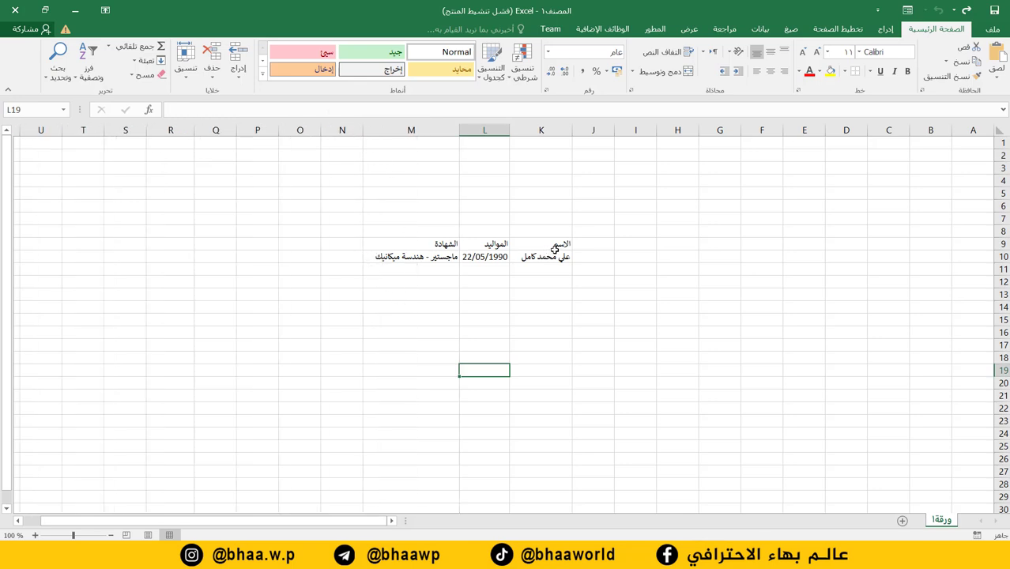
pyautogui.moveTo(558, 245); pyautogui.dragTo(389, 257)
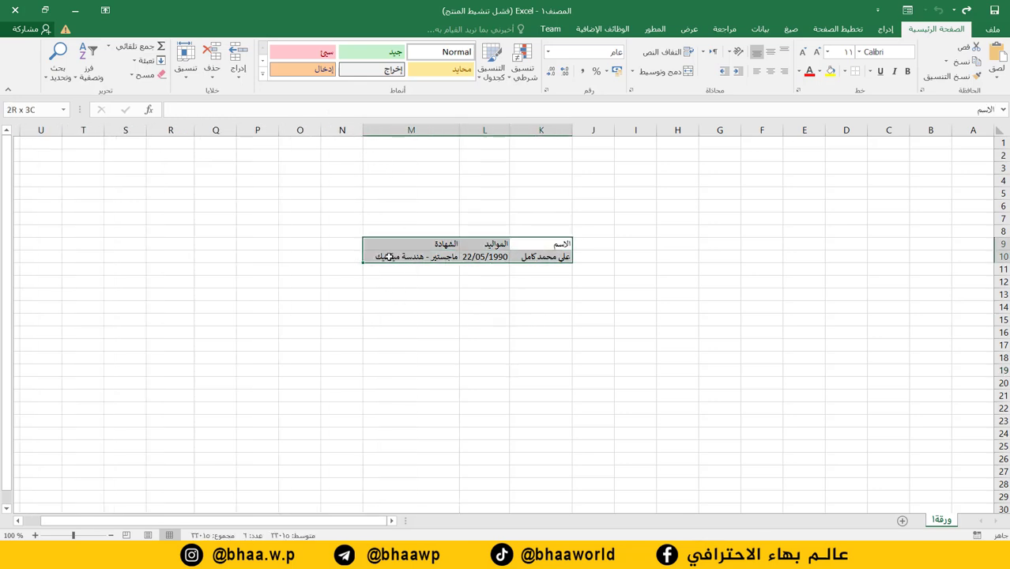
# Apply All Borders to every cell of the K9:M10 table
pyautogui.click(843, 72)
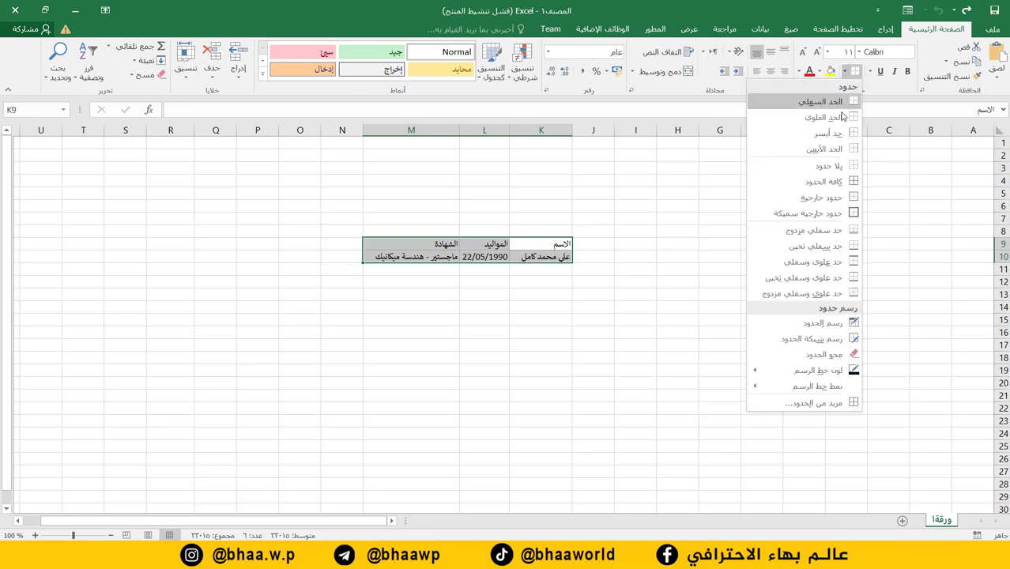
pyautogui.click(837, 182)
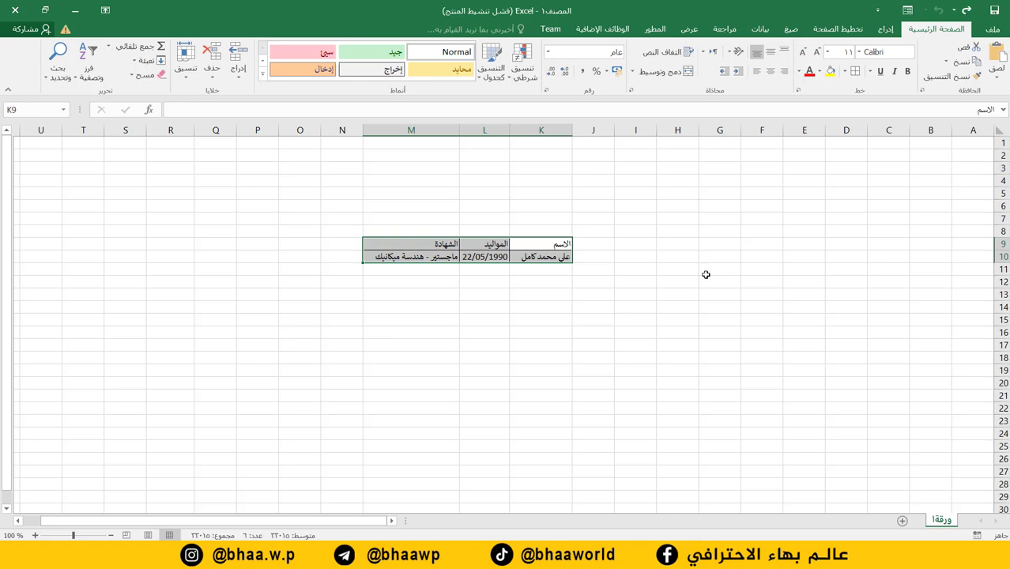
pyautogui.click(449, 342)
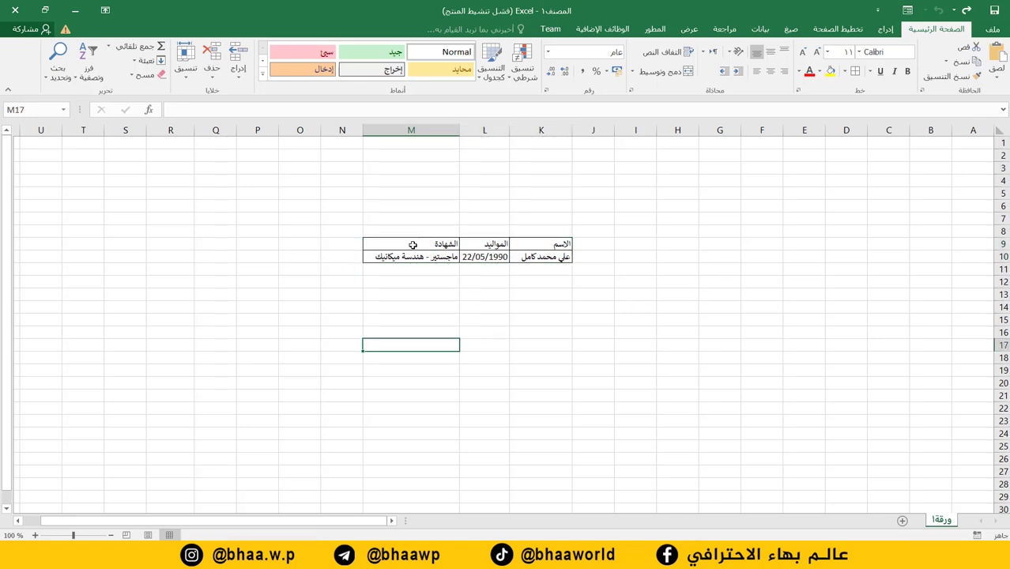
# Fill the header row K9:M9 with yellow
pyautogui.moveTo(408, 241); pyautogui.dragTo(557, 245)
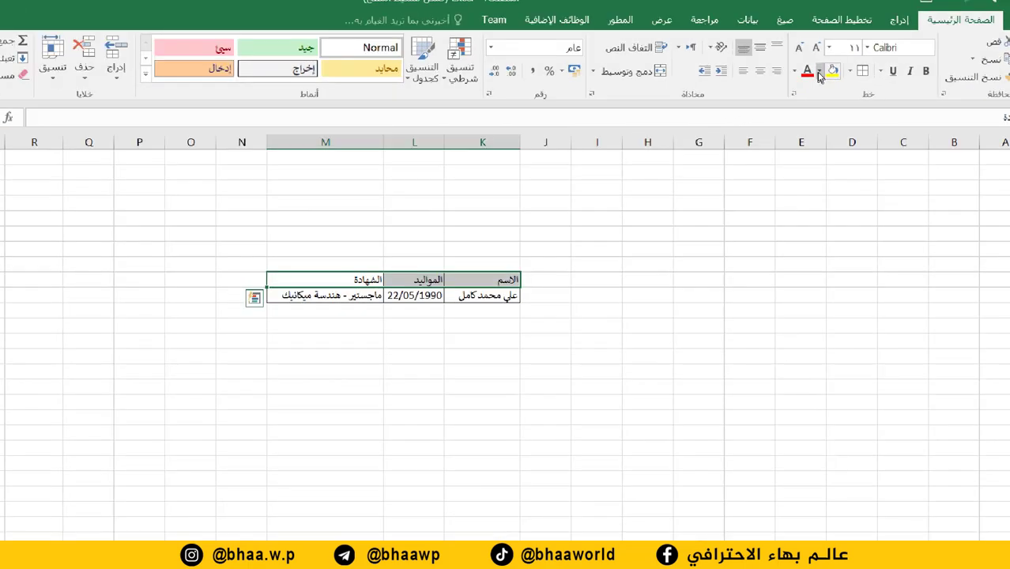
pyautogui.hotkey('ctrl', 'q')
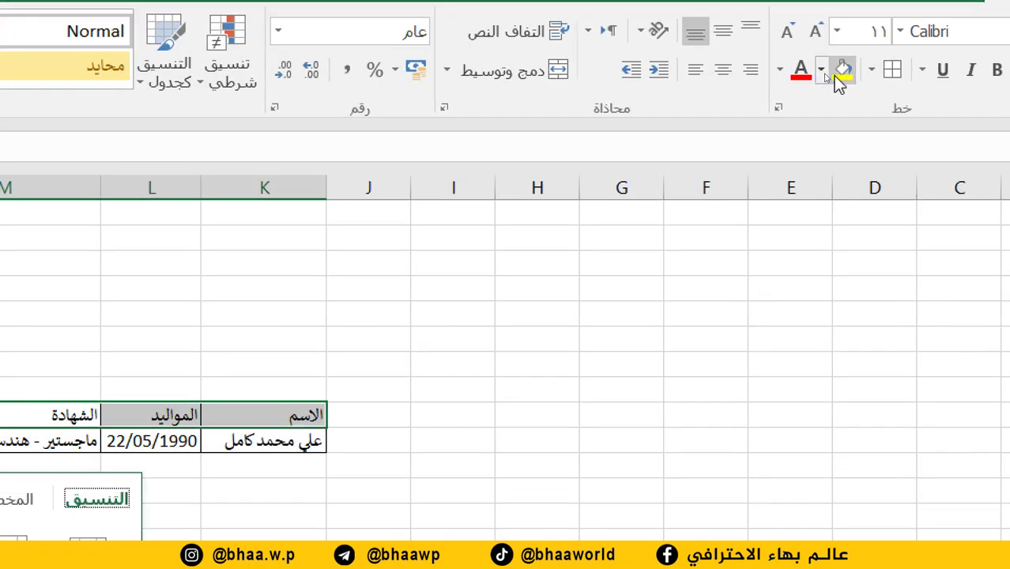
pyautogui.click(821, 73)
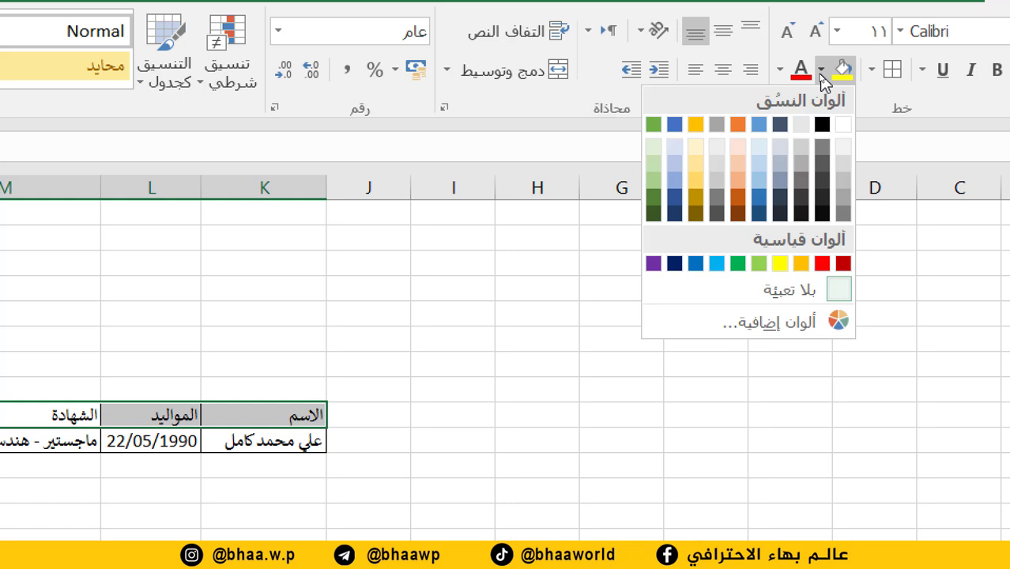
pyautogui.click(780, 265)
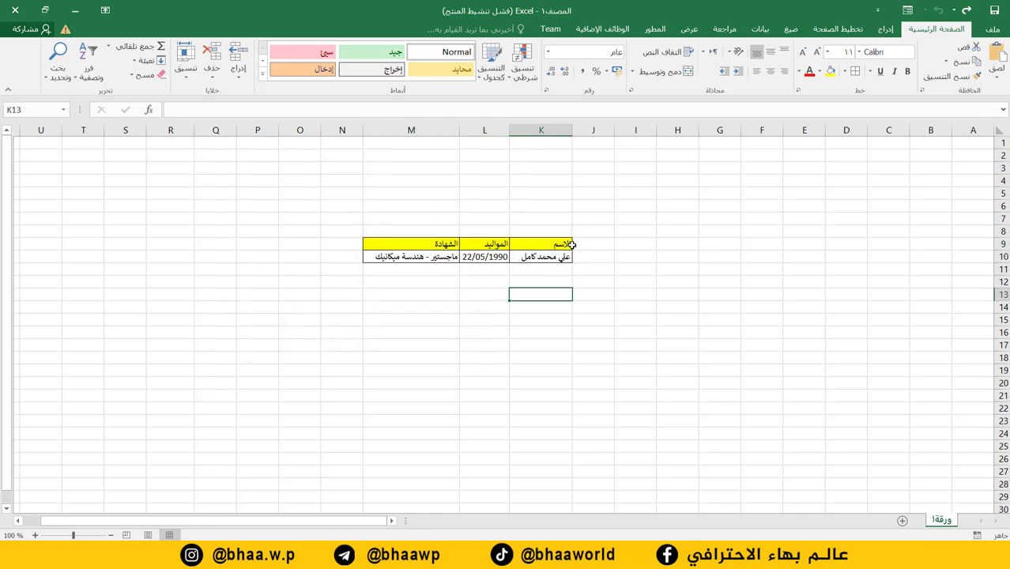
pyautogui.moveTo(566, 245); pyautogui.dragTo(395, 257)
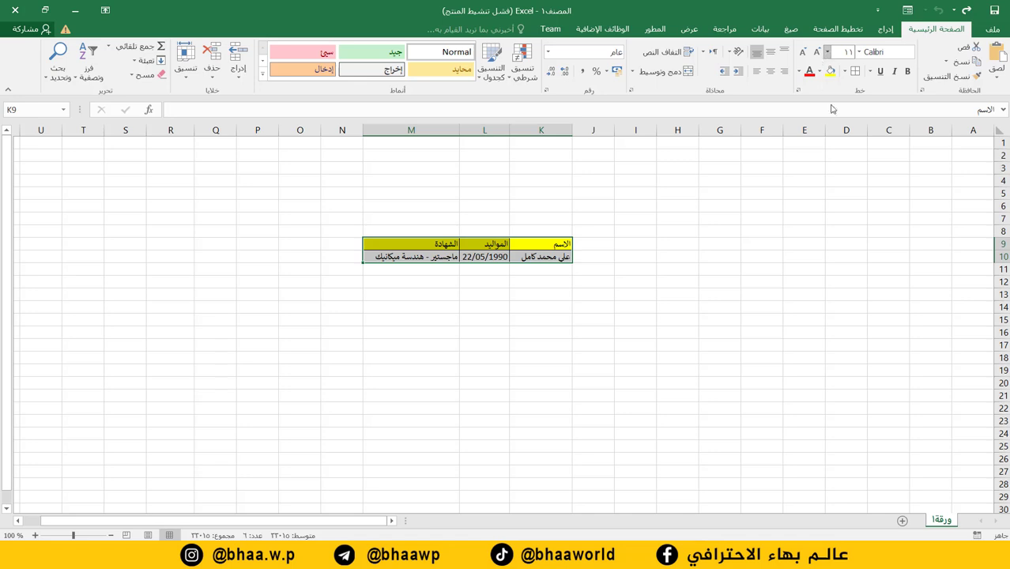
# Set the K9:M10 table text to font size 16
pyautogui.click(827, 52)
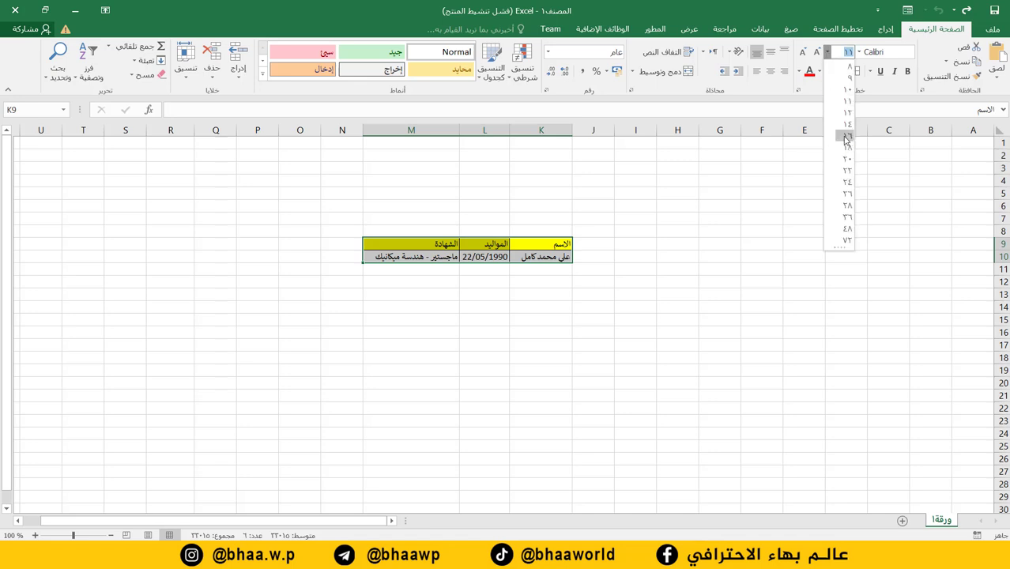
pyautogui.click(846, 137)
pyautogui.click(519, 316)
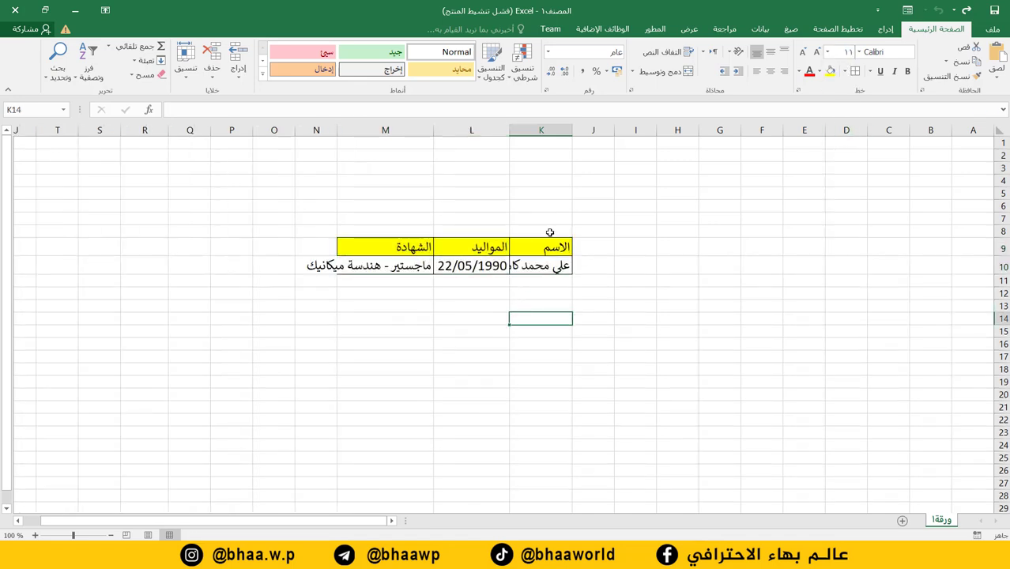
# Autofit columns K and L, widen column M, and review the header cells K9:M9
pyautogui.doubleClick(509, 130)
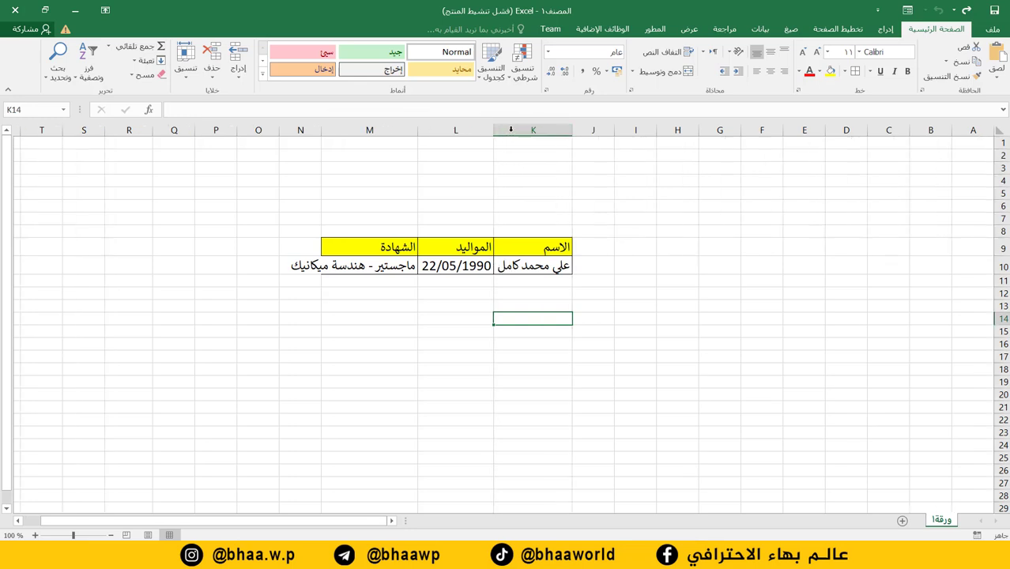
pyautogui.doubleClick(417, 129)
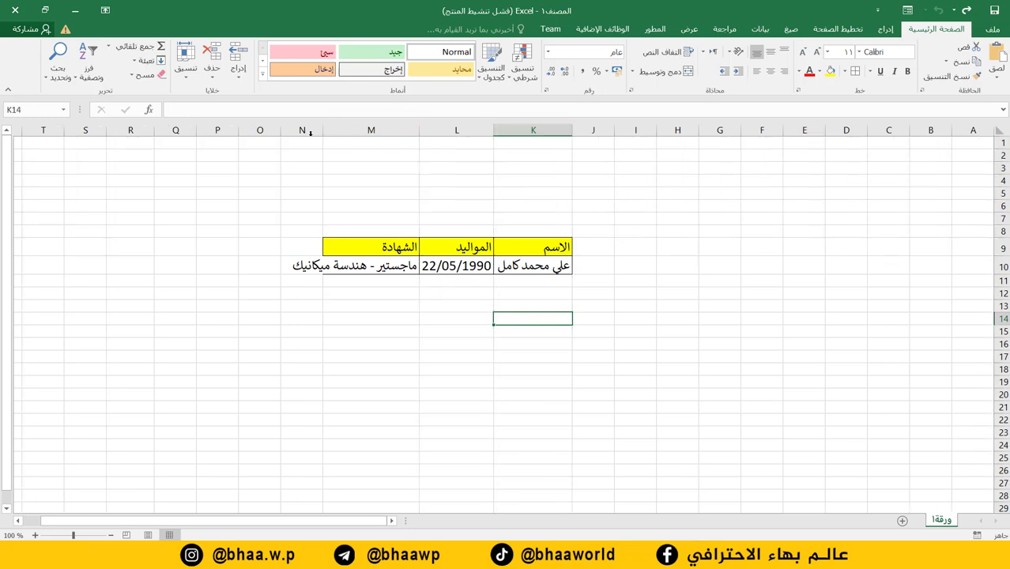
pyautogui.moveTo(325, 129); pyautogui.dragTo(288, 130)
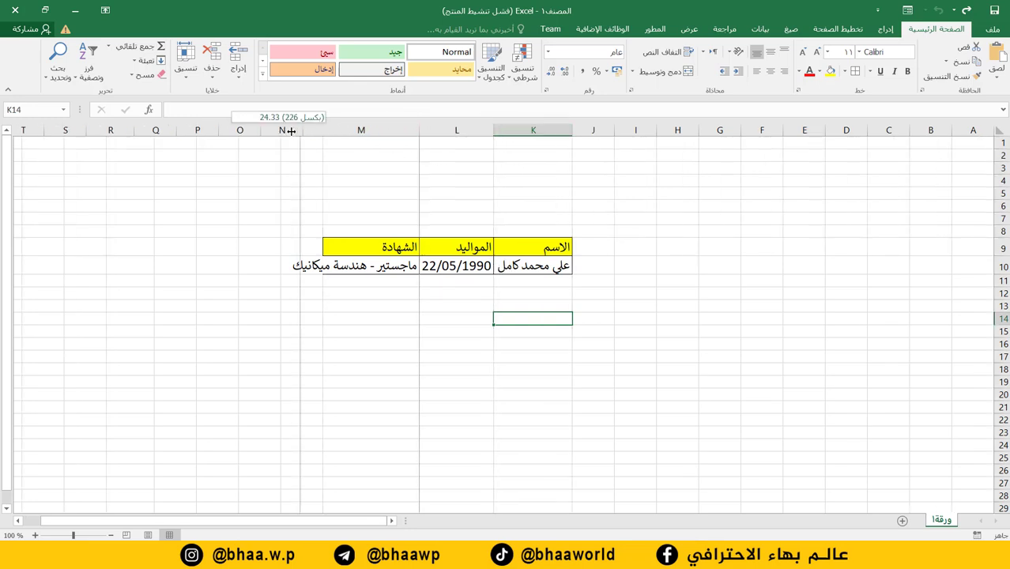
pyautogui.click(340, 344)
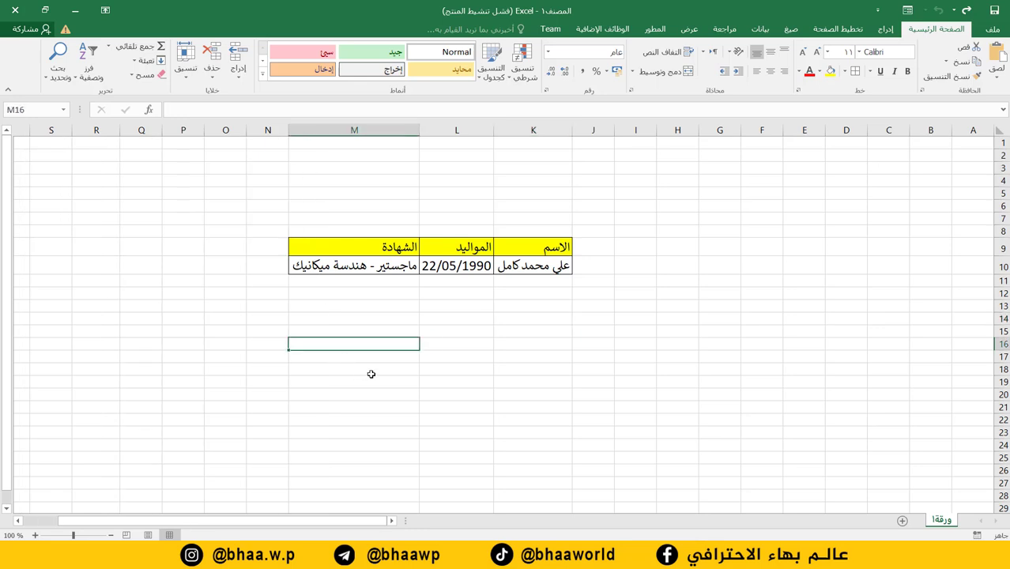
pyautogui.click(549, 247)
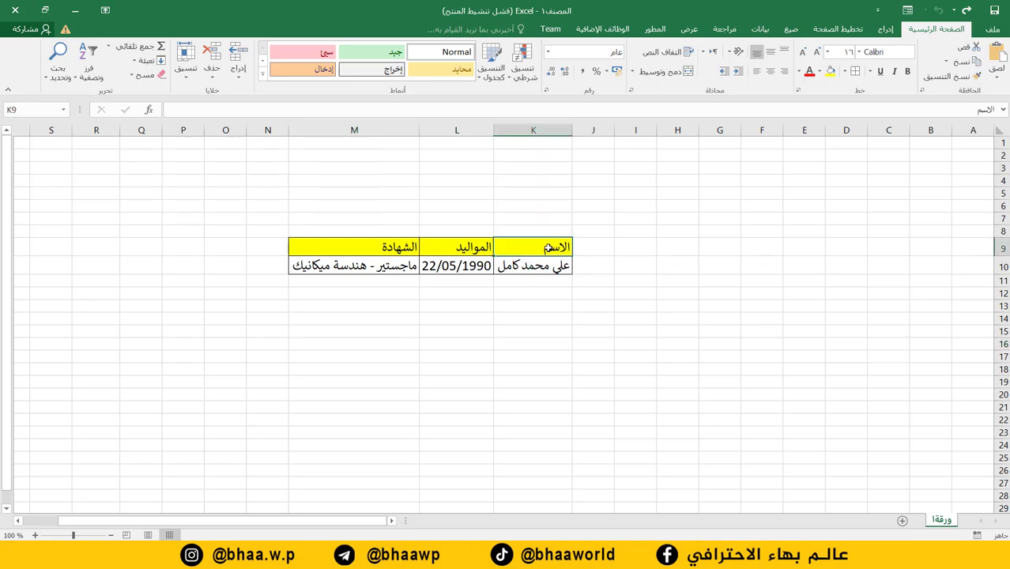
pyautogui.click(462, 246)
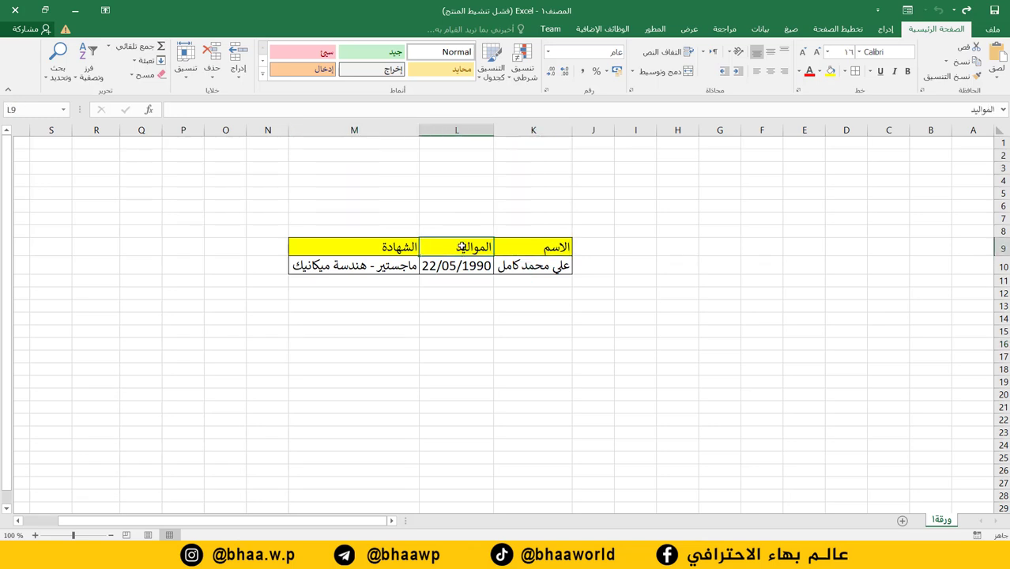
pyautogui.click(389, 247)
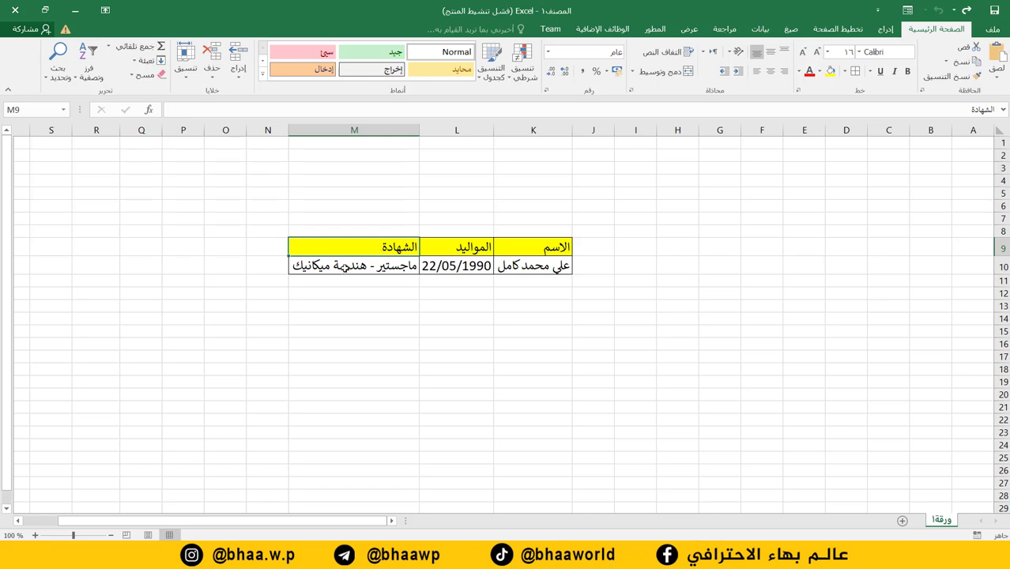
pyautogui.moveTo(274, 221); pyautogui.dragTo(505, 294)
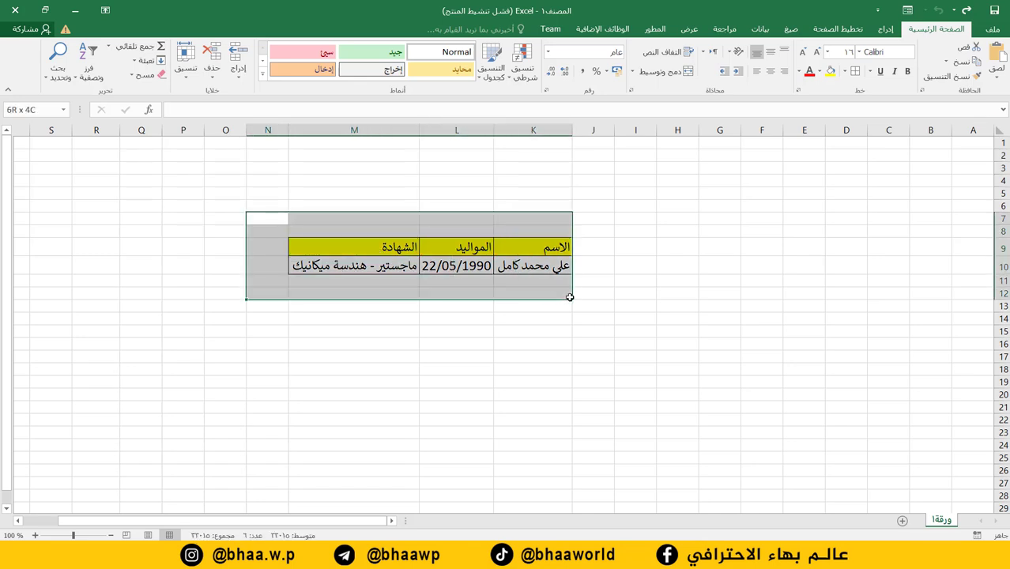
pyautogui.click(424, 320)
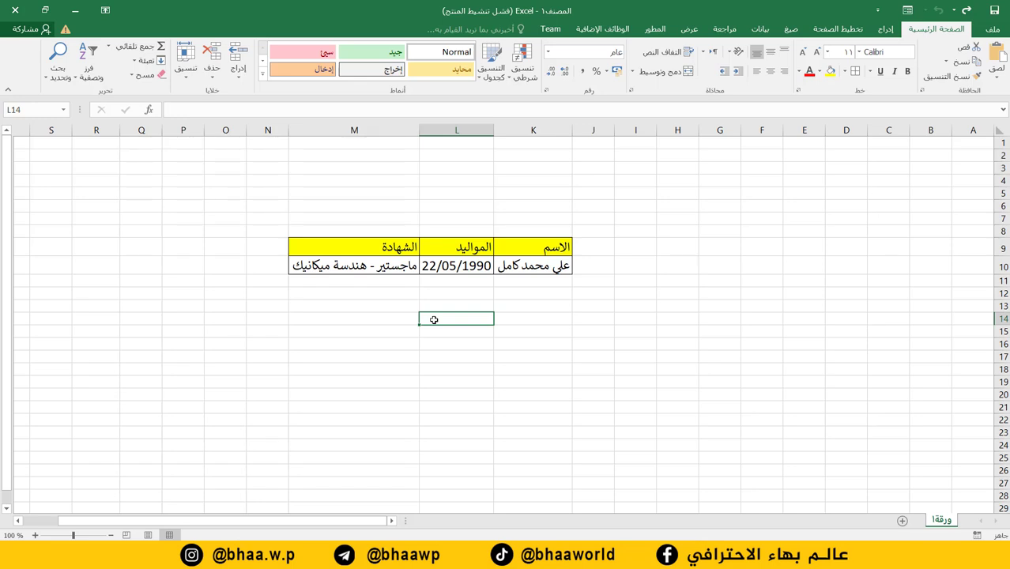
# Enter the grades 50 in L14 and 60 in L15
pyautogui.press('Right')
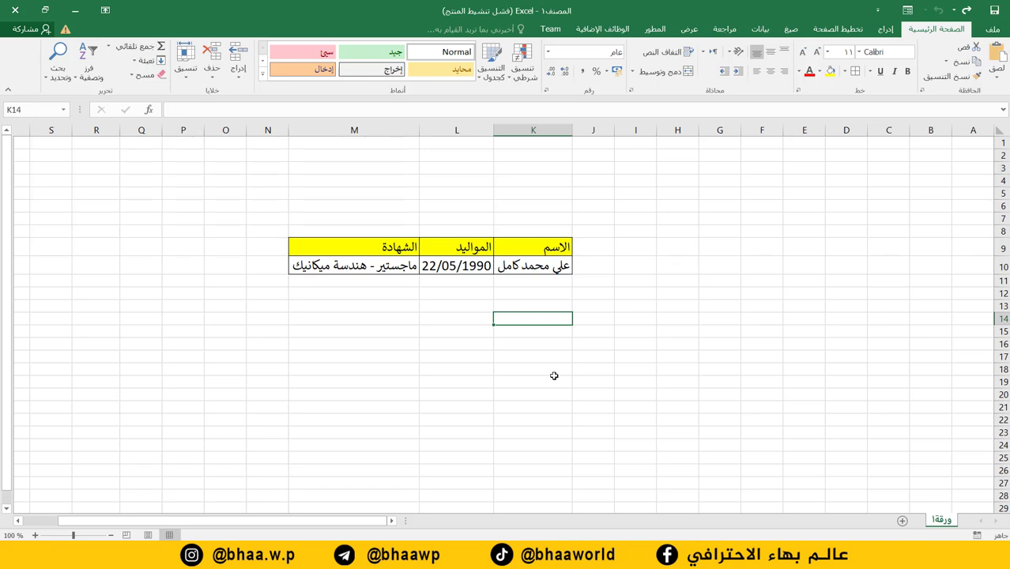
pyautogui.click(450, 320)
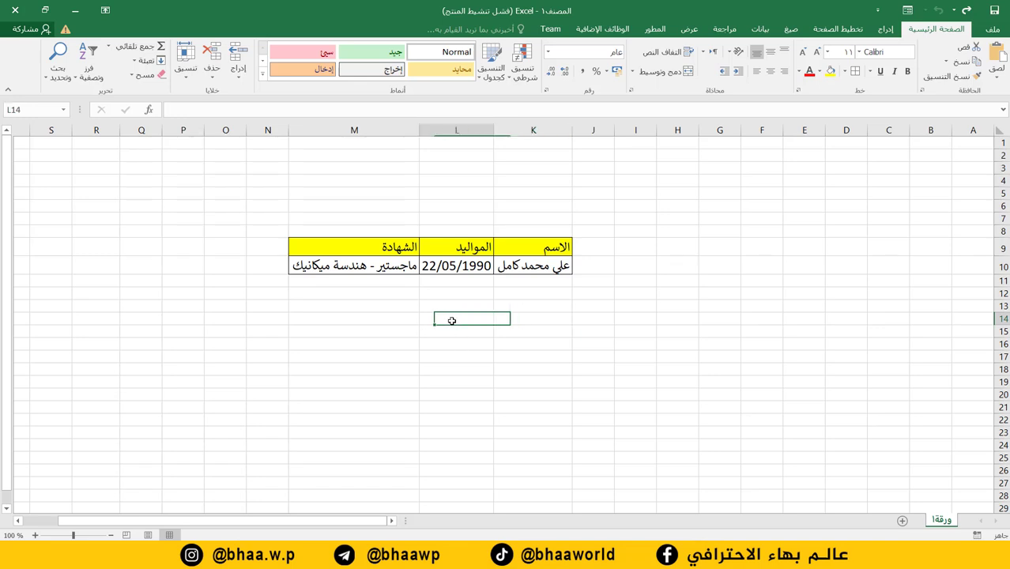
pyautogui.write('50')
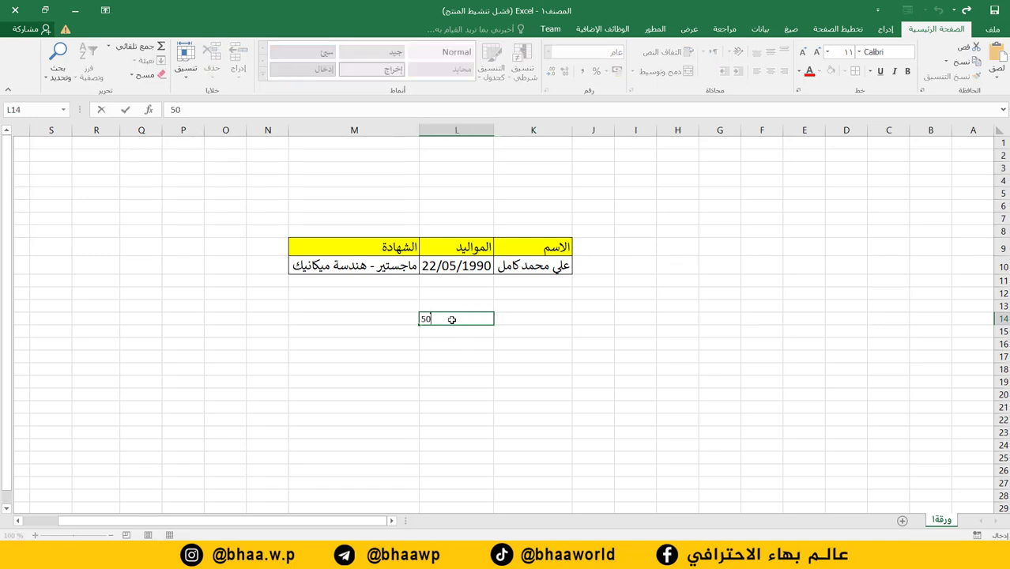
pyautogui.click(454, 331)
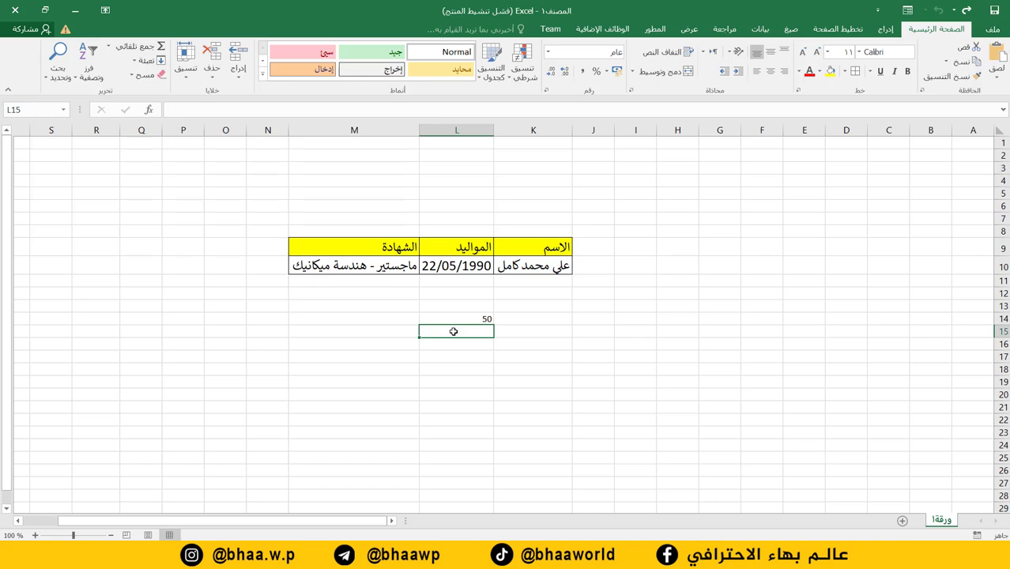
pyautogui.write('60')
pyautogui.click(448, 354)
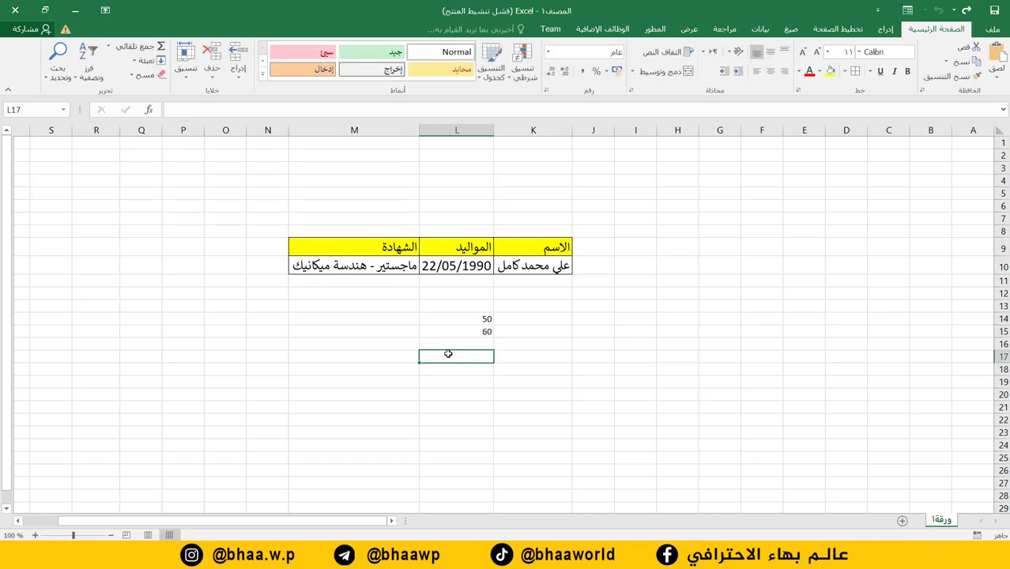
pyautogui.click(468, 320)
# Give cell M14 a yellow fill and borders on all sides
pyautogui.click(474, 331)
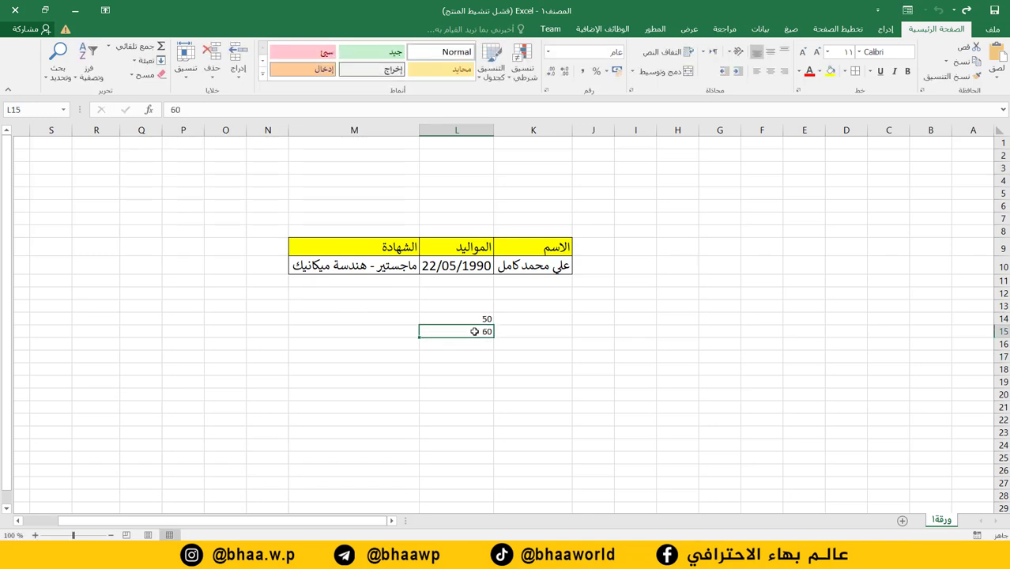
pyautogui.click(346, 318)
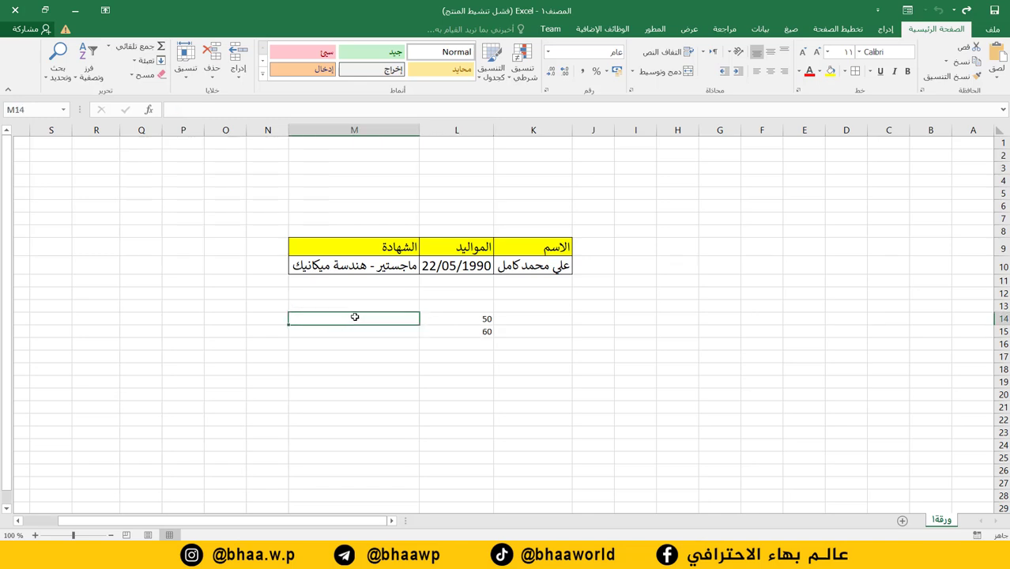
pyautogui.click(831, 71)
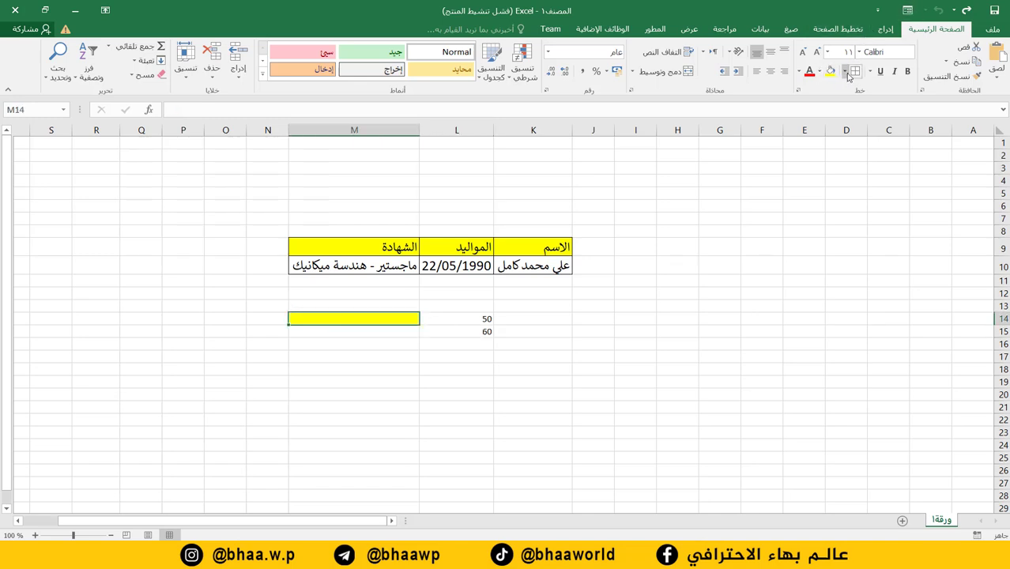
pyautogui.click(847, 71)
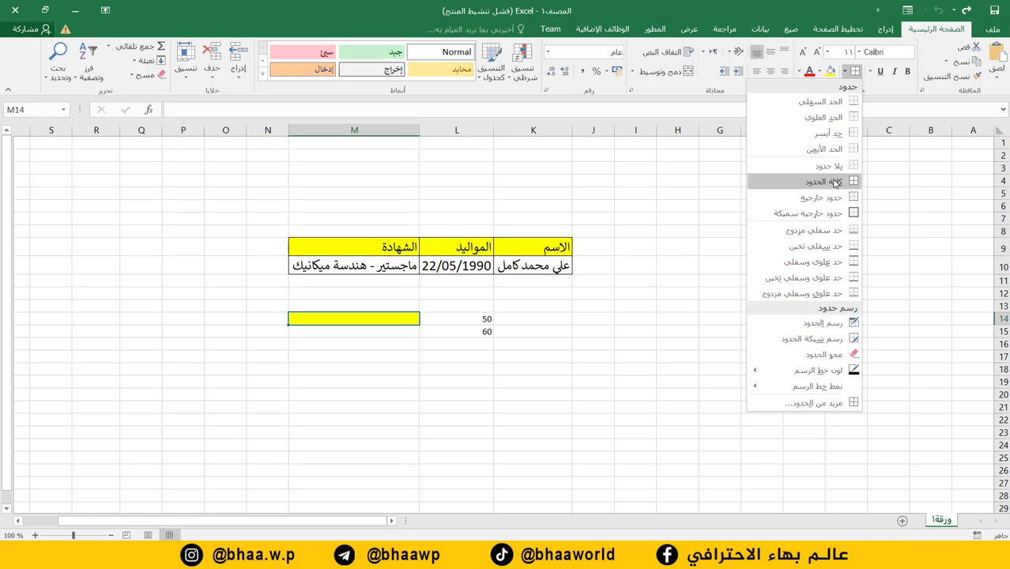
pyautogui.click(835, 183)
# Check the grades in L14 and L15, ending with M14 selected for the total
pyautogui.click(425, 359)
pyautogui.click(400, 319)
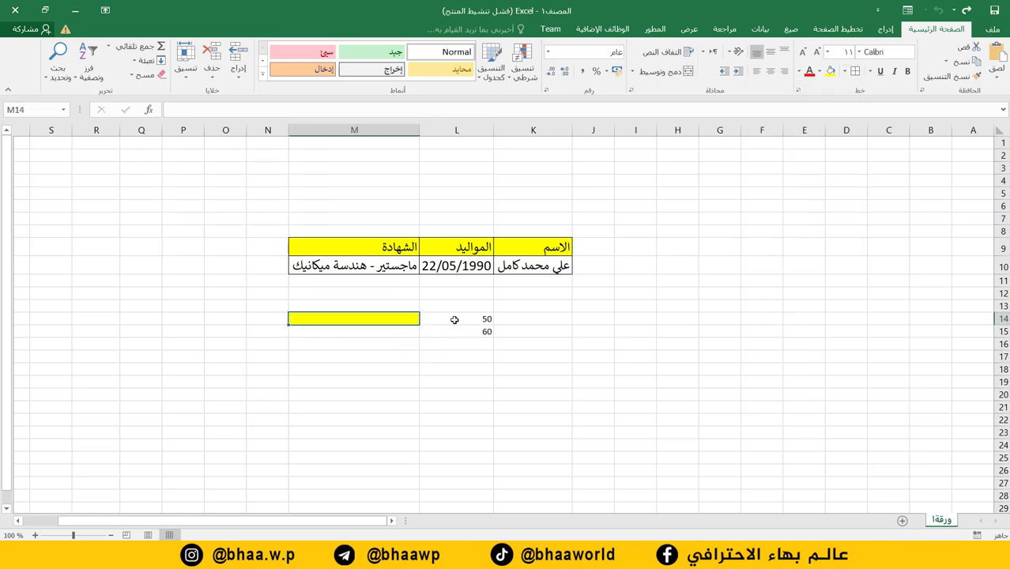
pyautogui.click(465, 319)
pyautogui.click(468, 334)
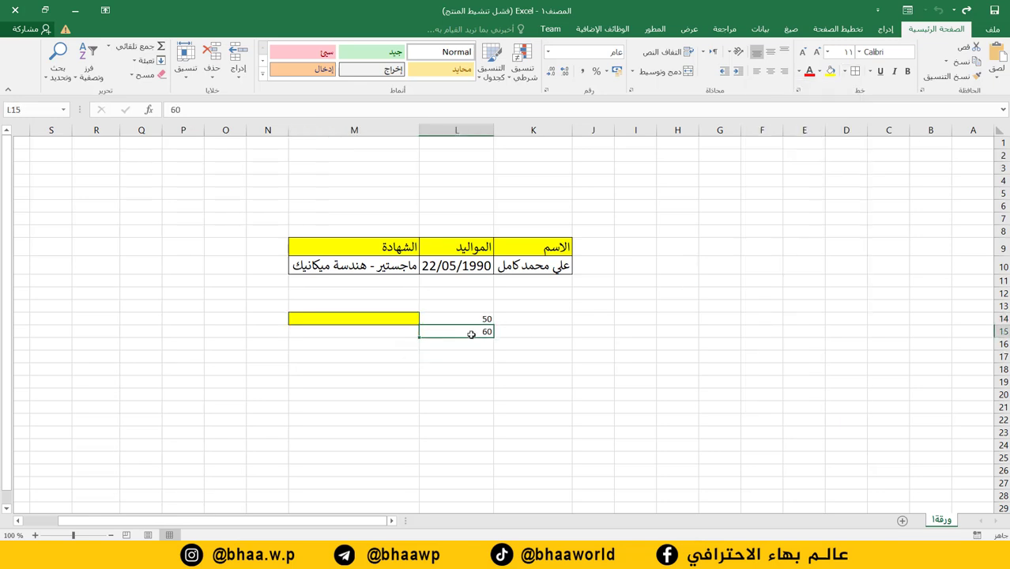
pyautogui.click(388, 317)
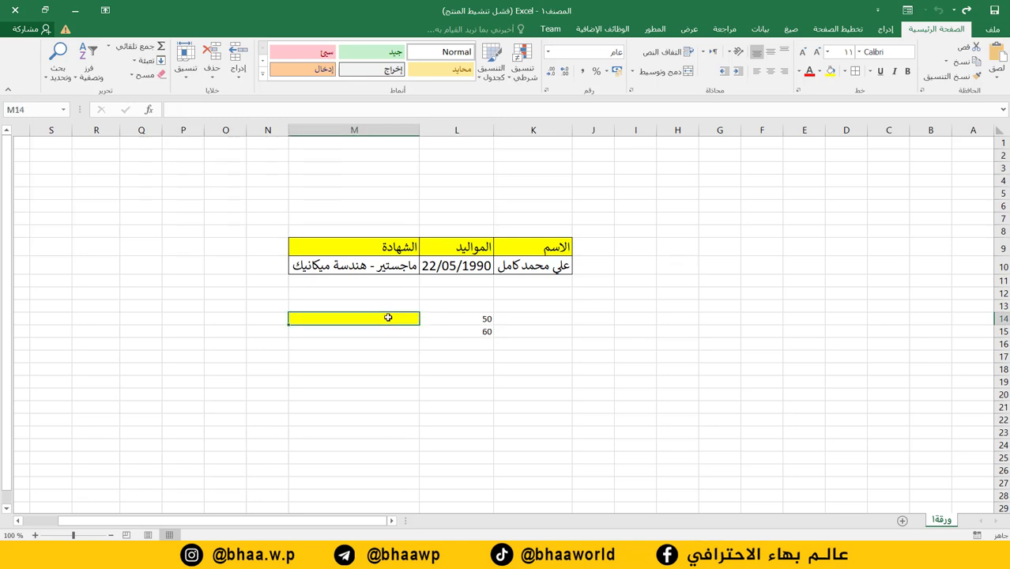
pyautogui.click(464, 320)
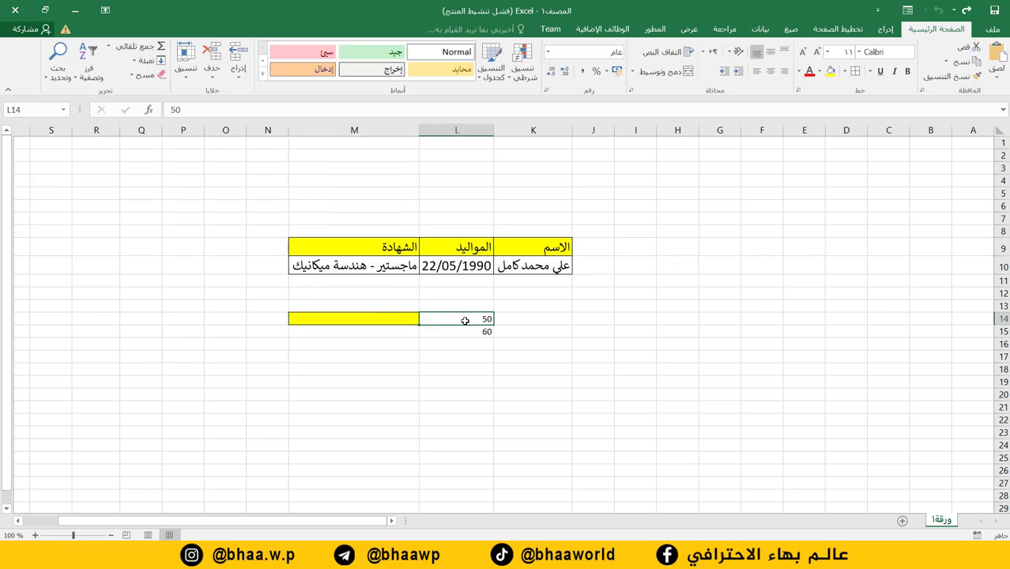
pyautogui.click(453, 331)
pyautogui.click(378, 320)
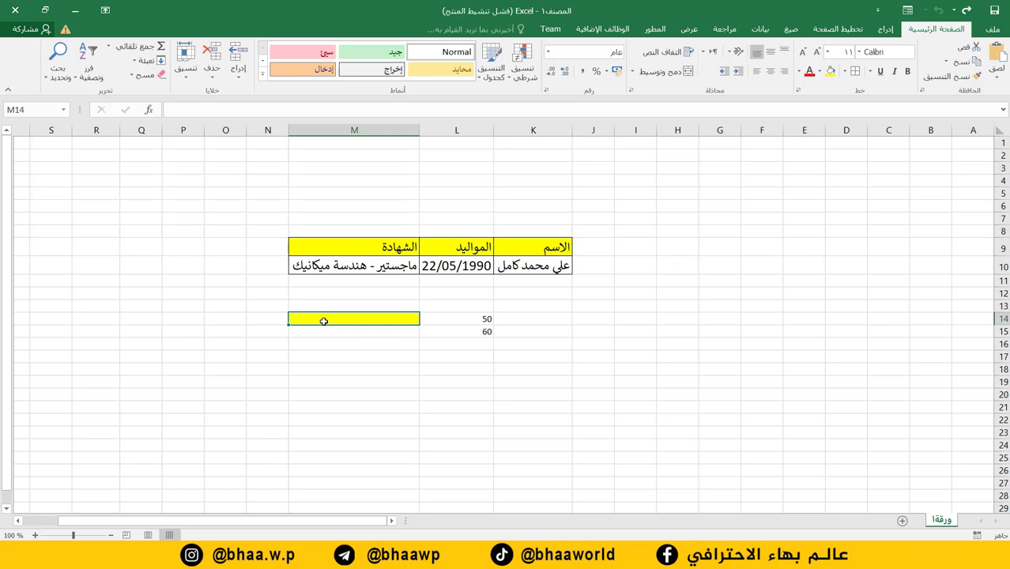
# Enter =L14+L15 in M14 so it totals the two grades as 110
pyautogui.write('=')
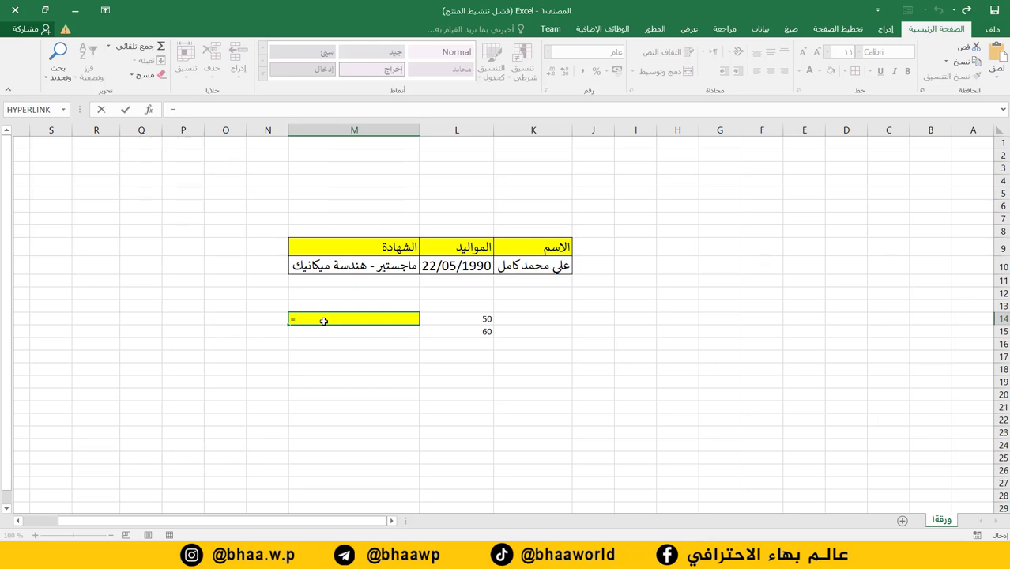
pyautogui.click(462, 317)
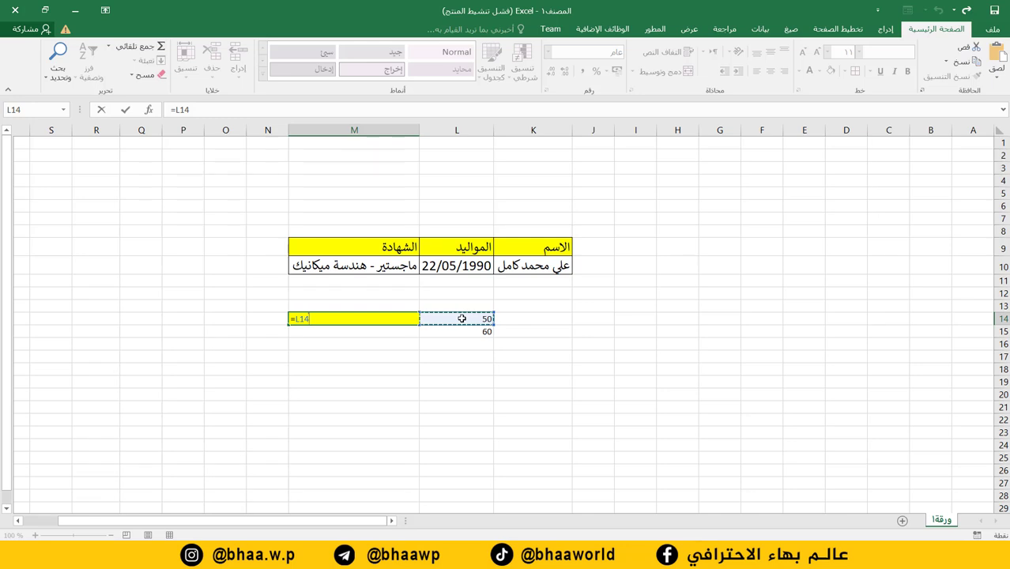
pyautogui.write('+')
pyautogui.click(482, 332)
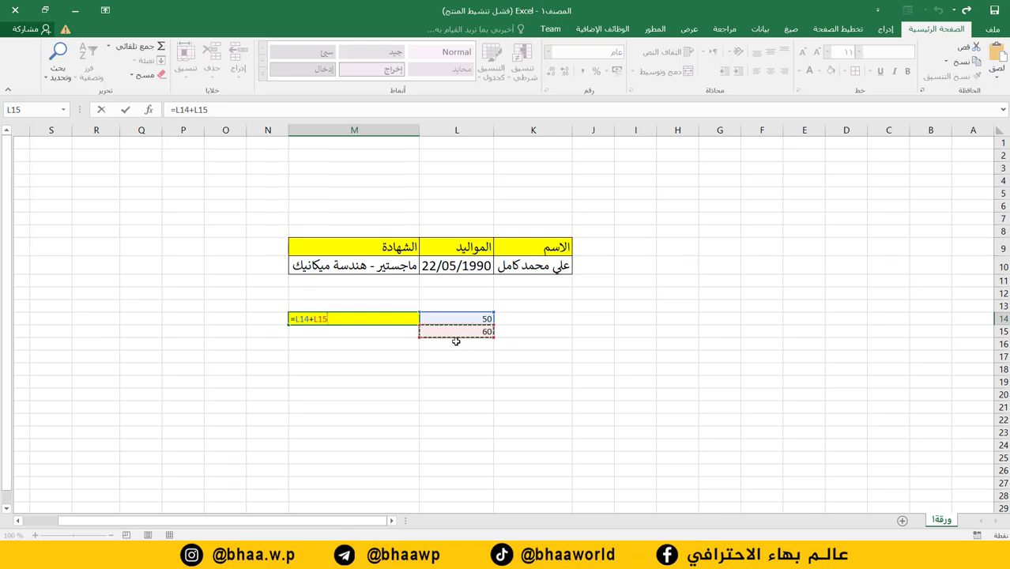
pyautogui.press('Return')
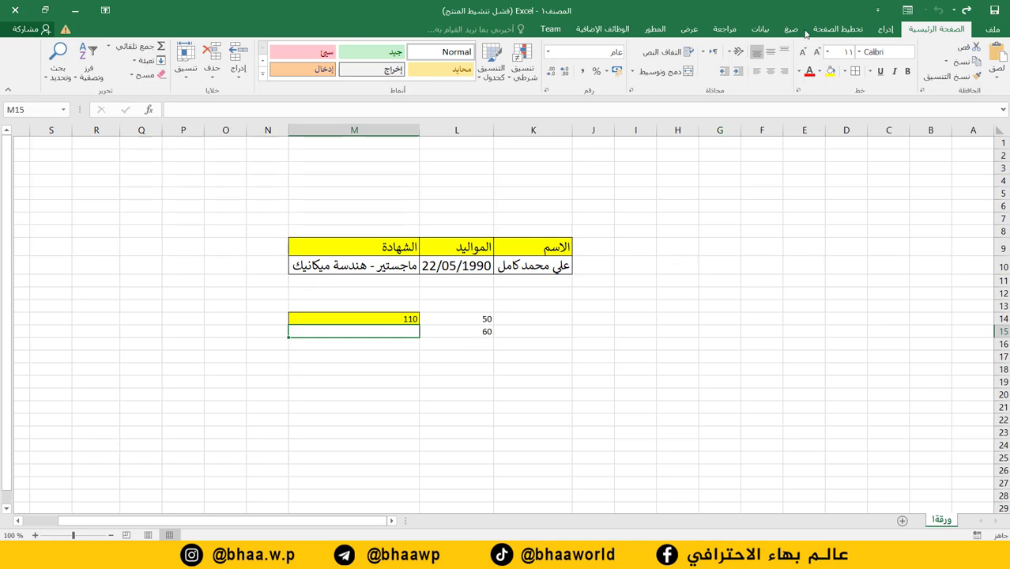
# Fill cell M15 with yellow
pyautogui.click(829, 71)
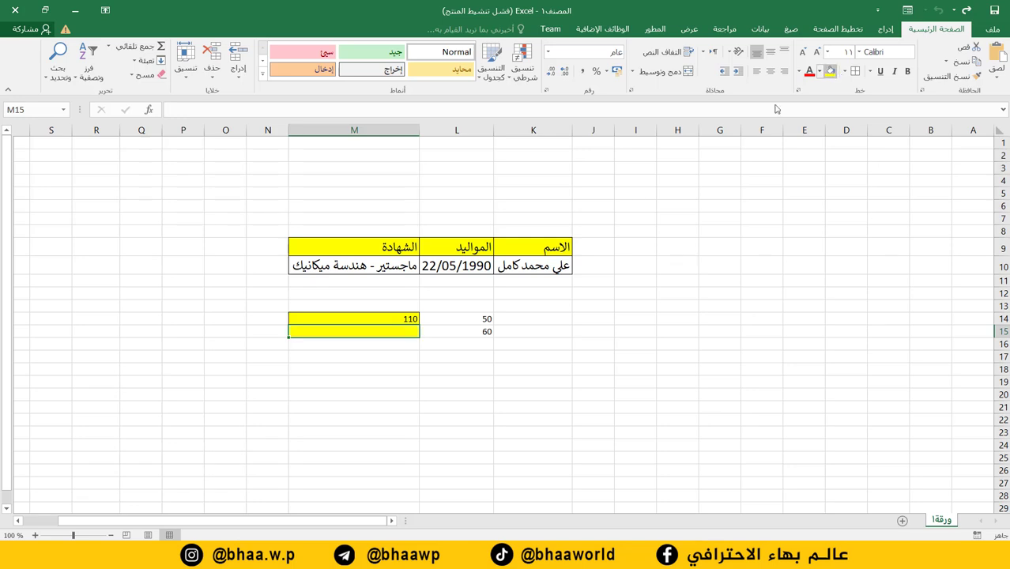
pyautogui.click(384, 390)
pyautogui.click(398, 334)
# Enter =L15-L14 in M15 so it shows the difference 10
pyautogui.write('=')
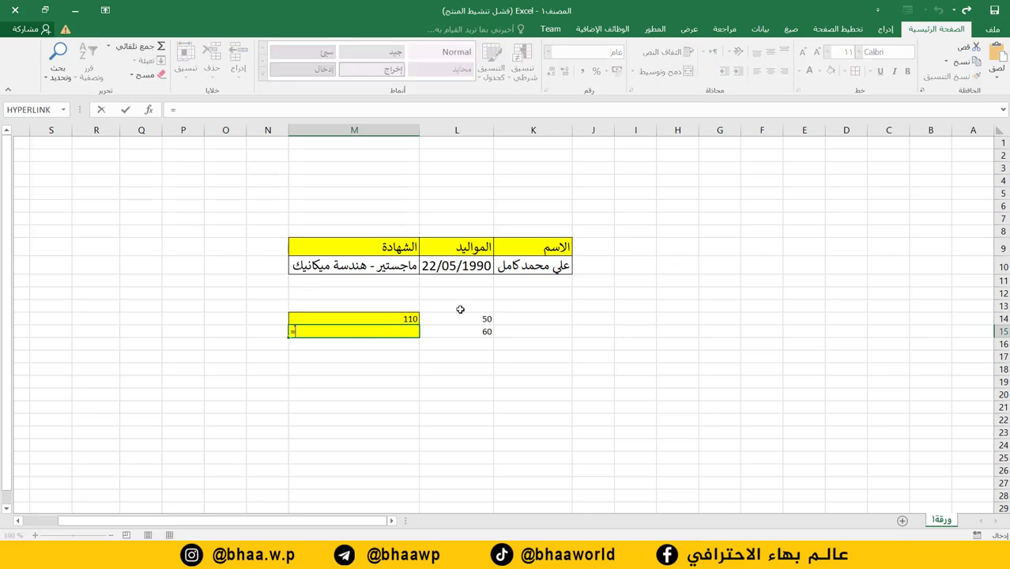
pyautogui.click(476, 331)
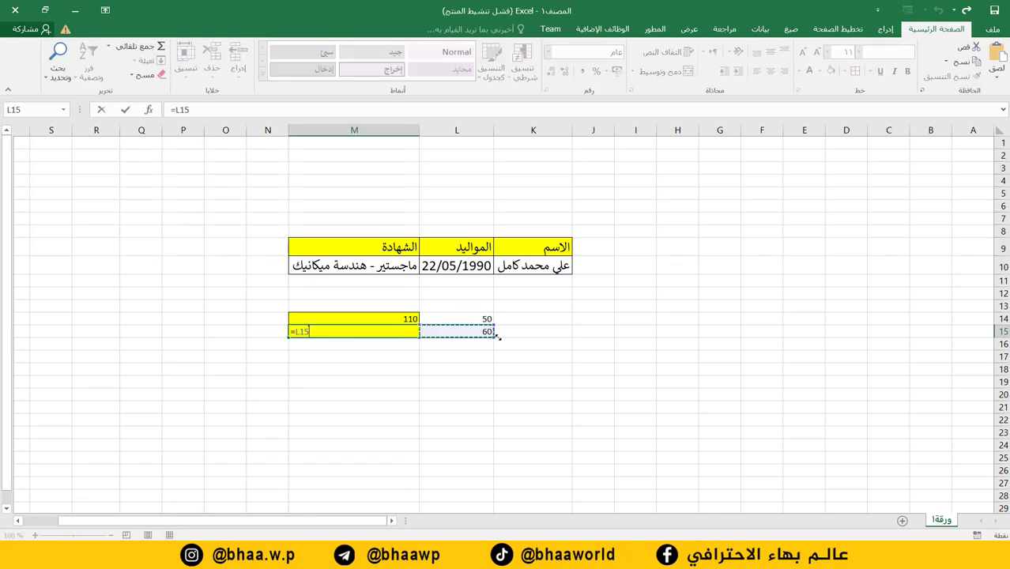
pyautogui.write('-')
pyautogui.click(477, 319)
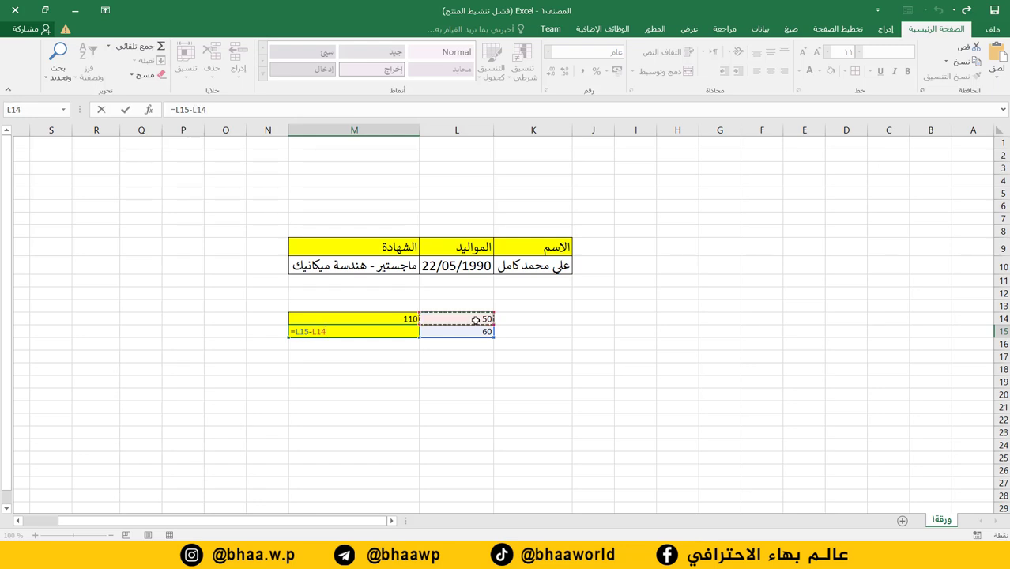
pyautogui.press('Return')
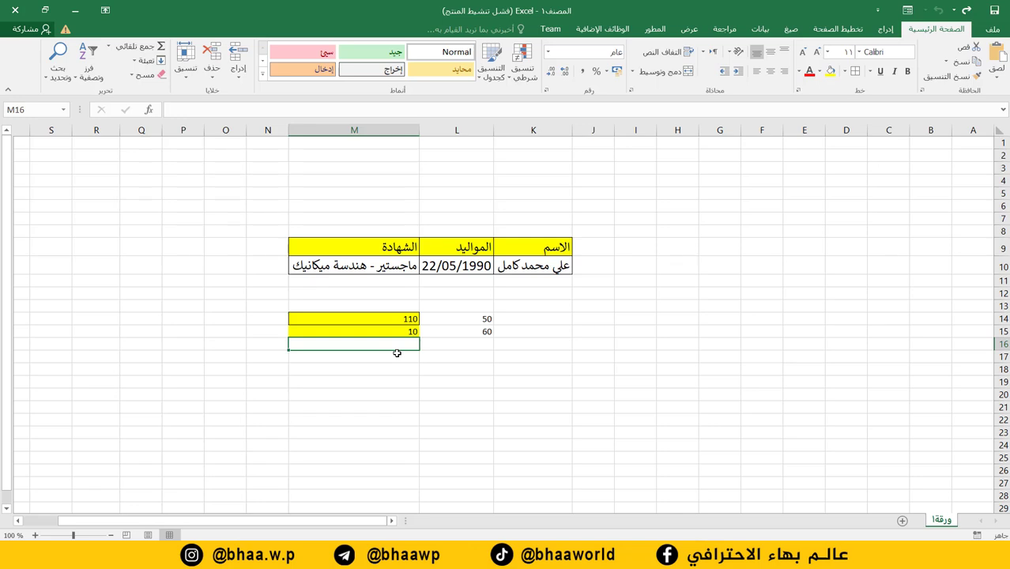
pyautogui.click(333, 357)
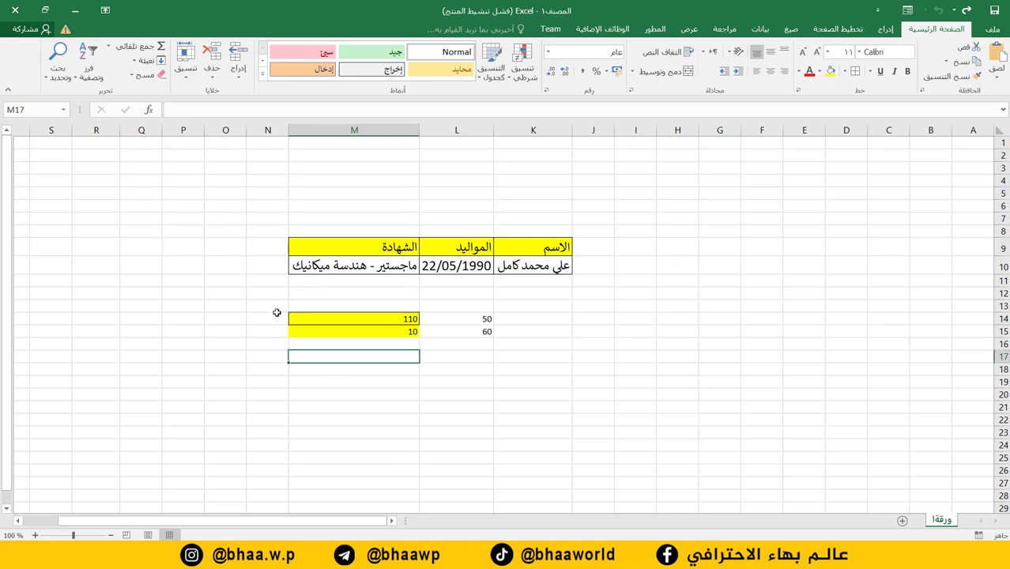
# Clear the grades, both formulas and the yellow fill from K14:N17
pyautogui.click(442, 395)
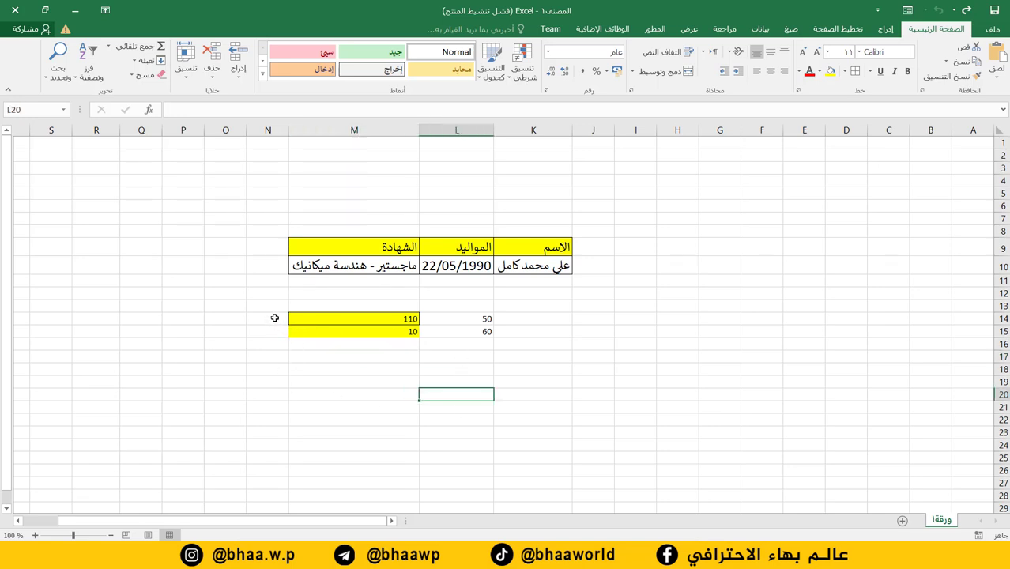
pyautogui.moveTo(275, 317); pyautogui.dragTo(557, 361)
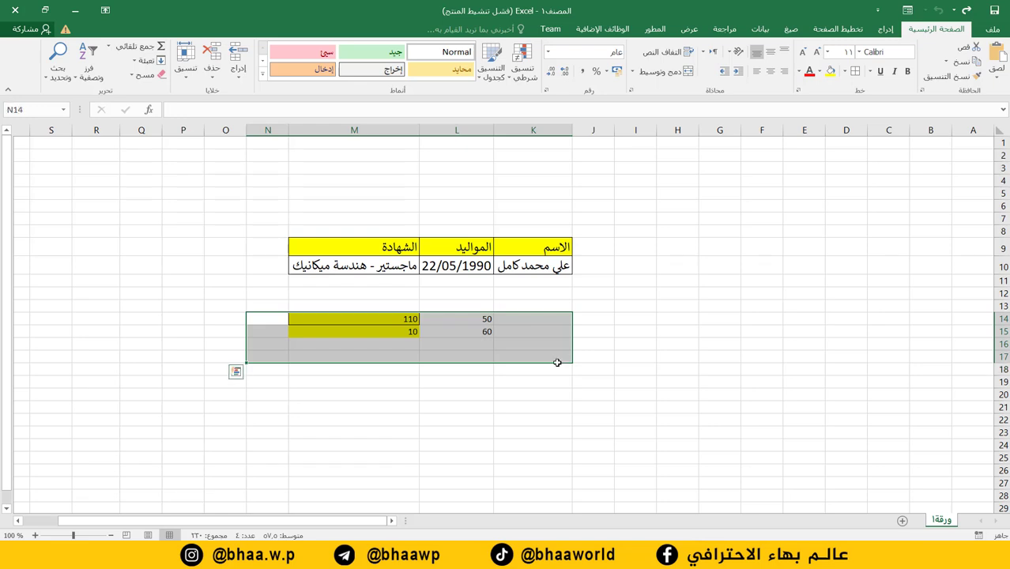
pyautogui.press('Delete')
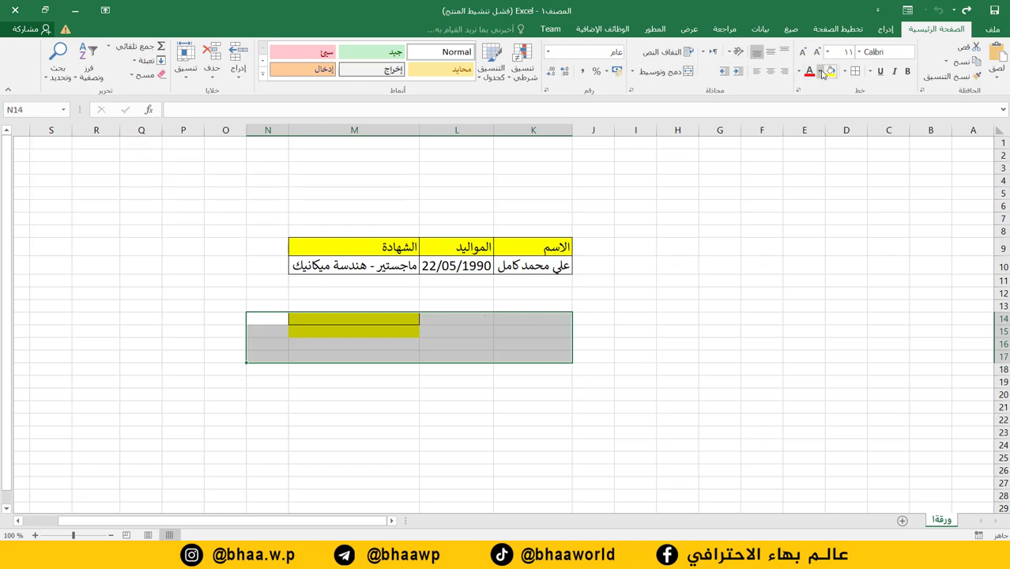
pyautogui.click(822, 73)
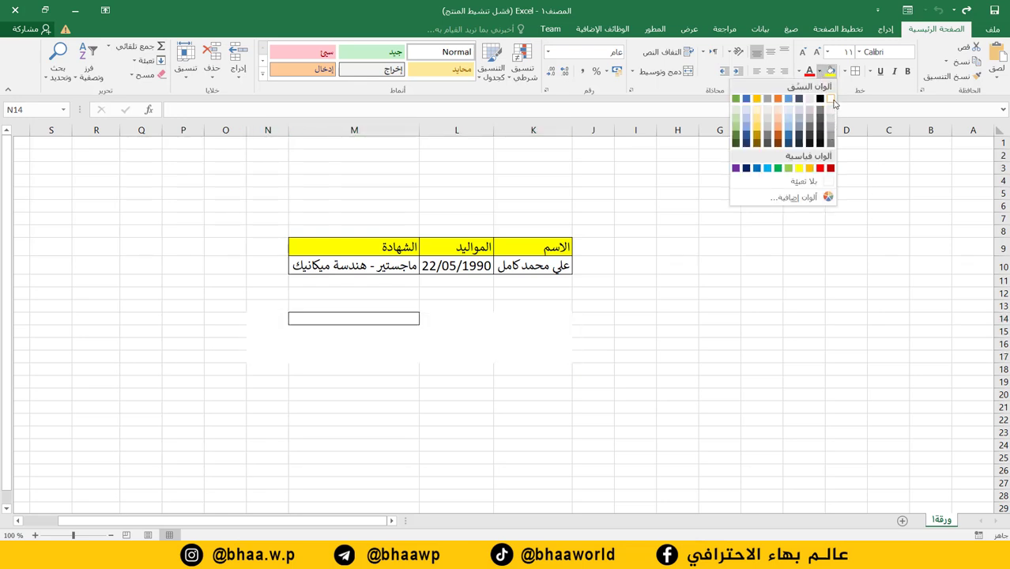
pyautogui.click(810, 182)
pyautogui.click(365, 385)
pyautogui.click(334, 405)
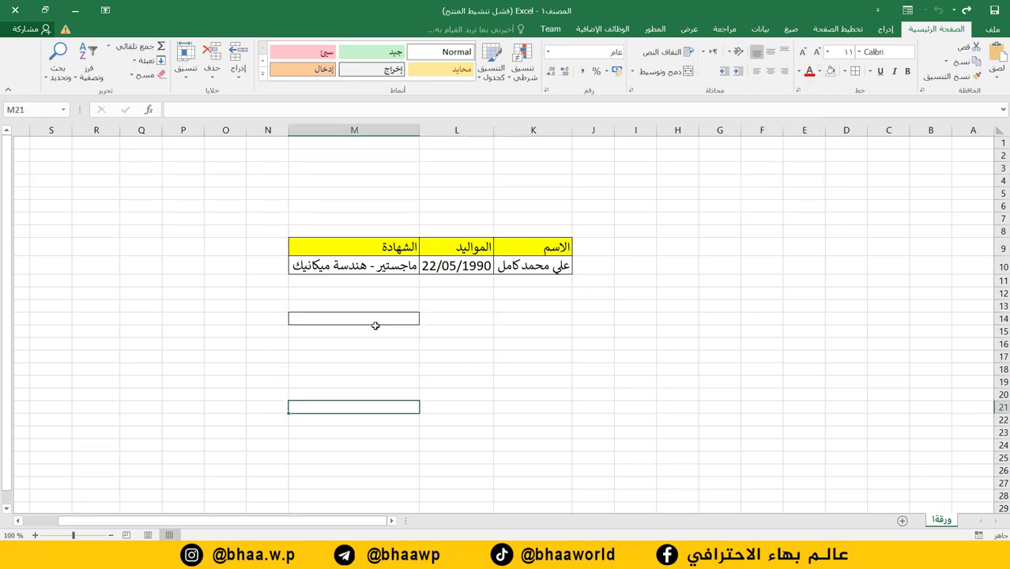
pyautogui.click(550, 321)
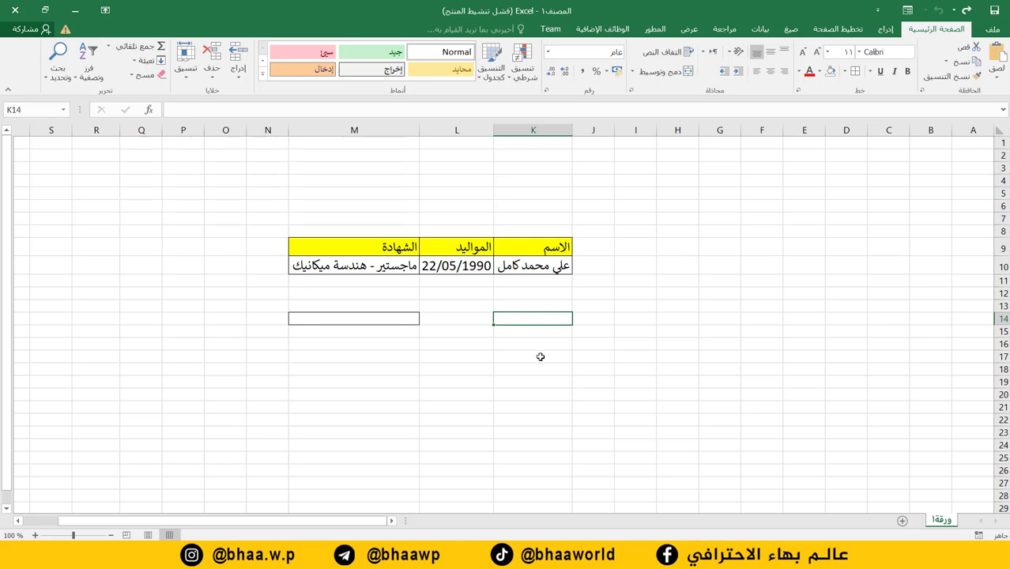
# Type the label اسم المندوب into K14
pyautogui.write('اسم الم')
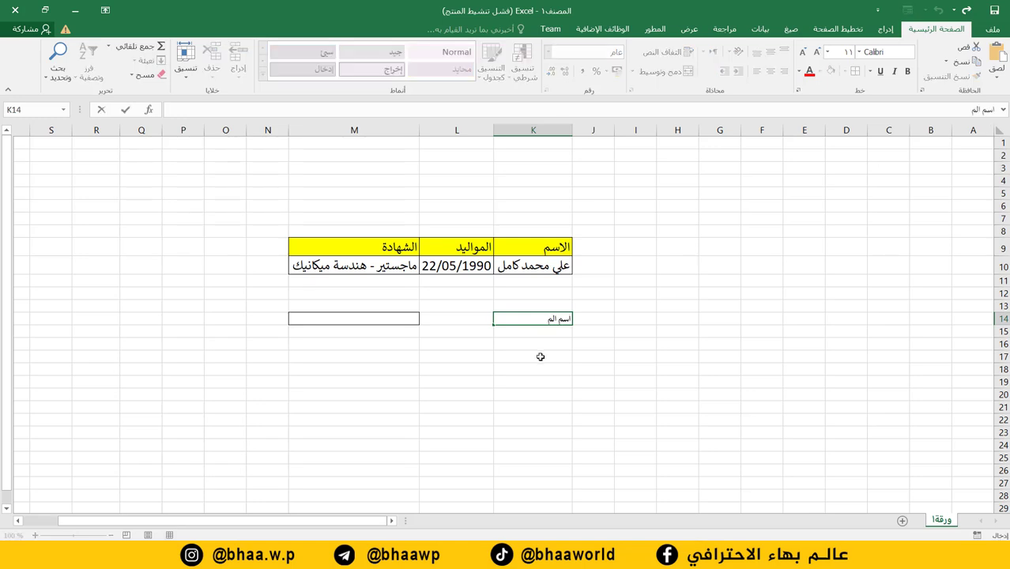
pyautogui.write('ندوب')
pyautogui.click(535, 380)
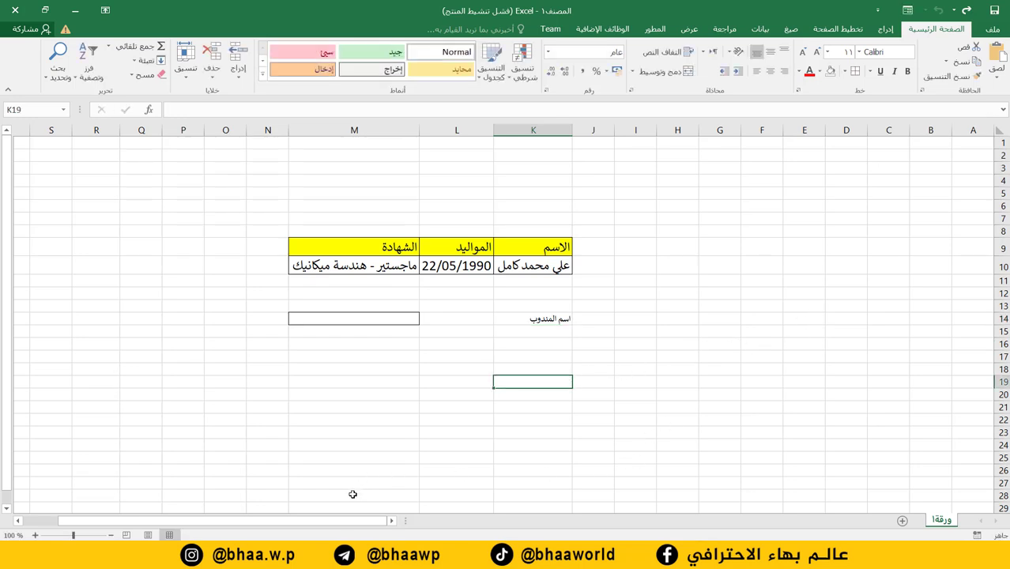
pyautogui.moveTo(19, 521); pyautogui.dragTo(21, 522)
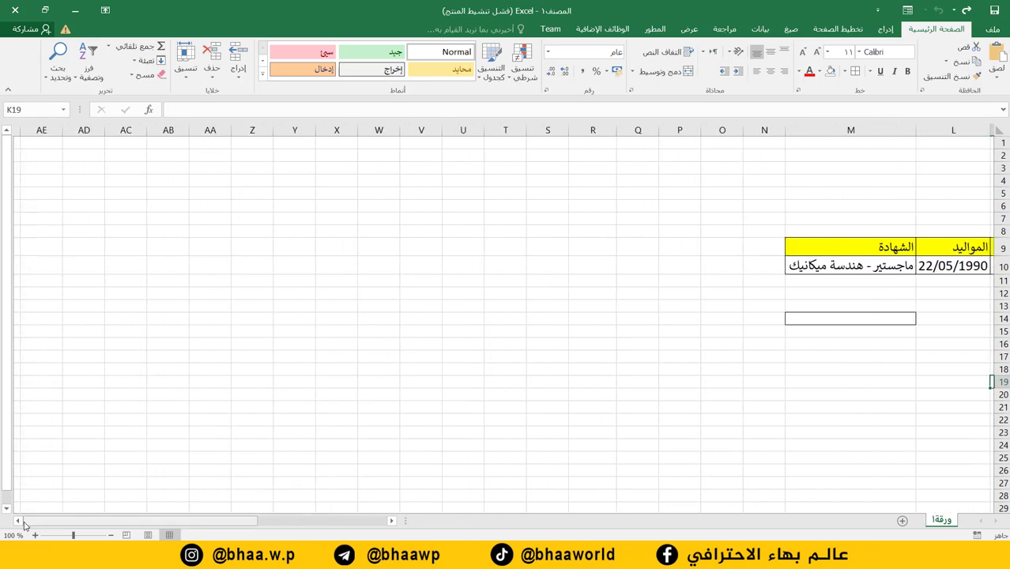
# Enter the header اسم المندوب in R9 and the month 1 مبيعات شهر ١ header beside it, widening that column slightly
pyautogui.click(698, 273)
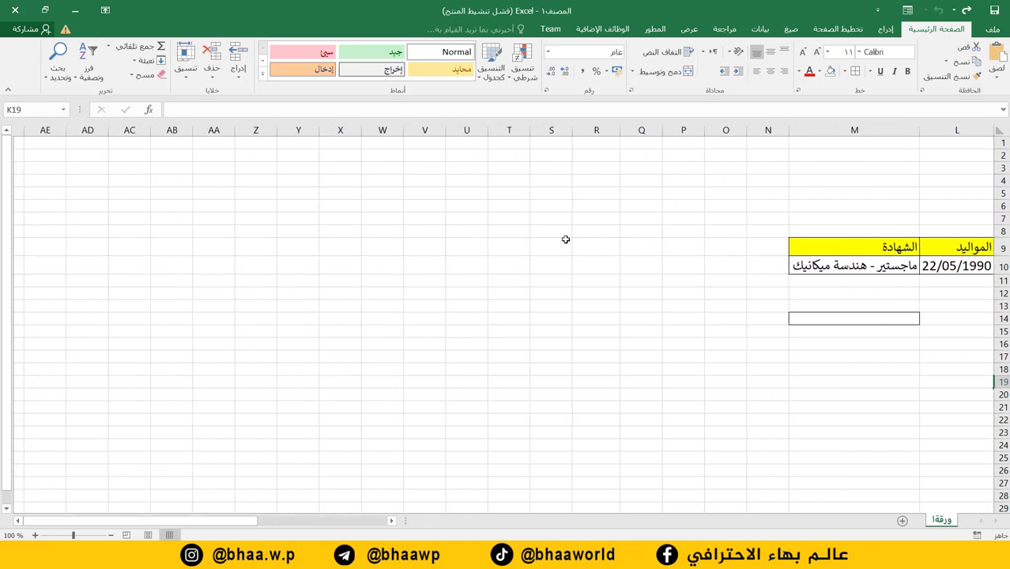
pyautogui.click(592, 248)
pyautogui.write('اس')
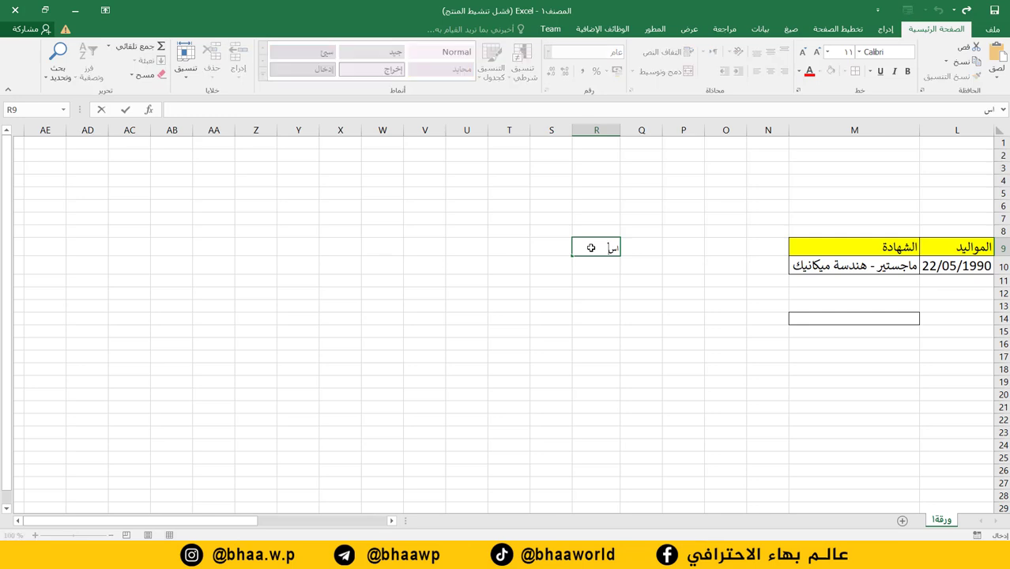
pyautogui.write('م المند')
pyautogui.write('وب')
pyautogui.click(565, 248)
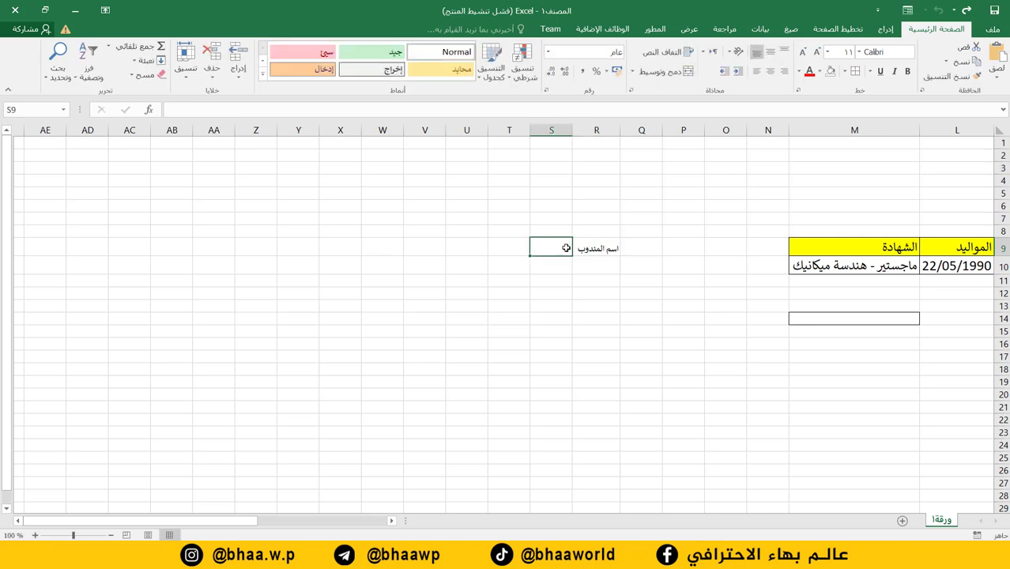
pyautogui.write('مبيعات شهر ١')
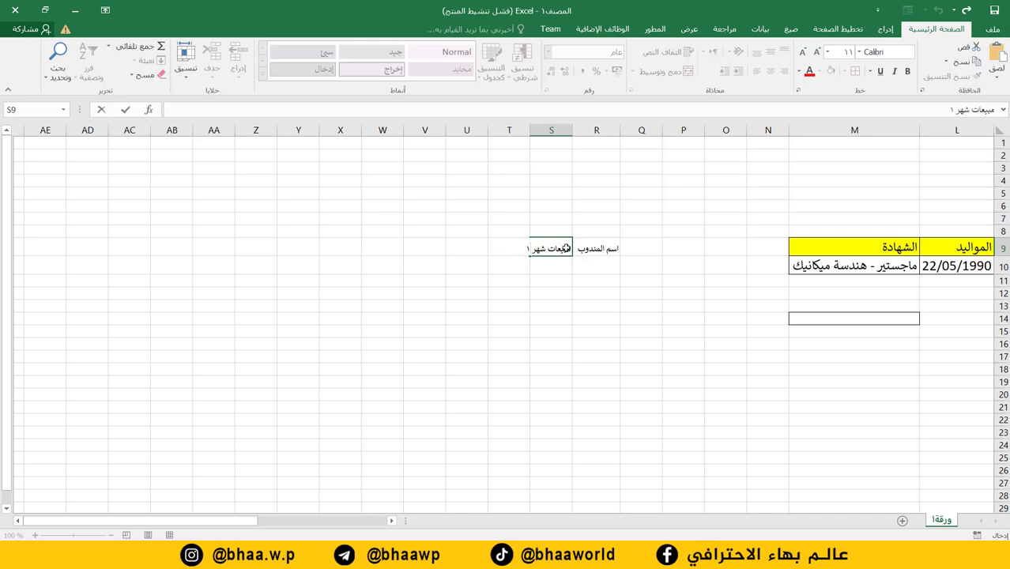
pyautogui.press('Return')
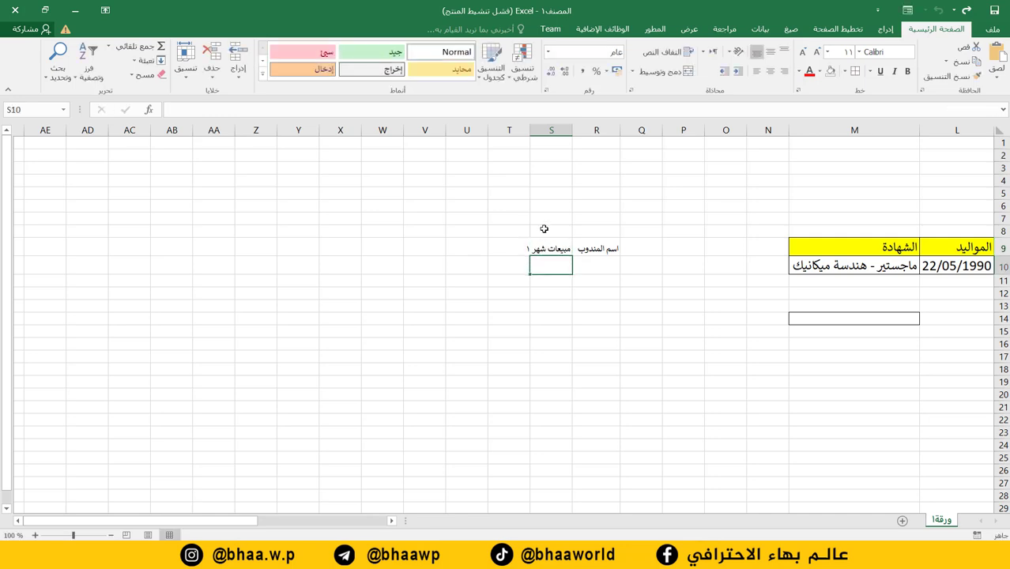
pyautogui.moveTo(529, 132); pyautogui.dragTo(522, 132)
# Add the مبيعات شهر headers for months 2 and 3 and begin the month 4 header
pyautogui.click(502, 245)
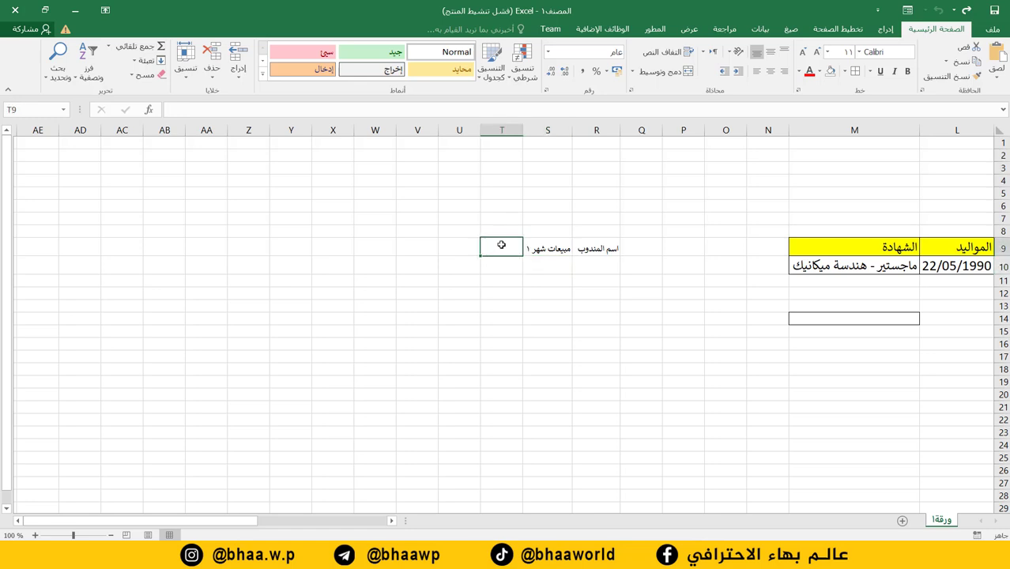
pyautogui.write('مبيعات')
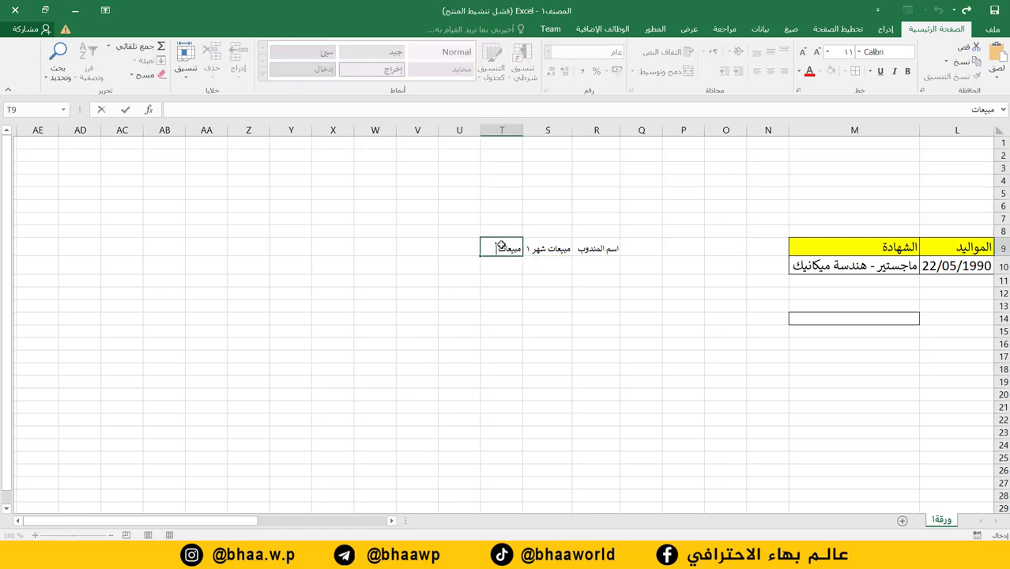
pyautogui.write(' شهر ٢')
pyautogui.click(470, 289)
pyautogui.click(462, 245)
pyautogui.write('مب')
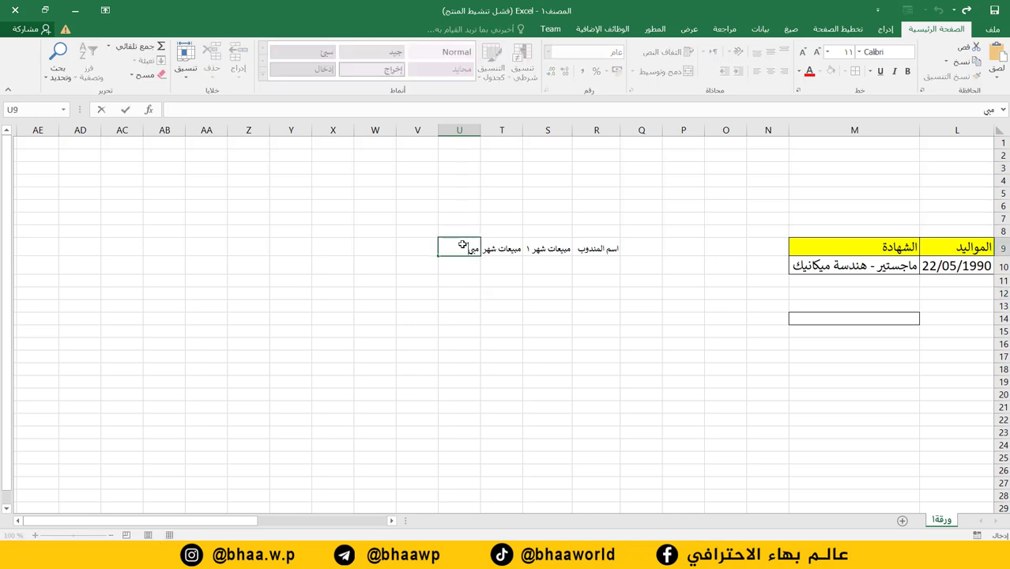
pyautogui.write('يعات شهر ٣')
pyautogui.click(496, 328)
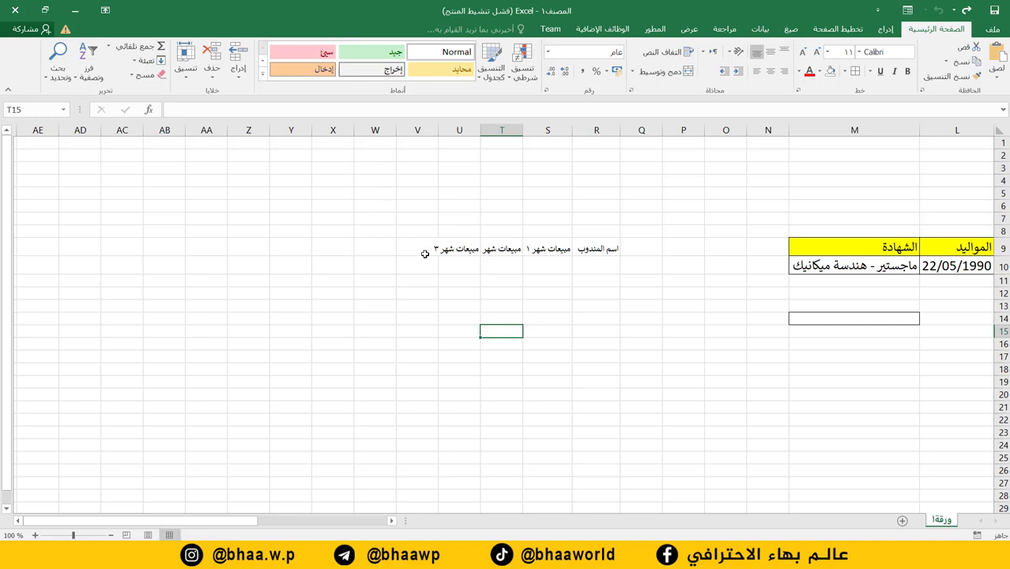
pyautogui.click(416, 249)
pyautogui.write('مبيعا')
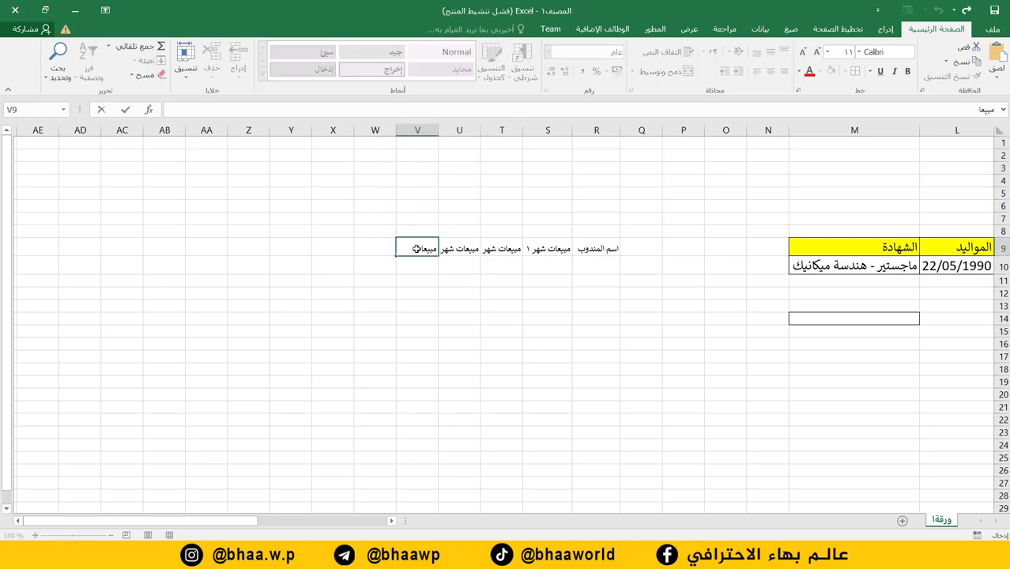
pyautogui.write('ت شهر ٤')
# Finish the month 4 header and enter the first four rep names in R10:R13
pyautogui.moveTo(622, 331); pyautogui.dragTo(610, 331)
pyautogui.click(611, 265)
pyautogui.write('محمد')
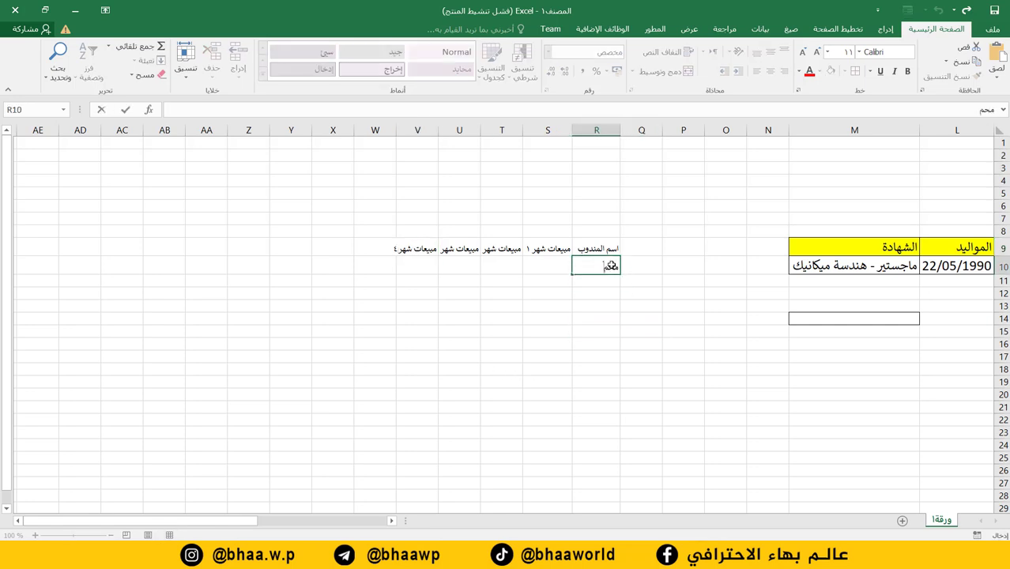
pyautogui.press('Return')
pyautogui.write('كمال')
pyautogui.press('Return')
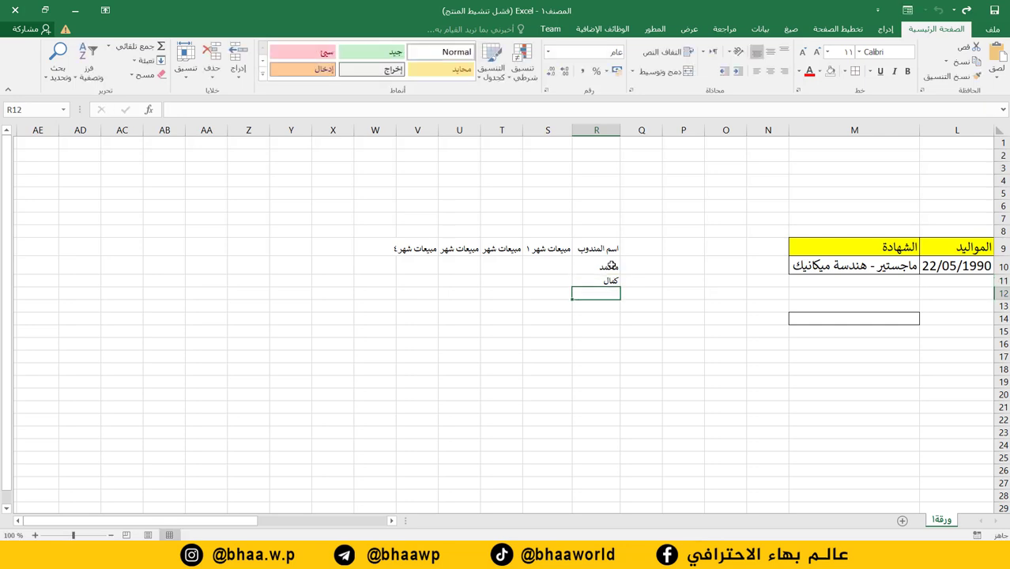
pyautogui.write('علي')
pyautogui.press('Return')
pyautogui.write('ب')
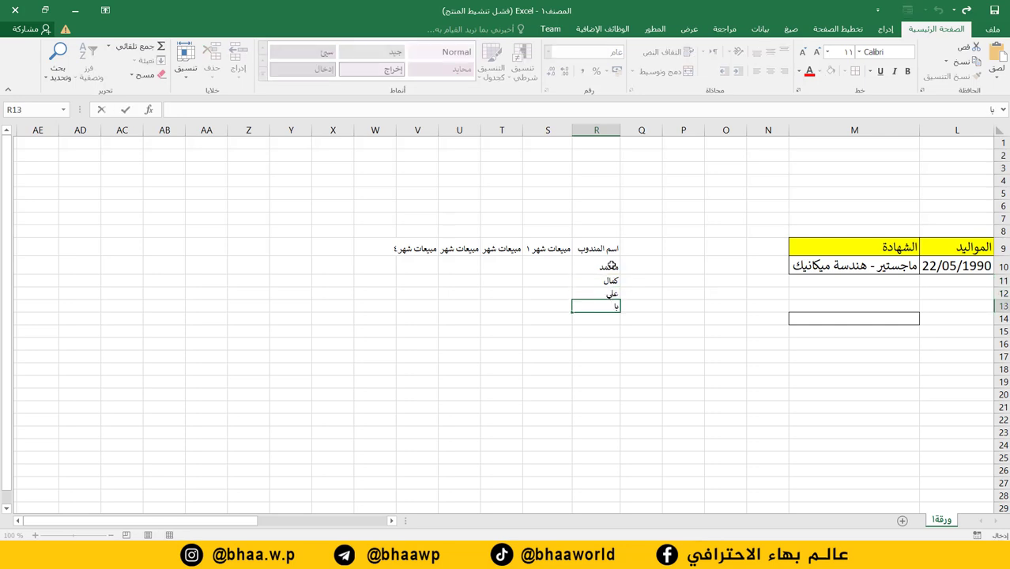
pyautogui.write('اسم')
pyautogui.press('Return')
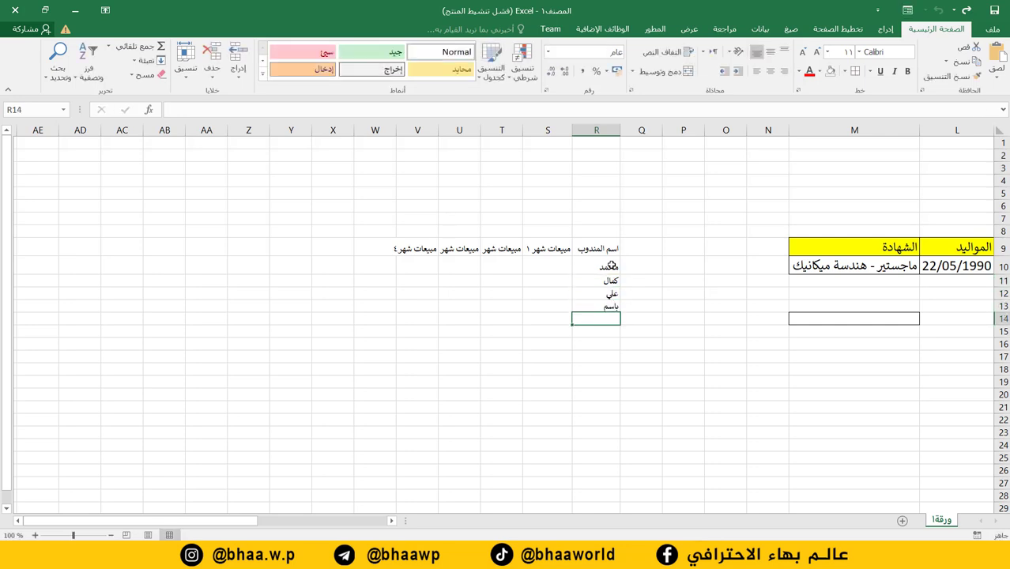
# Enter the next four rep names in R14:R17 and start a ninth in R18
pyautogui.write('زي')
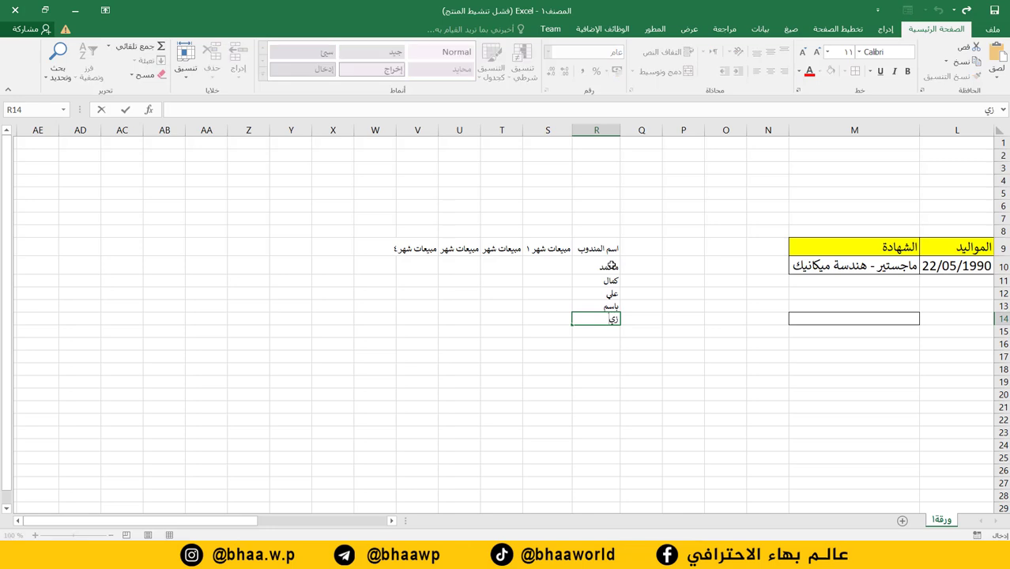
pyautogui.write('د')
pyautogui.press('Return')
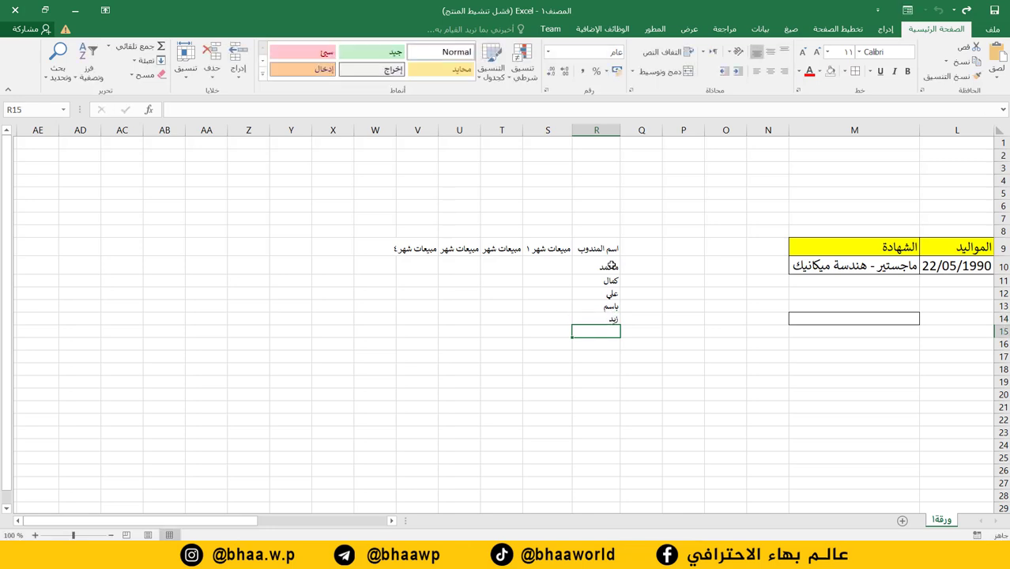
pyautogui.write('ام')
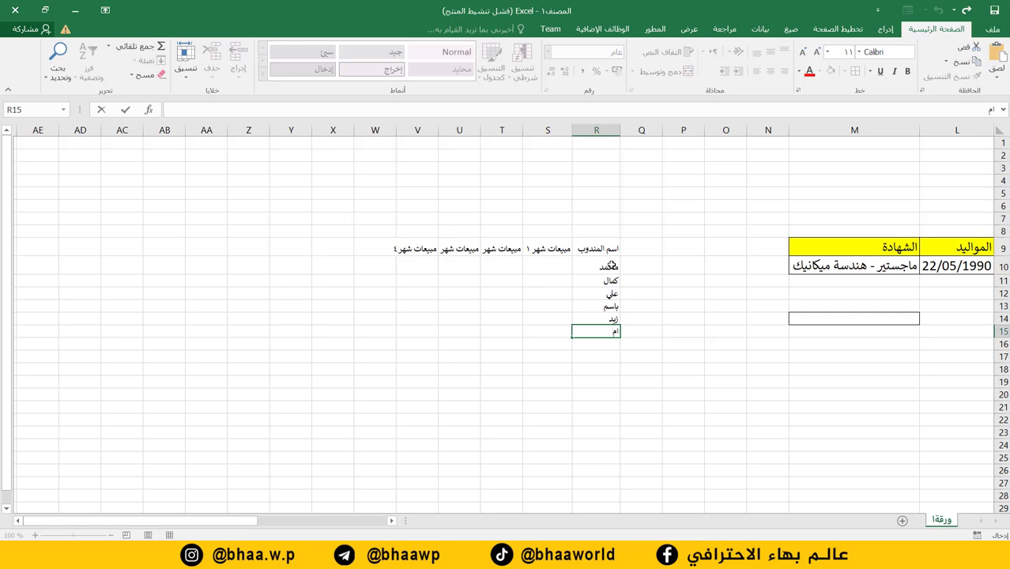
pyautogui.write('ير')
pyautogui.press('Return')
pyautogui.write('كرار')
pyautogui.press('Return')
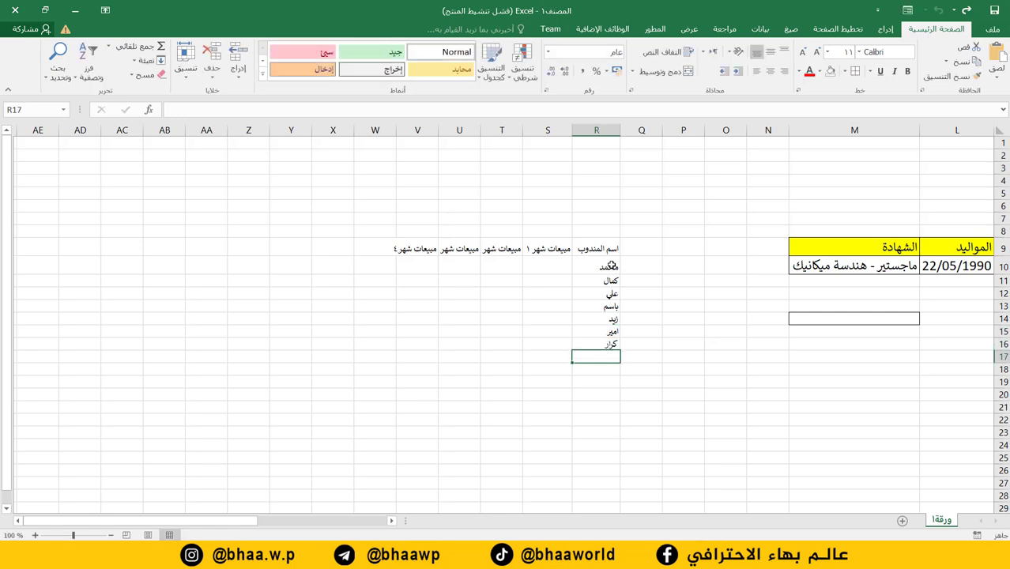
pyautogui.write('عيسى')
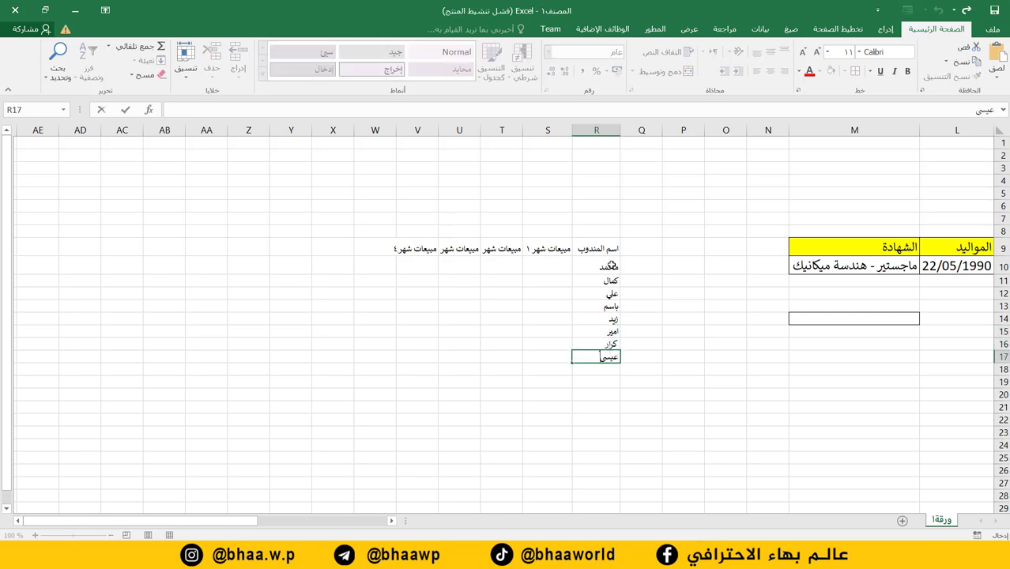
pyautogui.press('Return')
pyautogui.write('ابراه')
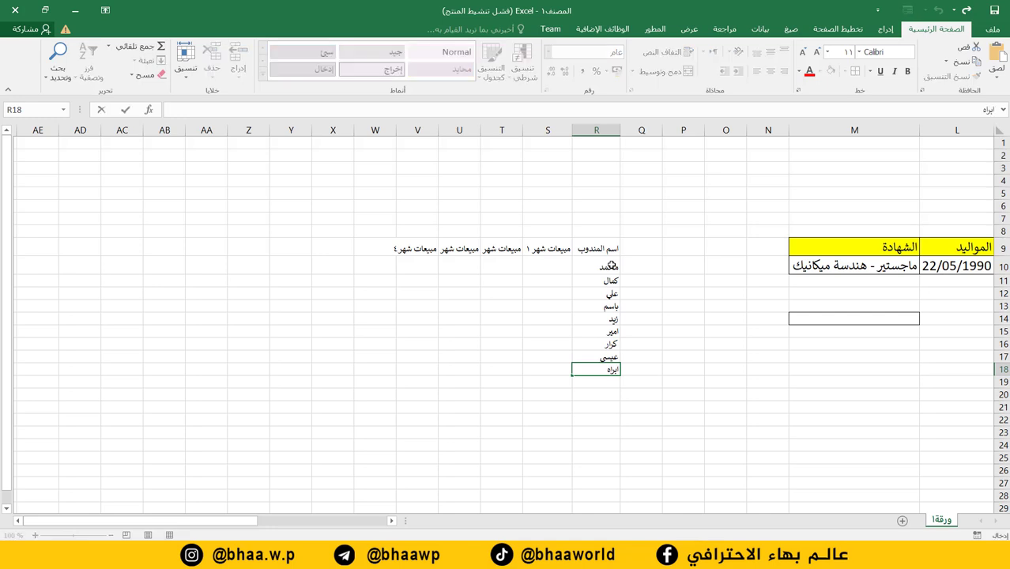
pyautogui.write('يم')
# Confirm the ninth rep name in R18 and AutoFit the monthly sales columns to their headers
pyautogui.click(585, 395)
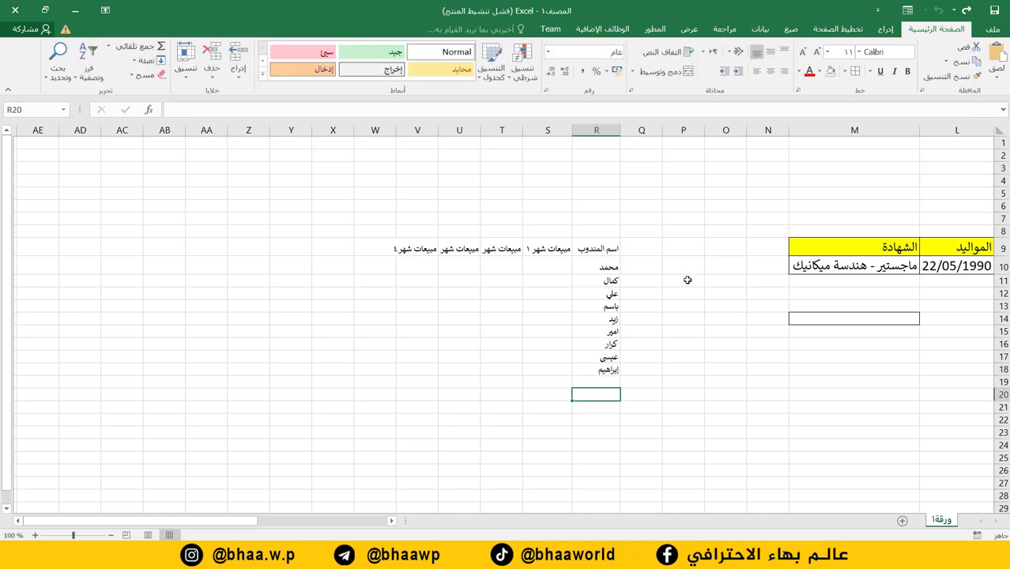
pyautogui.doubleClick(396, 132)
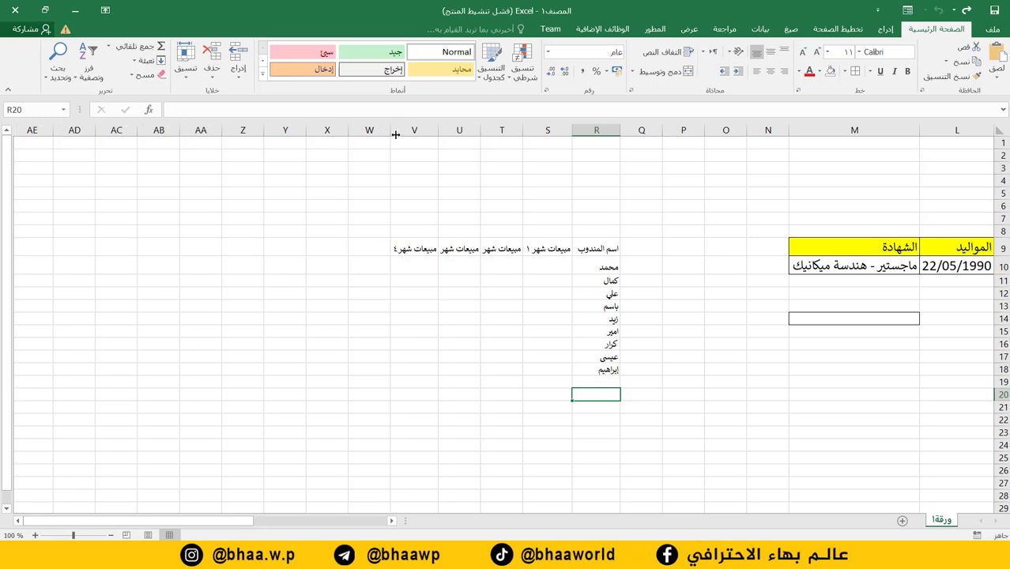
pyautogui.doubleClick(438, 133)
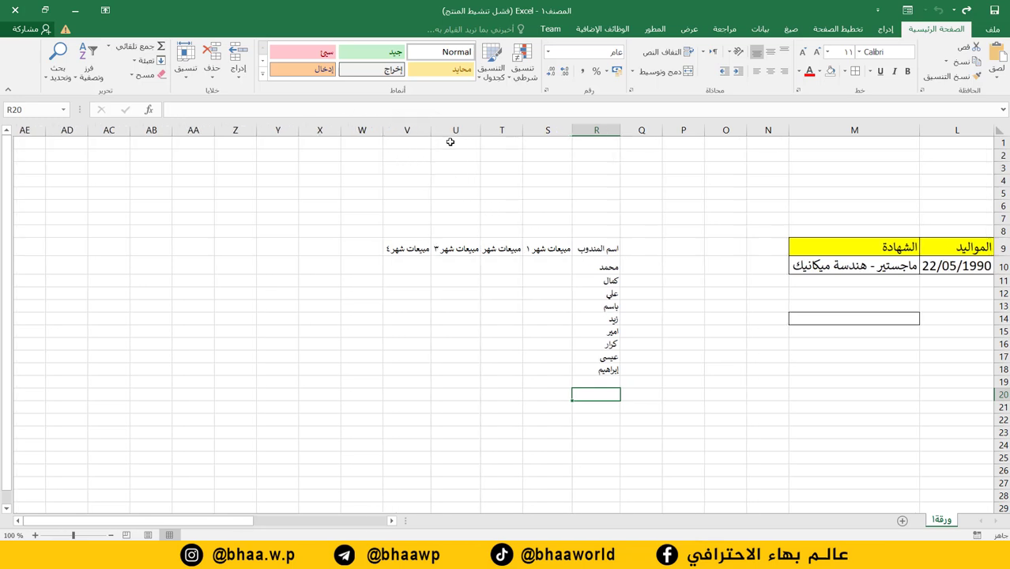
pyautogui.doubleClick(481, 131)
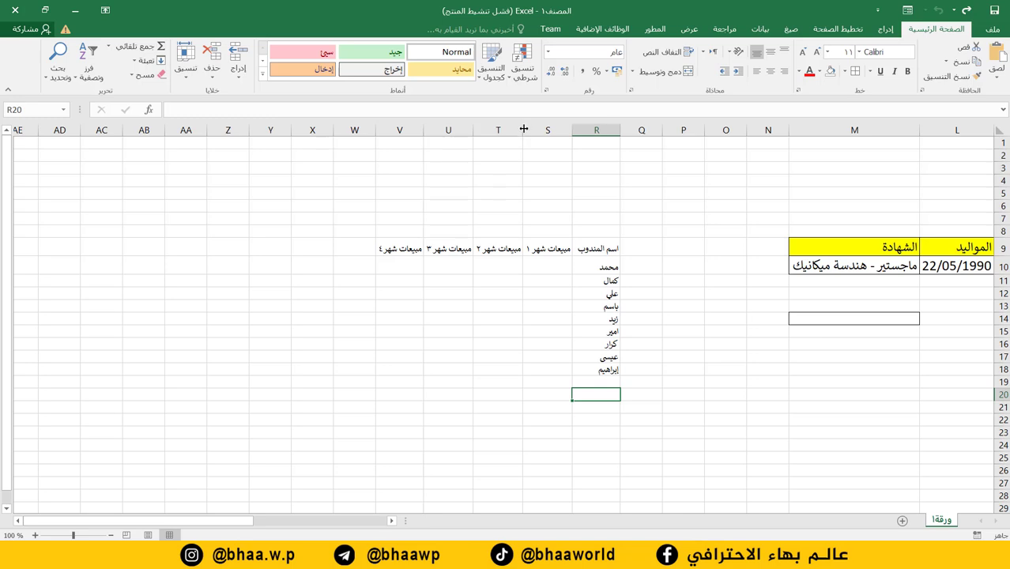
pyautogui.doubleClick(523, 131)
pyautogui.moveTo(375, 131); pyautogui.dragTo(397, 131)
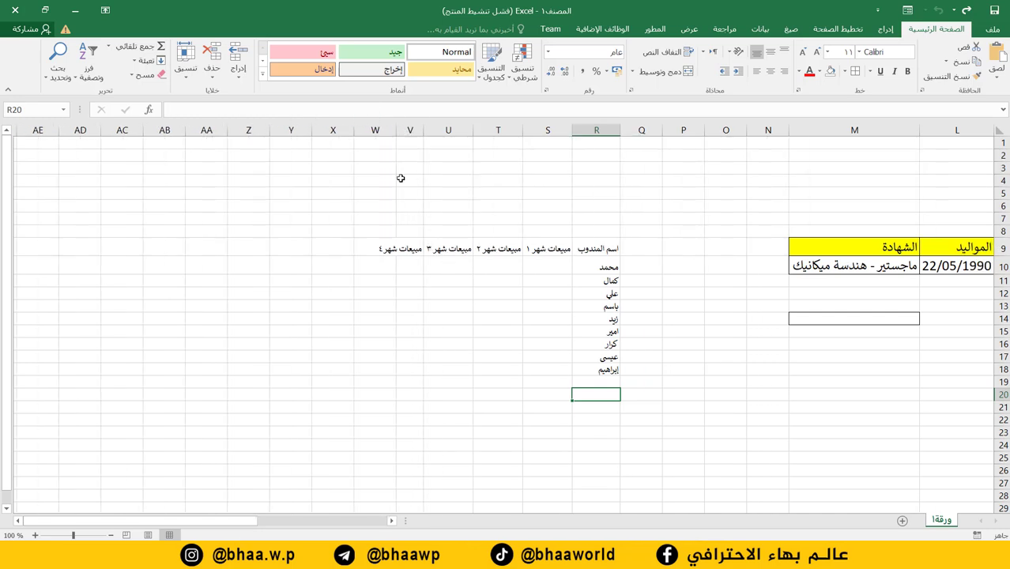
pyautogui.moveTo(396, 130); pyautogui.dragTo(375, 130)
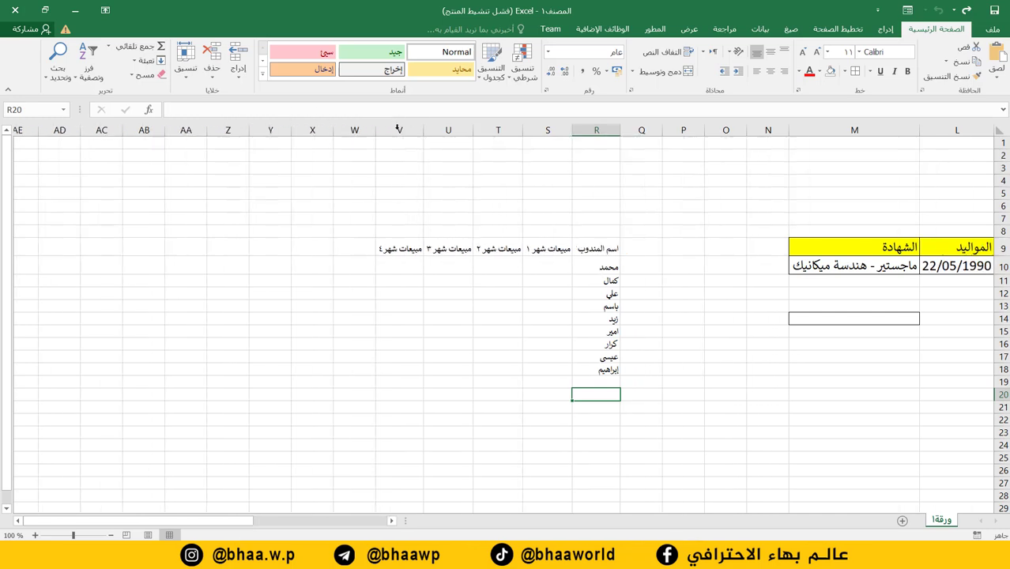
pyautogui.click(492, 318)
pyautogui.click(553, 266)
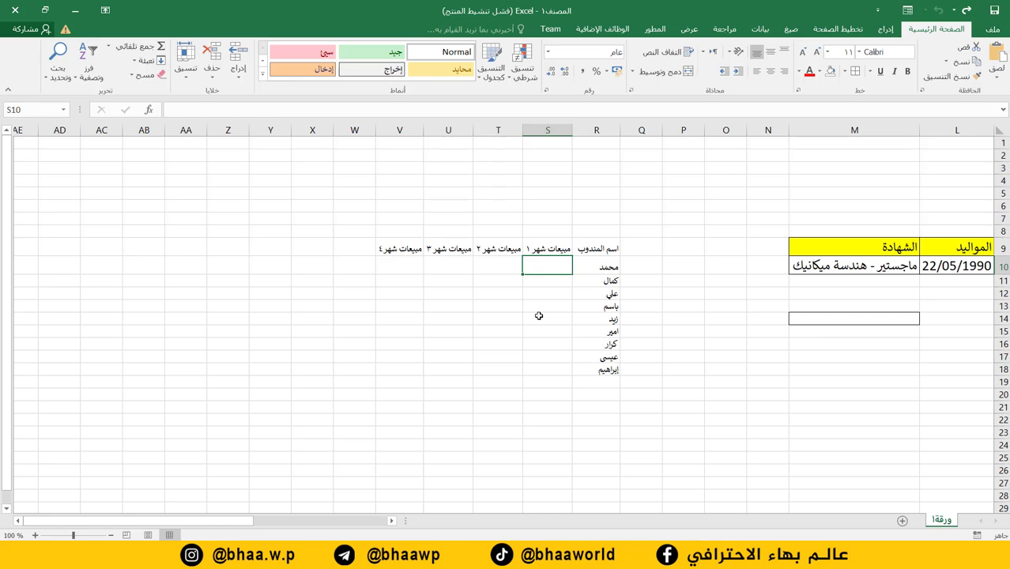
# Enter the first two month 1 sales figures, 4500 and 3450
pyautogui.write('4500')
pyautogui.press('Return')
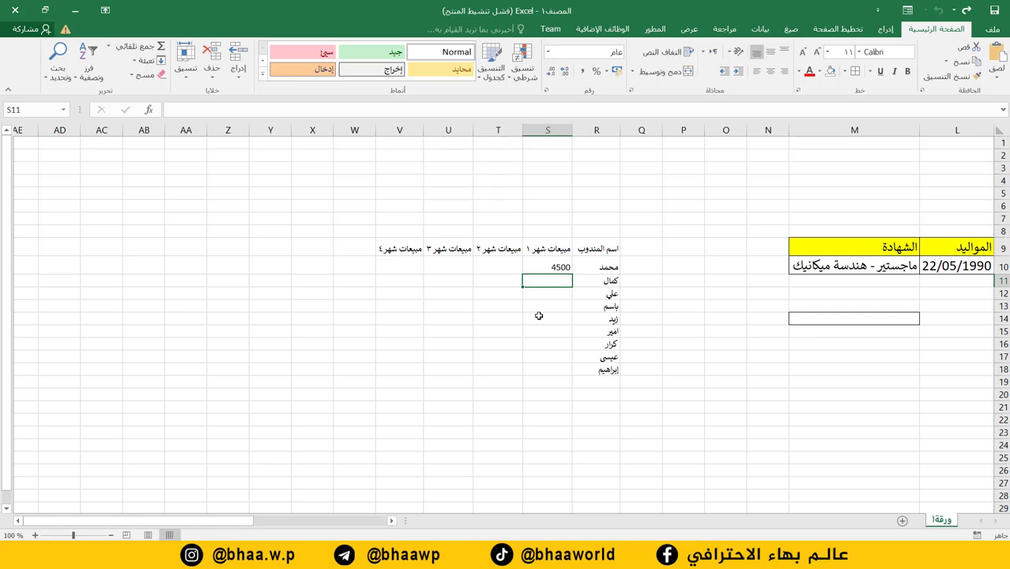
pyautogui.write('3')
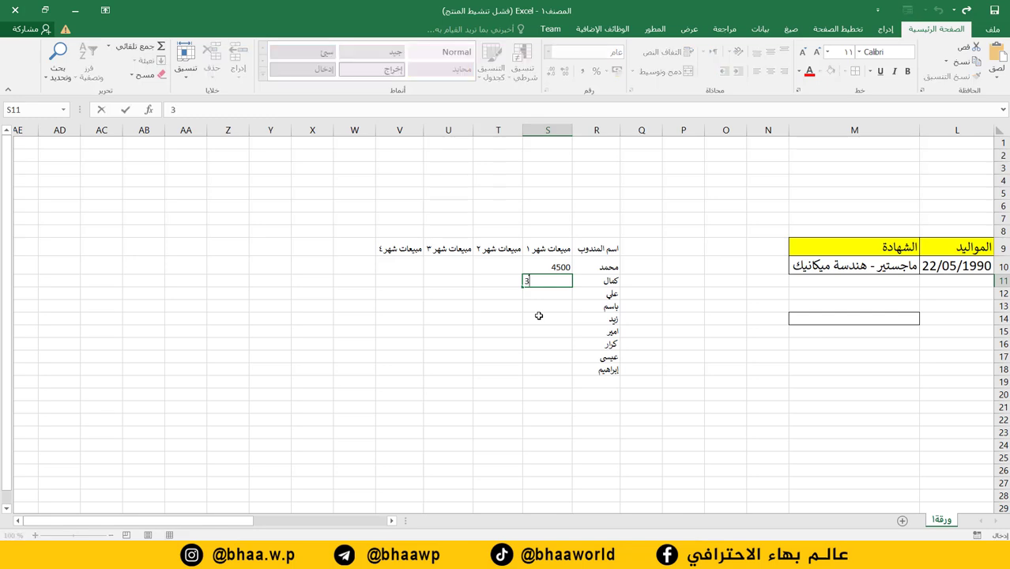
pyautogui.write('450')
pyautogui.press('Return')
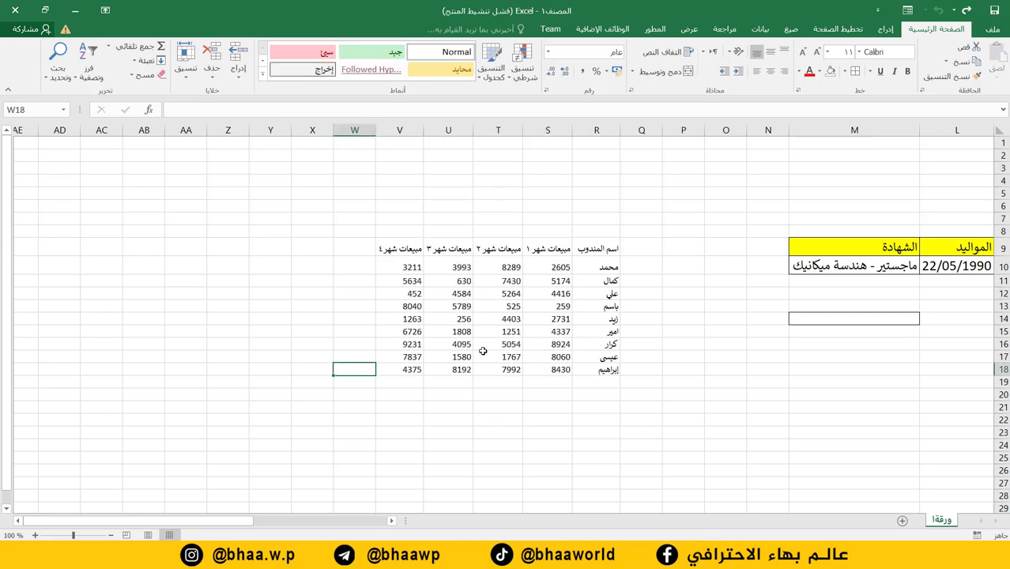
# Add the مجموع المبيعات header in W9, widen column W, and select R9:W18
pyautogui.click(351, 241)
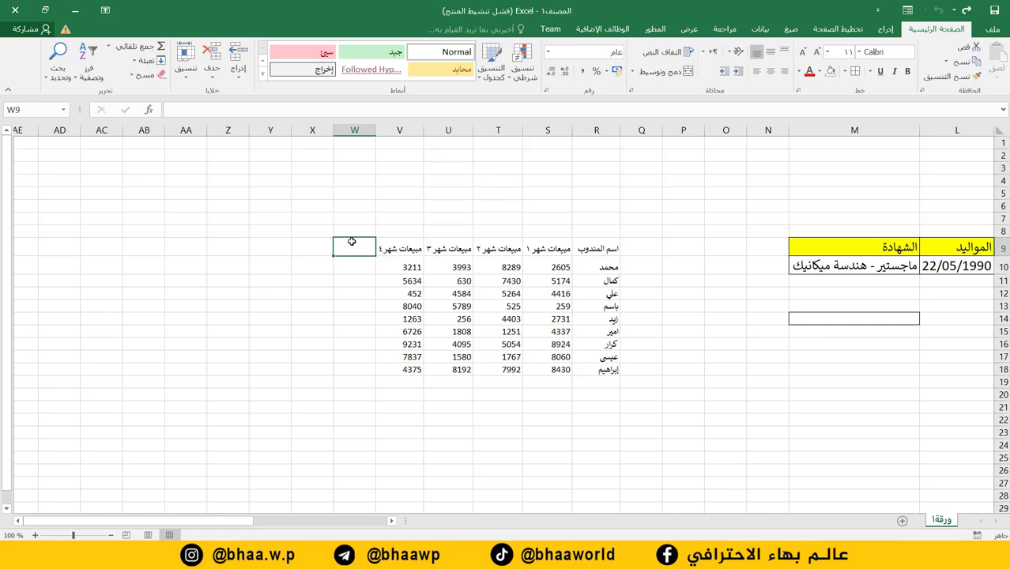
pyautogui.write('مجموع')
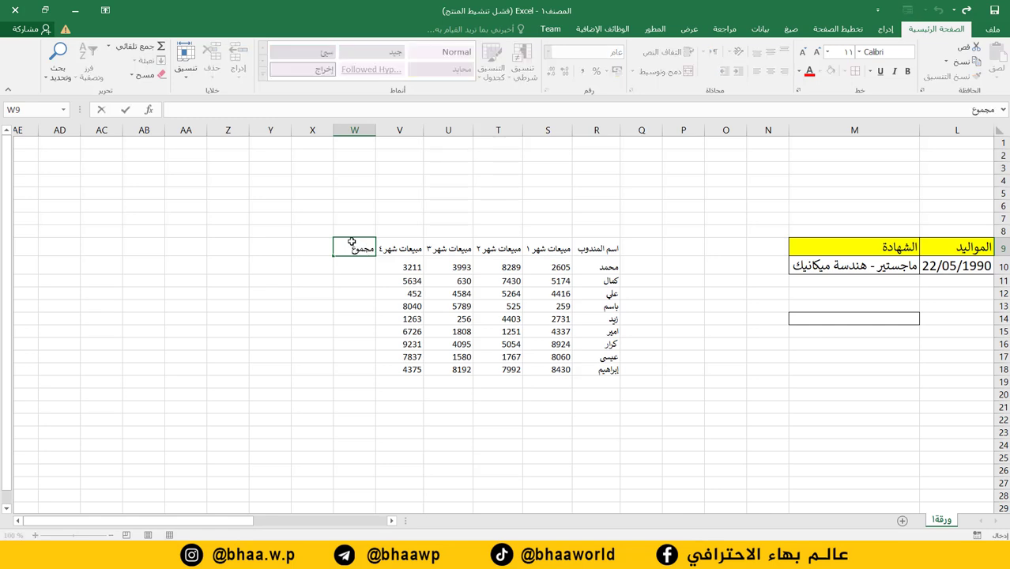
pyautogui.write(' المبيعات')
pyautogui.click(340, 389)
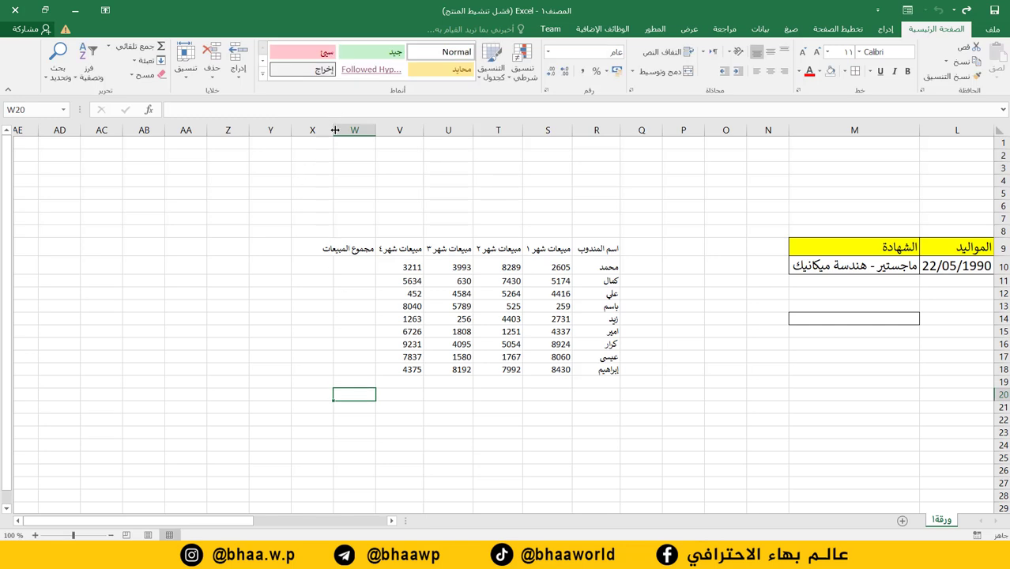
pyautogui.moveTo(334, 131); pyautogui.dragTo(320, 130)
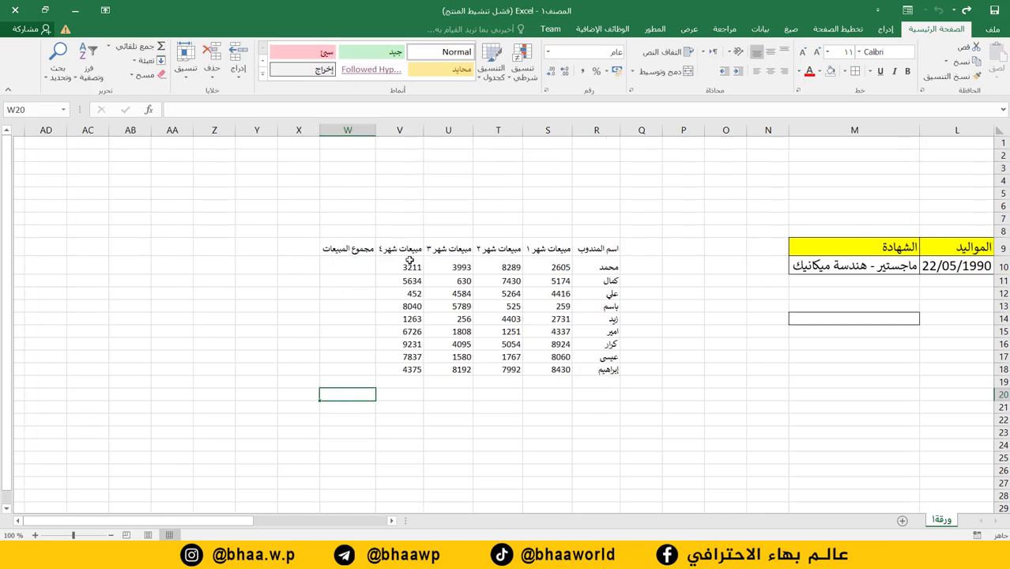
pyautogui.moveTo(613, 249); pyautogui.dragTo(331, 368)
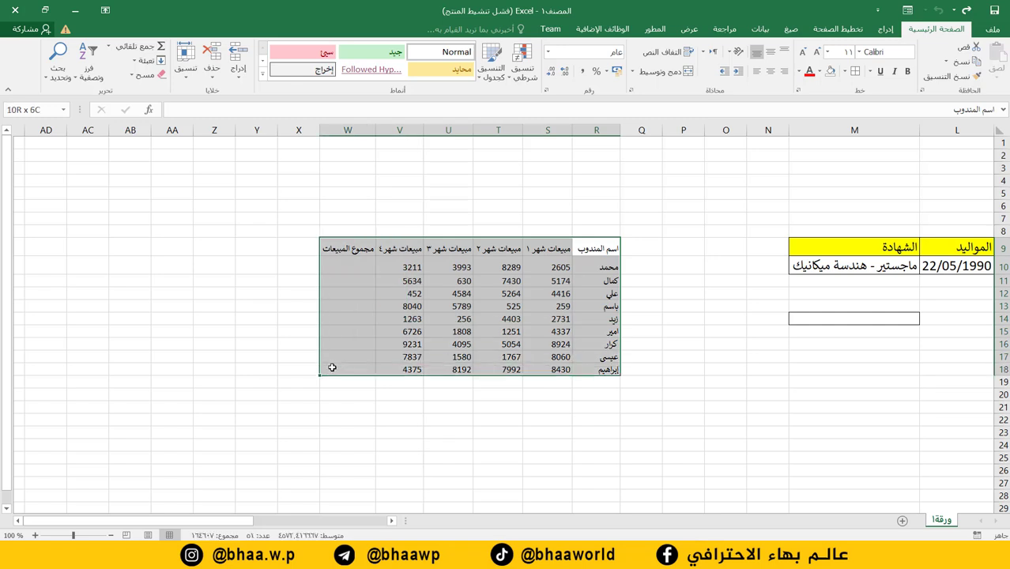
# Set the sales table R9:W18 to font size 16 and AutoFit columns R through W to their headings
pyautogui.click(827, 52)
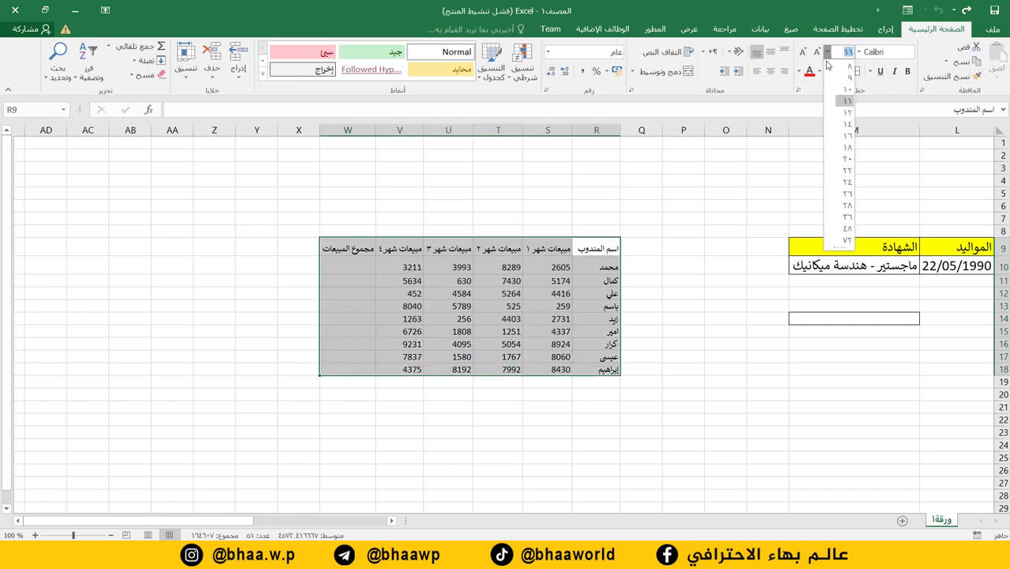
pyautogui.click(847, 136)
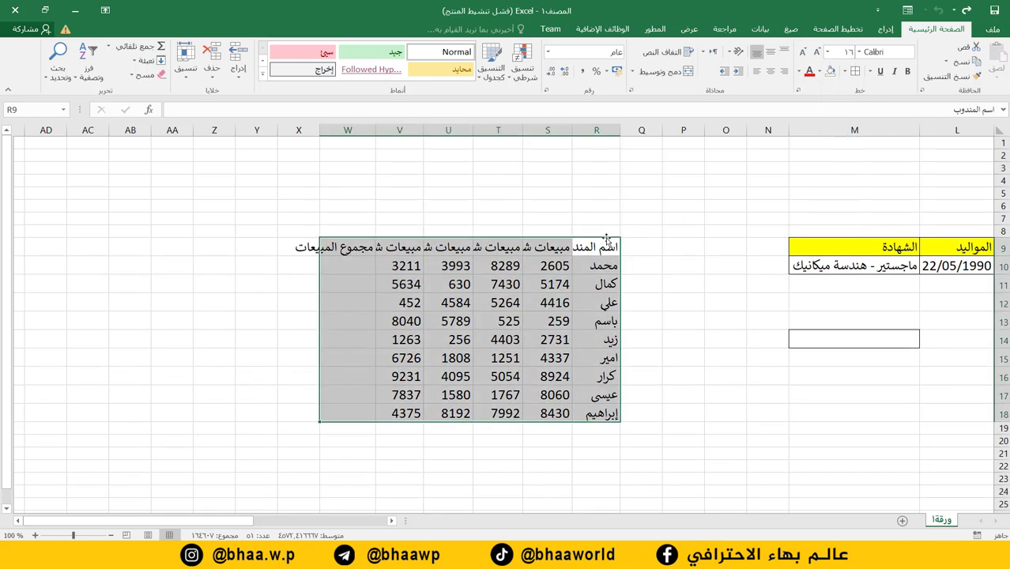
pyautogui.doubleClick(570, 130)
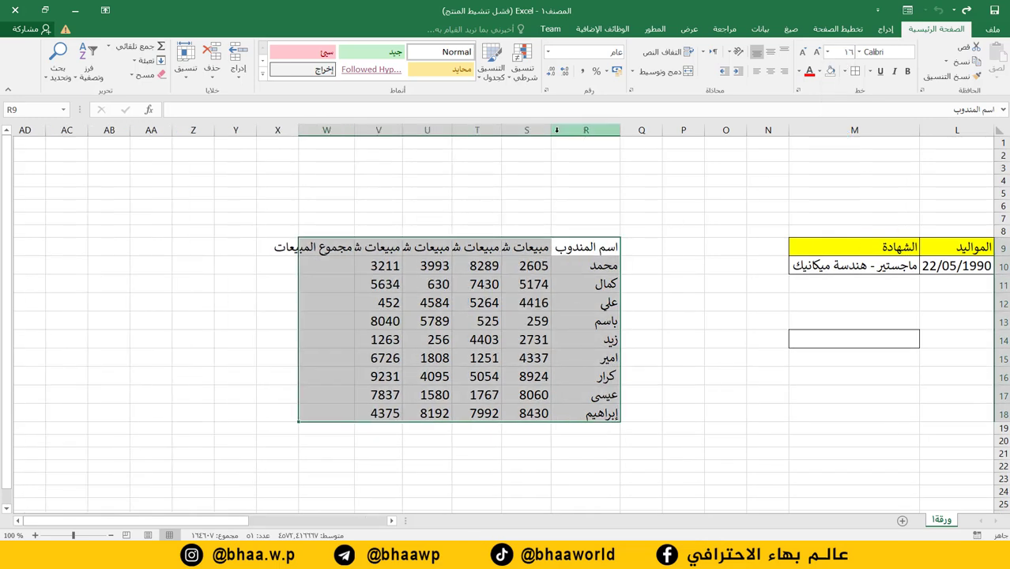
pyautogui.doubleClick(502, 130)
pyautogui.doubleClick(427, 129)
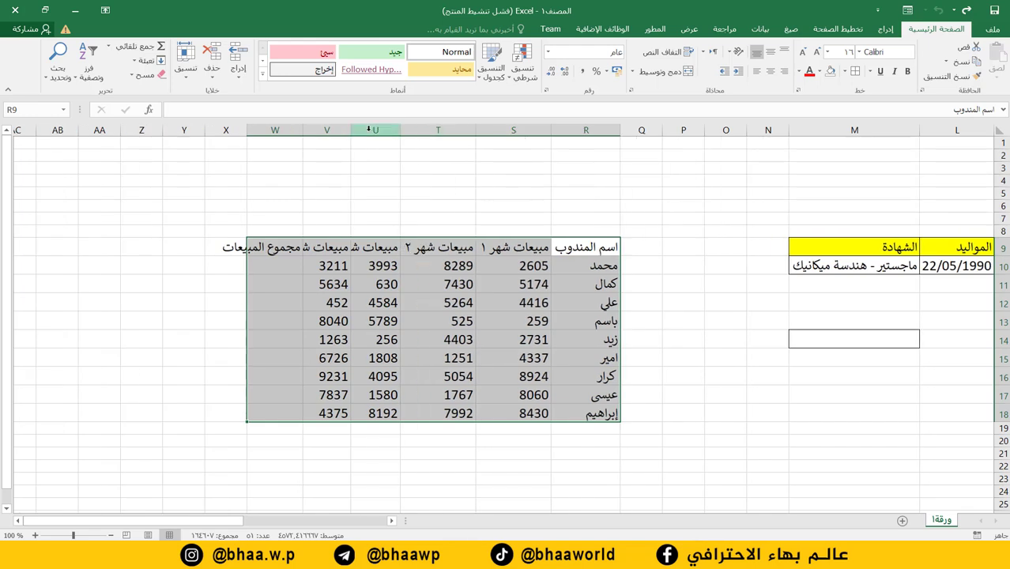
pyautogui.doubleClick(352, 130)
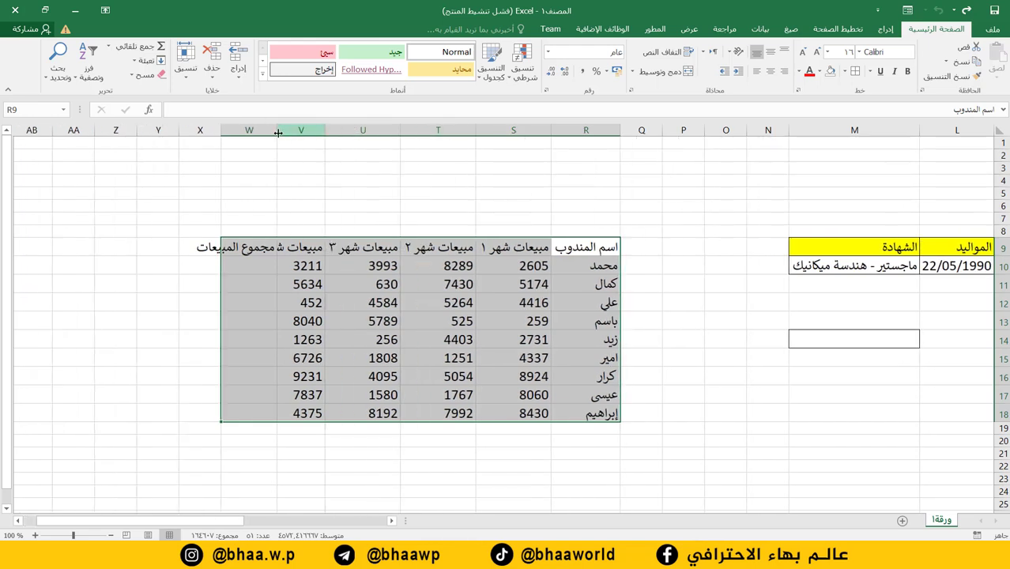
pyautogui.doubleClick(278, 129)
pyautogui.doubleClick(196, 129)
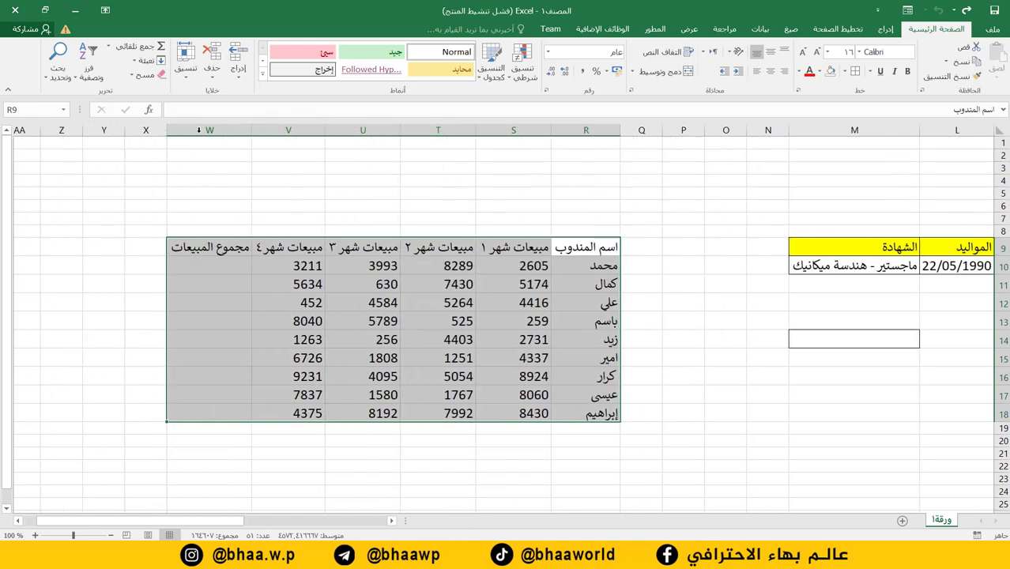
pyautogui.click(214, 378)
pyautogui.moveTo(192, 248); pyautogui.dragTo(594, 248)
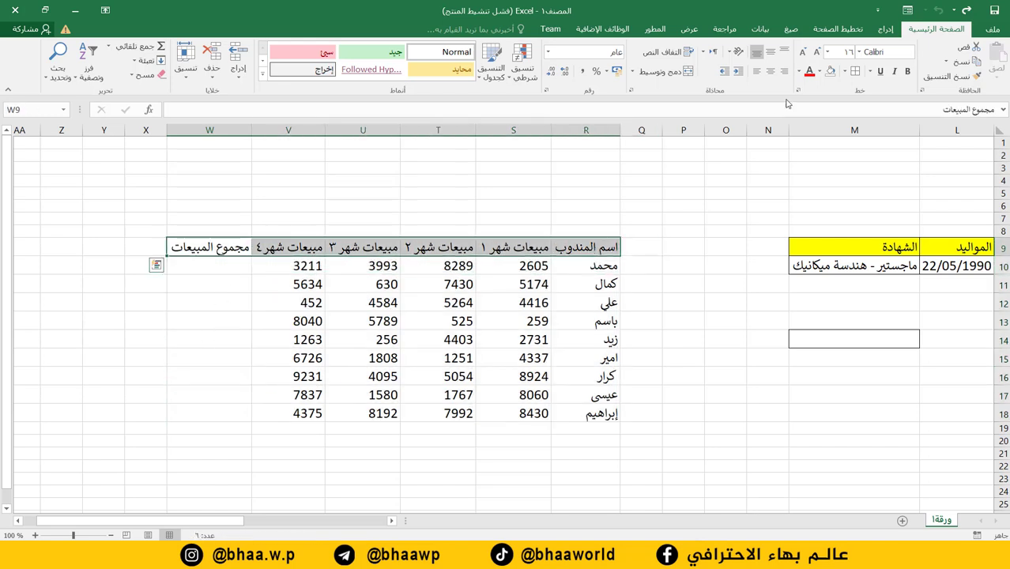
# Fill the header row R9:W9 light green
pyautogui.click(819, 75)
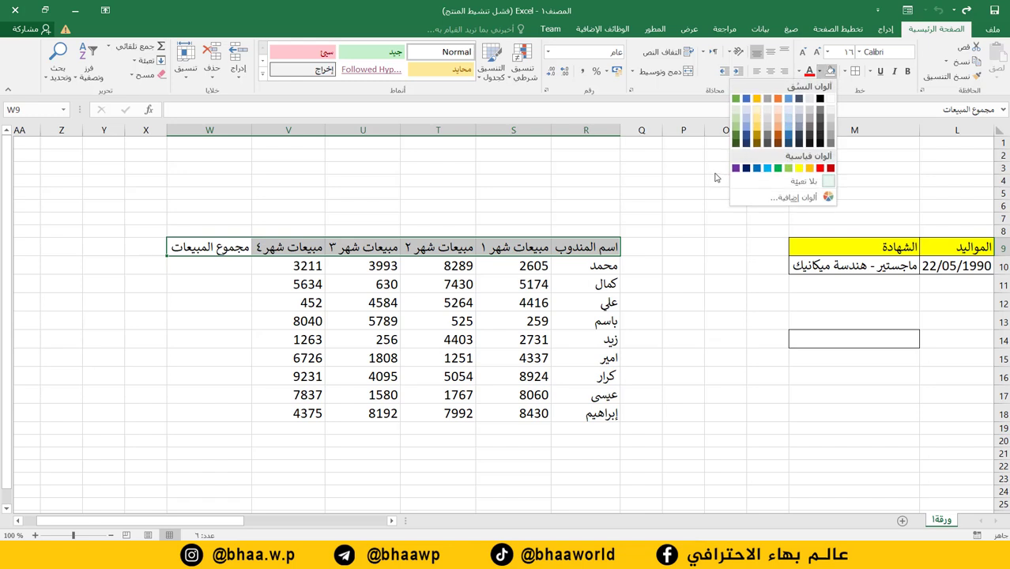
pyautogui.click(736, 123)
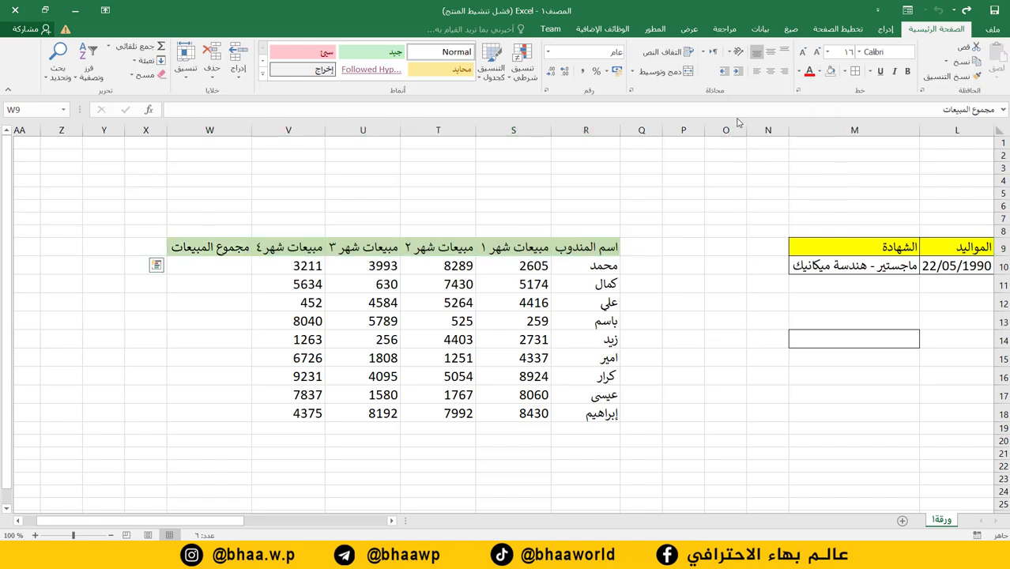
pyautogui.click(372, 377)
pyautogui.moveTo(210, 246); pyautogui.dragTo(585, 358)
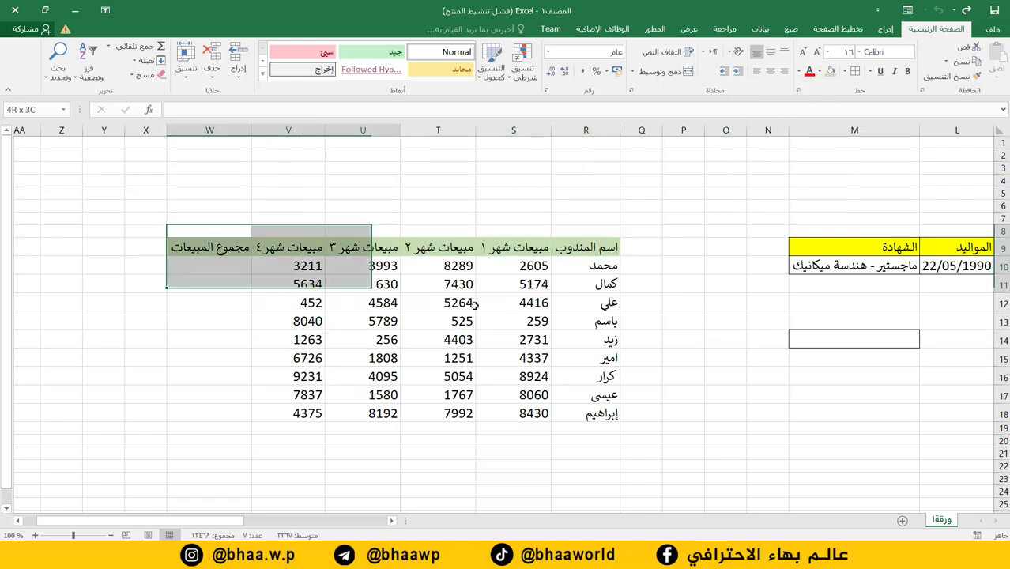
pyautogui.click(585, 339)
# Apply All Borders to every cell of the sales table R9:W18
pyautogui.moveTo(584, 248); pyautogui.dragTo(198, 406)
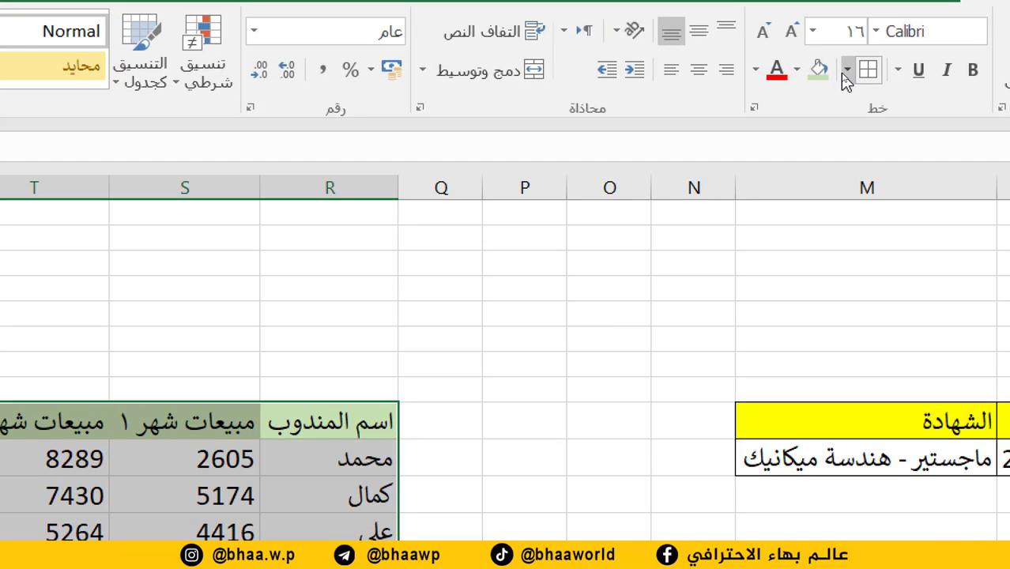
pyautogui.click(845, 71)
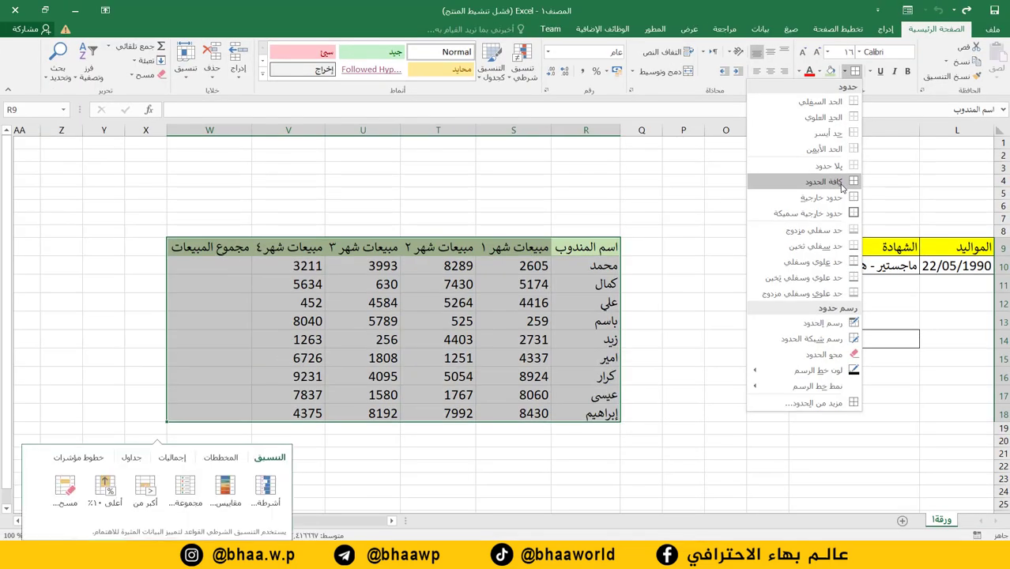
pyautogui.click(847, 289)
pyautogui.click(273, 459)
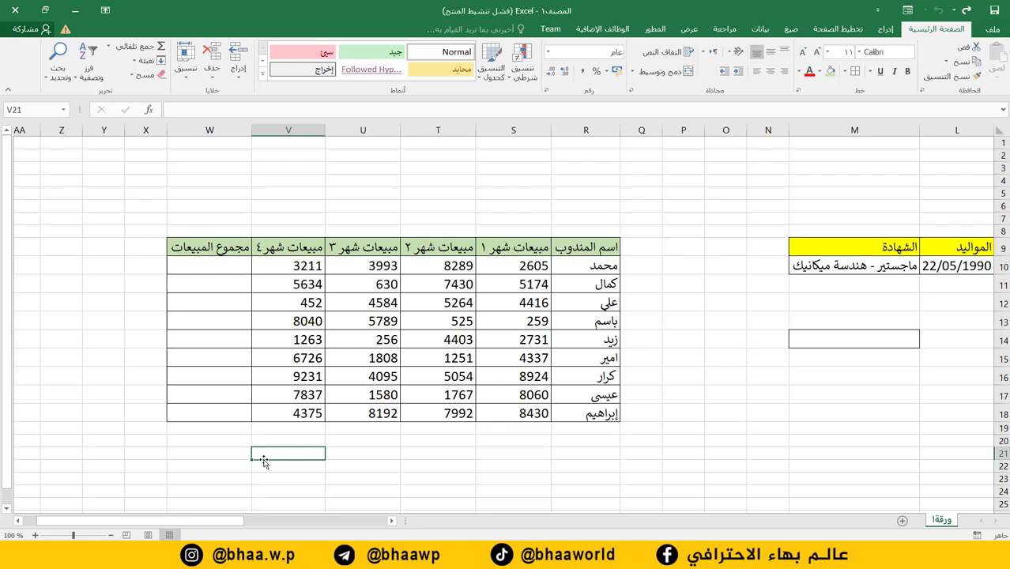
pyautogui.click(210, 268)
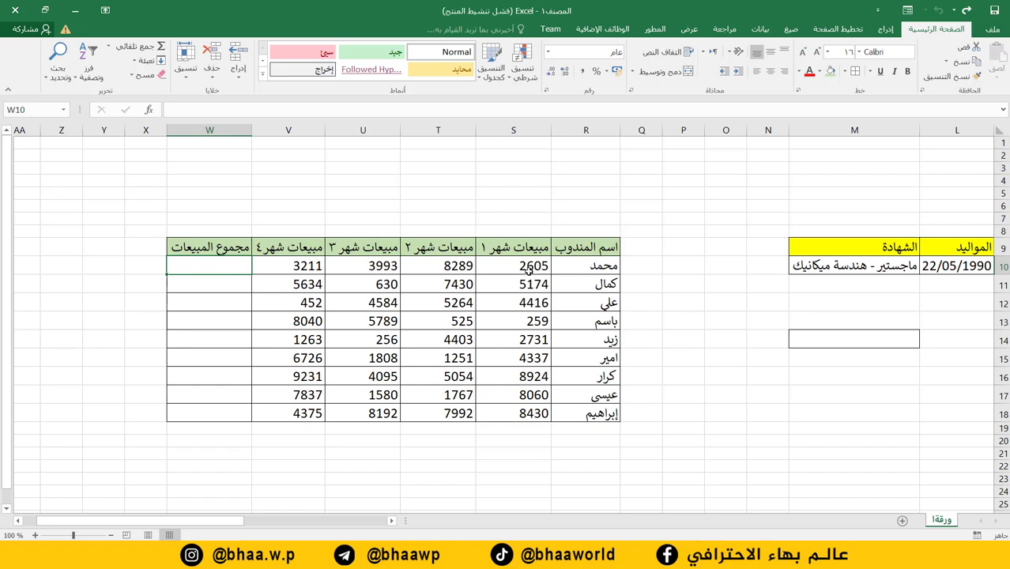
pyautogui.click(530, 269)
pyautogui.click(436, 266)
pyautogui.click(365, 268)
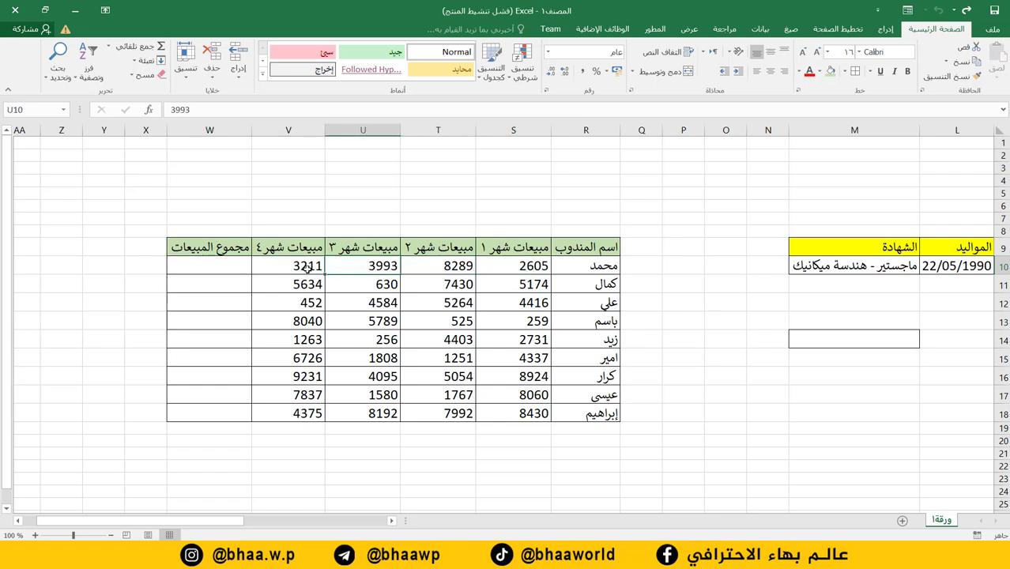
pyautogui.click(308, 269)
pyautogui.click(224, 267)
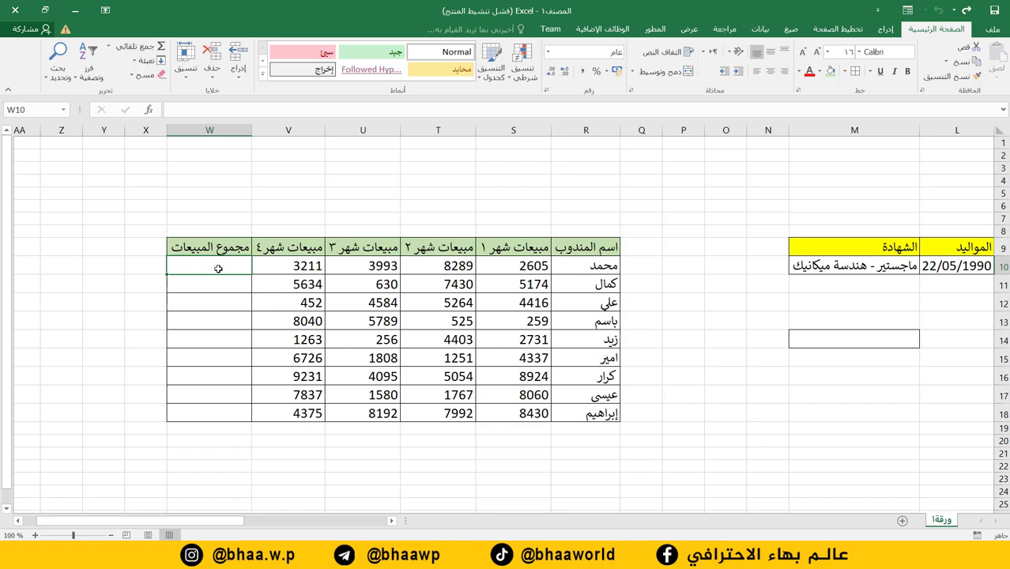
pyautogui.moveTo(218, 268); pyautogui.dragTo(210, 304)
pyautogui.click(209, 266)
pyautogui.click(201, 337)
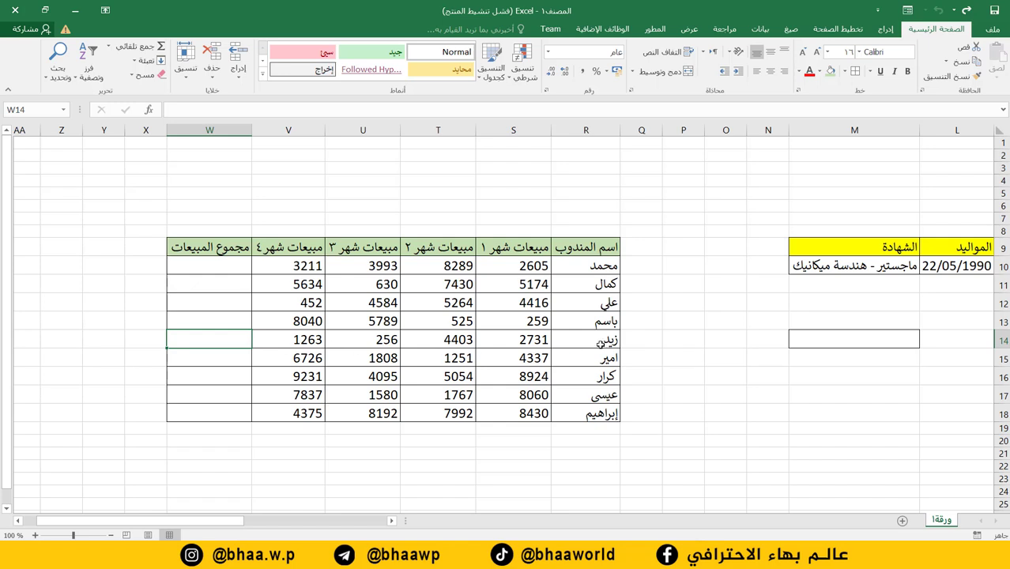
pyautogui.click(228, 270)
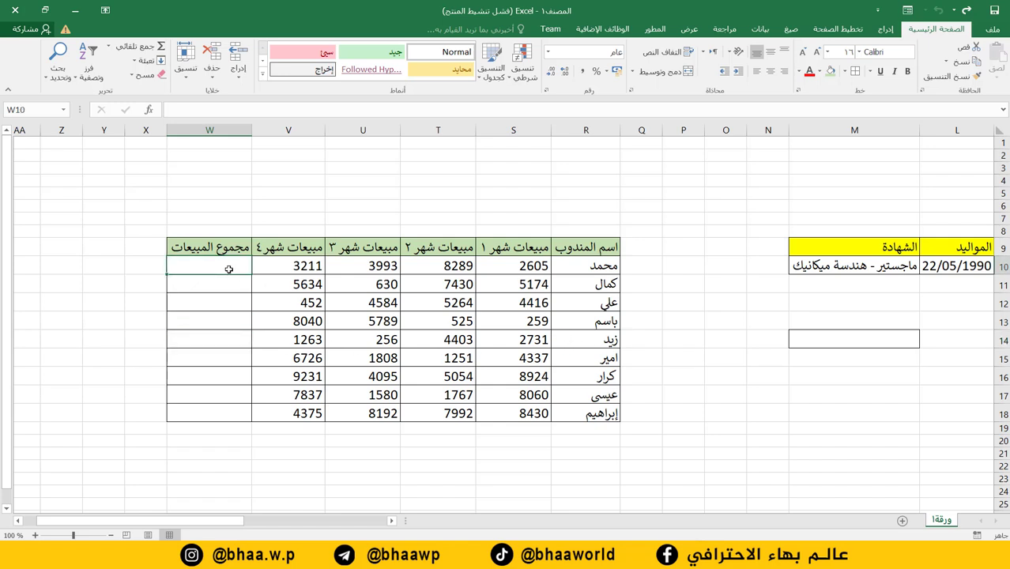
pyautogui.write('=')
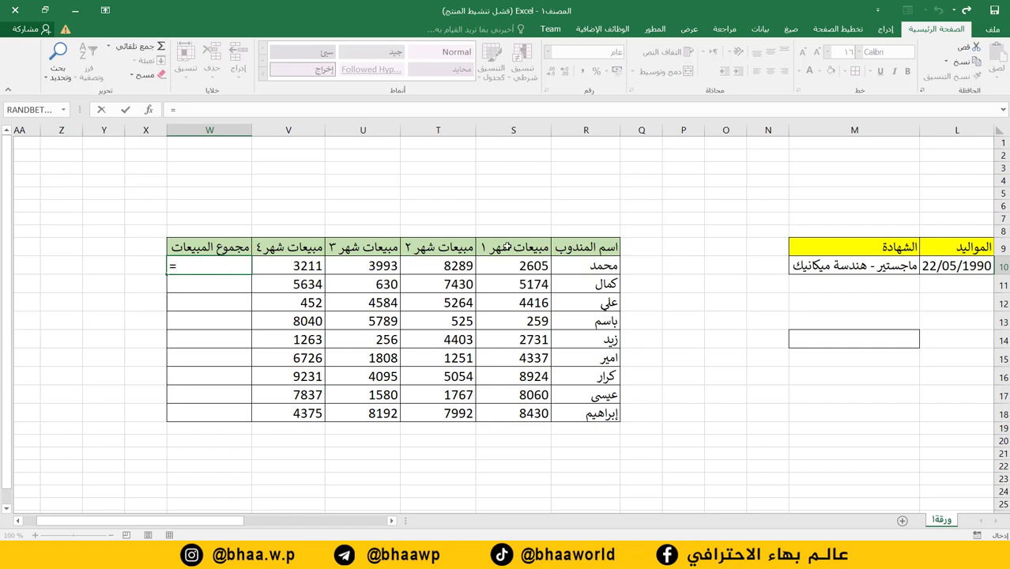
pyautogui.click(536, 267)
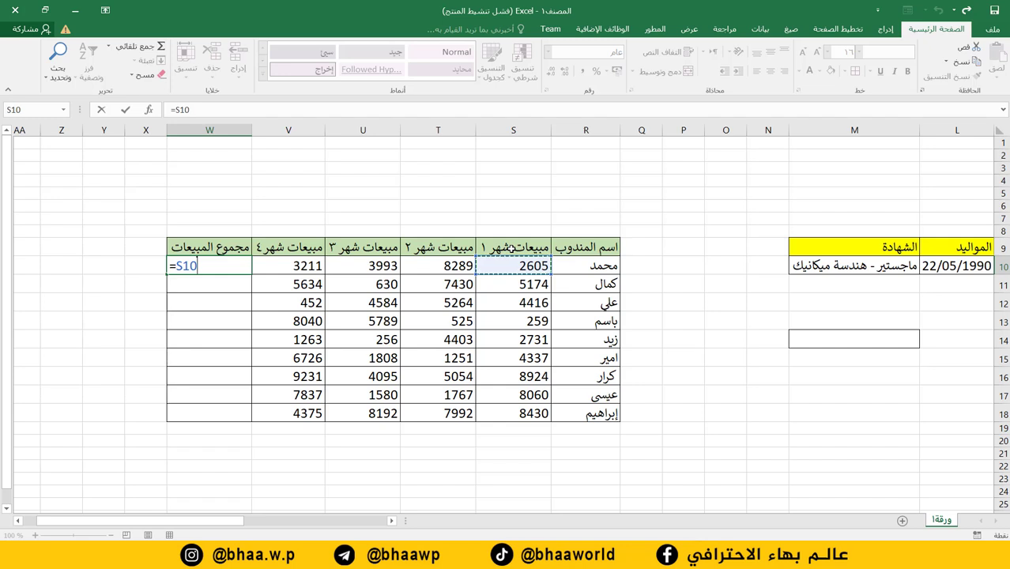
pyautogui.write('+')
pyautogui.click(445, 266)
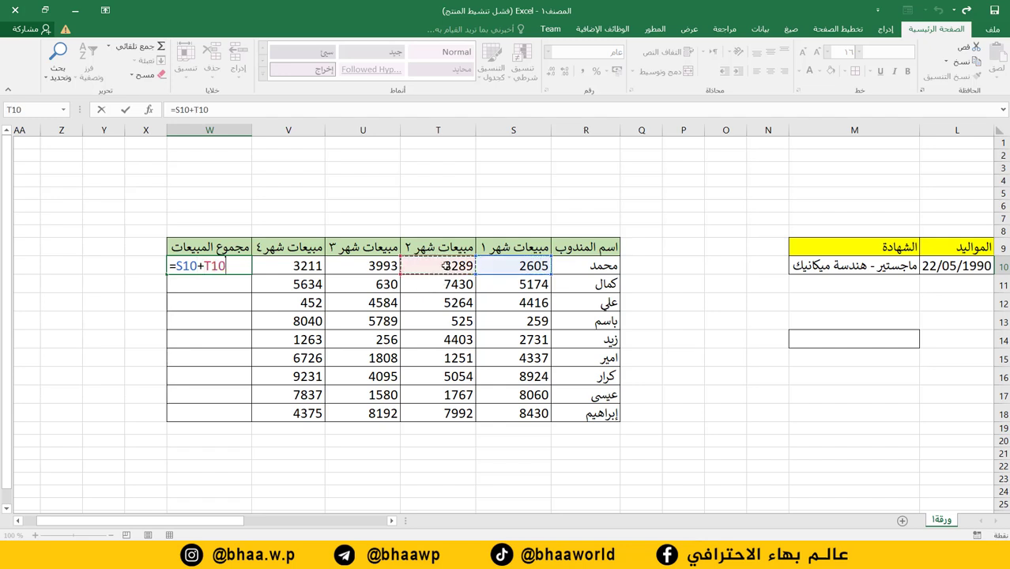
pyautogui.write('+')
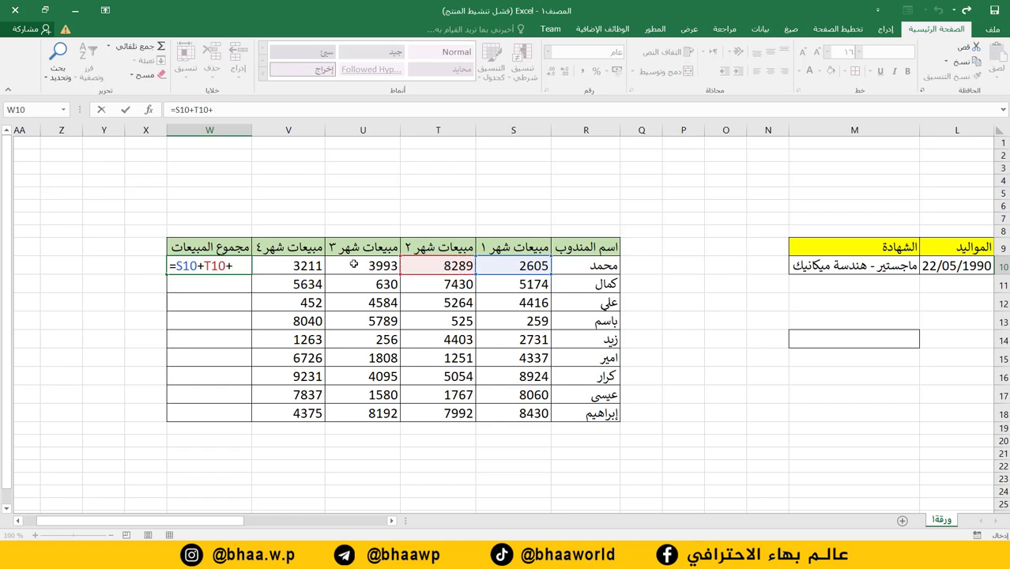
pyautogui.click(355, 264)
pyautogui.write('+')
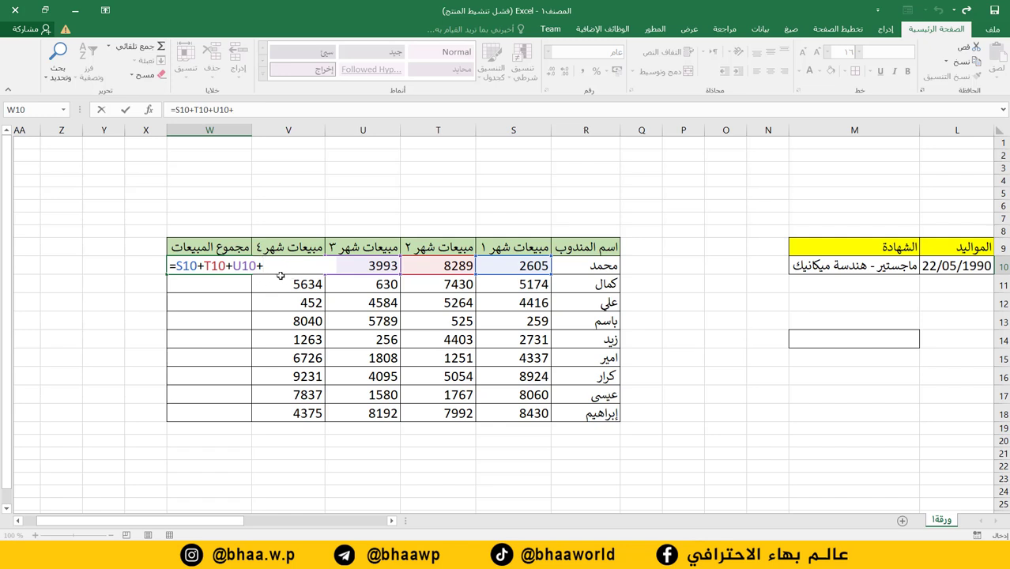
pyautogui.press('F2')
pyautogui.hotkey('alt', 'shift')
pyautogui.press('BackSpace')
pyautogui.write('V10')
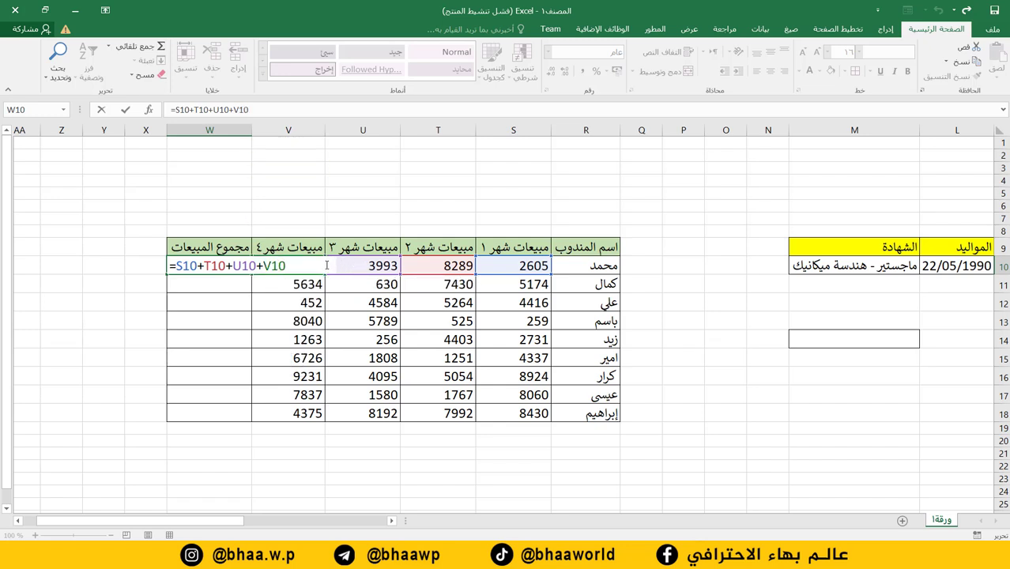
pyautogui.press('Escape')
# Select the total cell W10 for the first rep's sales
pyautogui.click(152, 305)
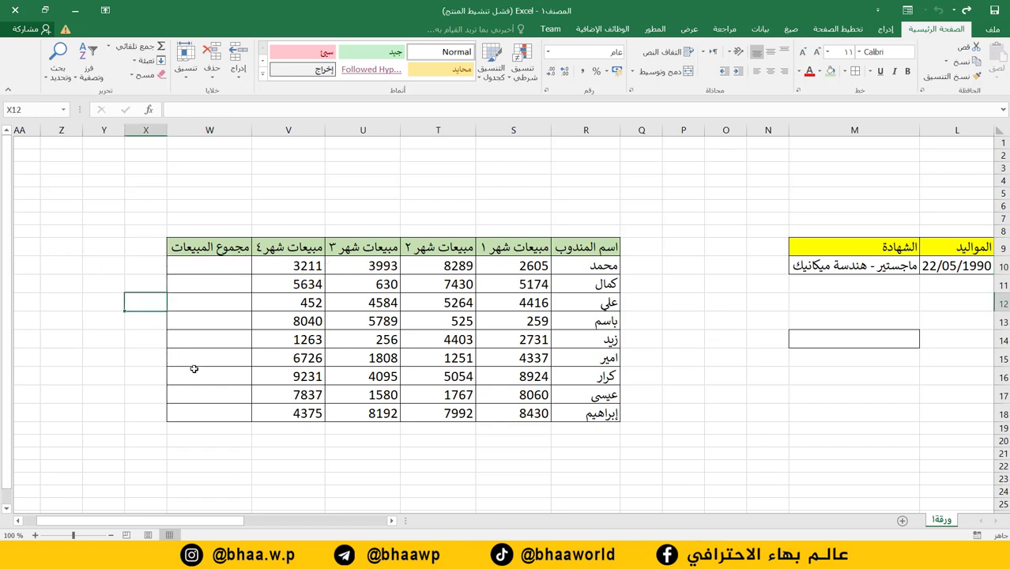
pyautogui.click(225, 266)
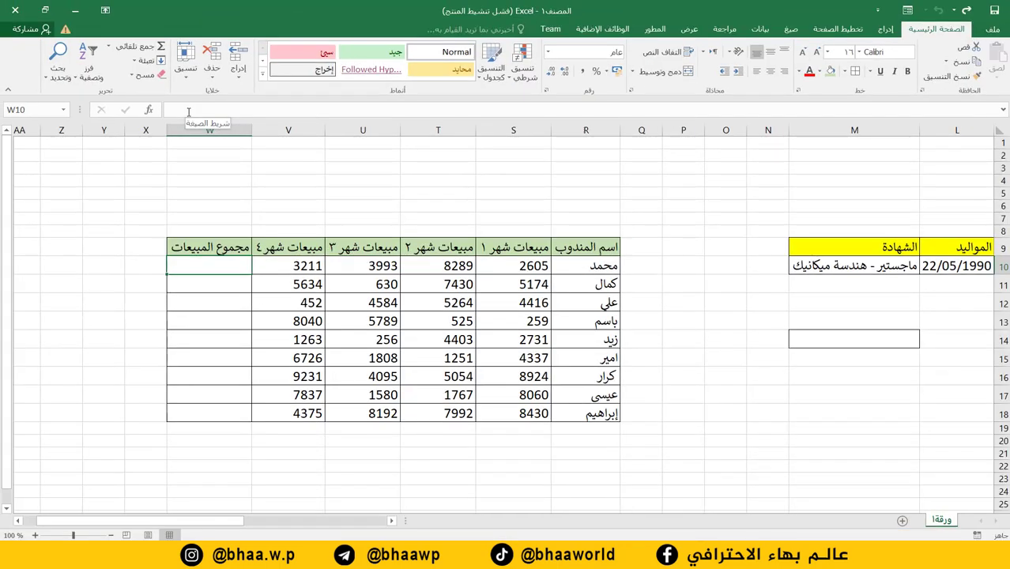
pyautogui.click(79, 207)
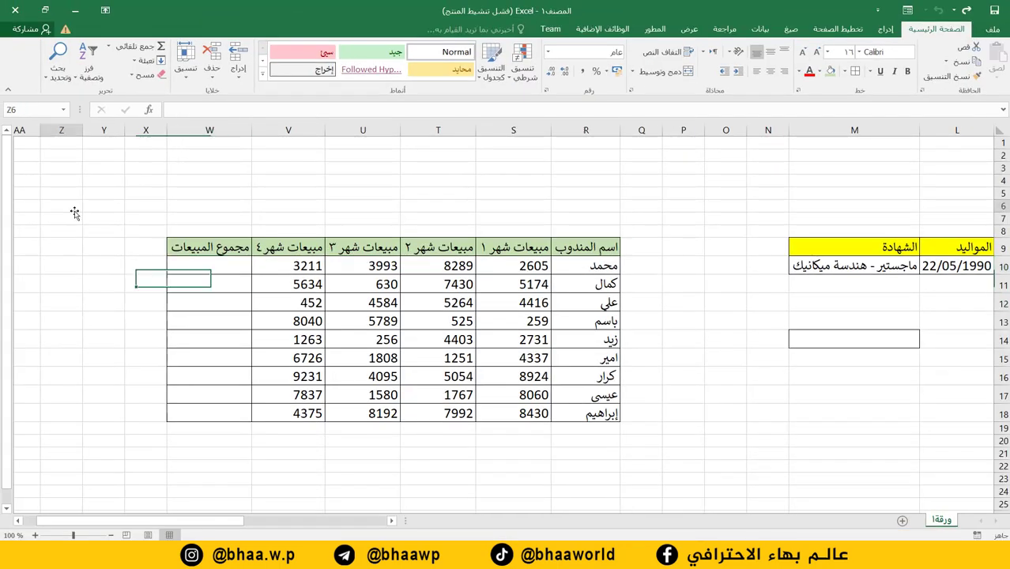
pyautogui.click(192, 108)
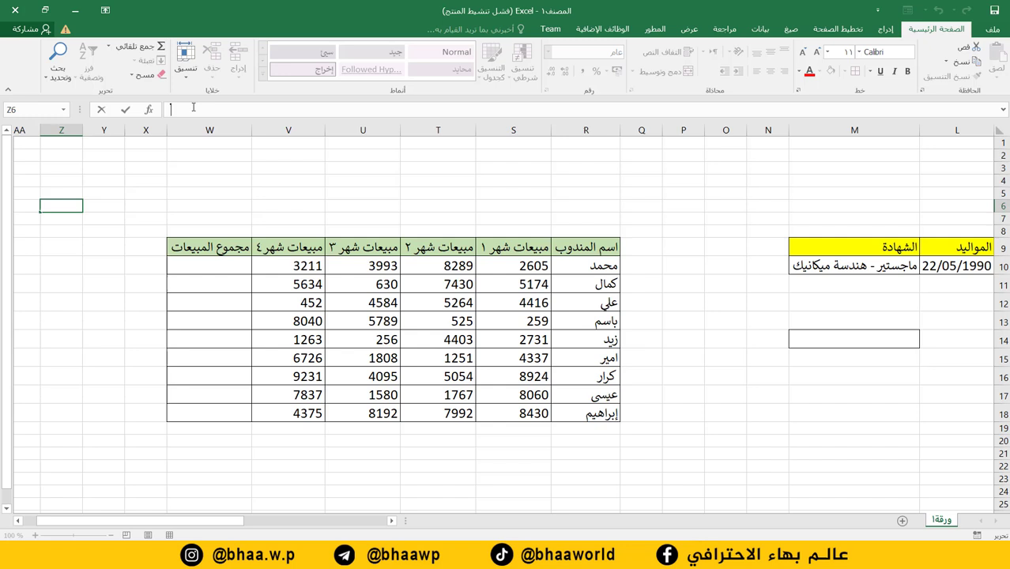
pyautogui.click(202, 266)
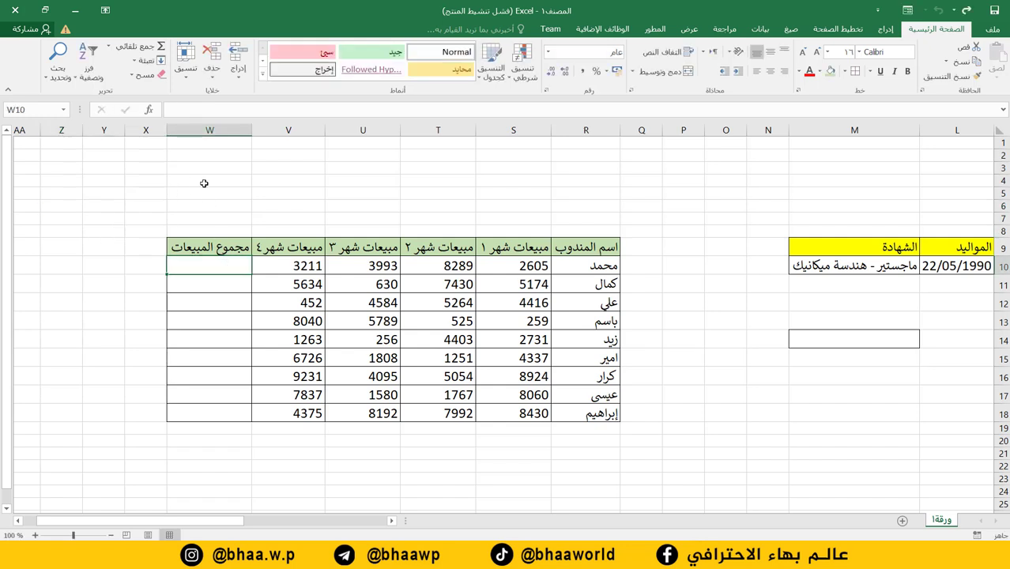
pyautogui.click(196, 110)
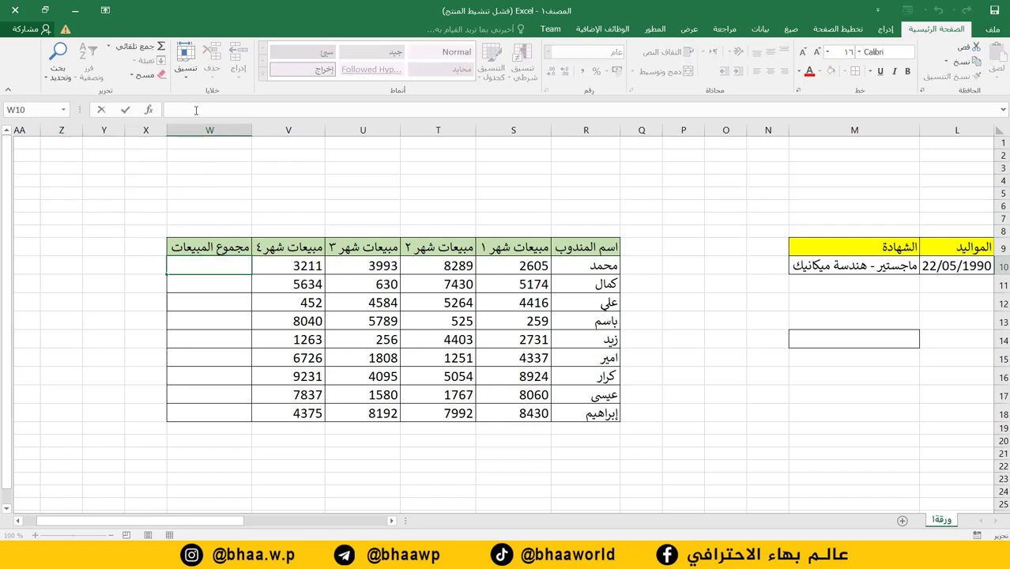
# Enter =S10+T10+U10+V10 in W10 so it shows the total 18098
pyautogui.write('=')
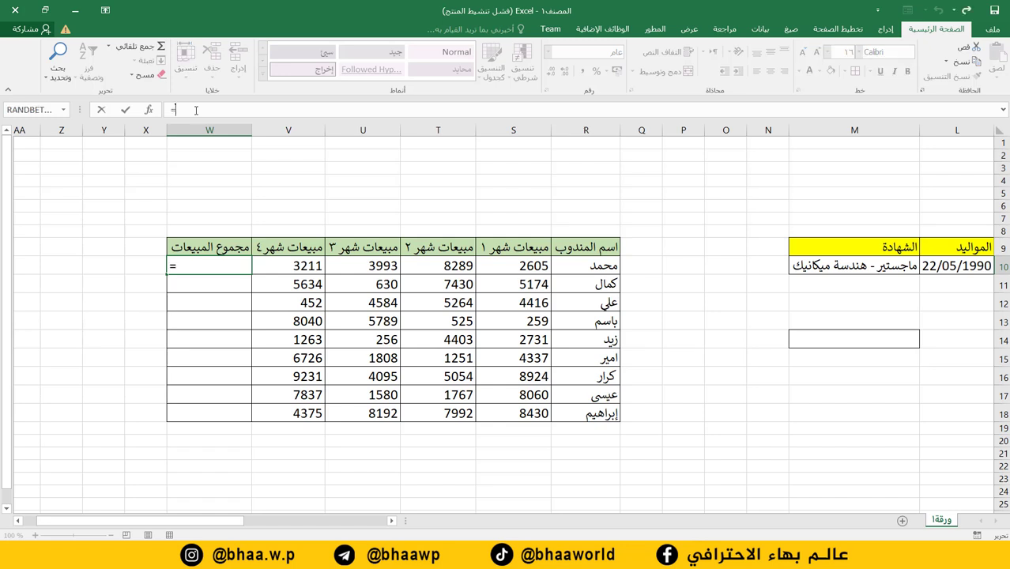
pyautogui.click(530, 266)
pyautogui.write('+')
pyautogui.click(457, 268)
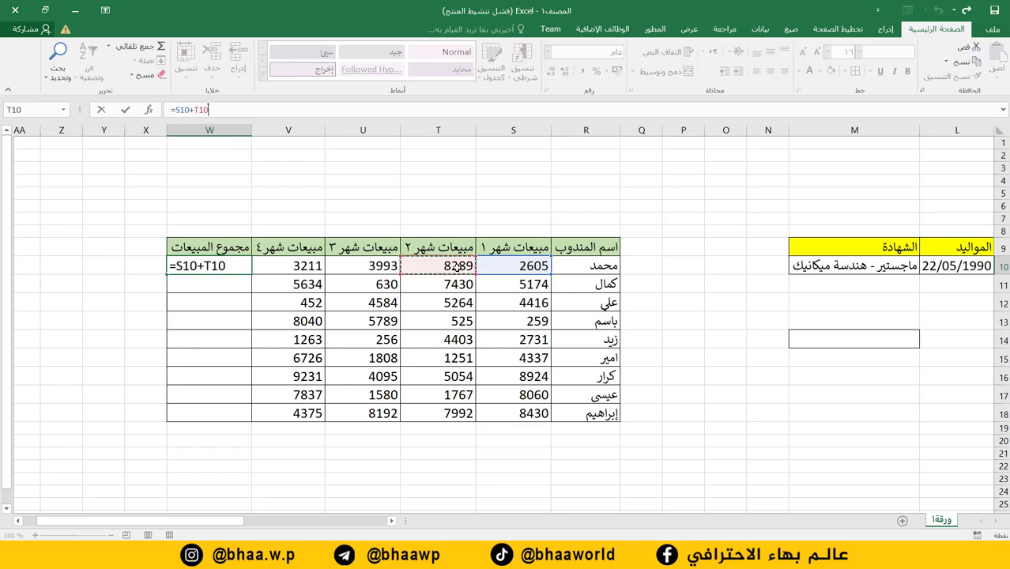
pyautogui.write('+')
pyautogui.click(377, 267)
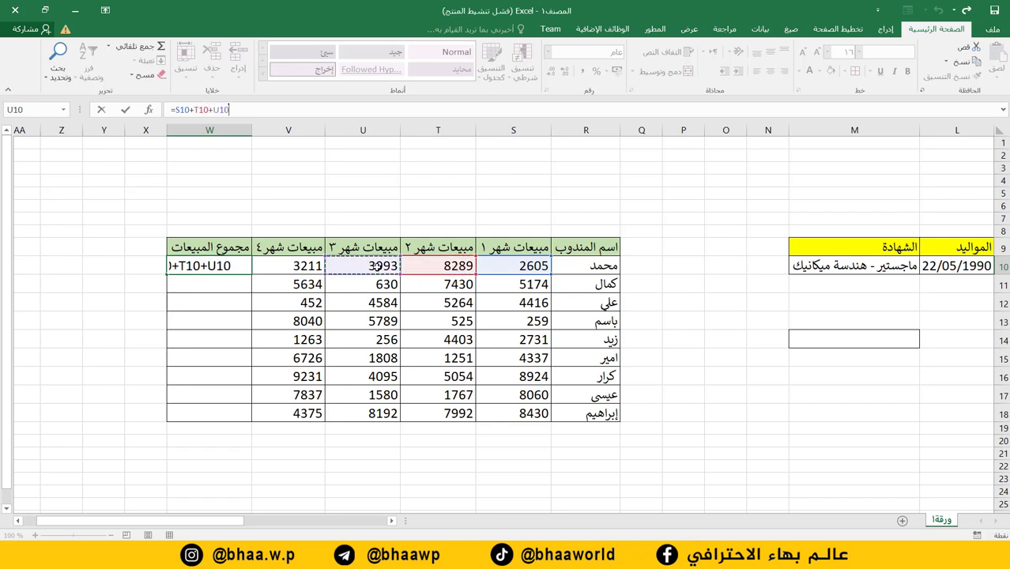
pyautogui.write('+')
pyautogui.click(315, 267)
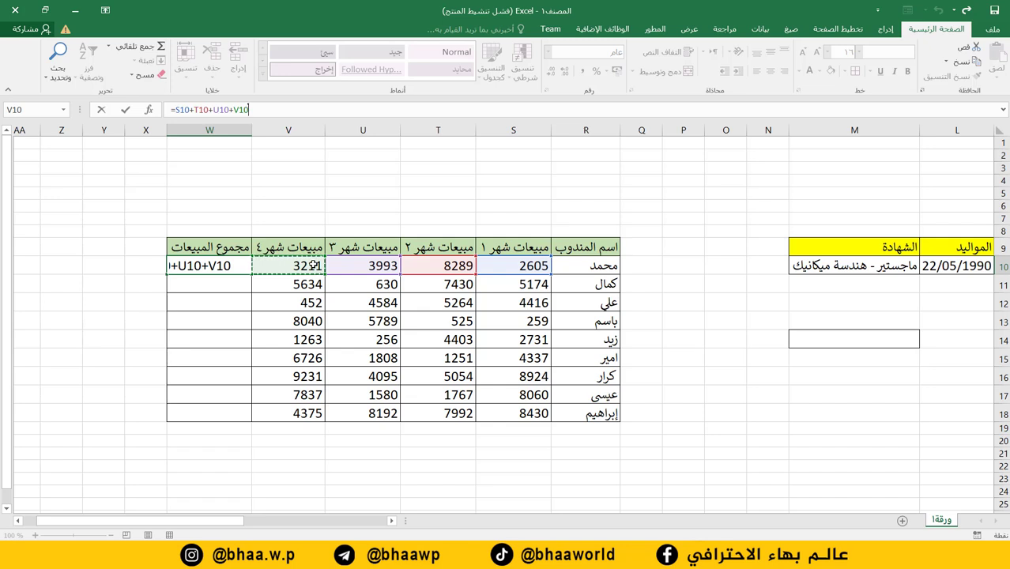
pyautogui.press('Return')
pyautogui.click(232, 266)
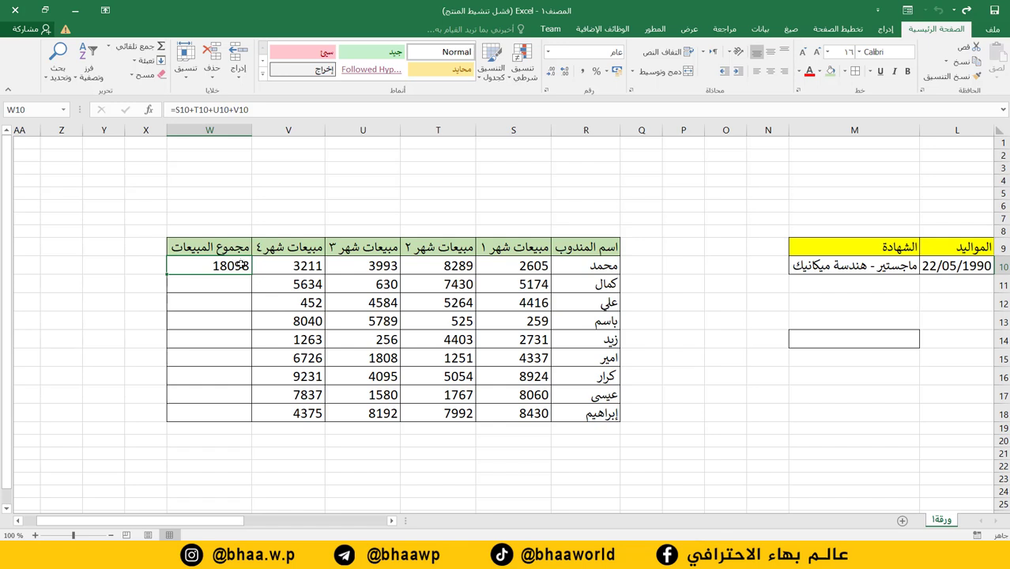
pyautogui.moveTo(221, 283); pyautogui.dragTo(222, 419)
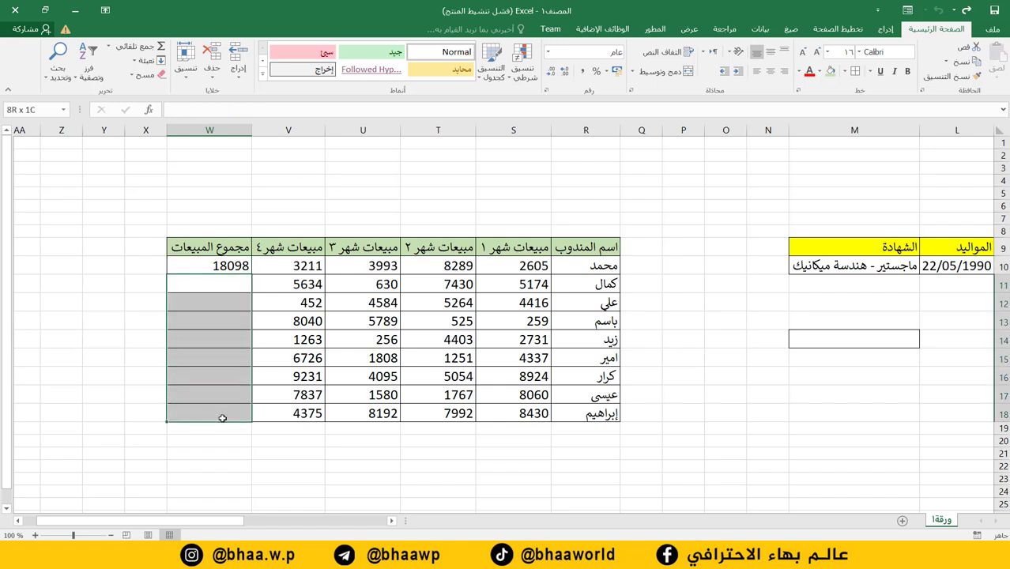
# Fill the W10 sum formula down to W18, giving totals from 18868 to 28989
pyautogui.click(230, 284)
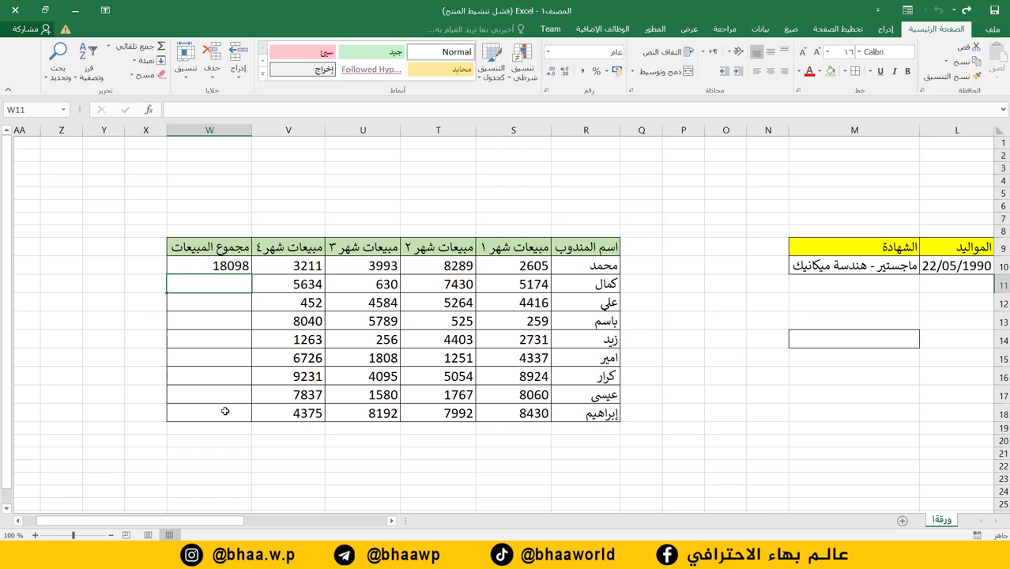
pyautogui.click(222, 264)
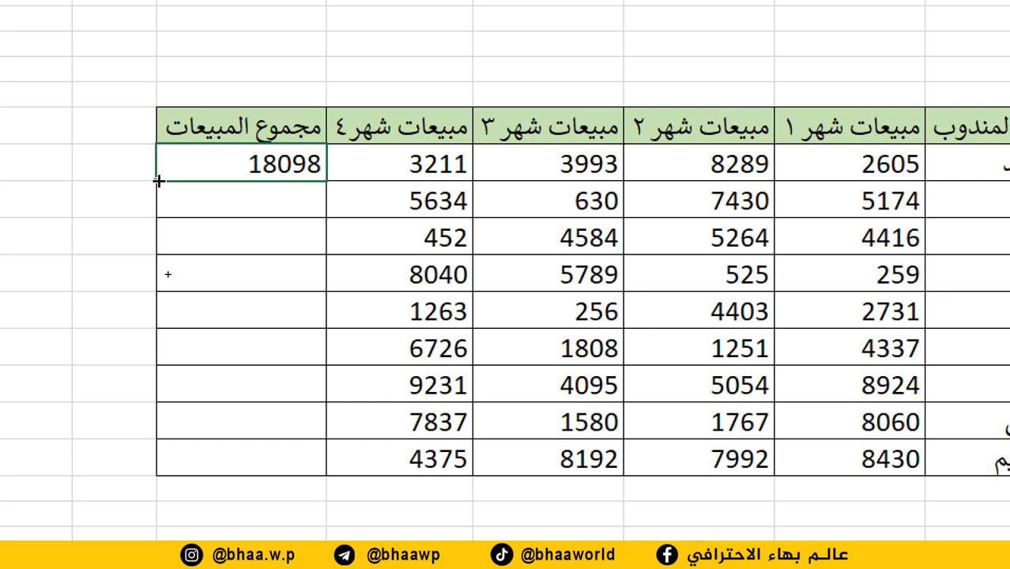
pyautogui.moveTo(158, 181); pyautogui.dragTo(166, 381)
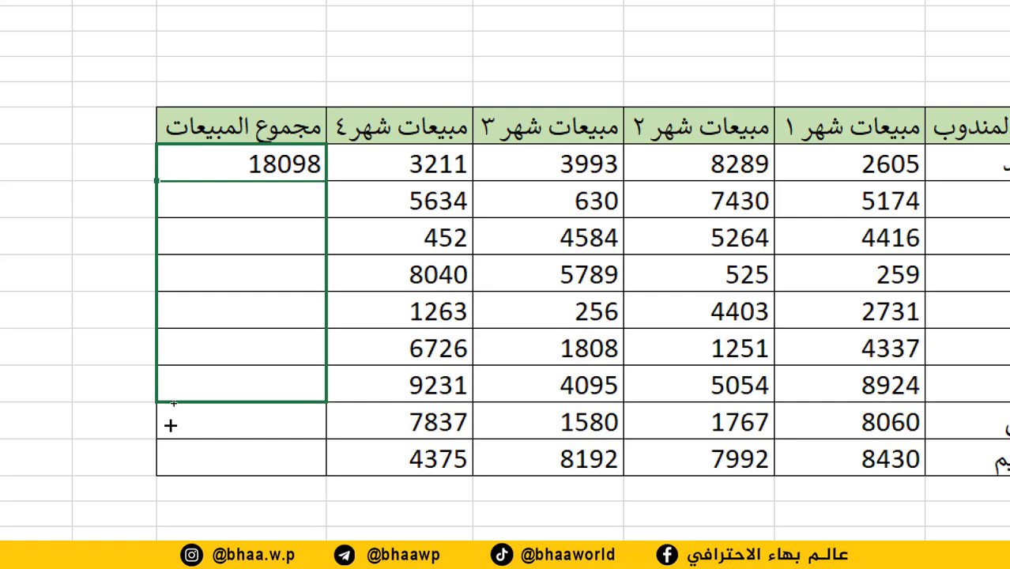
pyautogui.moveTo(166, 381); pyautogui.dragTo(175, 466)
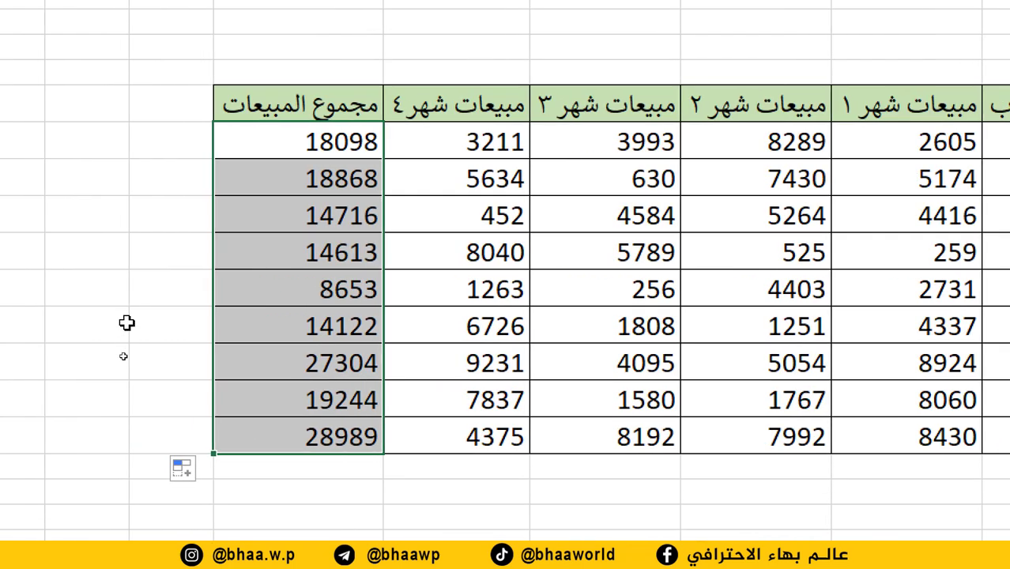
pyautogui.click(70, 387)
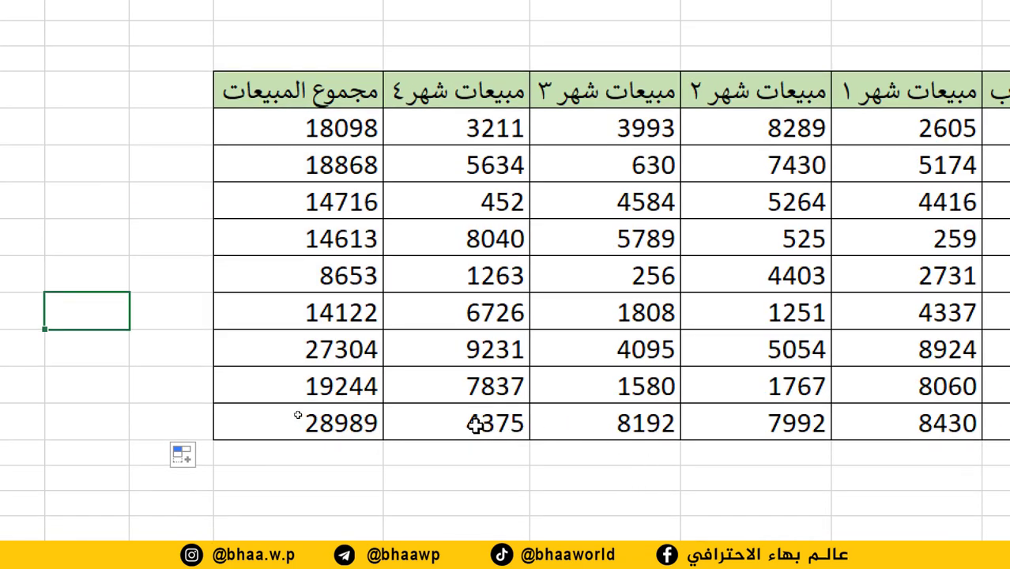
# Replace V18's 4375 with 165468464 so W18's total becomes 165493078
pyautogui.click(476, 425)
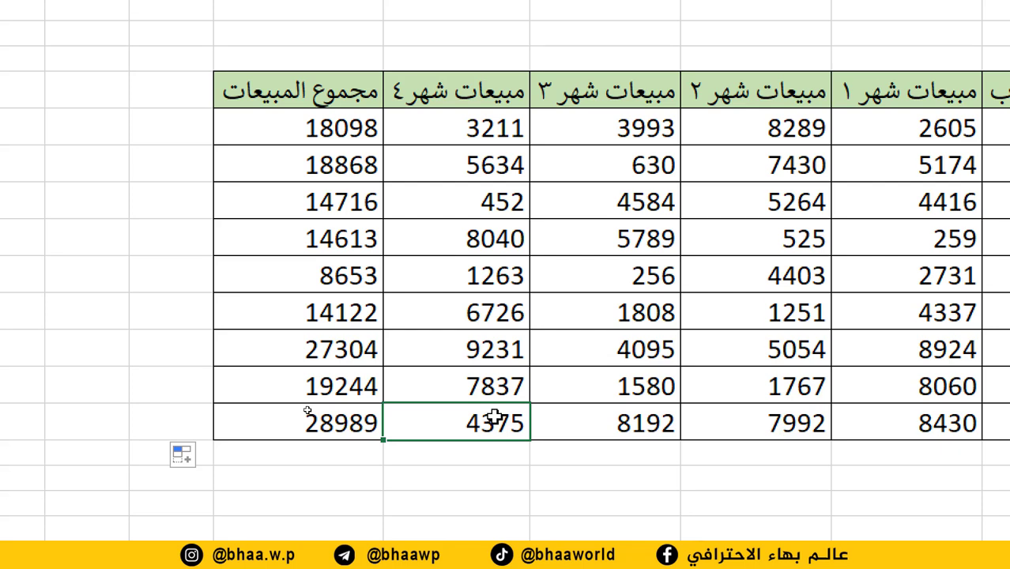
pyautogui.press('Delete')
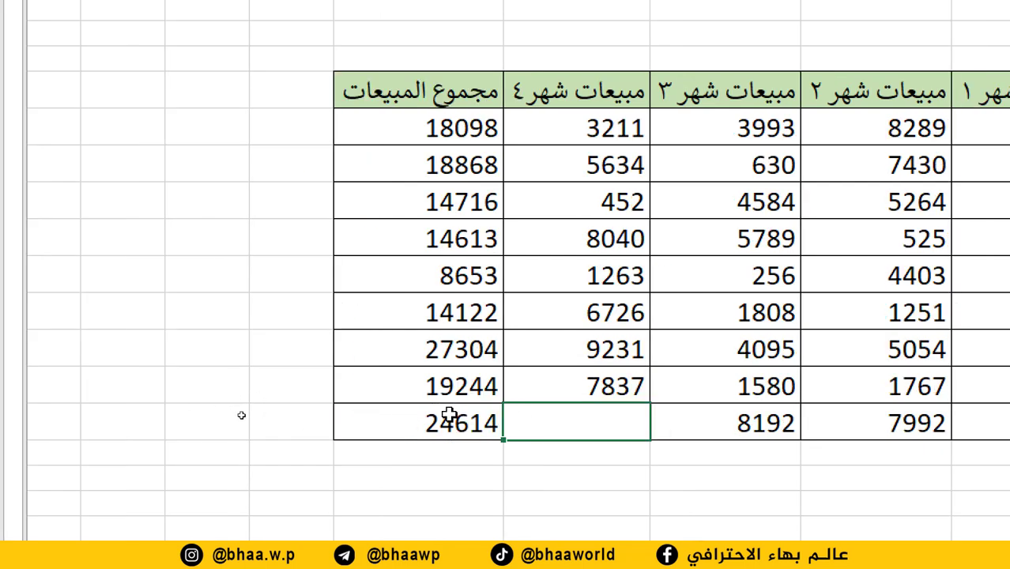
pyautogui.write('16546846')
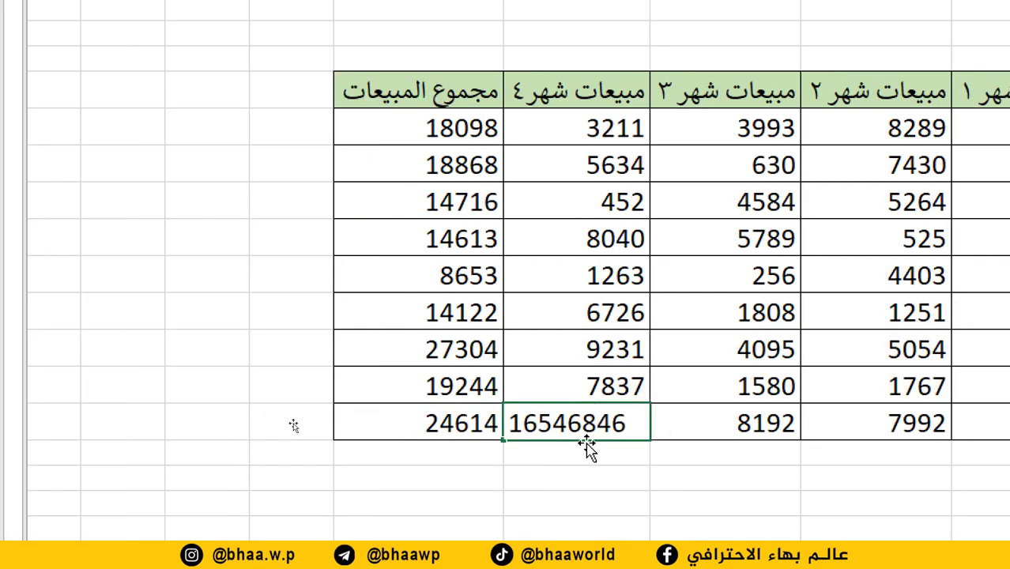
pyautogui.write('4')
pyautogui.press('Return')
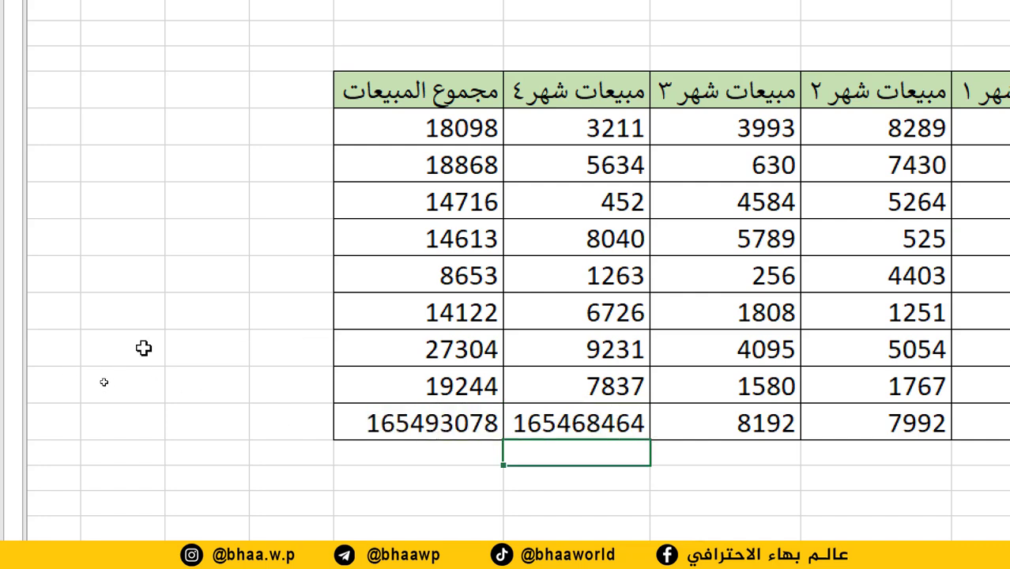
pyautogui.click(269, 444)
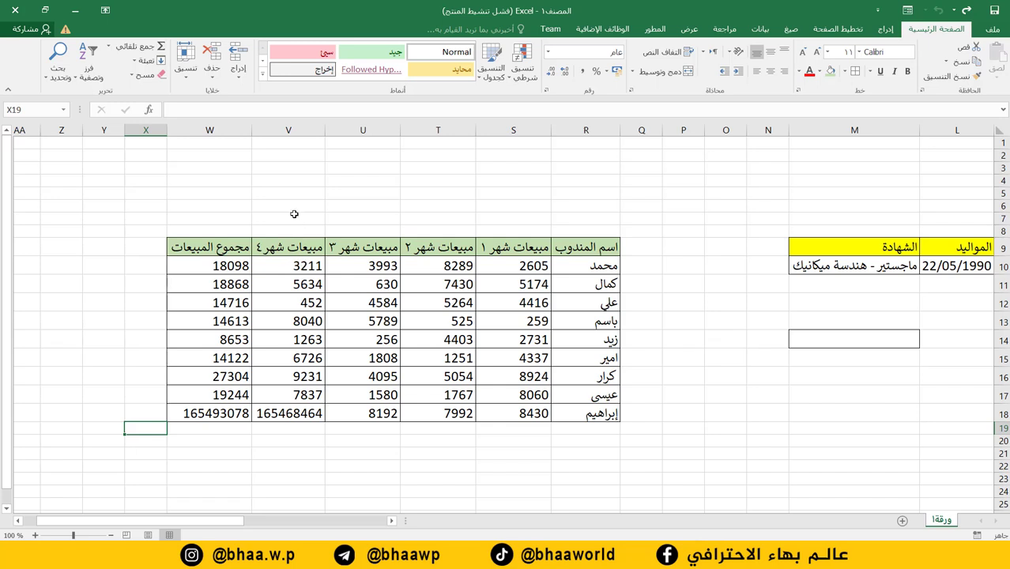
pyautogui.click(294, 214)
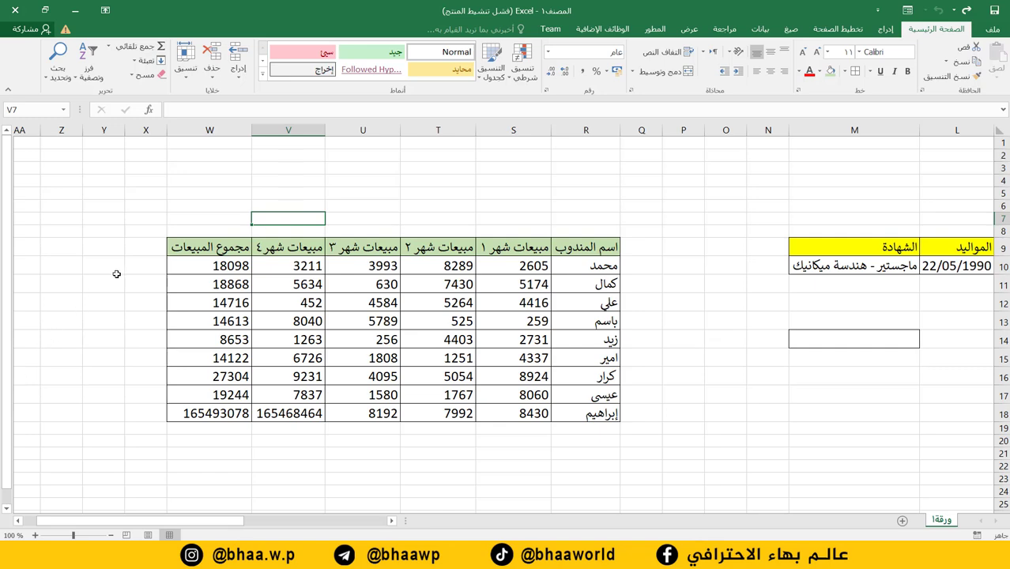
# Zoom in and delete the contents of rows 15 to 18 (R15:W18) of the sales table
pyautogui.keyDown('ctrl'); pyautogui.scroll(1, 248, 296); pyautogui.keyUp('ctrl')
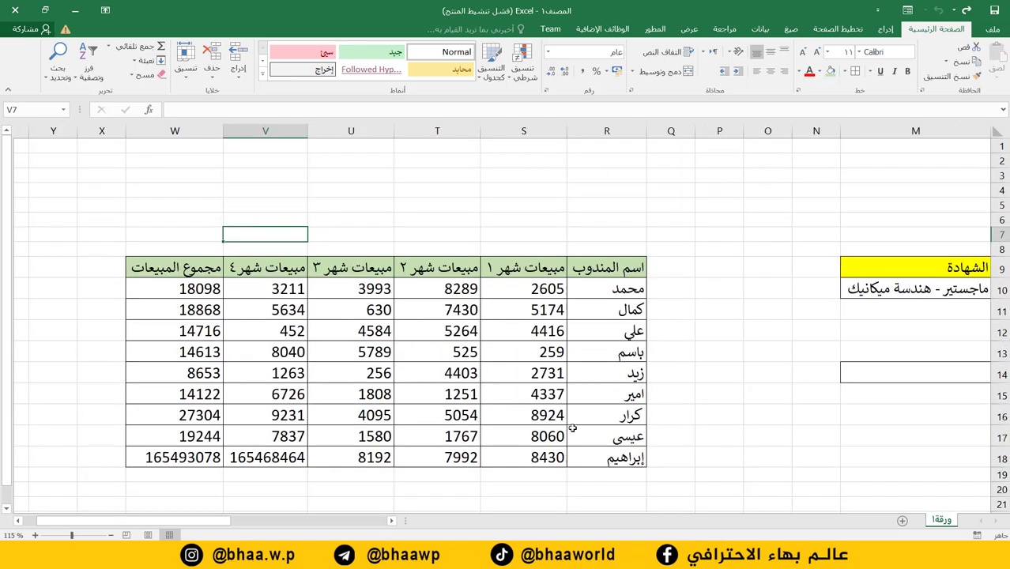
pyautogui.moveTo(633, 457); pyautogui.dragTo(147, 387)
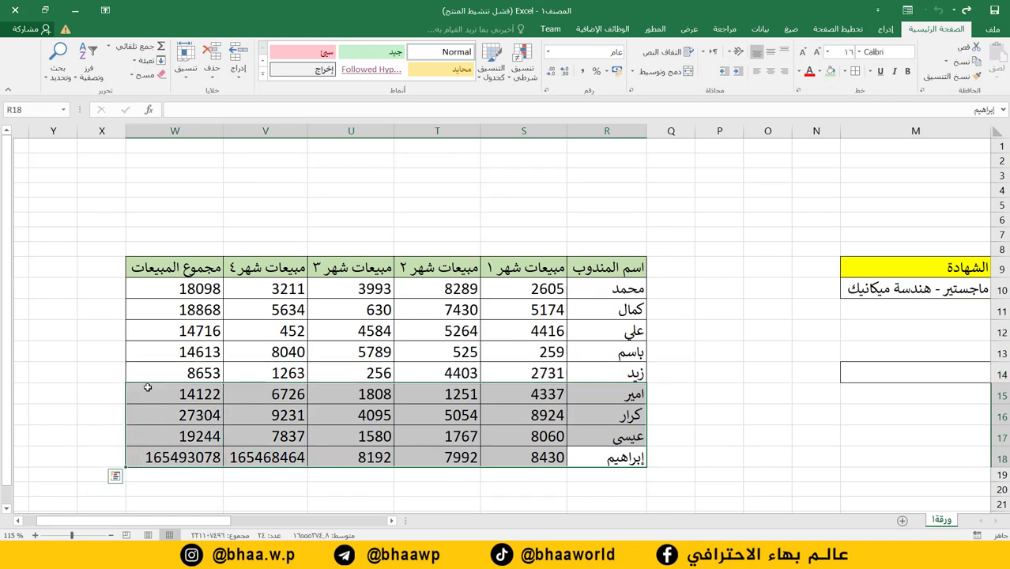
pyautogui.press('Delete')
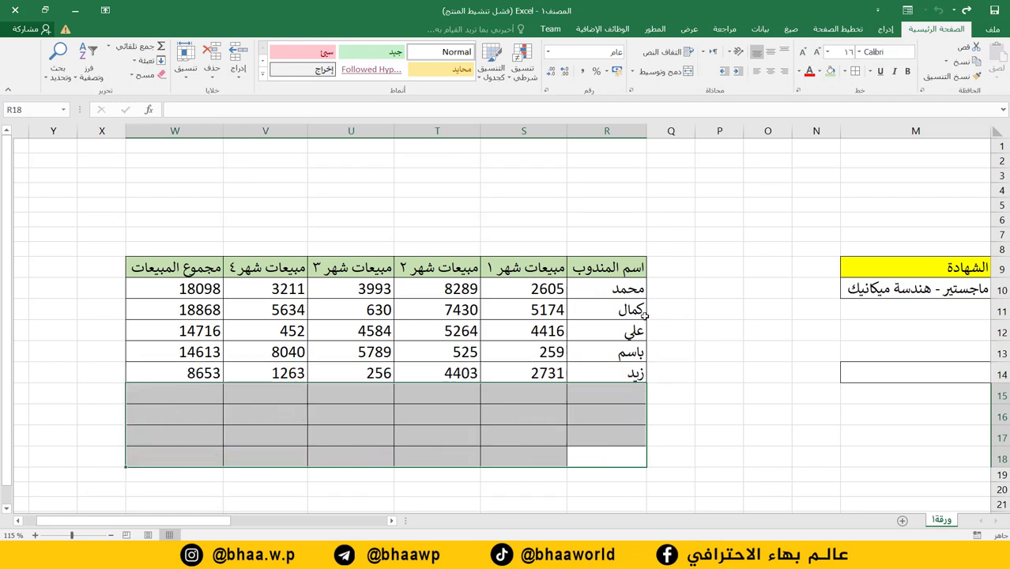
pyautogui.moveTo(620, 264)
pyautogui.mouseDown()
pyautogui.moveTo(157, 361)
pyautogui.moveTo(162, 373)
pyautogui.mouseUp()
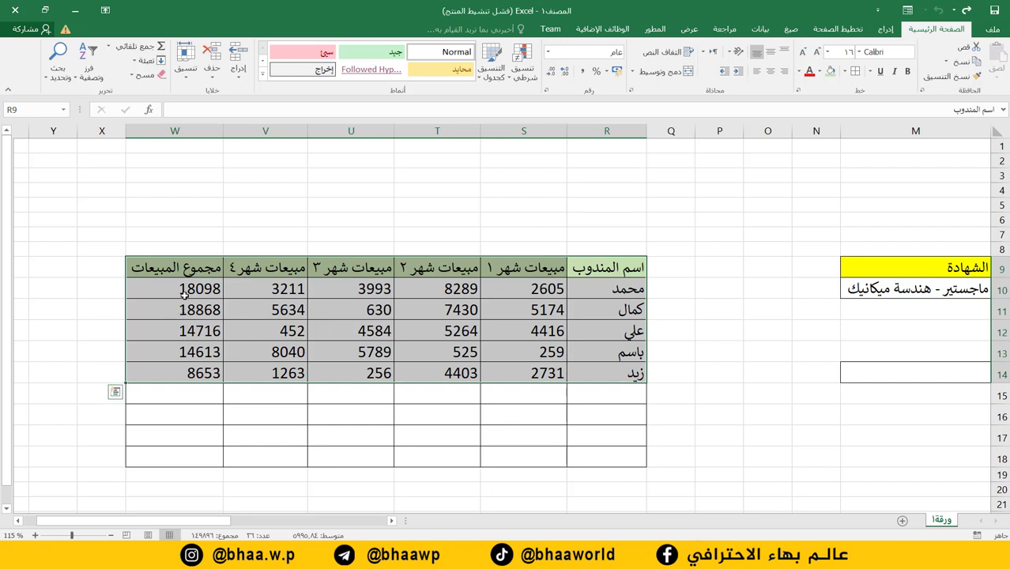
# Reselect the W10 total formula to check it
pyautogui.click(183, 292)
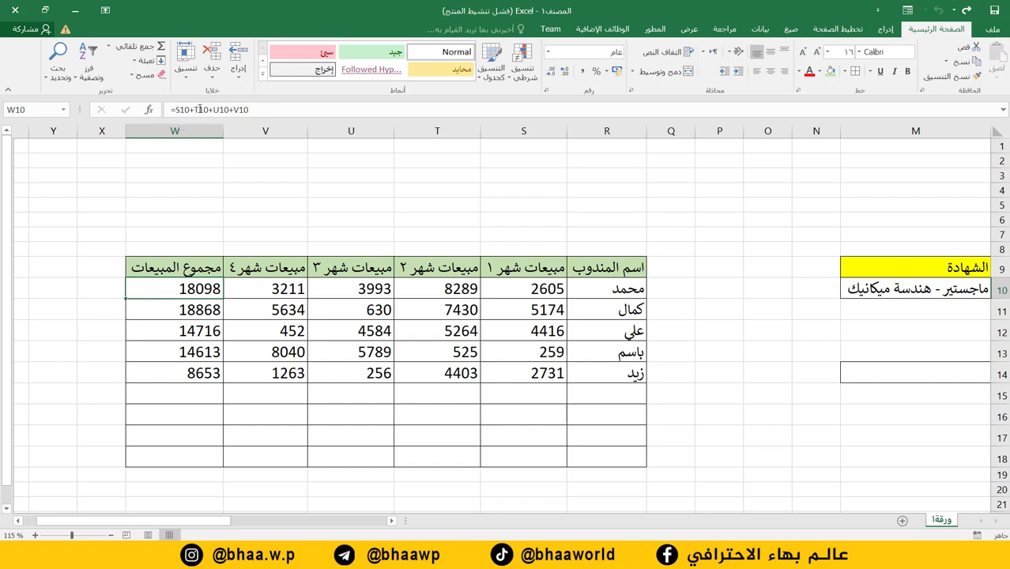
pyautogui.click(62, 325)
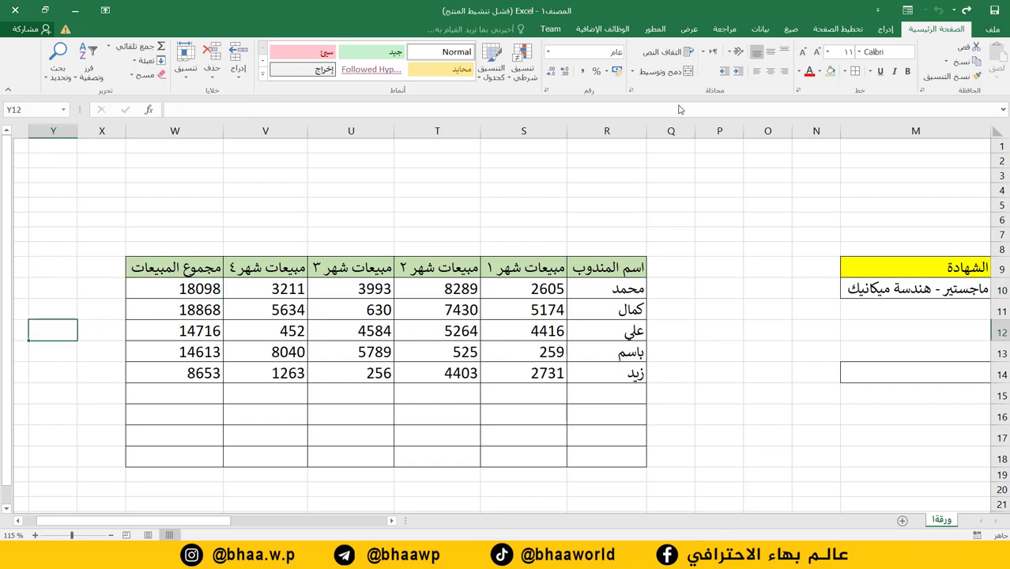
pyautogui.click(183, 290)
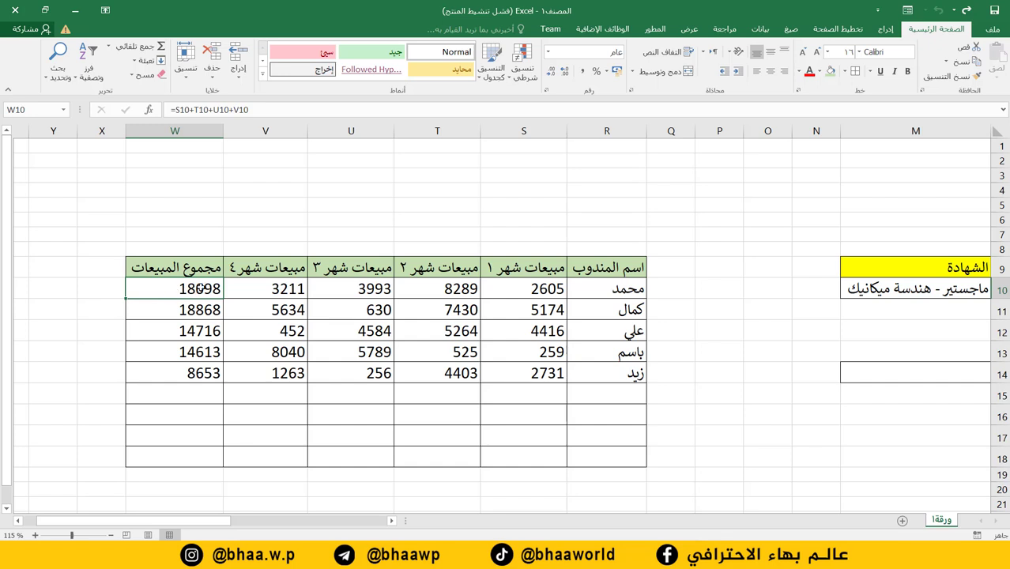
pyautogui.click(181, 265)
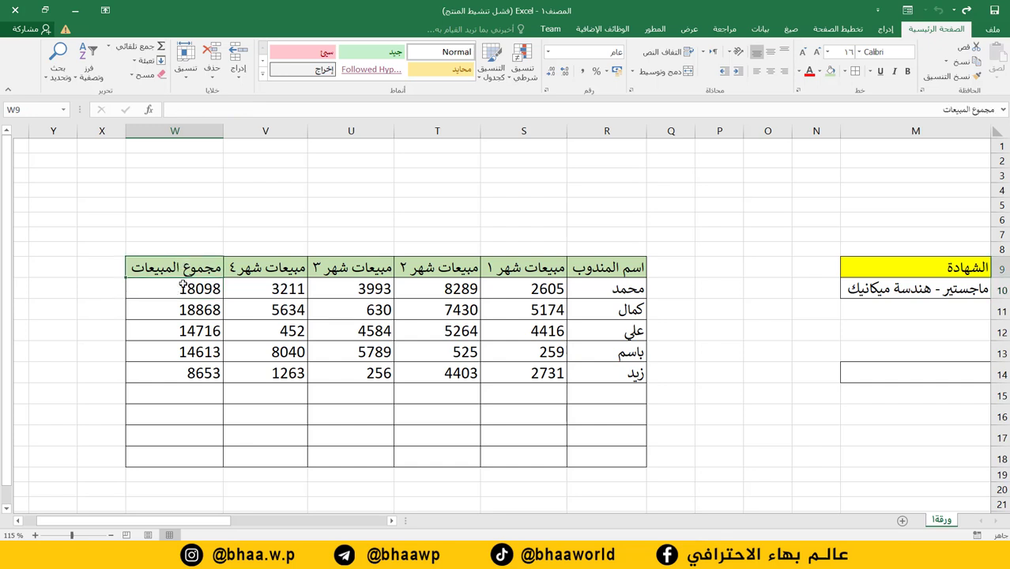
pyautogui.click(182, 289)
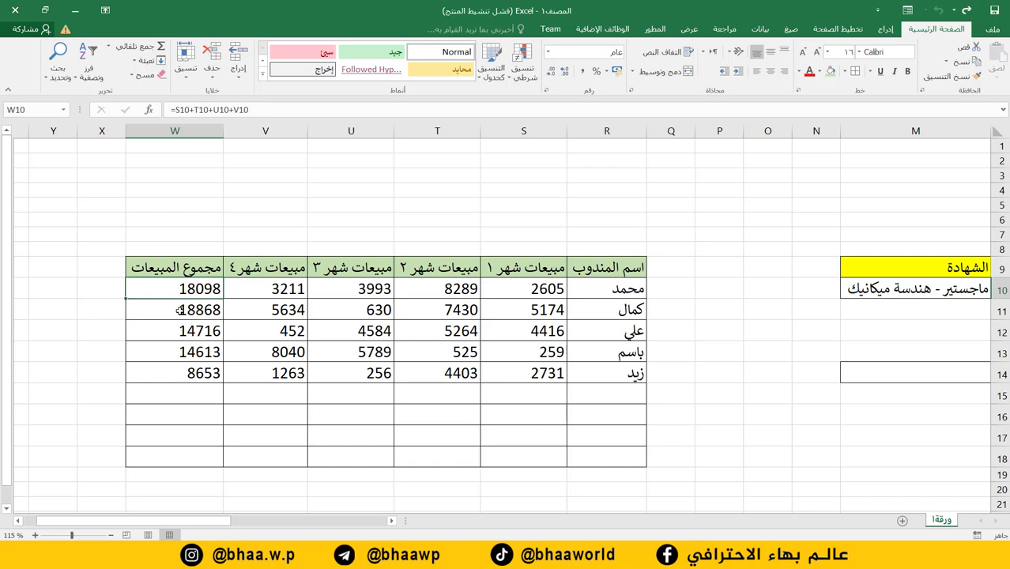
# Scroll horizontally until the empty columns X through AQ are showing
pyautogui.hscroll(-3, 180, 310)
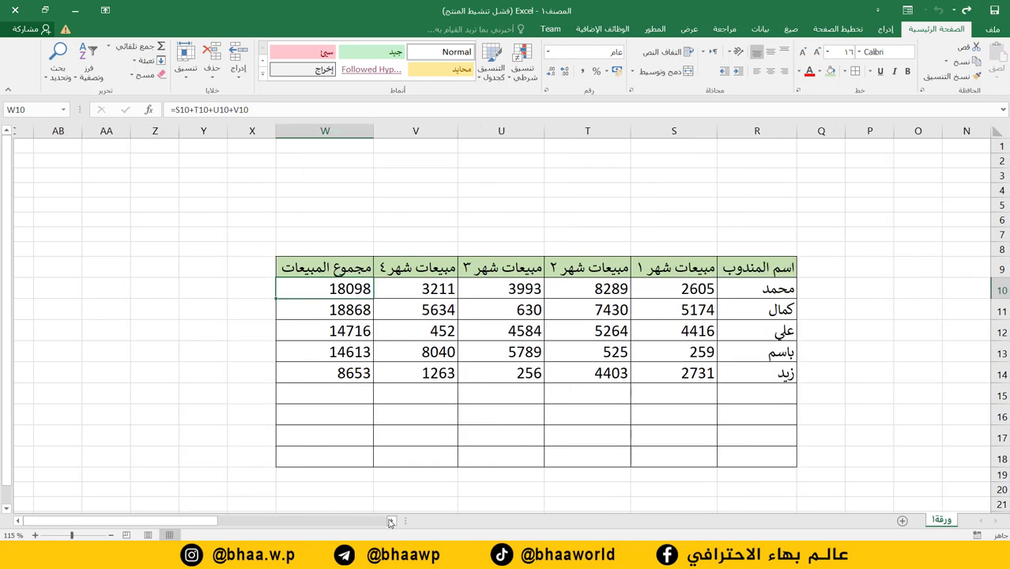
pyautogui.hscroll(2, 389, 523)
pyautogui.hscroll(2, 390, 523)
pyautogui.hscroll(1, 389, 522)
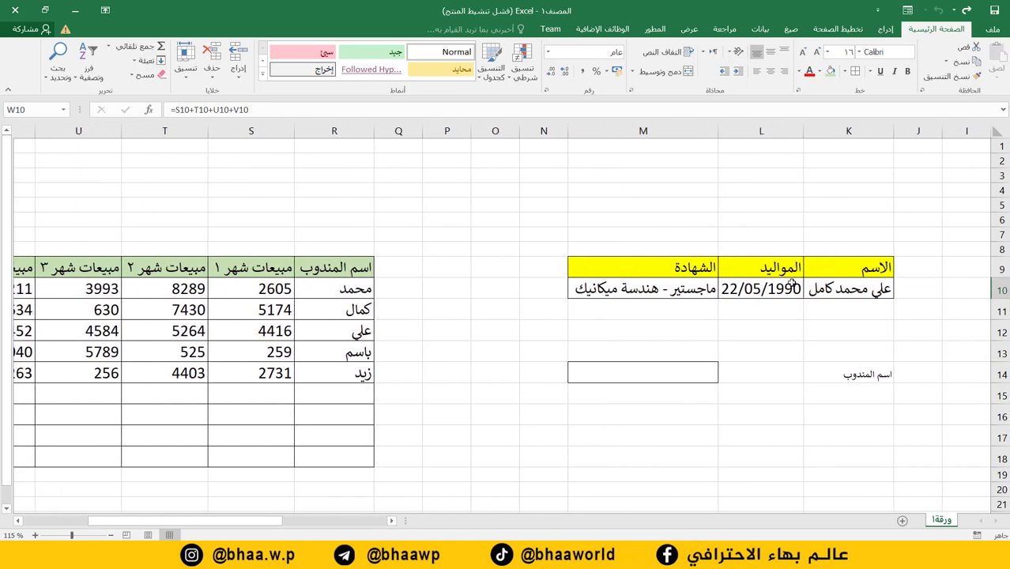
pyautogui.moveTo(158, 521); pyautogui.dragTo(41, 505)
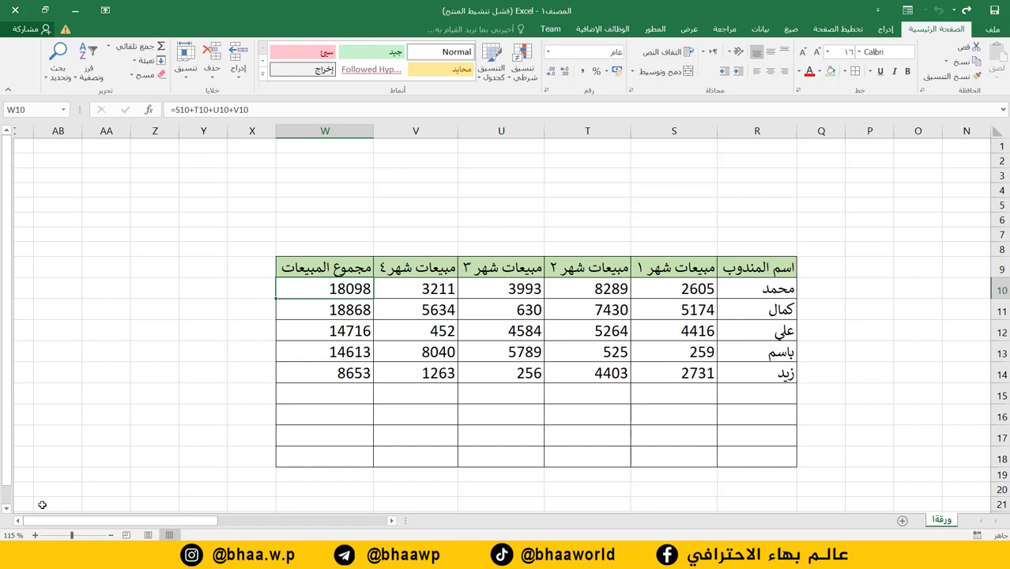
pyautogui.hscroll(-1, 223, 534)
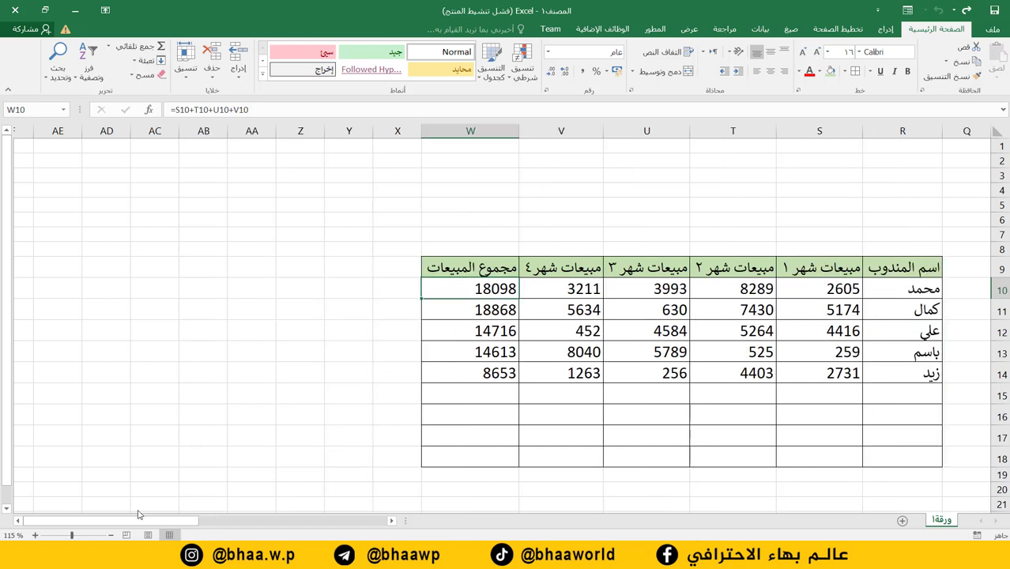
pyautogui.click(19, 521)
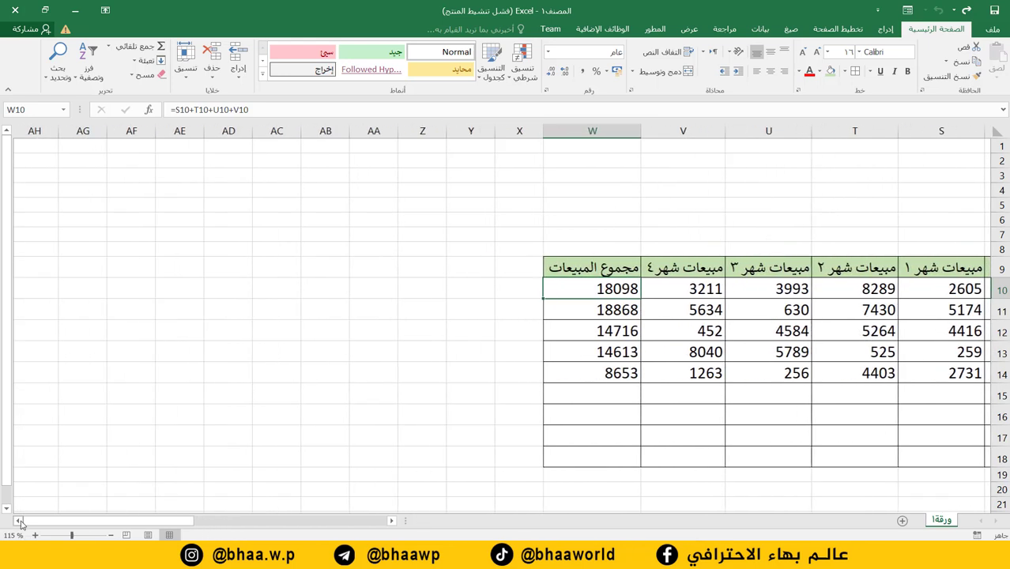
pyautogui.moveTo(19, 520); pyautogui.dragTo(19, 520)
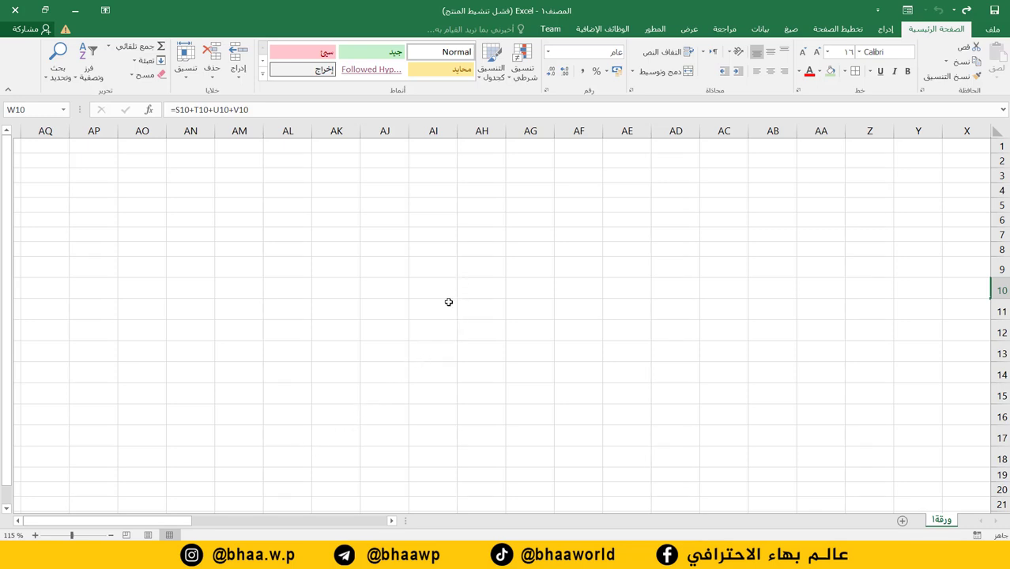
# Type the headers الدرس in AH9 and الدرجة in AI9
pyautogui.click(485, 271)
pyautogui.write('الدرس')
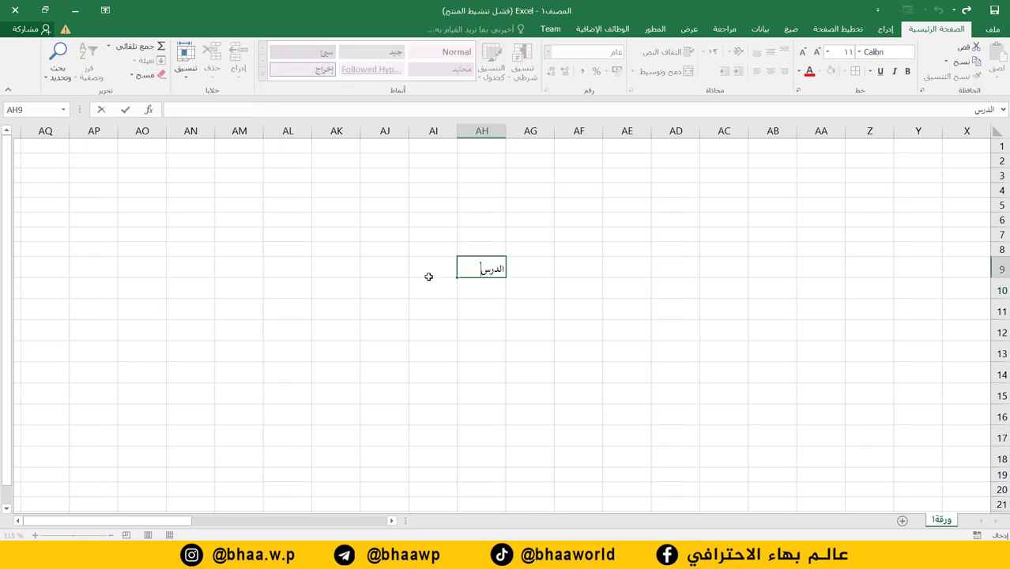
pyautogui.click(434, 277)
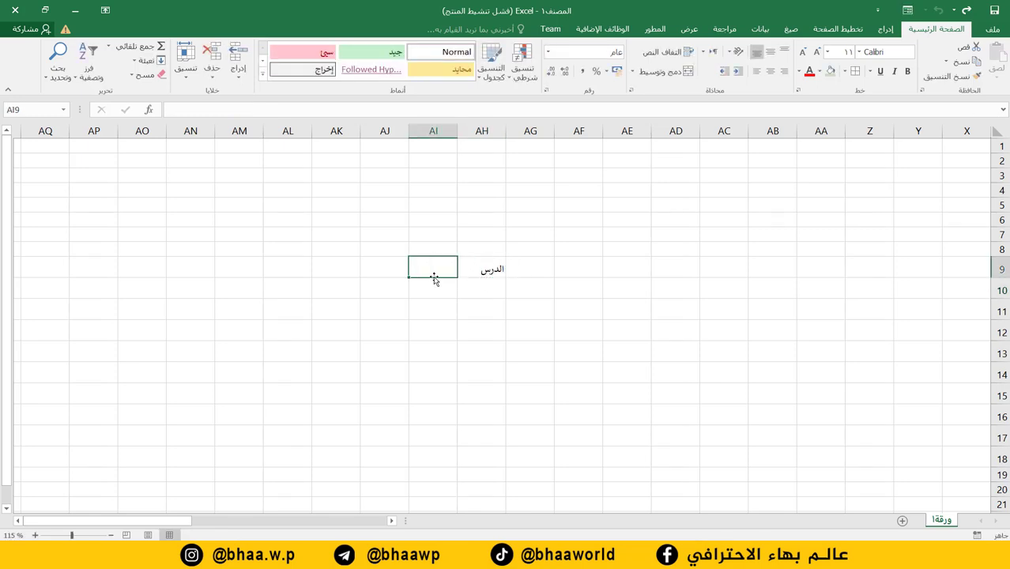
pyautogui.write('الدرج')
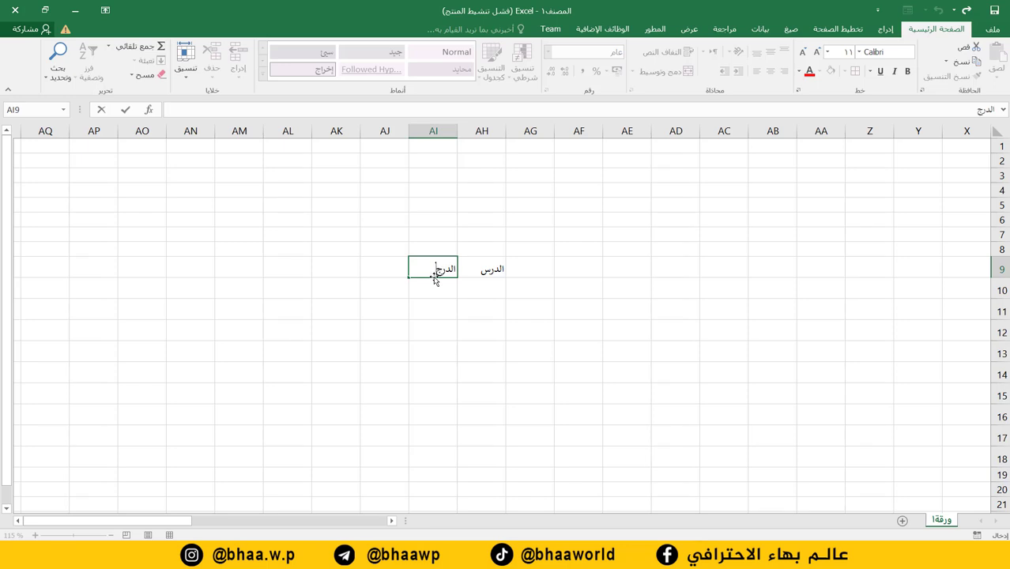
pyautogui.write('ة')
pyautogui.click(463, 313)
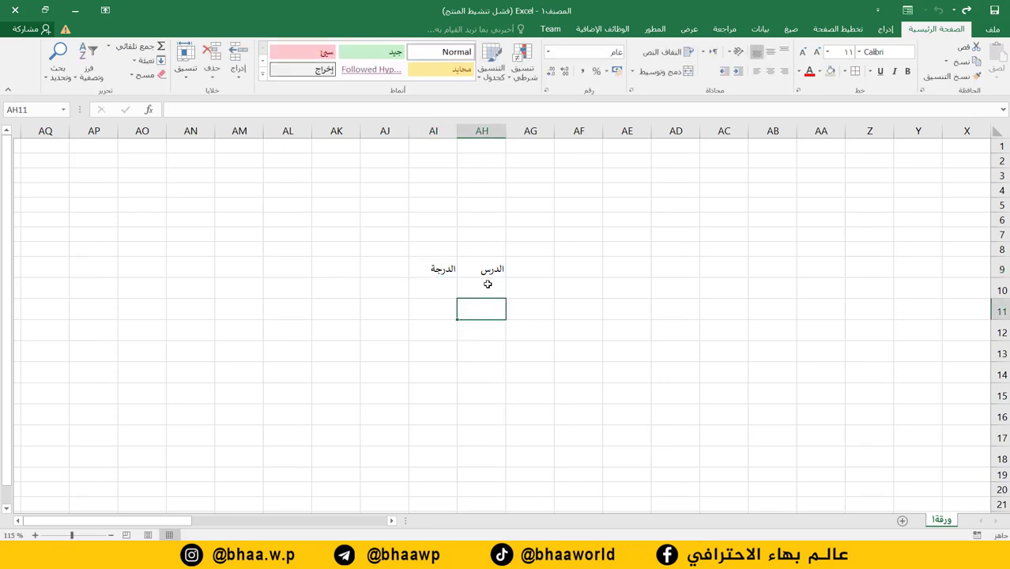
# Enter the subjects إسلامية, عربي, إنكليزي, فيزياء and كيمياء in AH10:AH14
pyautogui.click(488, 284)
pyautogui.write('إسلامية')
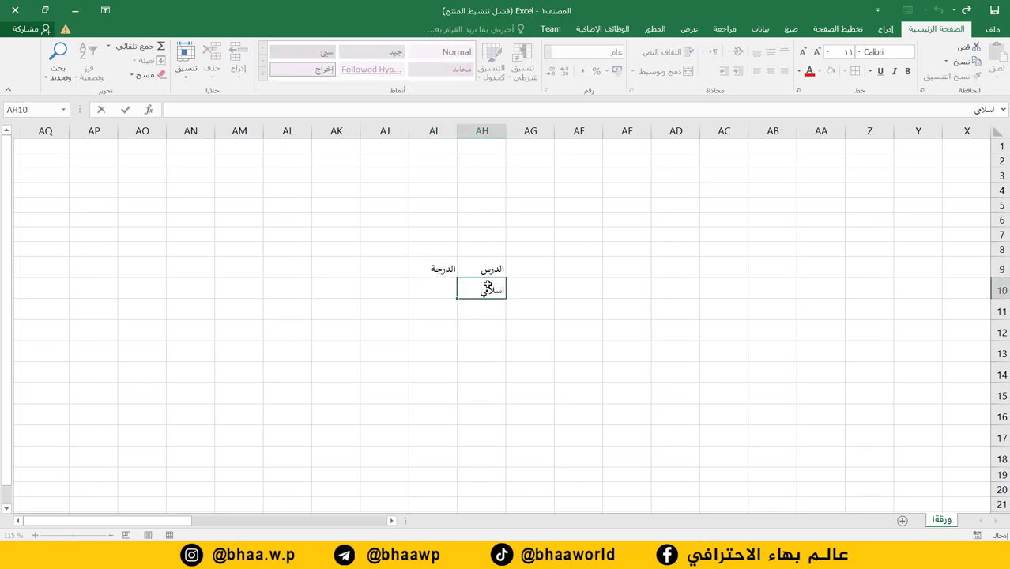
pyautogui.press('Return')
pyautogui.write('عربي')
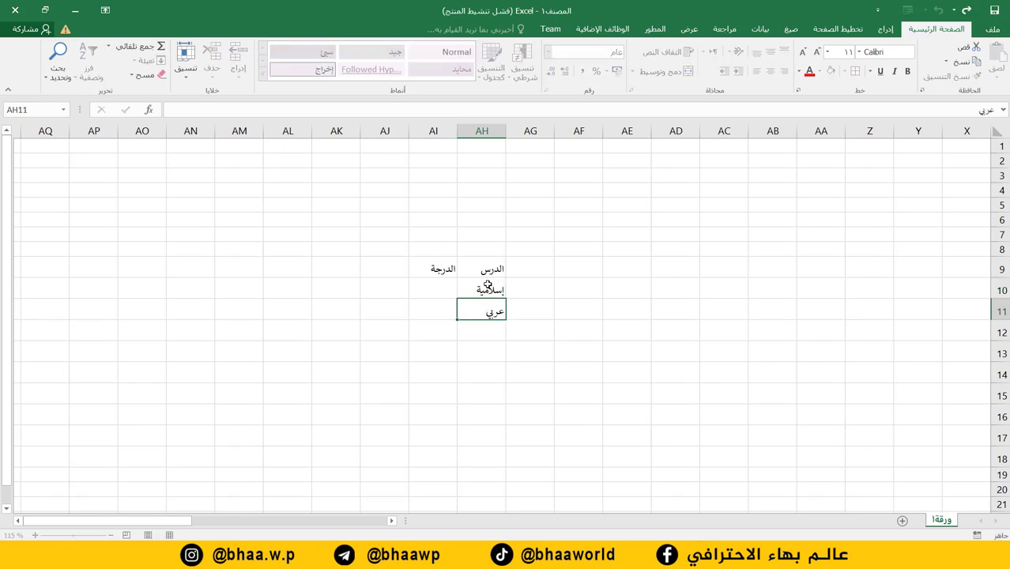
pyautogui.press('Return')
pyautogui.write('نك')
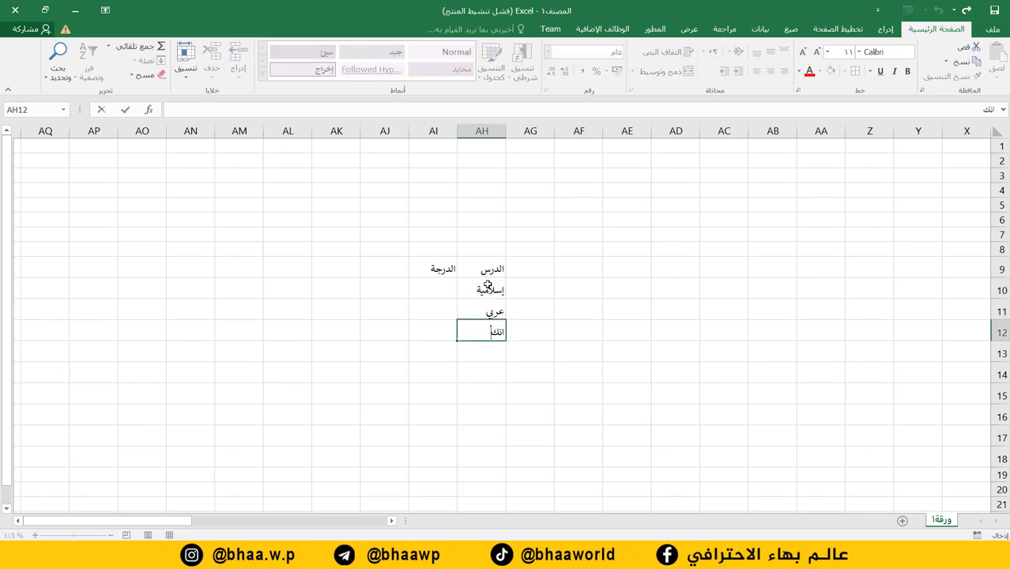
pyautogui.write('ليزي')
pyautogui.press('Return')
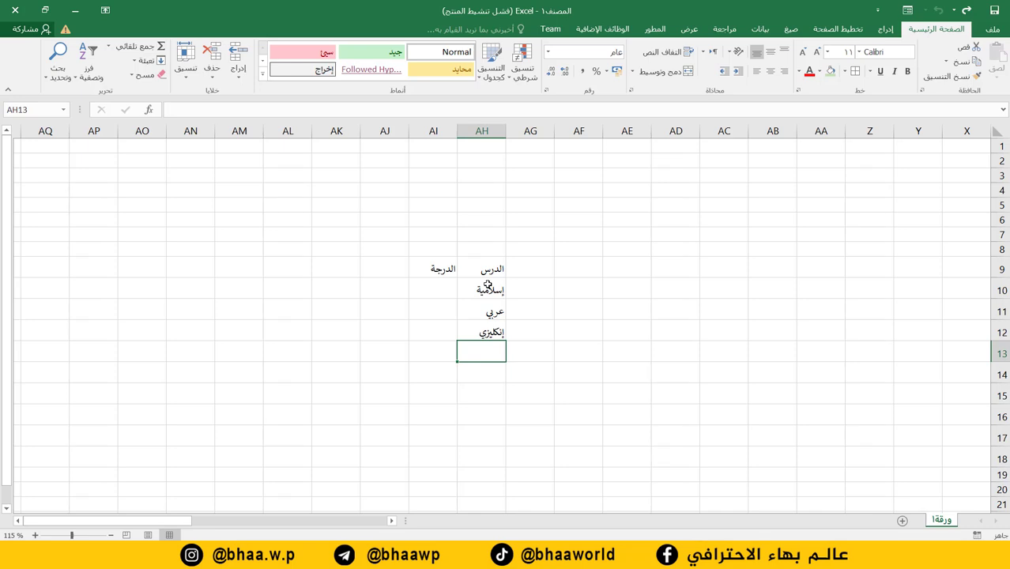
pyautogui.write('فيزياء')
pyautogui.press('Return')
pyautogui.write('ك')
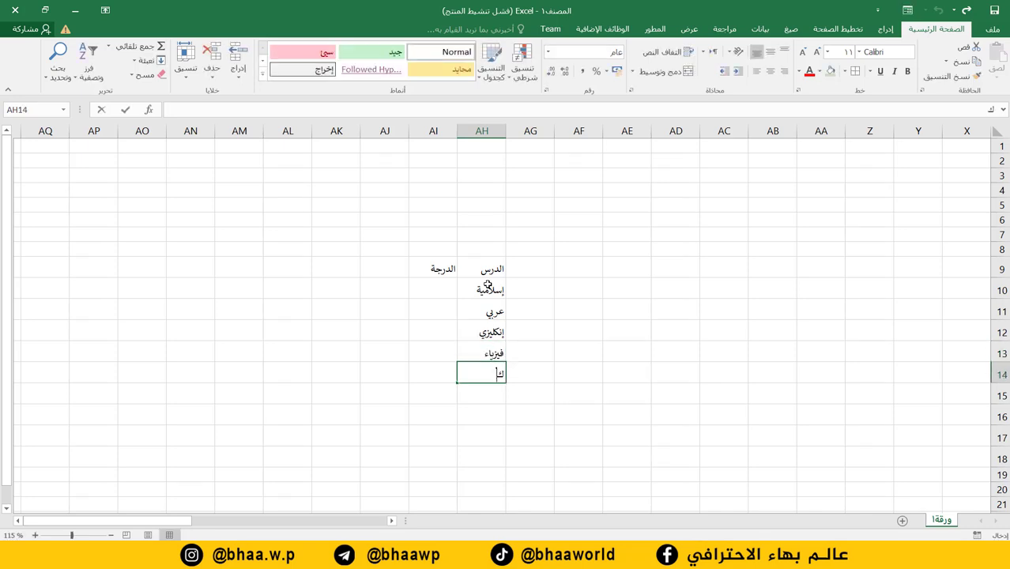
pyautogui.write('يمياء')
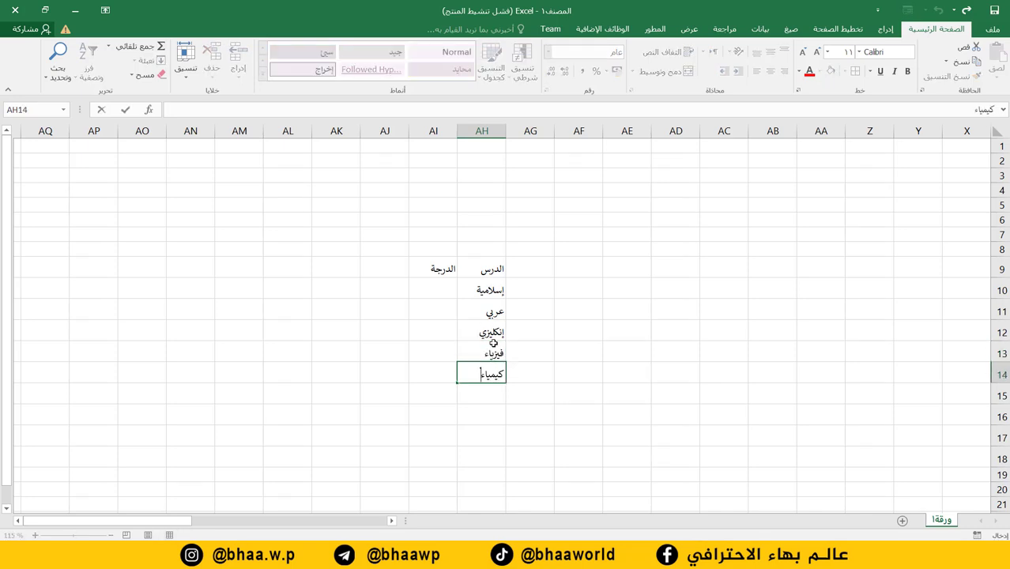
pyautogui.click(443, 332)
# Enter the marks 76, 62, 50, 40 and 80 in AI10:AI14
pyautogui.click(447, 295)
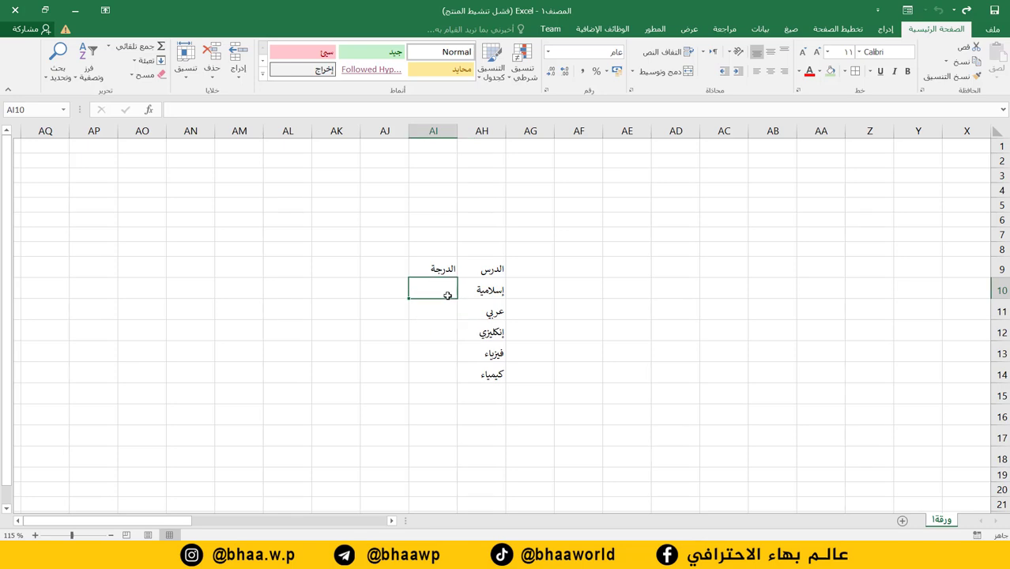
pyautogui.write('76')
pyautogui.press('Return')
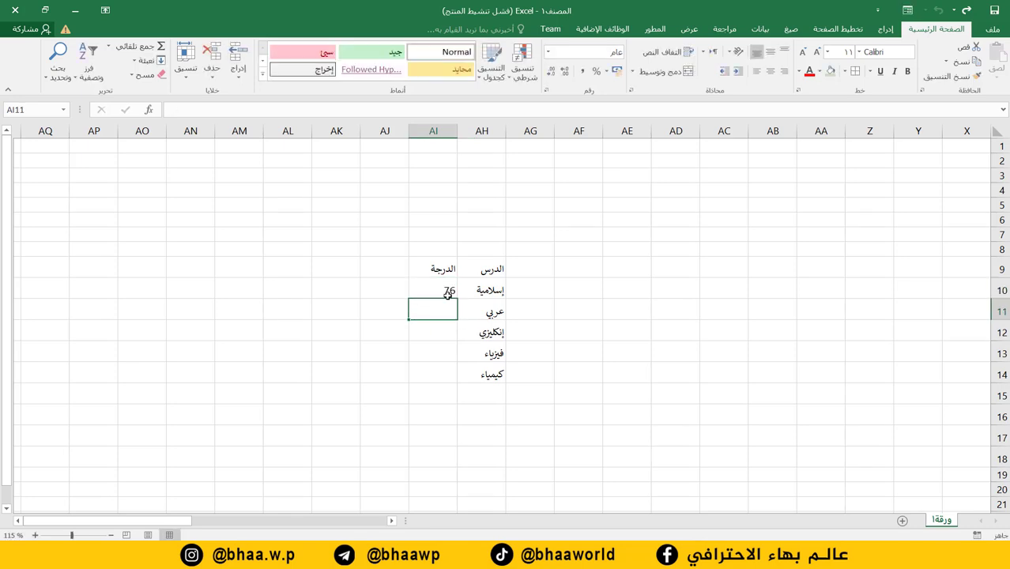
pyautogui.write('62')
pyautogui.press('Return')
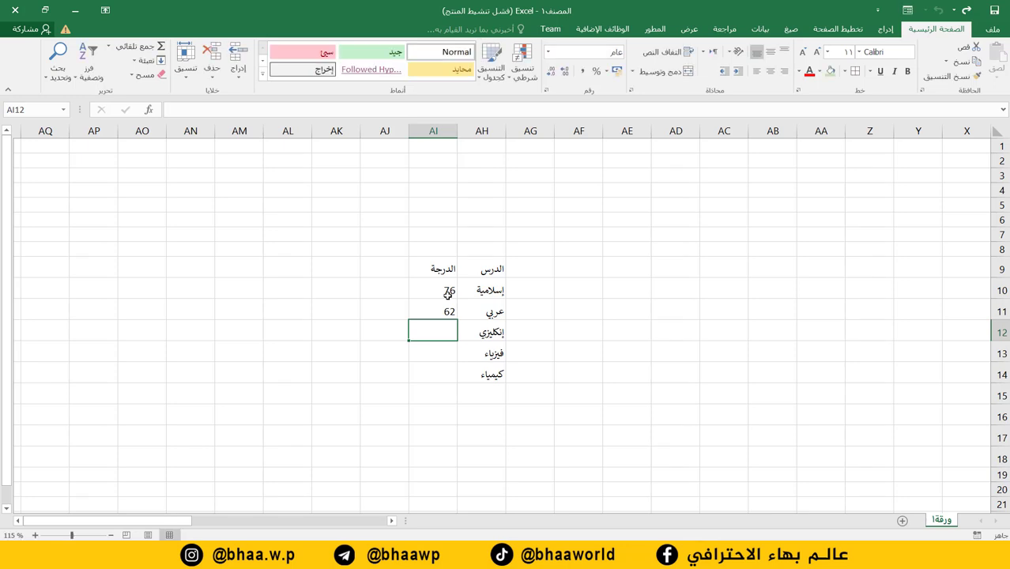
pyautogui.write('50')
pyautogui.press('Return')
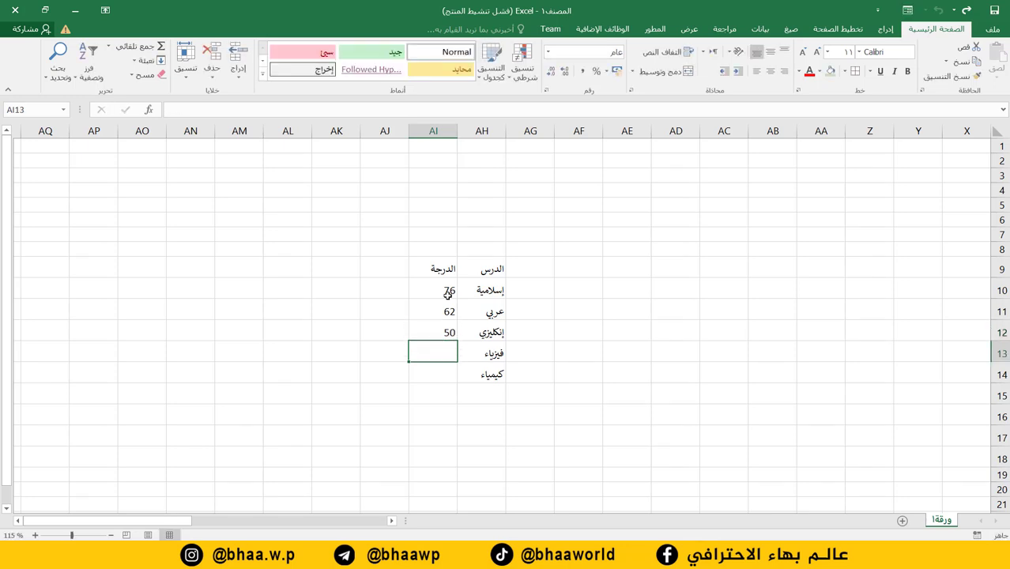
pyautogui.write('40')
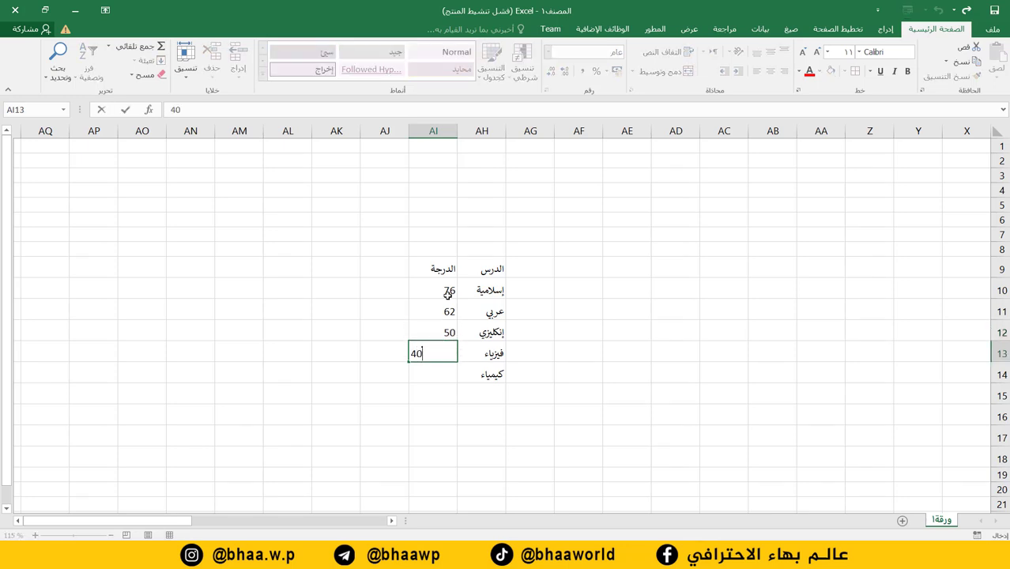
pyautogui.press('Return')
pyautogui.write('80')
pyautogui.press('Return')
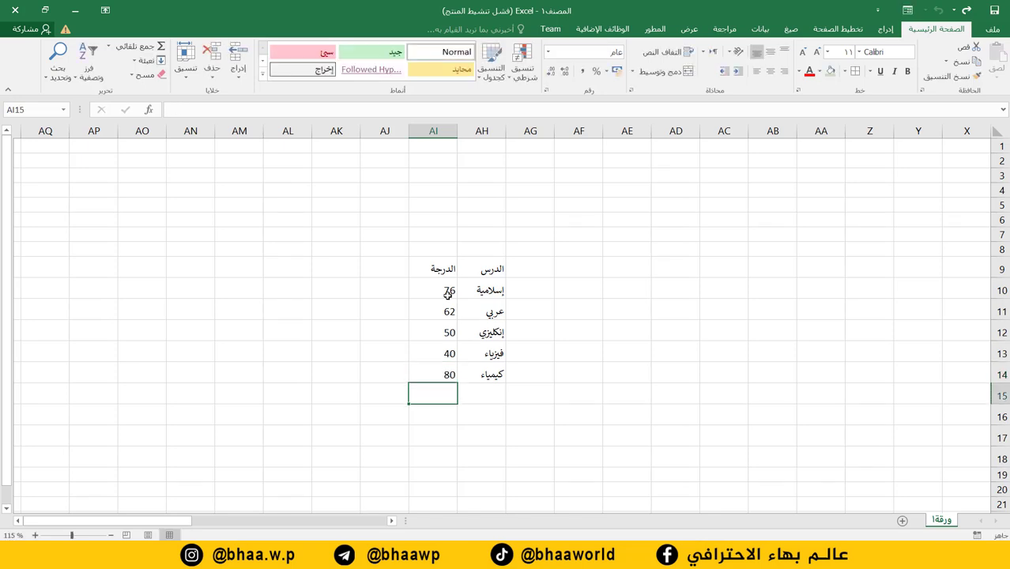
pyautogui.click(455, 434)
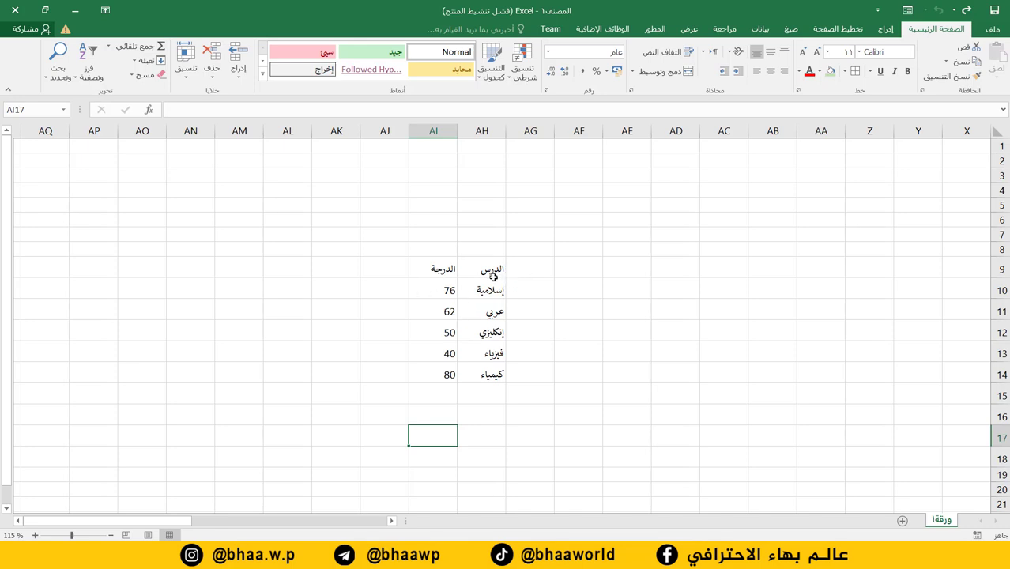
# Reselect AH9 and zoom to review the new grades table
pyautogui.click(493, 276)
pyautogui.keyDown('ctrl'); pyautogui.scroll(3, 490, 405); pyautogui.keyUp('ctrl')
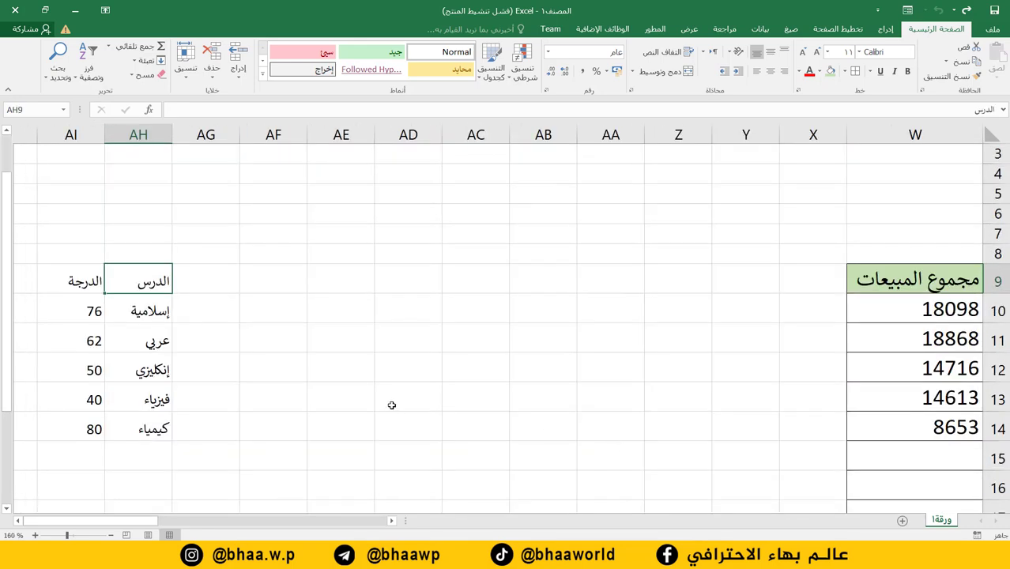
pyautogui.click(125, 458)
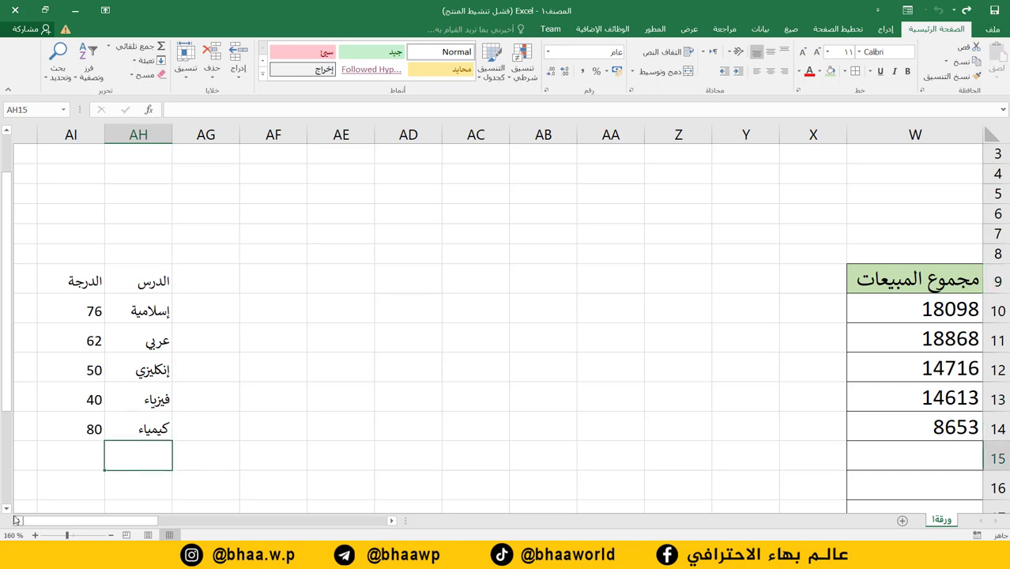
pyautogui.click(18, 521)
pyautogui.scroll(-3, 472, 384)
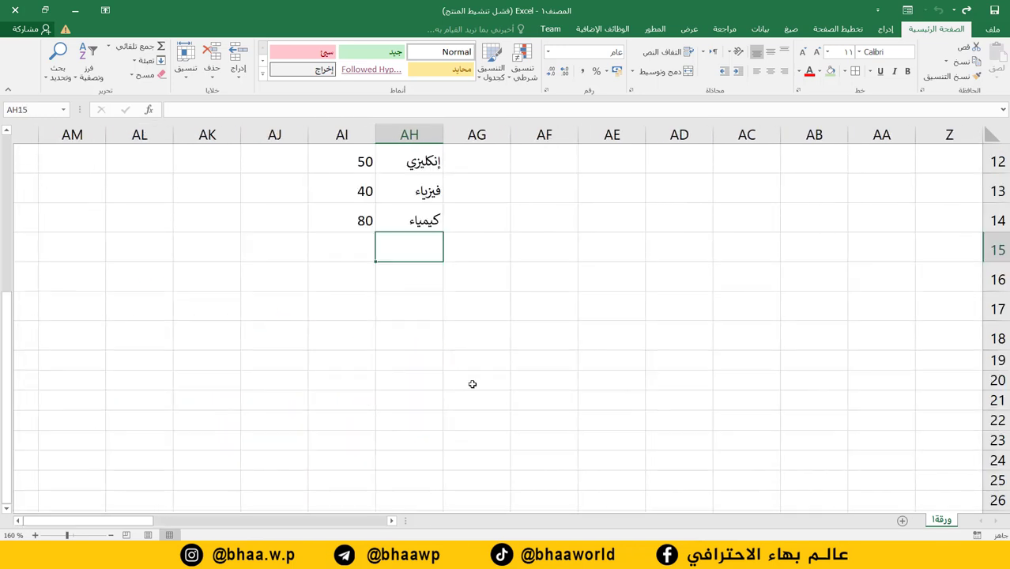
pyautogui.scroll(1, 472, 384)
pyautogui.scroll(1, 471, 384)
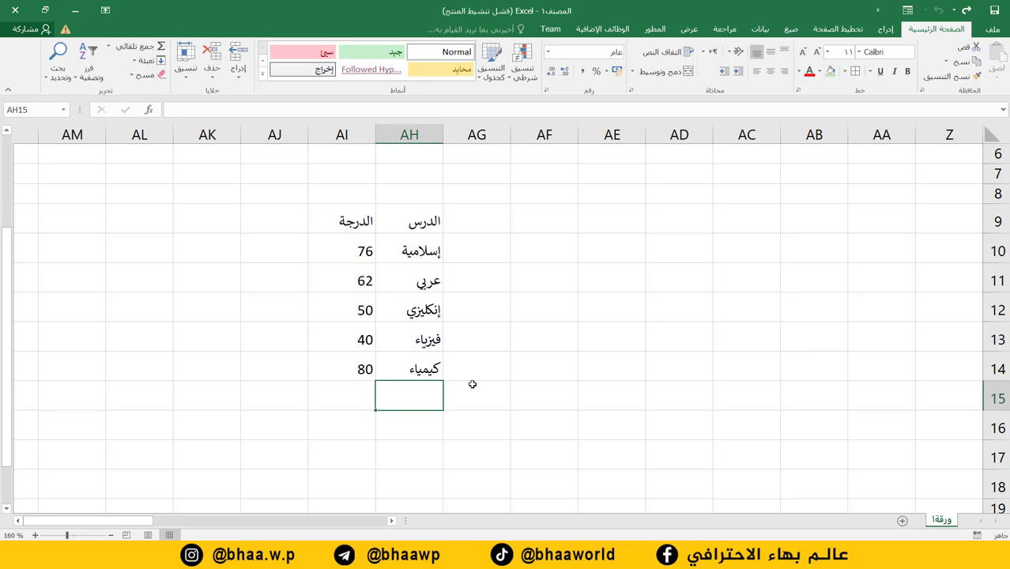
# Label AH16 مجموع الدرجات, correcting the mistyped مجموع الدروس
pyautogui.click(437, 425)
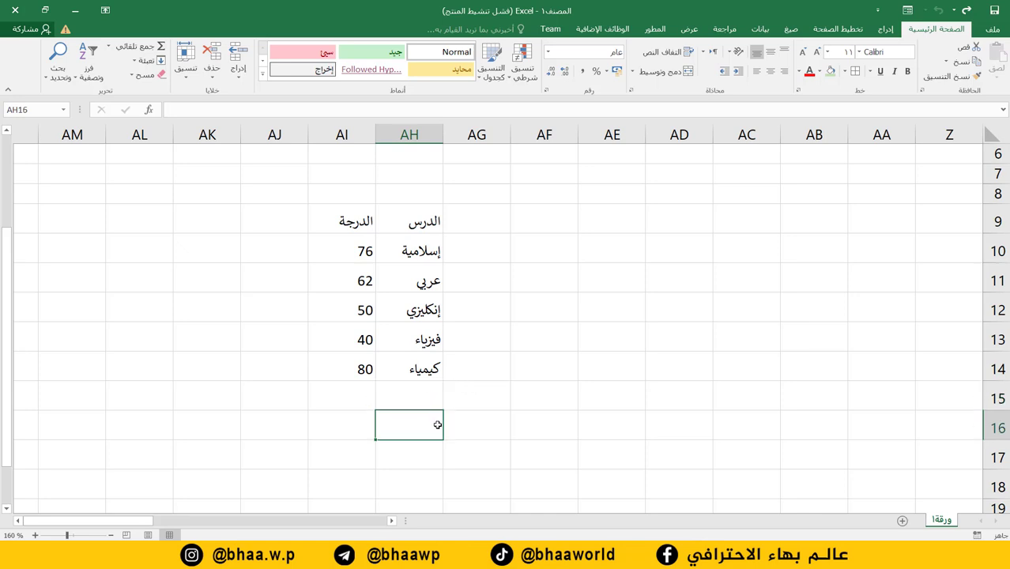
pyautogui.write('مجموع')
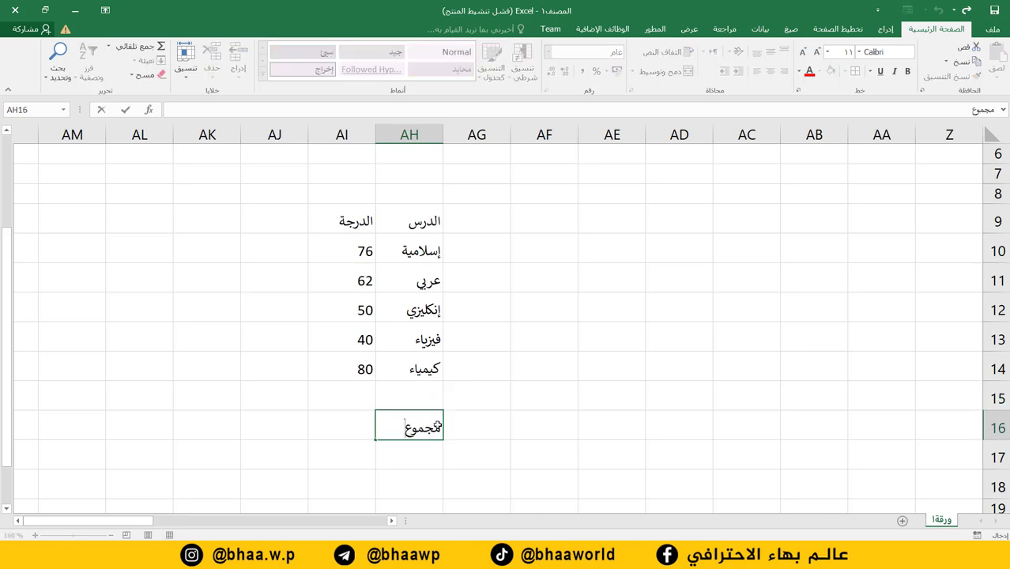
pyautogui.write(' الدروس')
pyautogui.click(361, 468)
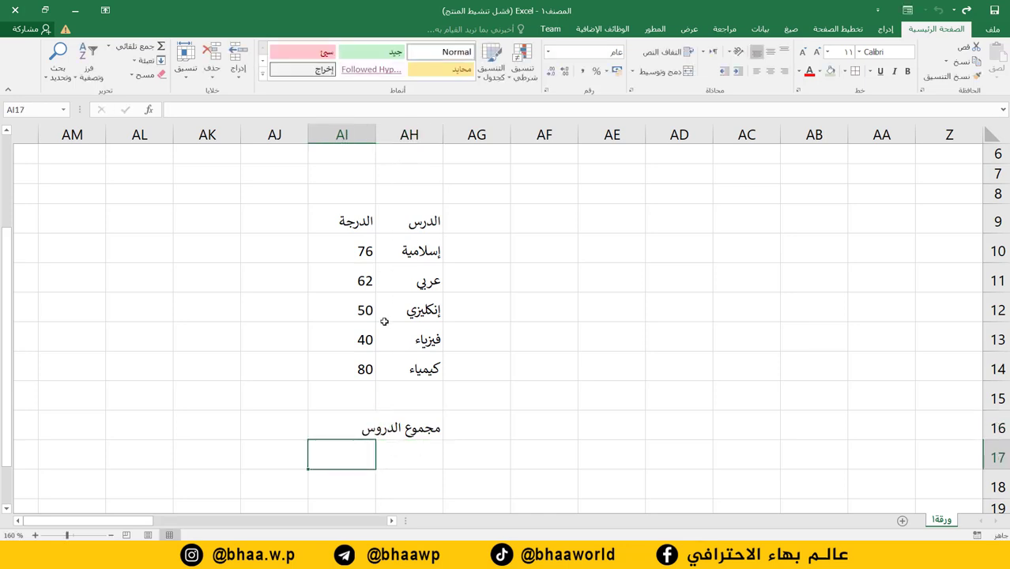
pyautogui.click(375, 427)
pyautogui.doubleClick(376, 427)
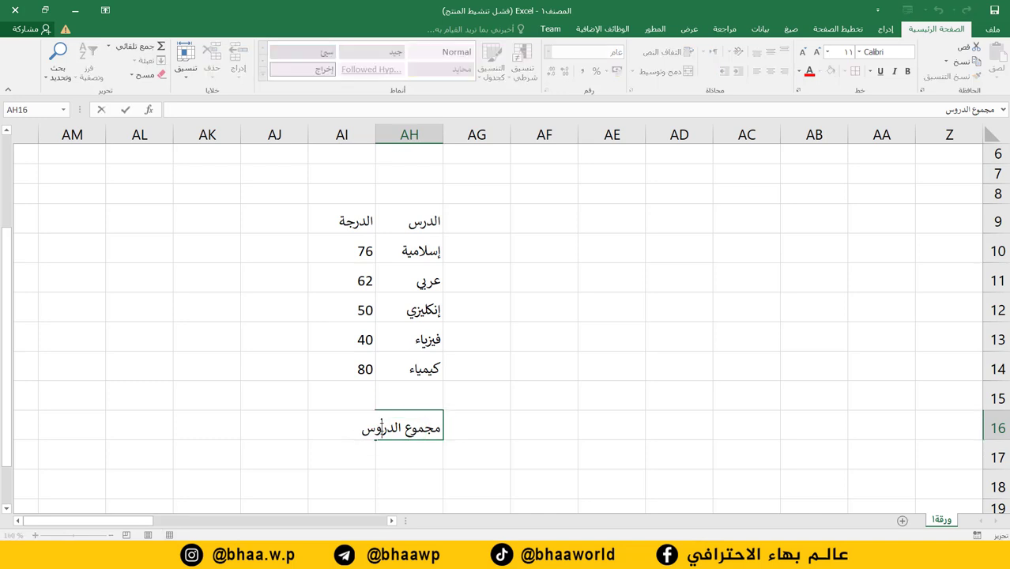
pyautogui.doubleClick(377, 428)
pyautogui.write('ج')
pyautogui.write('ات')
pyautogui.press('Return')
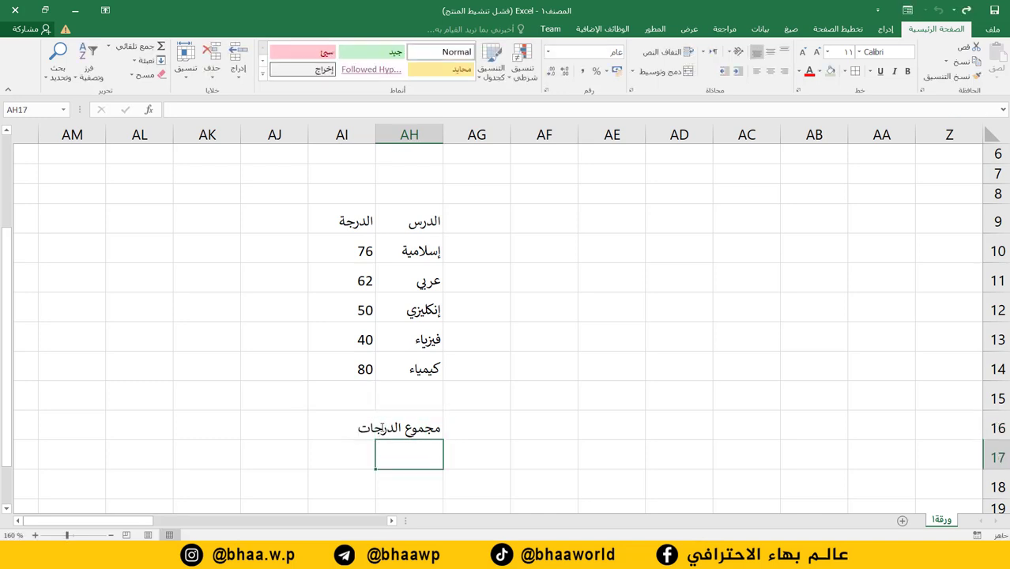
# Add the labels المعدل, اعلى درجة and اقل درجة in AH17 to AH19
pyautogui.write('المعدل')
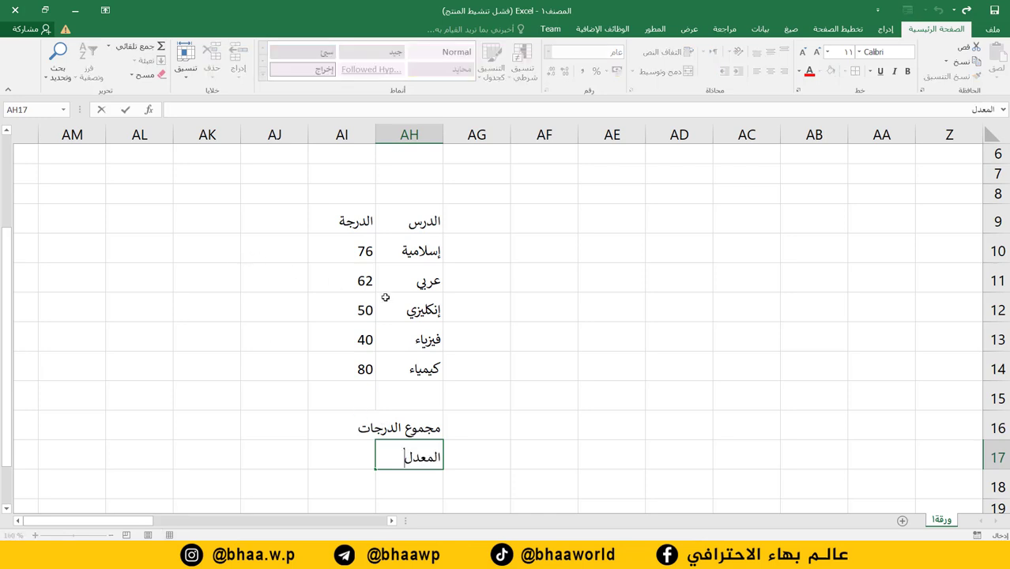
pyautogui.scroll(-1, 459, 388)
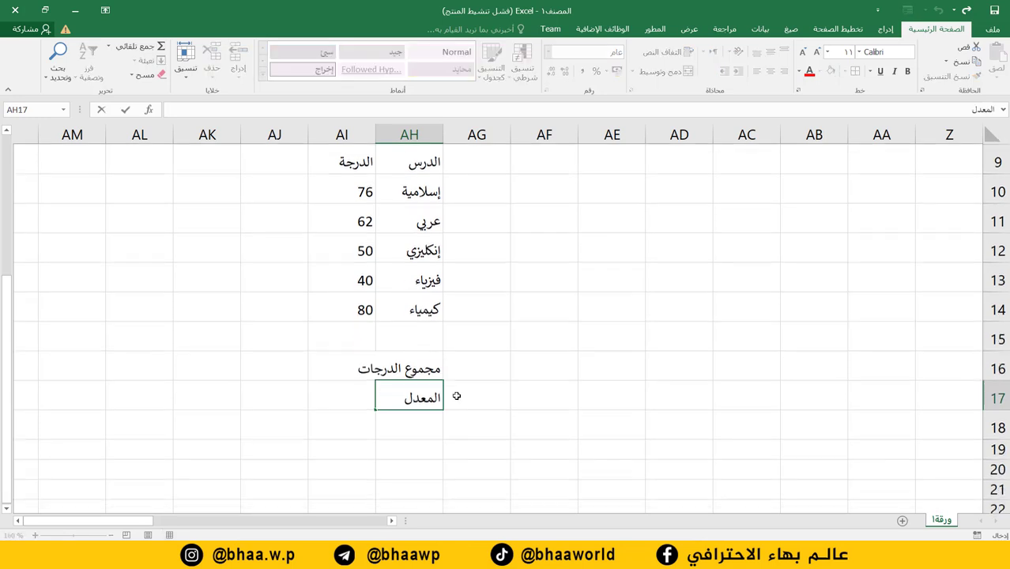
pyautogui.click(425, 426)
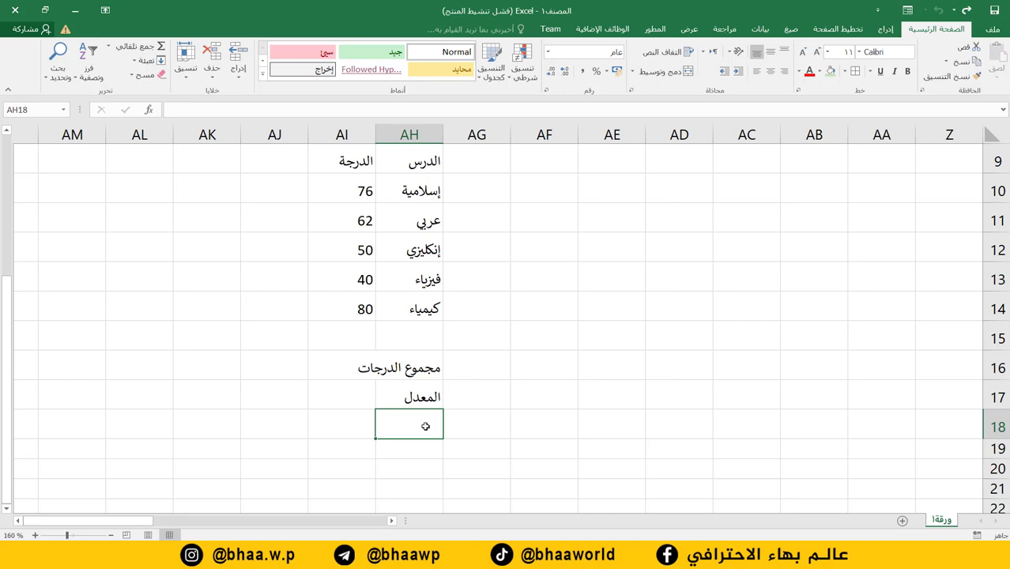
pyautogui.write('اعلى درجة')
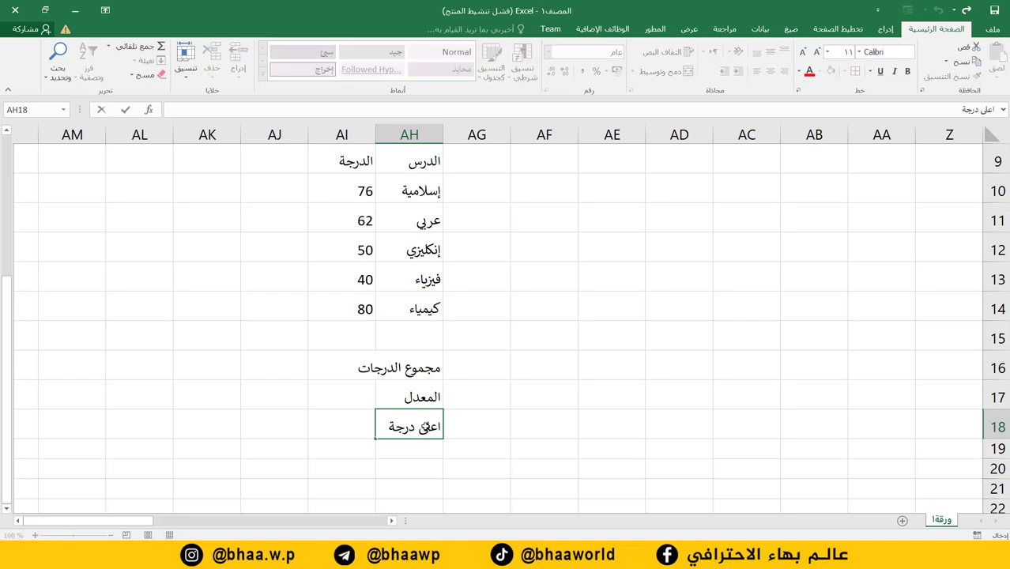
pyautogui.press('Return')
pyautogui.write('اقل در')
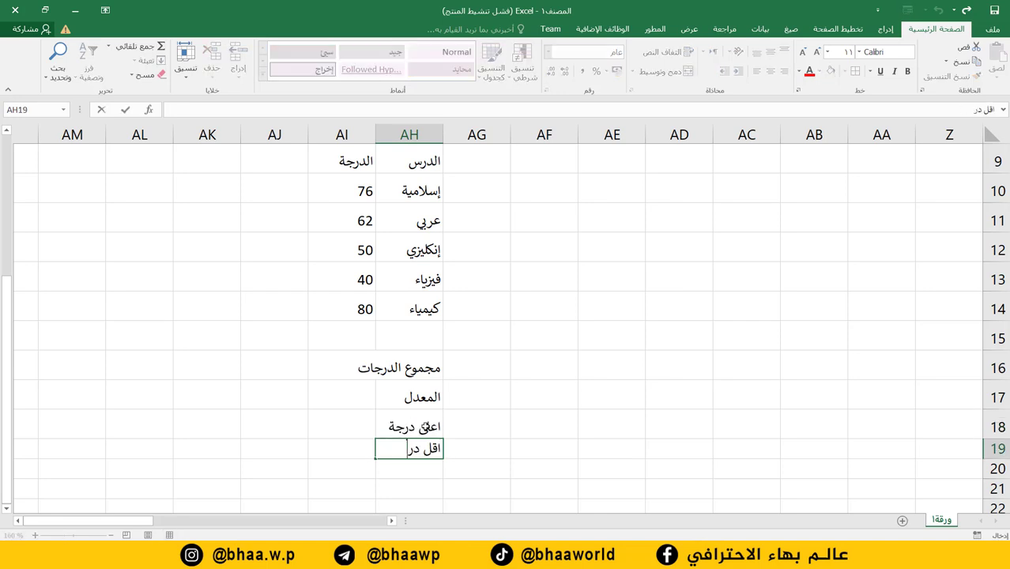
pyautogui.write('جة')
pyautogui.press('Return')
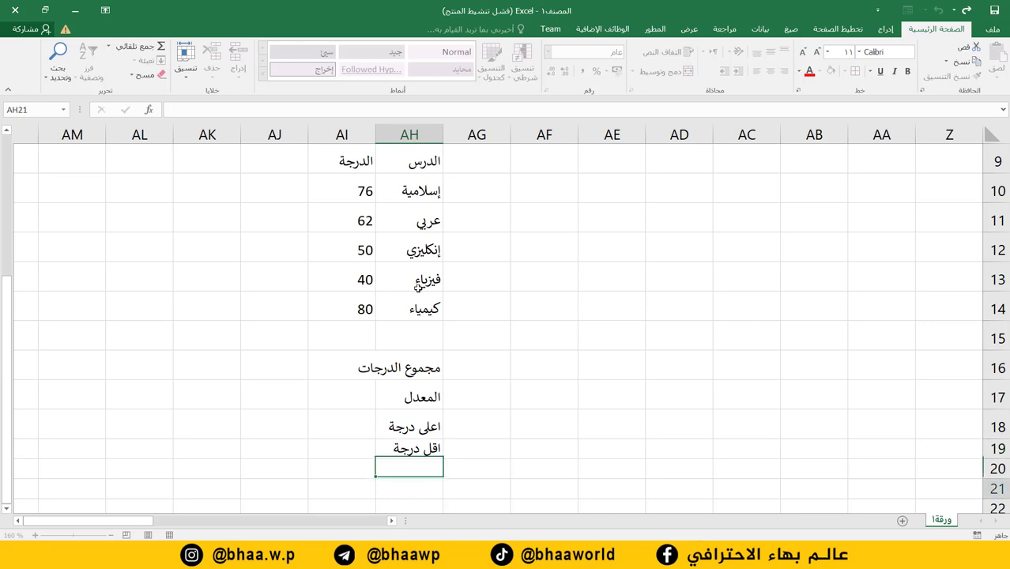
pyautogui.click(398, 489)
# Widen column AH to fit the summary labels
pyautogui.moveTo(373, 134); pyautogui.dragTo(354, 134)
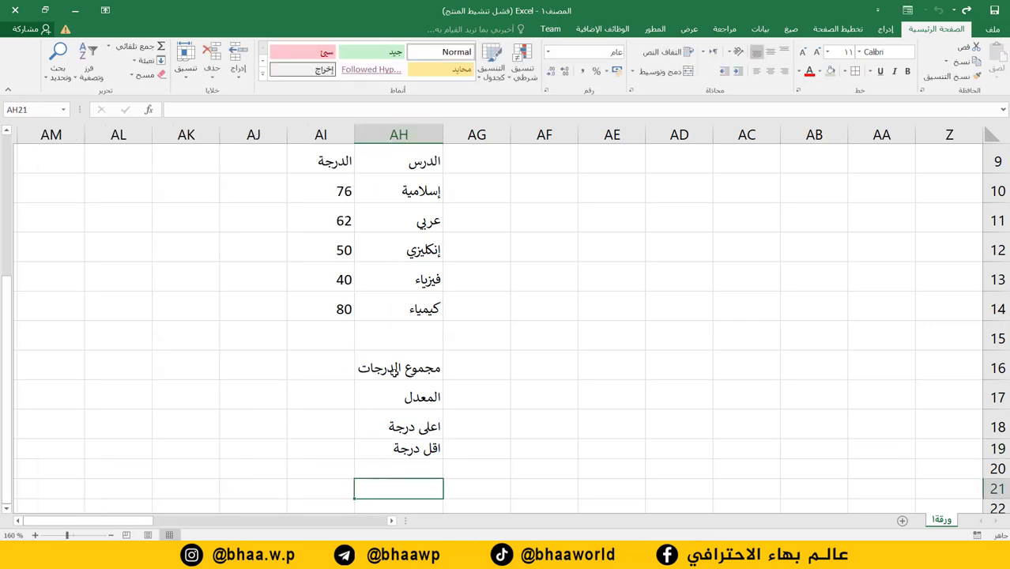
pyautogui.scroll(1, 346, 403)
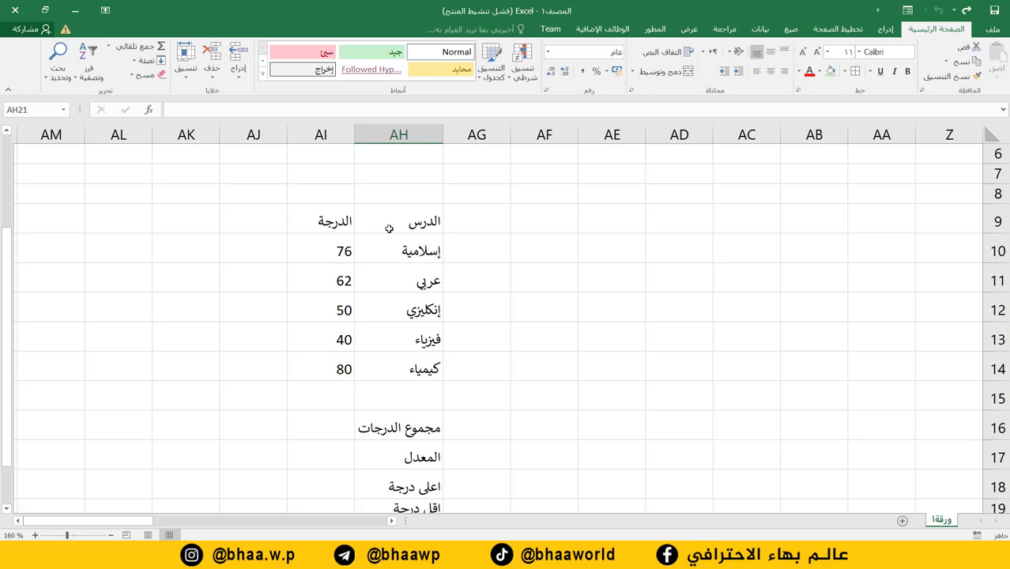
pyautogui.moveTo(394, 223); pyautogui.dragTo(320, 223)
pyautogui.click(430, 245)
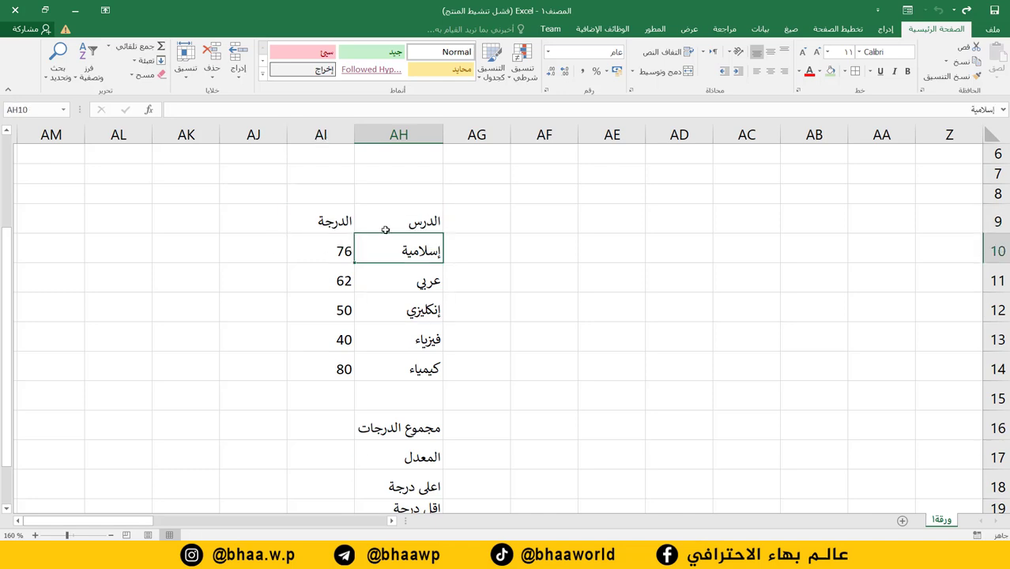
# Apply All Borders to the grade table AH9:AI14 and summary block AH16:AI19
pyautogui.moveTo(385, 229); pyautogui.dragTo(322, 365)
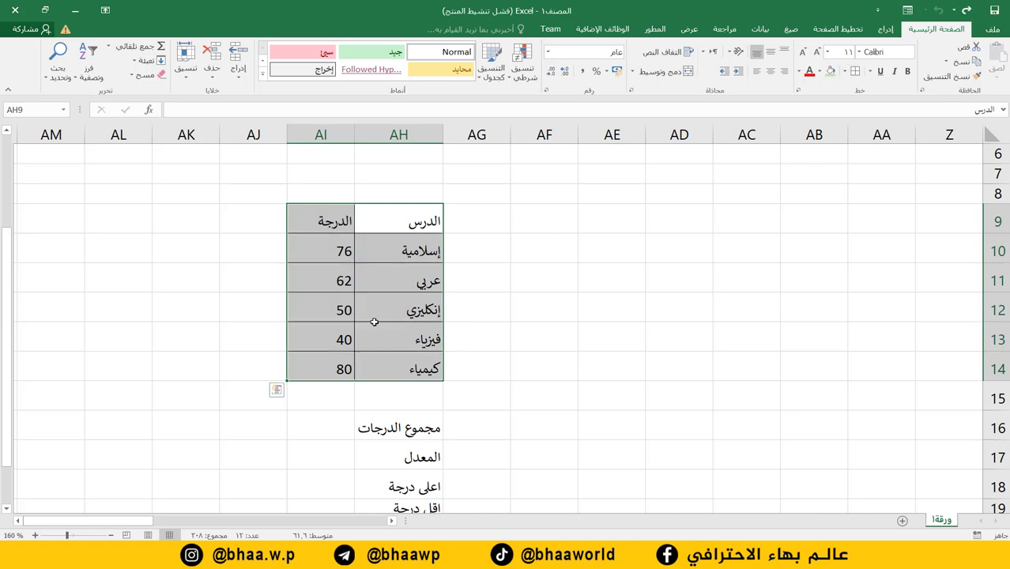
pyautogui.scroll(-1, 436, 323)
pyautogui.moveTo(411, 367); pyautogui.dragTo(322, 447)
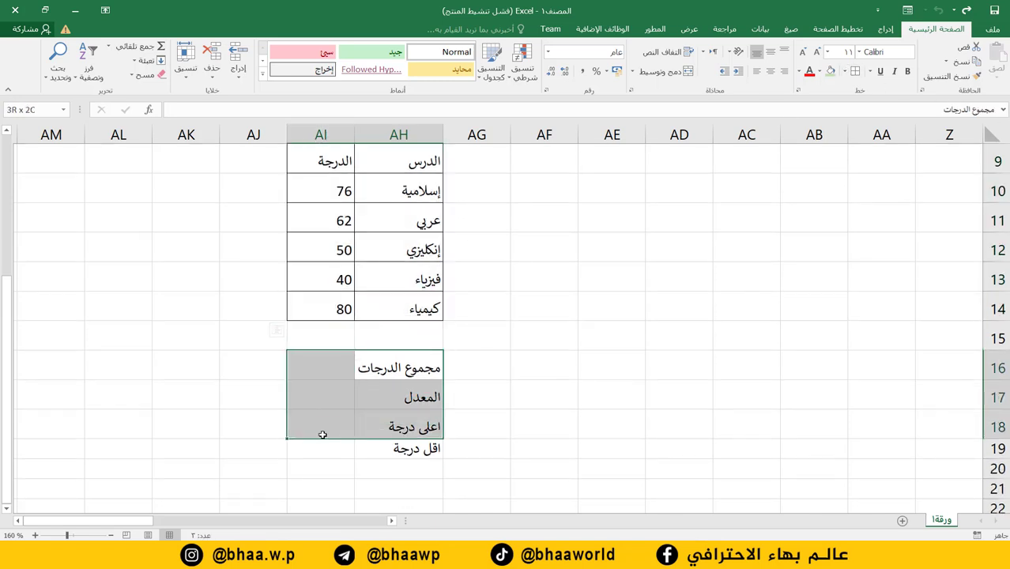
pyautogui.click(855, 70)
pyautogui.scroll(1, 393, 257)
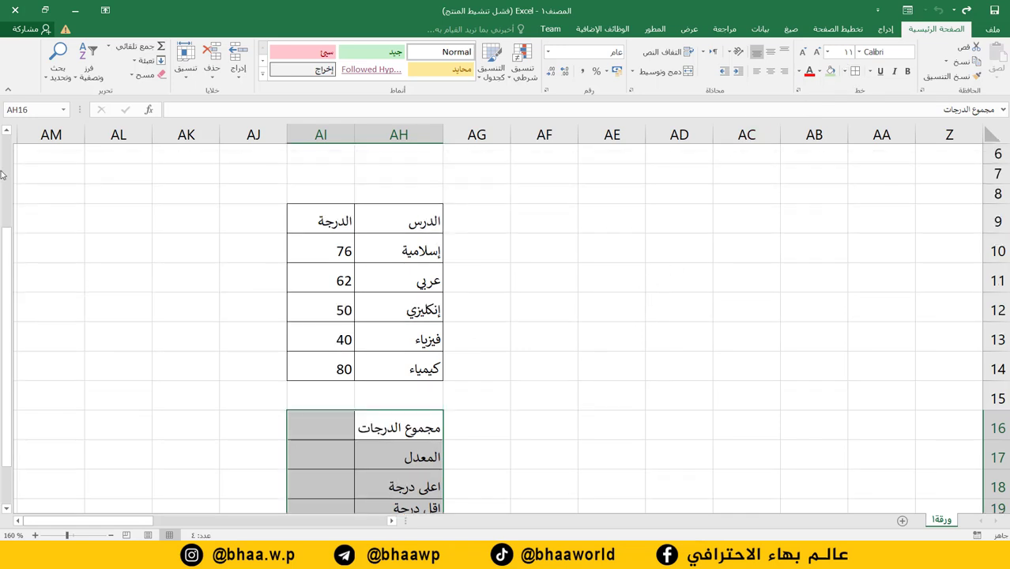
pyautogui.moveTo(6, 247); pyautogui.dragTo(6, 263)
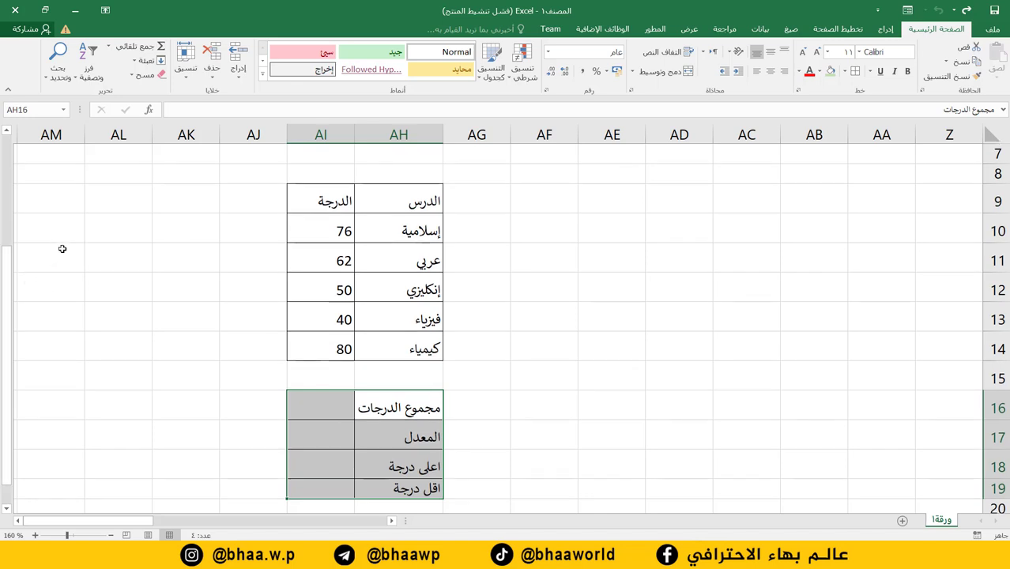
pyautogui.click(179, 276)
# Fill header cells AH9:AI9 yellow and summary labels AH16:AH19 light blue
pyautogui.moveTo(315, 200); pyautogui.dragTo(404, 203)
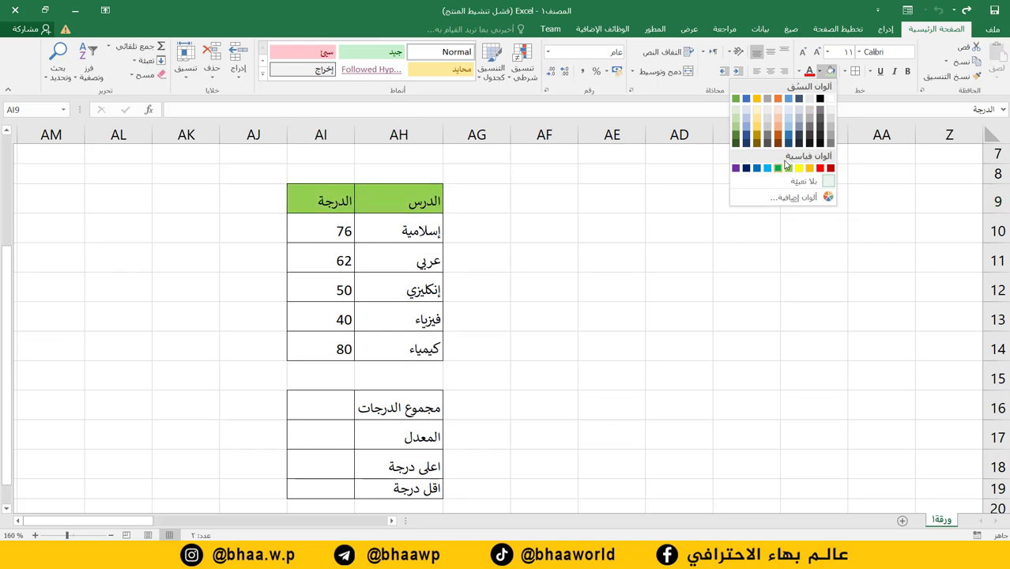
pyautogui.click(798, 167)
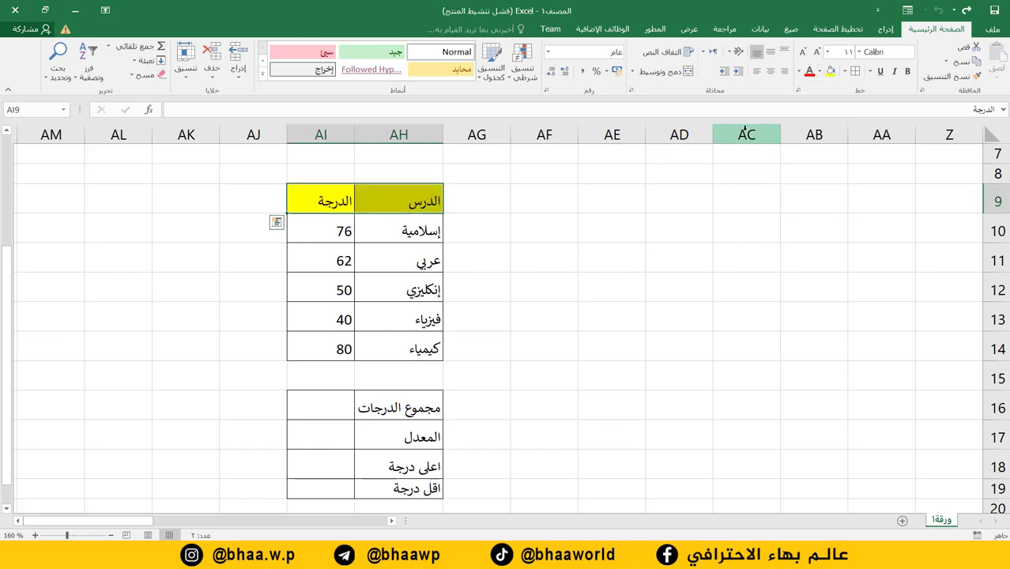
pyautogui.moveTo(337, 404); pyautogui.dragTo(396, 407)
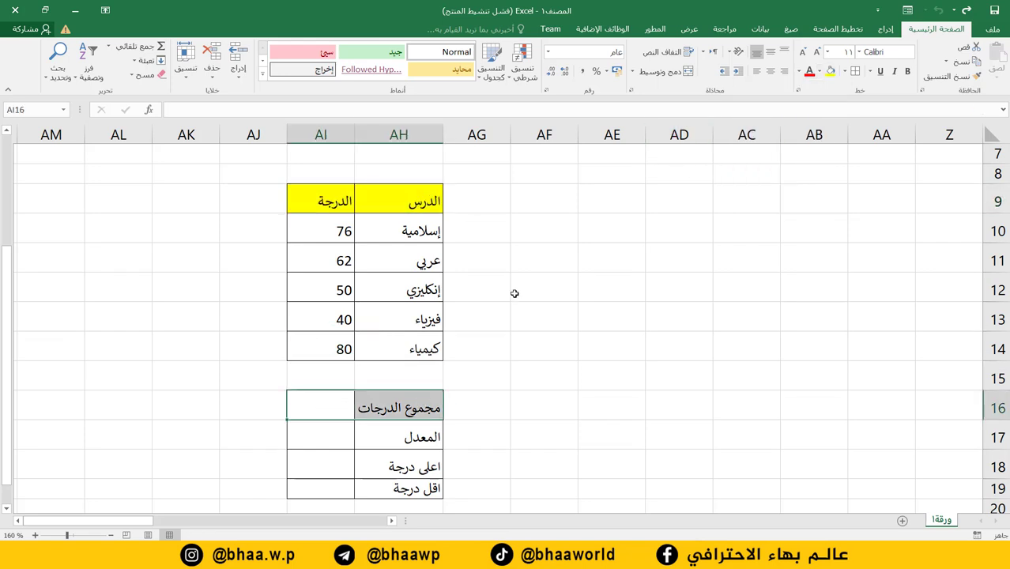
pyautogui.click(369, 473)
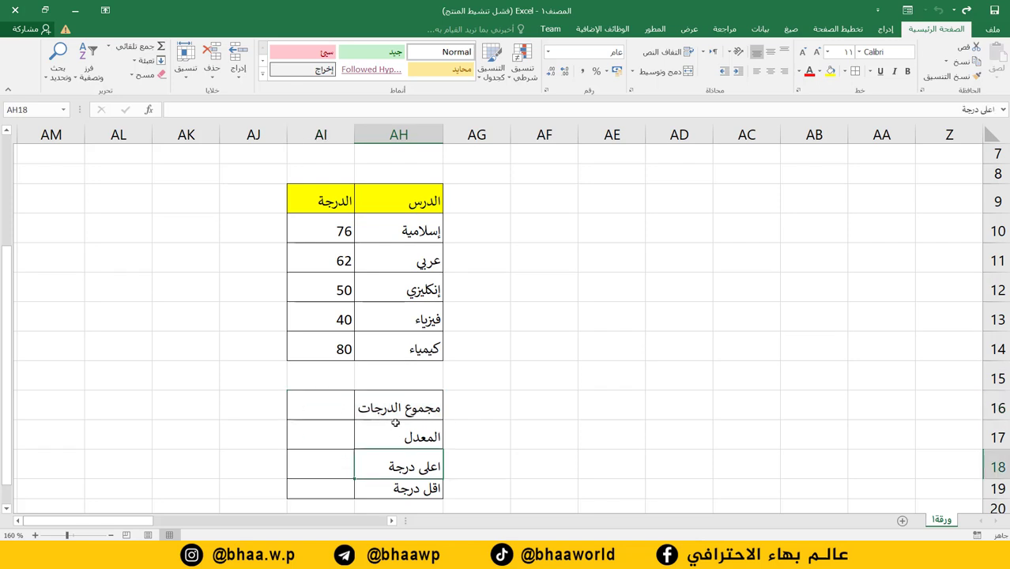
pyautogui.moveTo(402, 407); pyautogui.dragTo(403, 488)
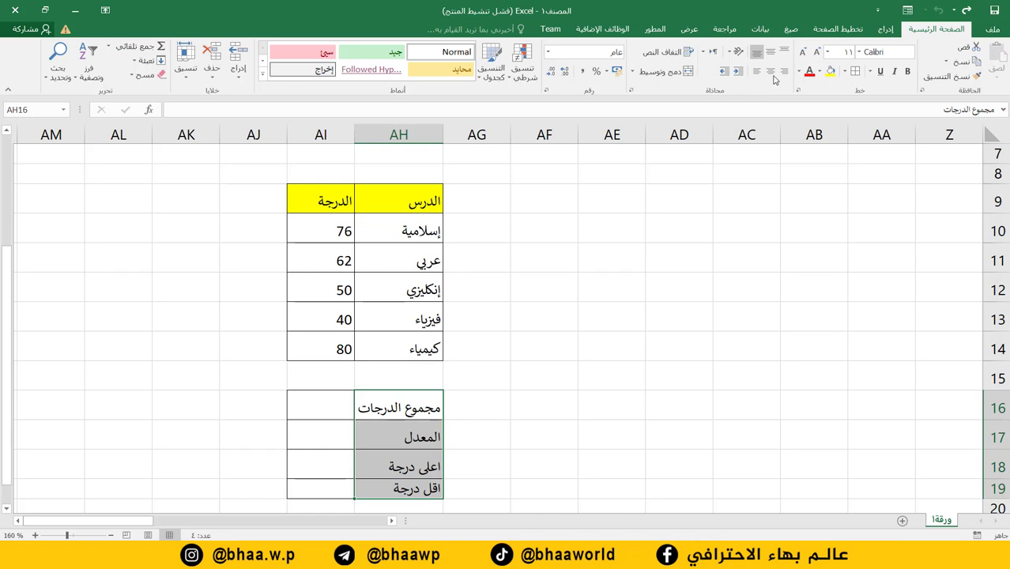
pyautogui.click(845, 71)
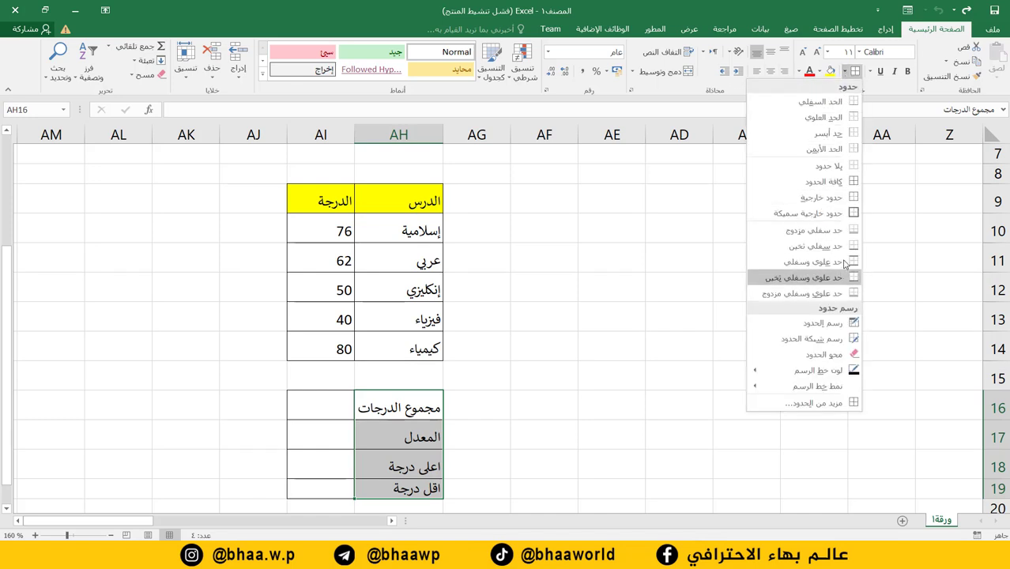
pyautogui.click(819, 72)
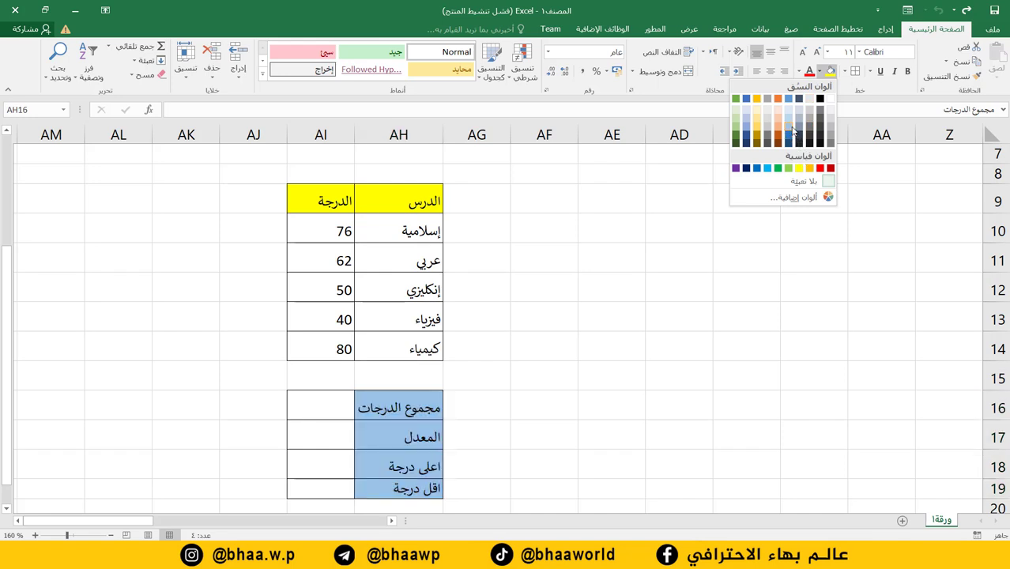
pyautogui.click(792, 131)
pyautogui.click(195, 359)
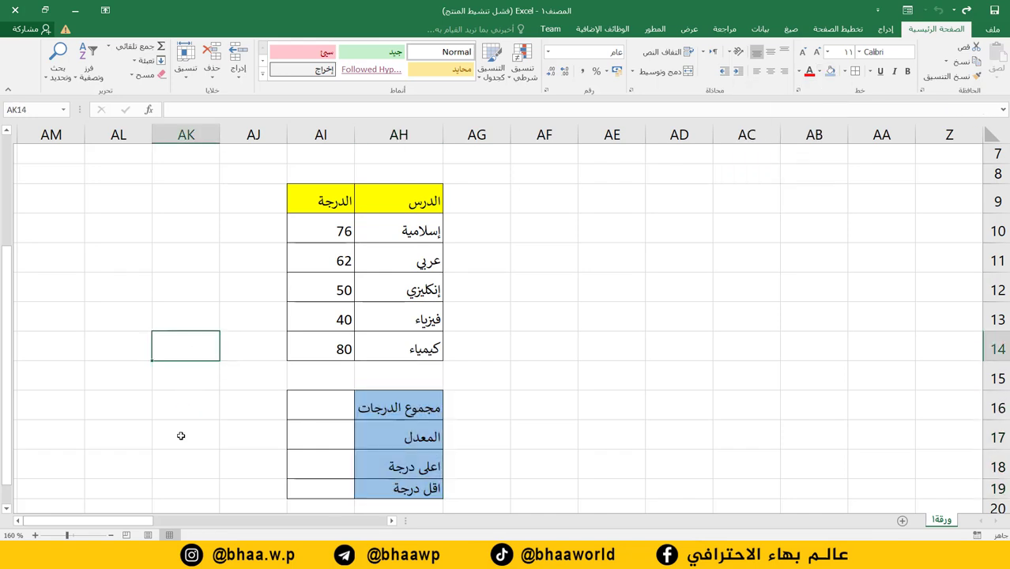
pyautogui.click(334, 411)
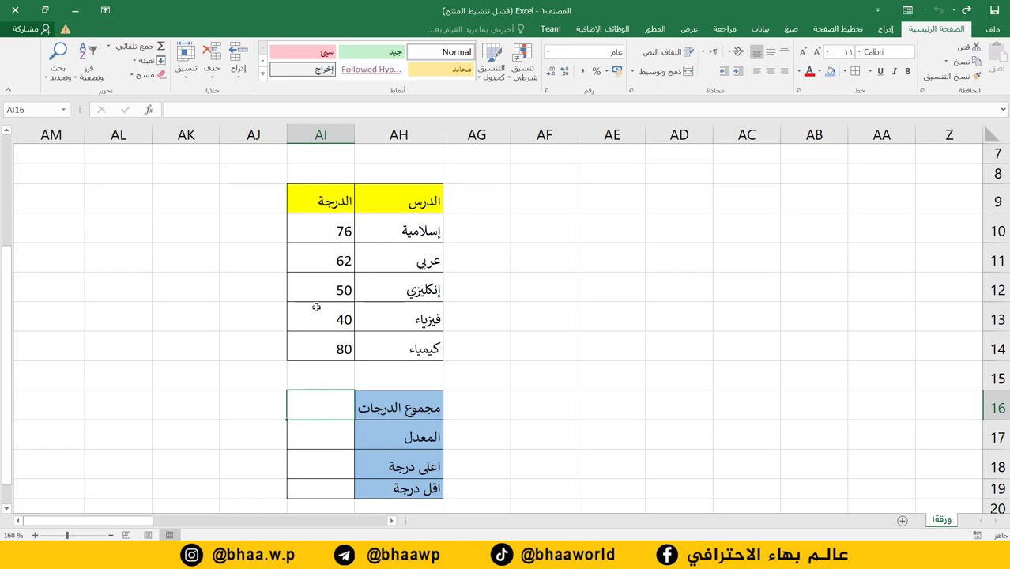
pyautogui.write('=')
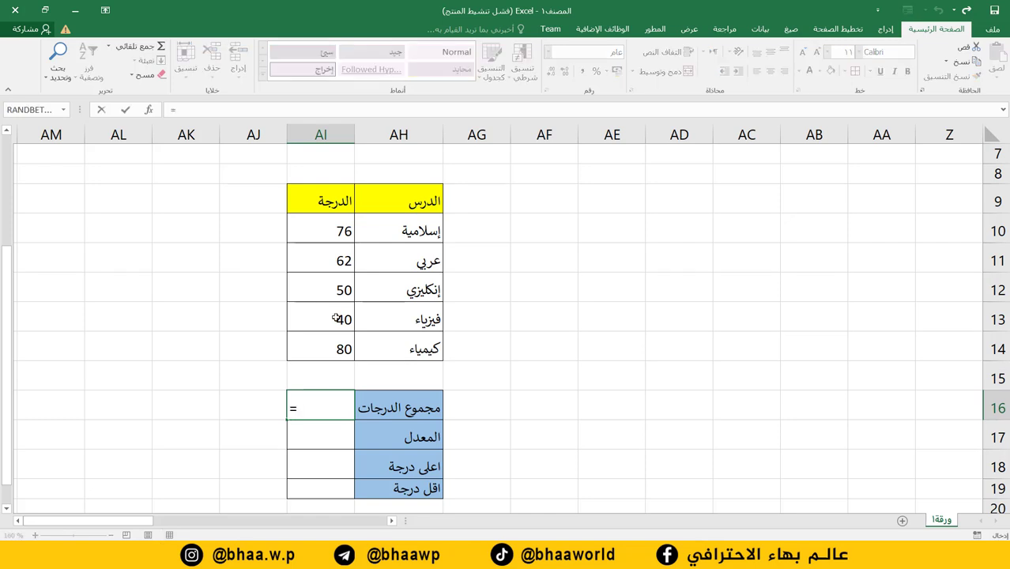
pyautogui.click(339, 346)
pyautogui.write('+')
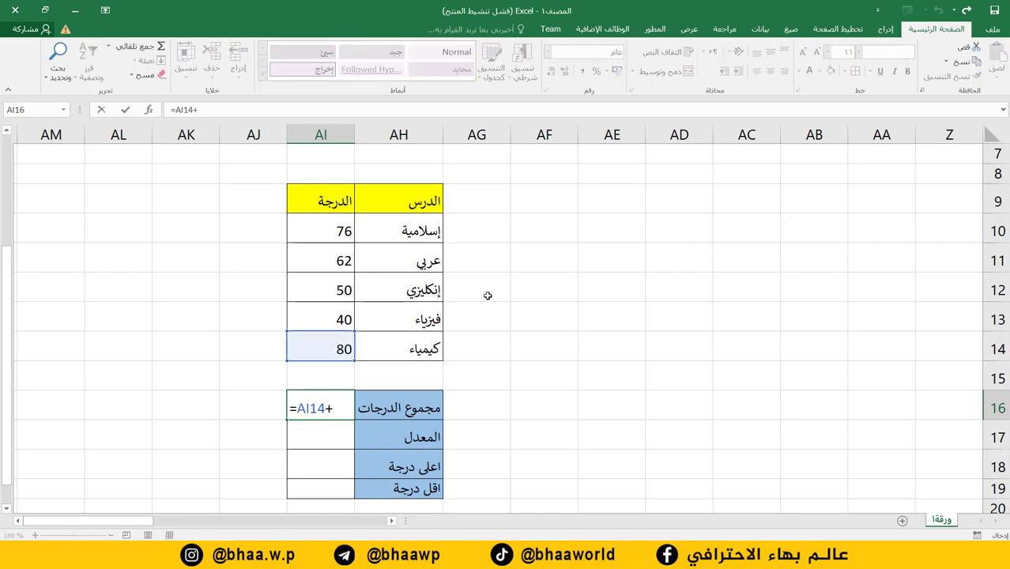
pyautogui.click(345, 314)
pyautogui.write('+')
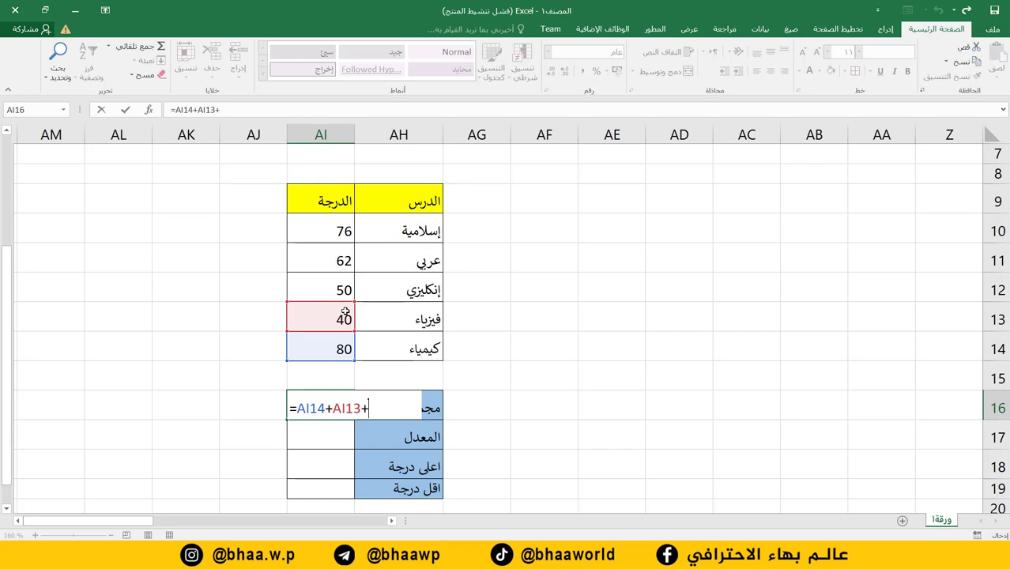
pyautogui.click(332, 291)
pyautogui.write('+')
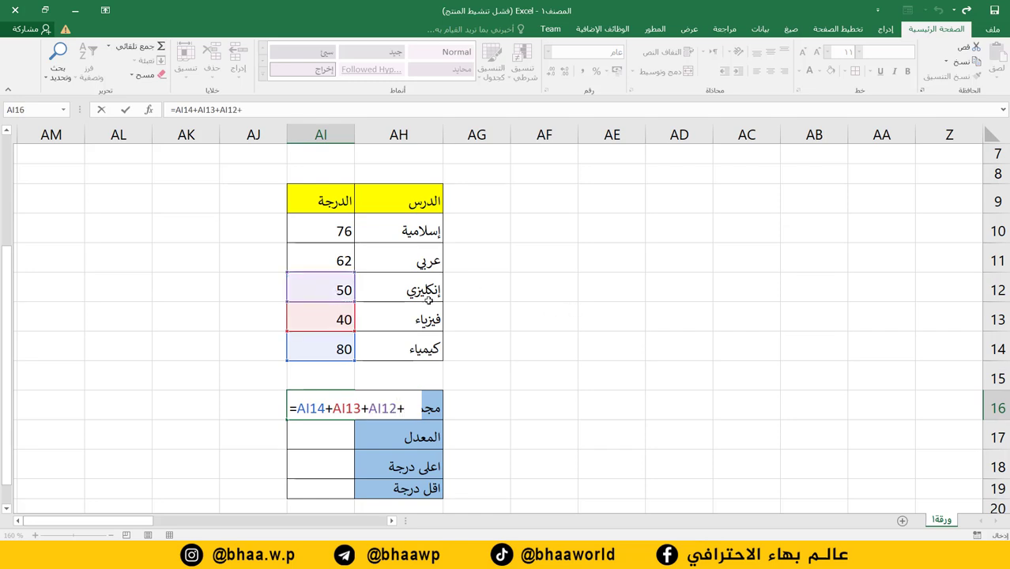
pyautogui.click(328, 251)
pyautogui.write('+')
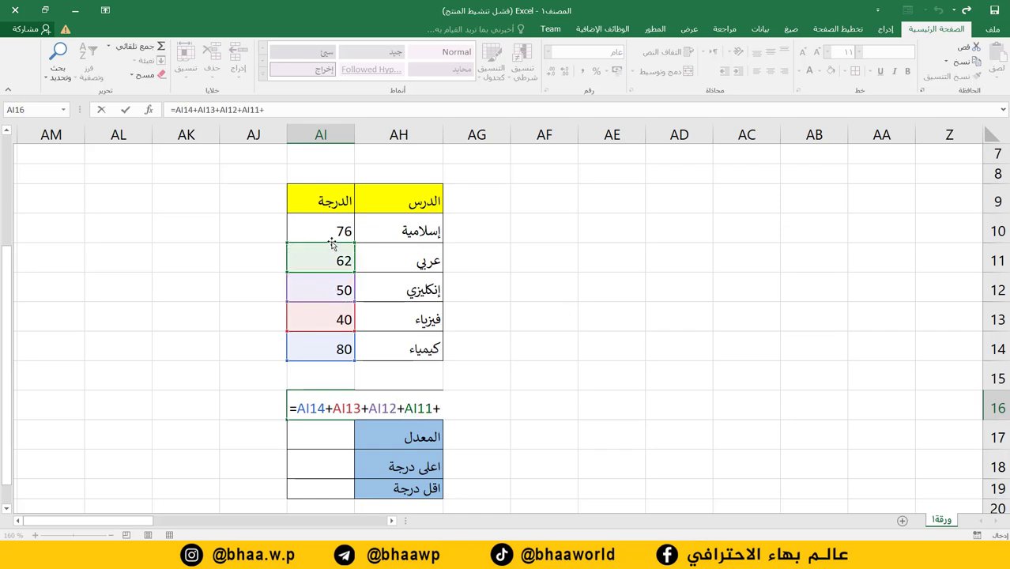
pyautogui.click(336, 230)
pyautogui.press('Return')
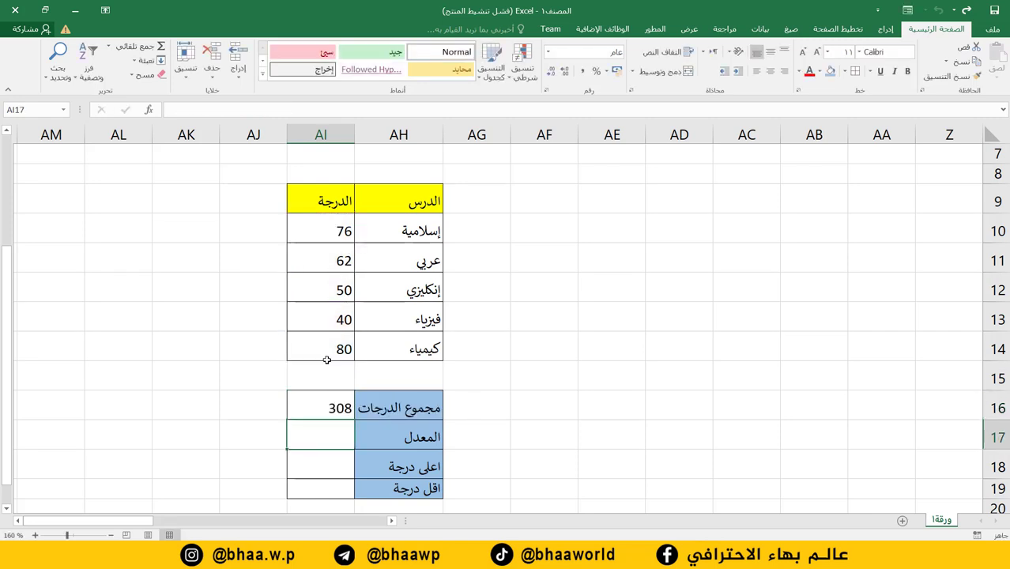
pyautogui.click(324, 395)
pyautogui.press('Delete')
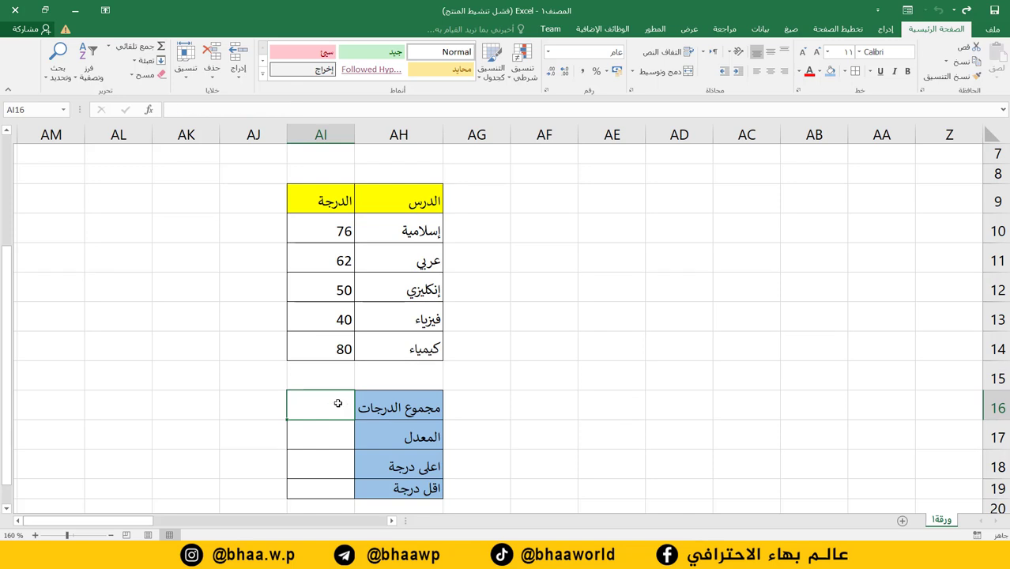
# With AI16 selected, show the AutoSum list: sum, average, count, max and min
pyautogui.click(226, 414)
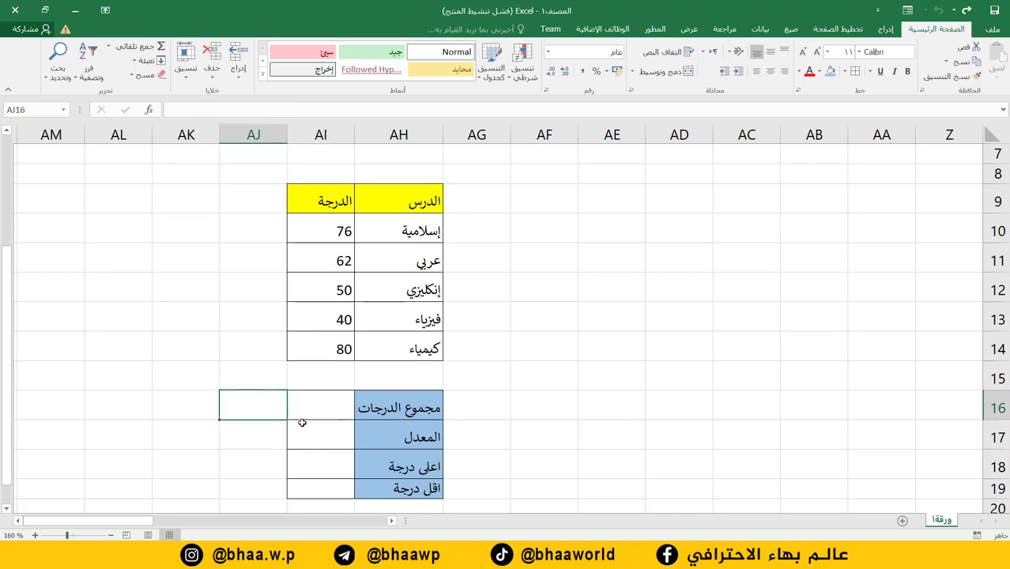
pyautogui.click(324, 405)
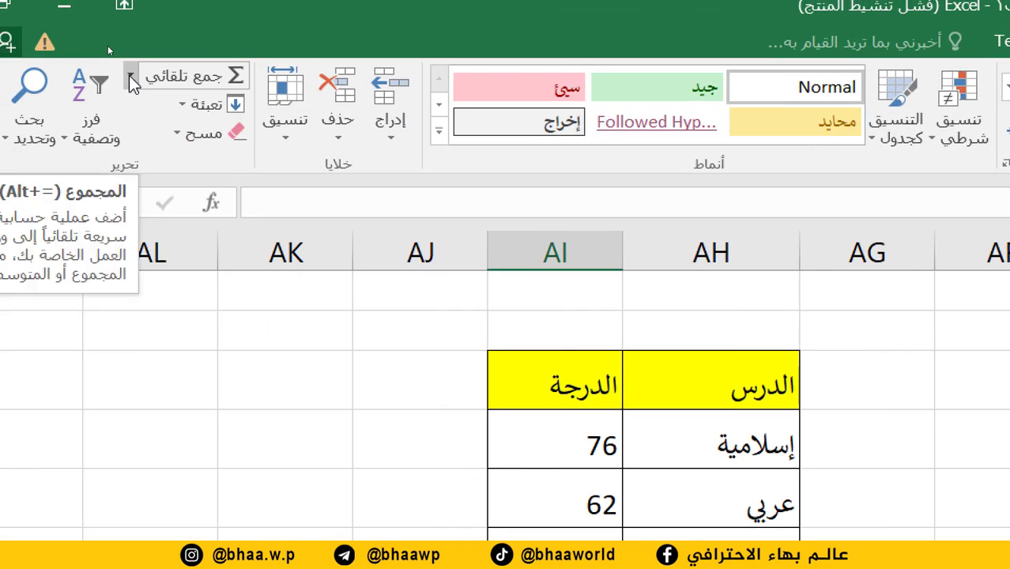
pyautogui.click(131, 77)
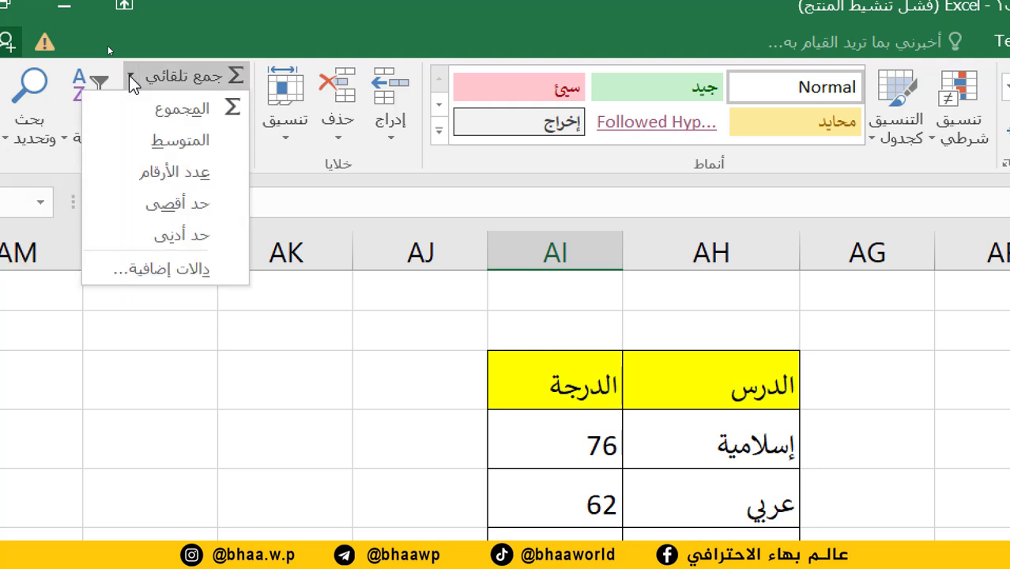
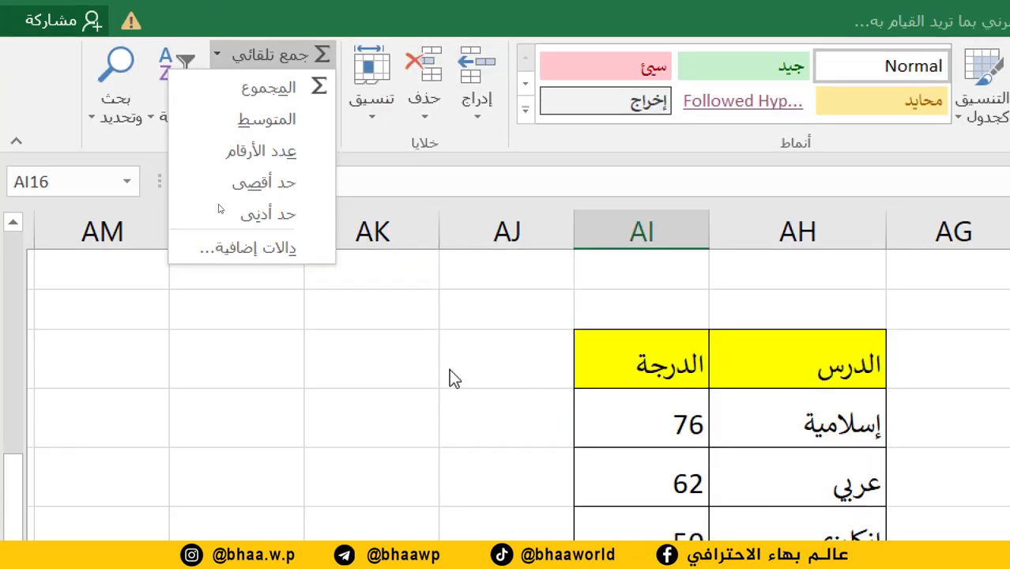
# Try an AutoSum total of the grades in AI16, then clear it to redo
pyautogui.click(421, 379)
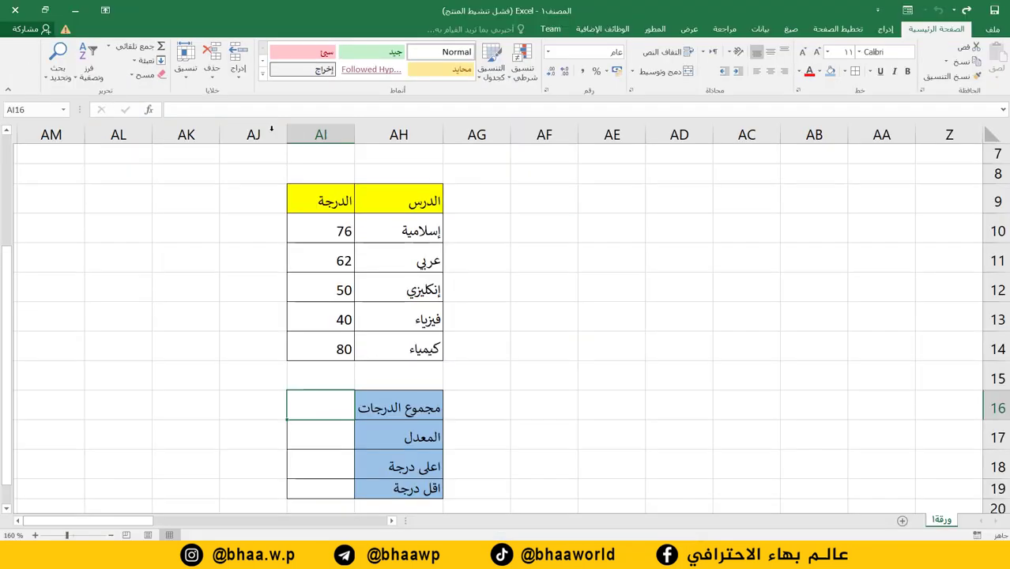
pyautogui.click(244, 404)
pyautogui.click(320, 406)
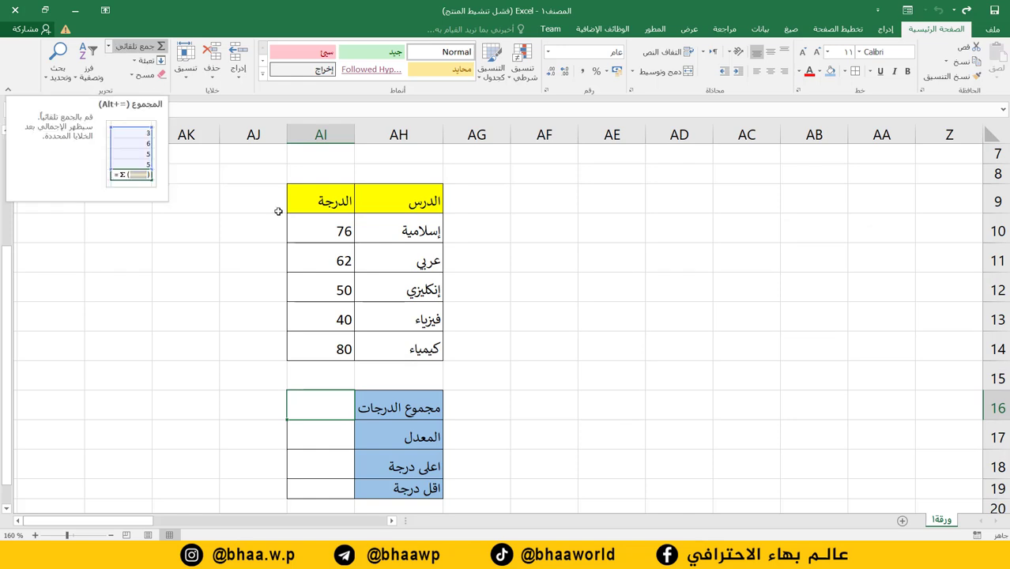
pyautogui.click(108, 46)
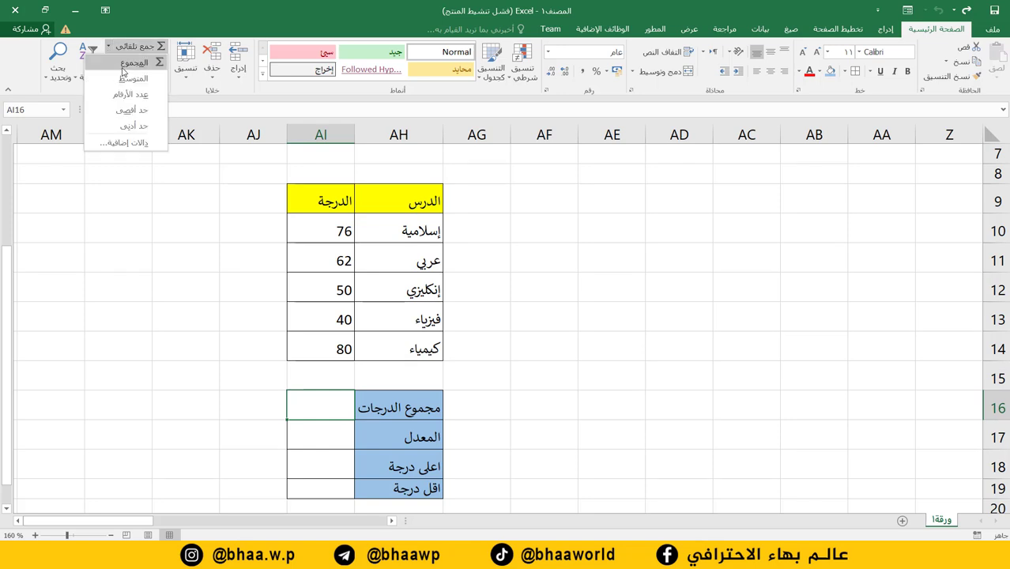
pyautogui.click(111, 64)
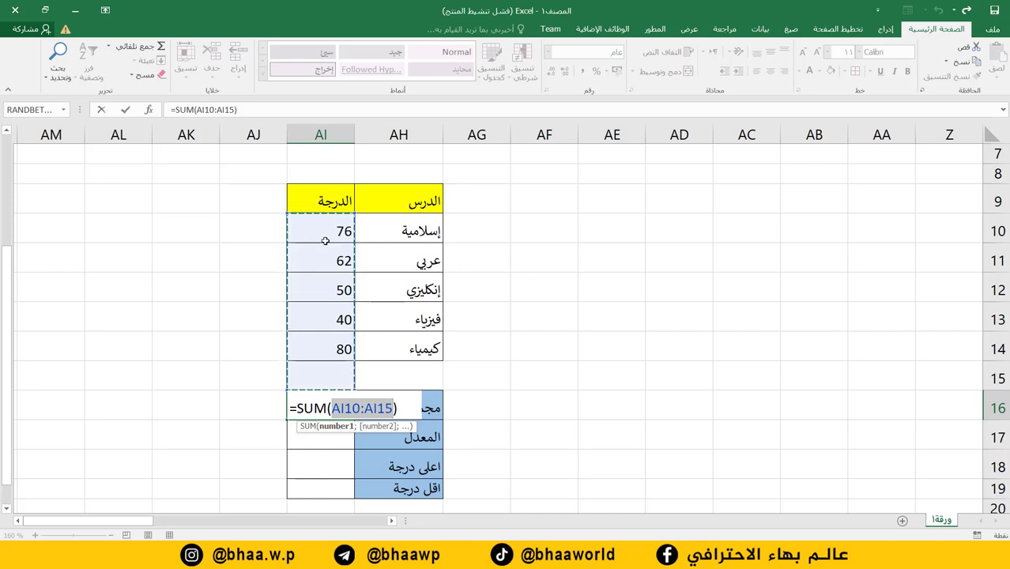
pyautogui.click(211, 266)
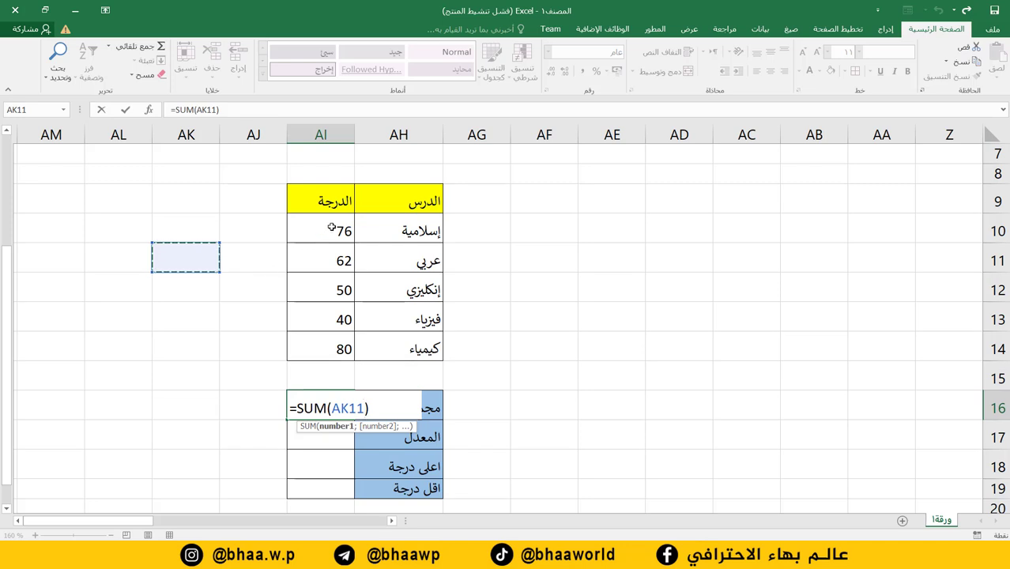
pyautogui.moveTo(332, 227); pyautogui.dragTo(332, 337)
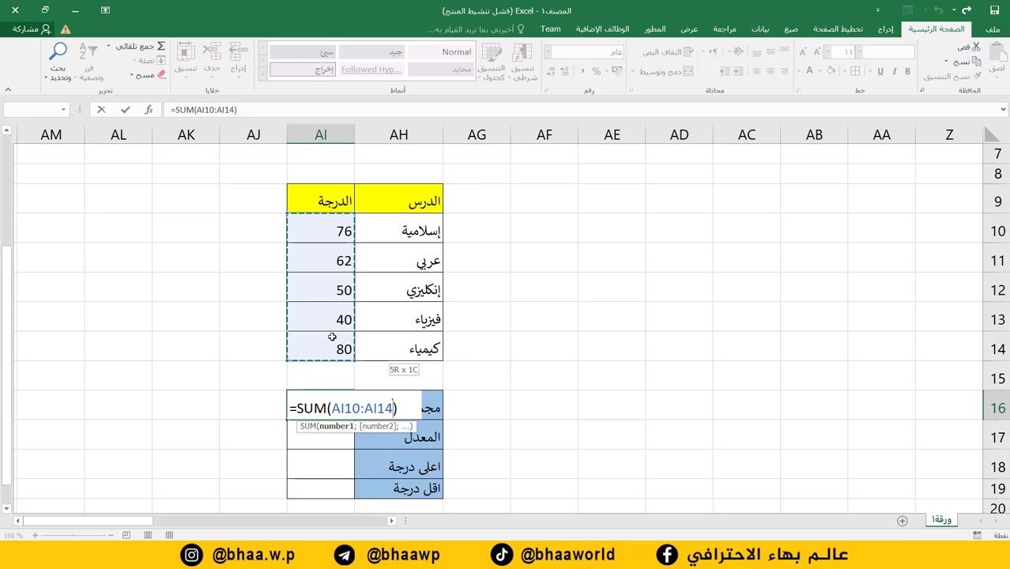
pyautogui.press('Return')
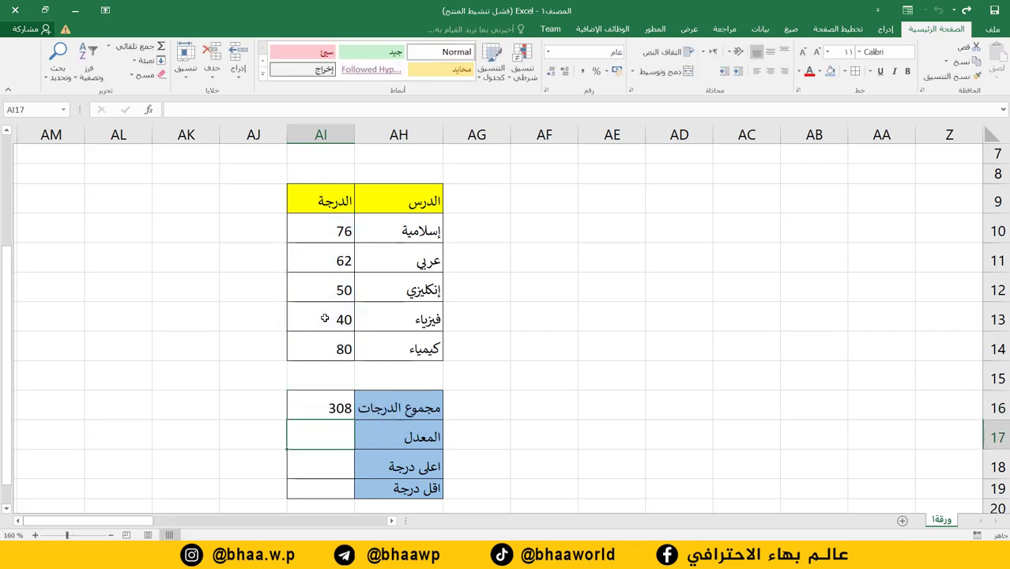
pyautogui.click(176, 372)
pyautogui.click(310, 404)
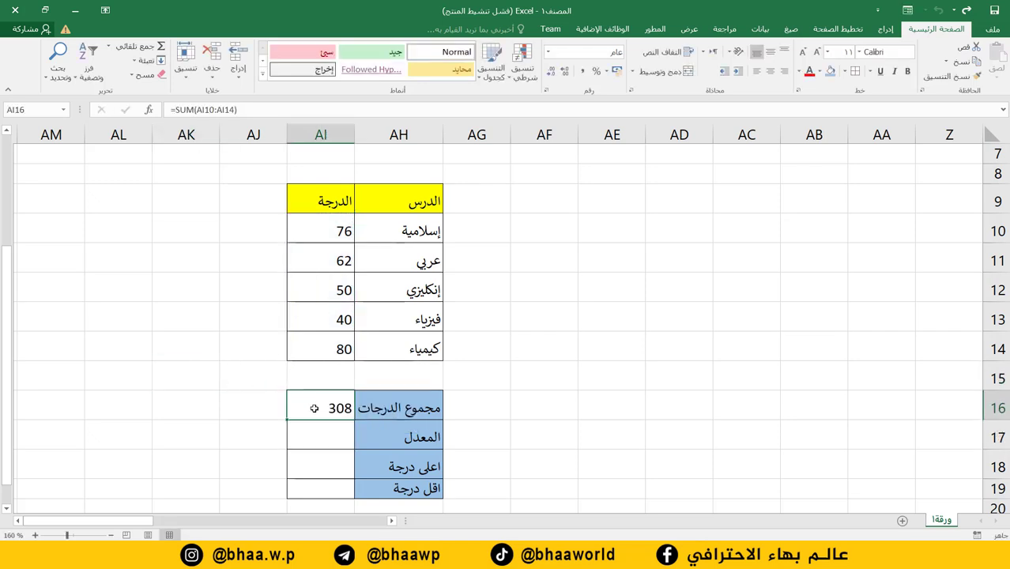
pyautogui.press('Delete')
# Quick-sum the five selected grades and delete the stray total that lands in AI15
pyautogui.click(230, 321)
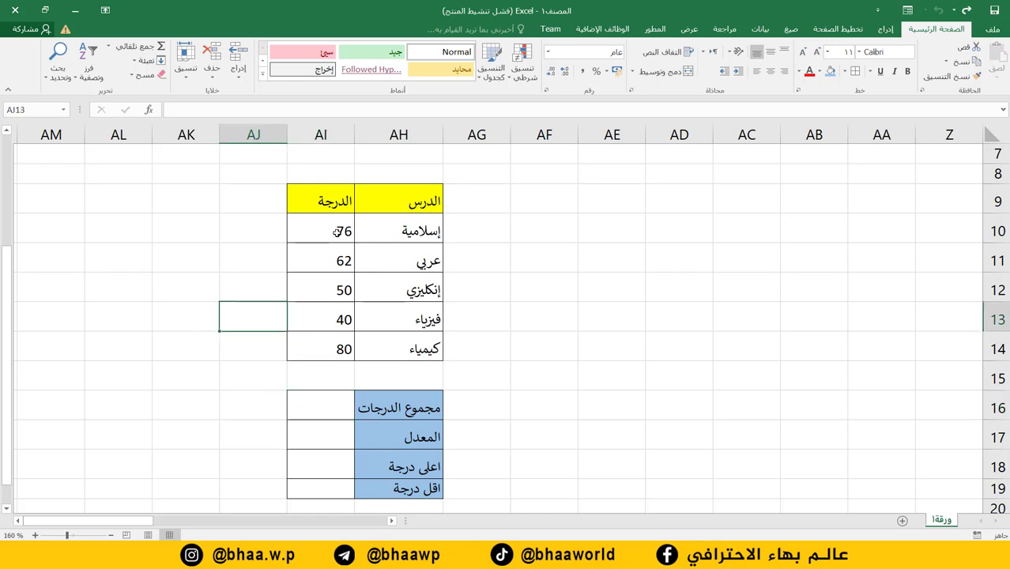
pyautogui.moveTo(342, 230); pyautogui.dragTo(338, 349)
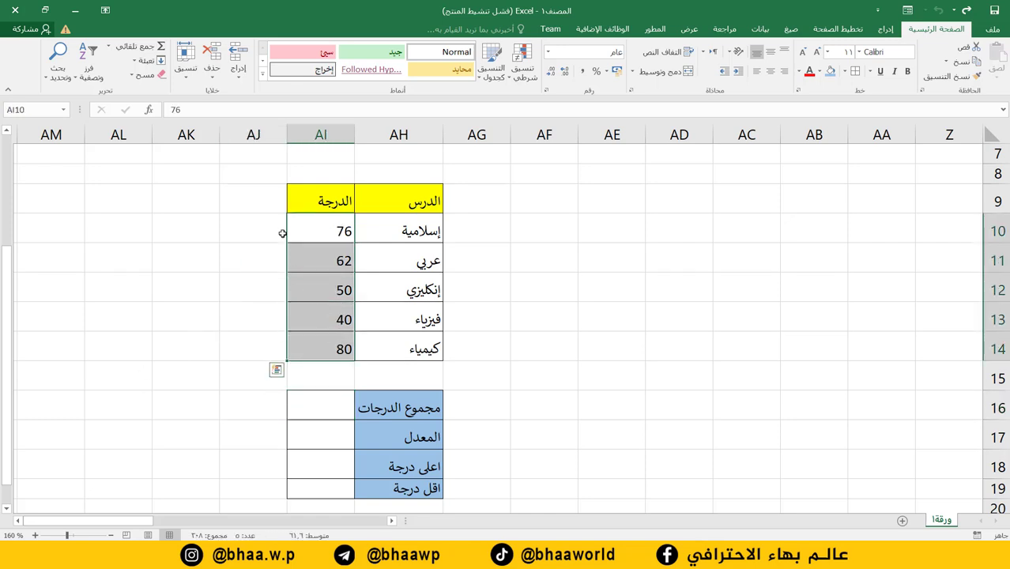
pyautogui.click(109, 46)
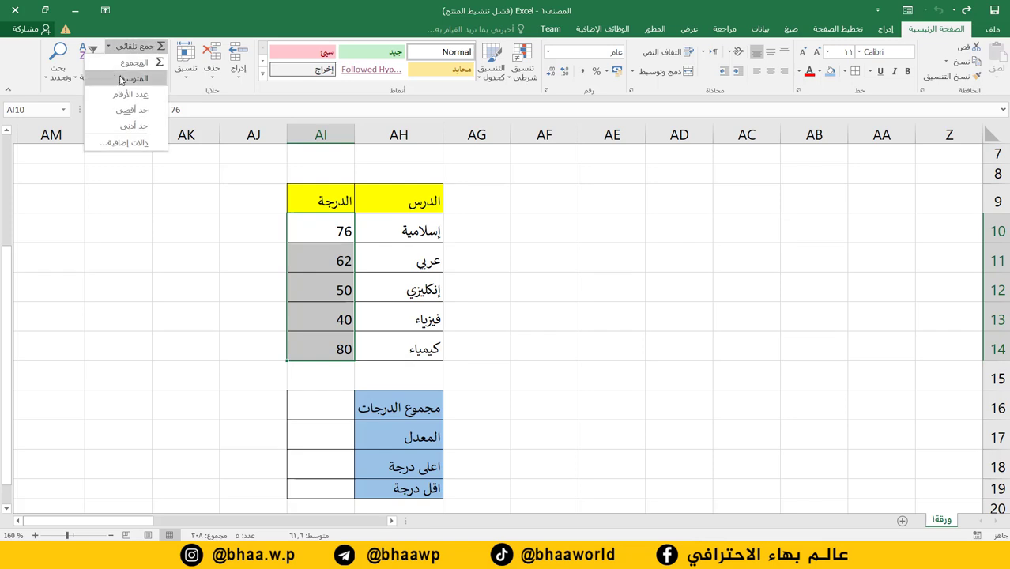
pyautogui.click(341, 371)
pyautogui.press('Delete')
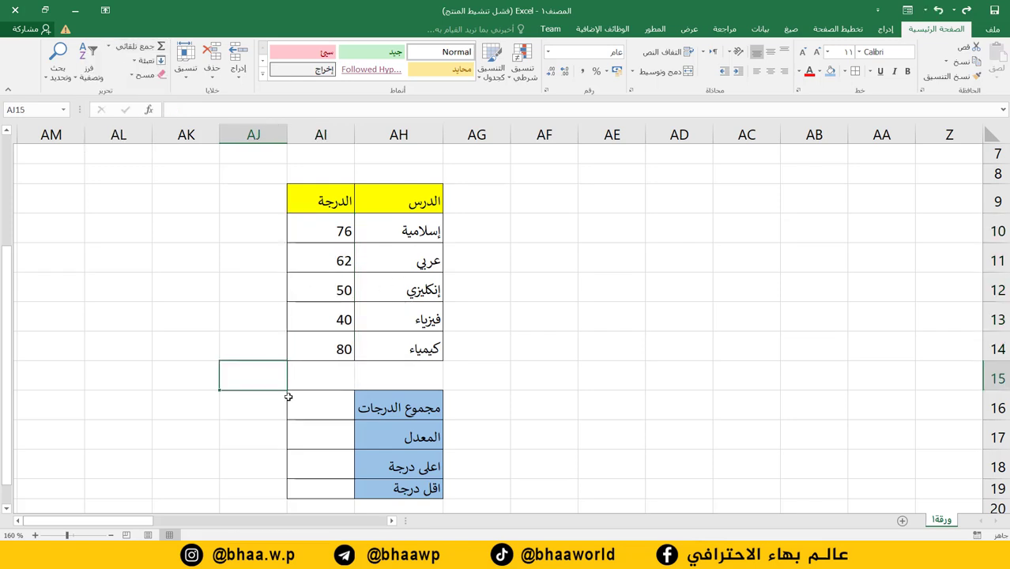
pyautogui.click(320, 407)
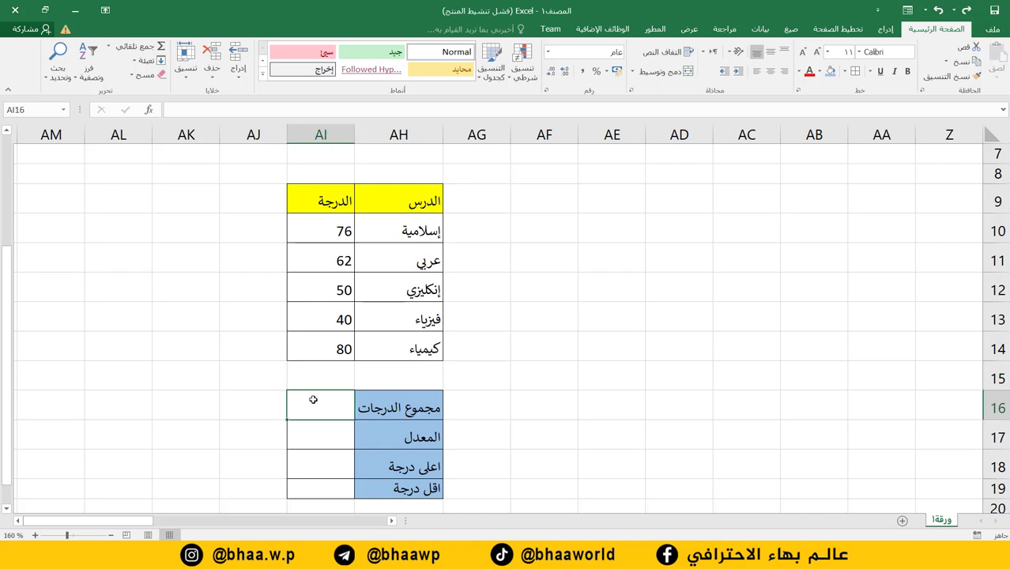
# Enter =SUM(AI10:AI14) in AI16, giving a total of 308
pyautogui.click(110, 47)
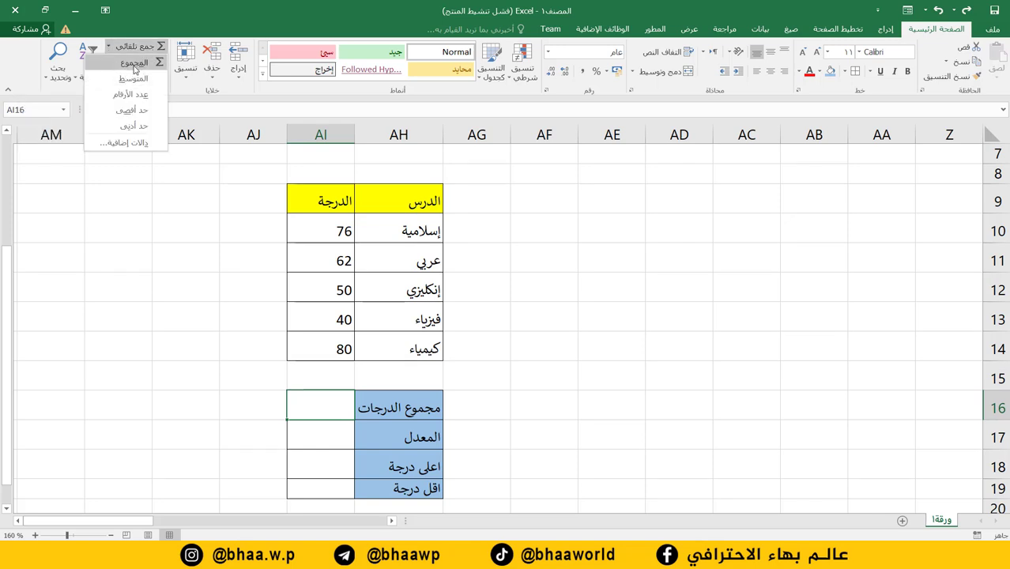
pyautogui.click(134, 62)
pyautogui.click(337, 237)
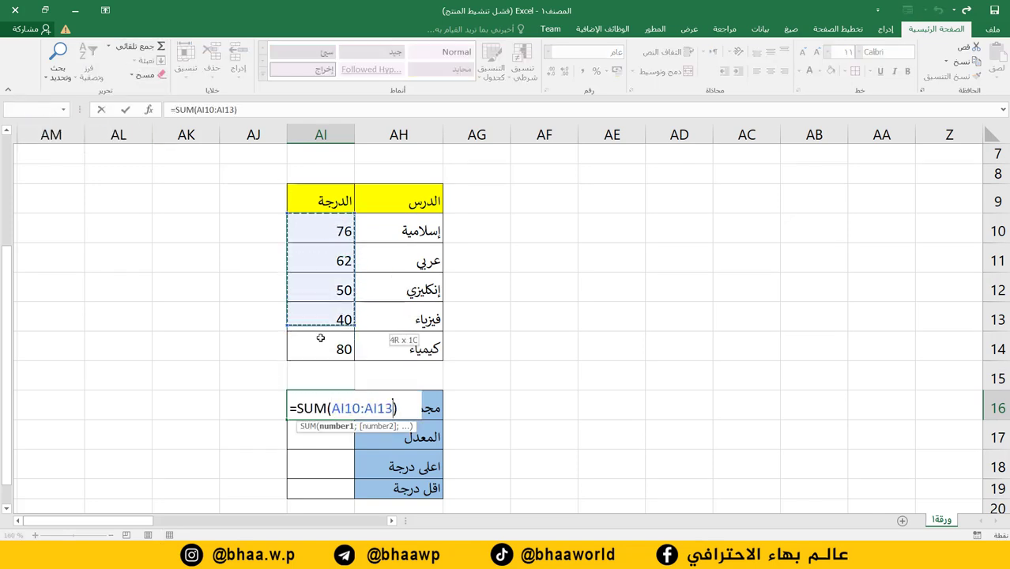
pyautogui.moveTo(336, 237); pyautogui.dragTo(308, 340)
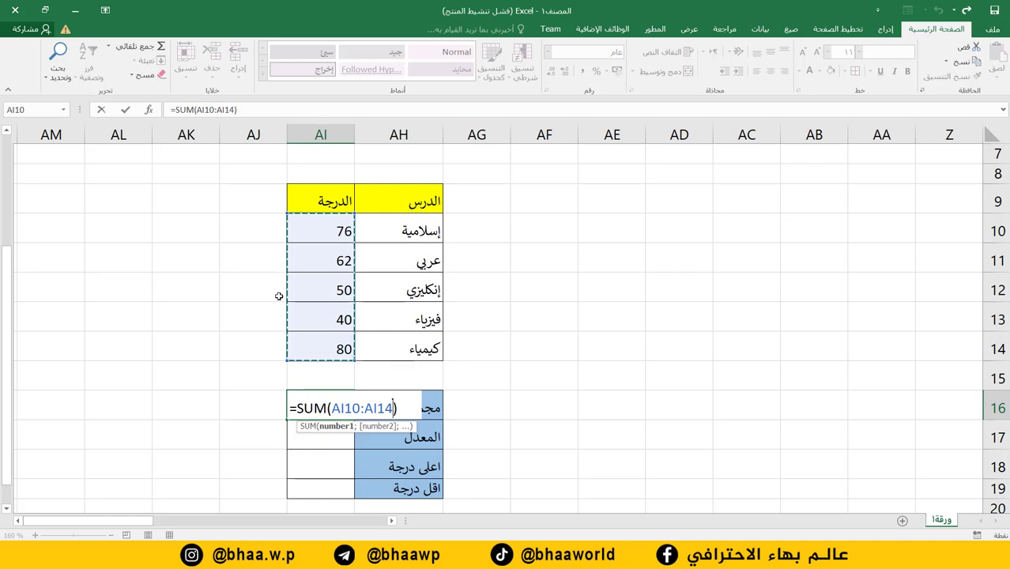
pyautogui.press('Return')
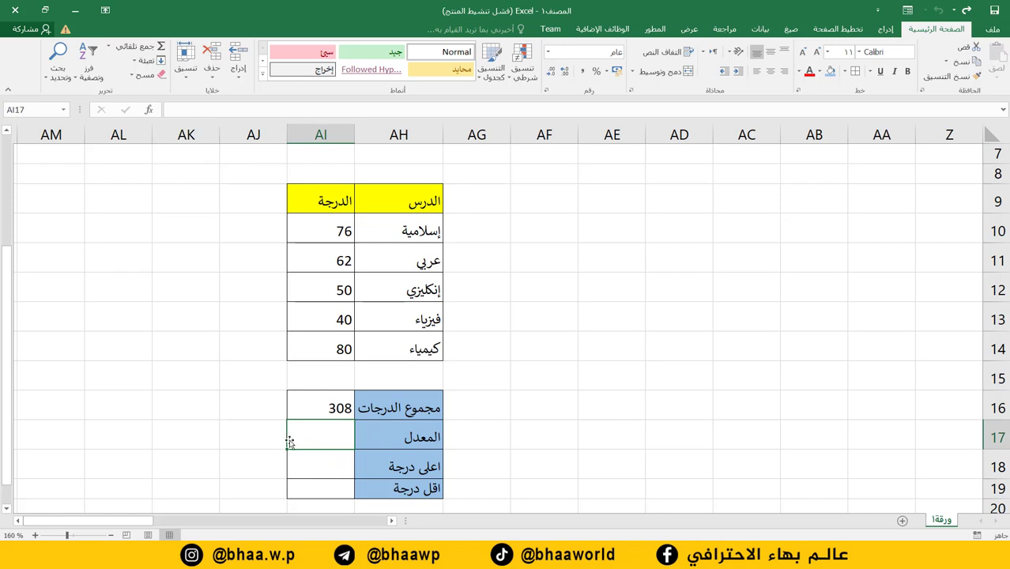
# Enter =AVERAGE(AI10:AI14) in AI17, giving an average of 61.6
pyautogui.click(108, 48)
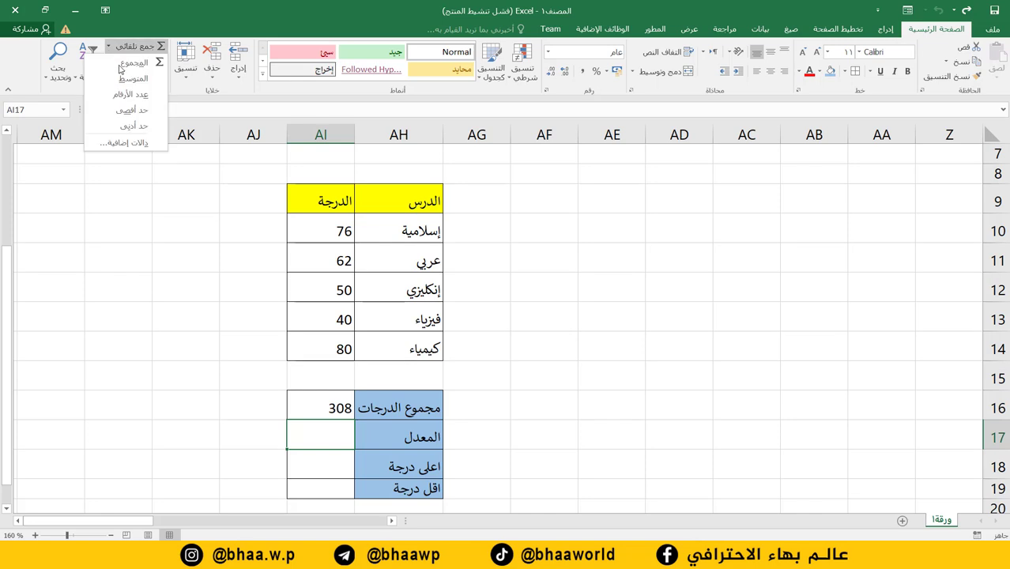
pyautogui.click(132, 79)
pyautogui.moveTo(342, 226); pyautogui.dragTo(337, 338)
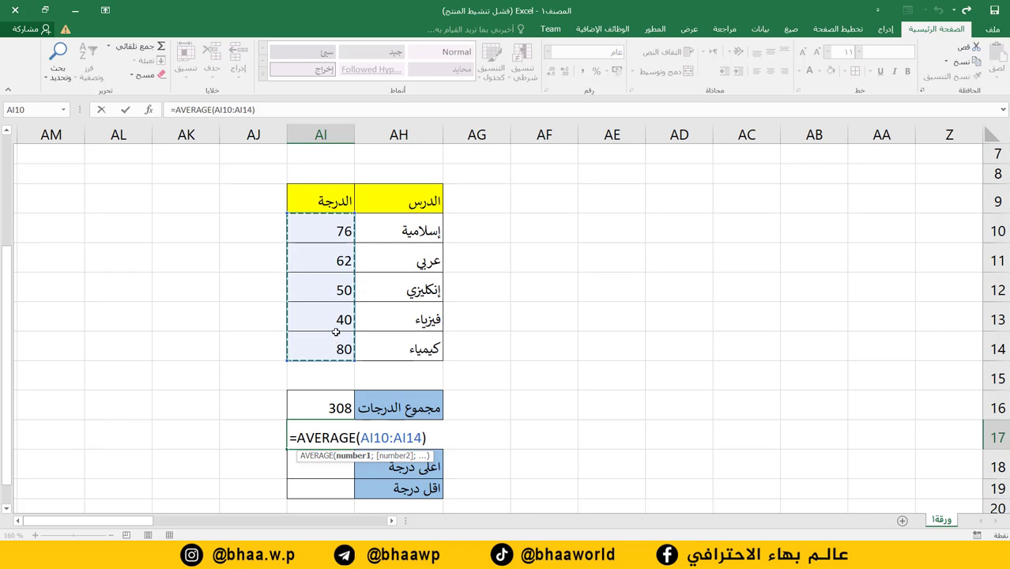
pyautogui.press('Return')
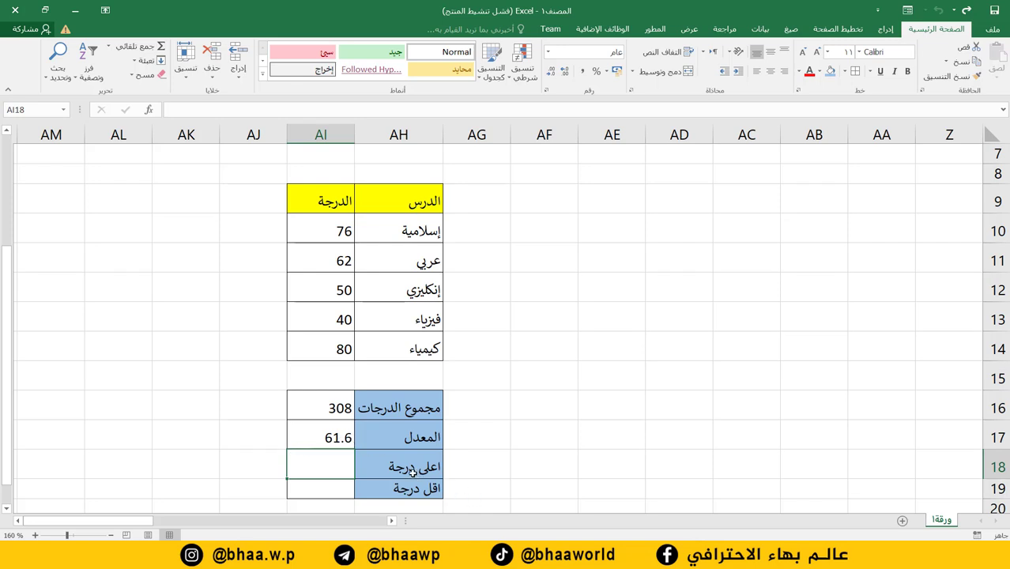
# Enter =MAX(AI10:AI14) in AI18, showing the highest grade 80
pyautogui.click(110, 46)
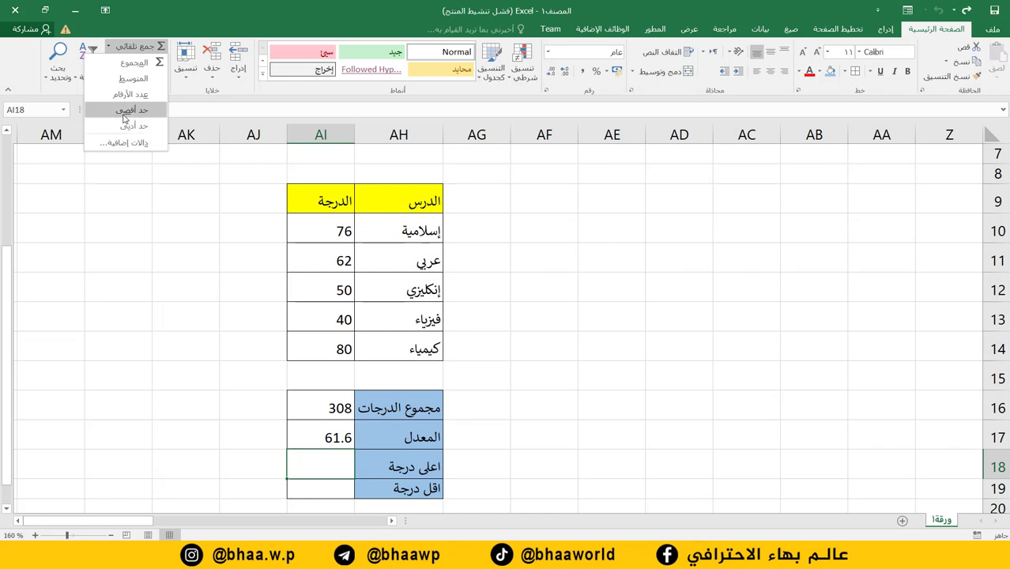
pyautogui.click(127, 111)
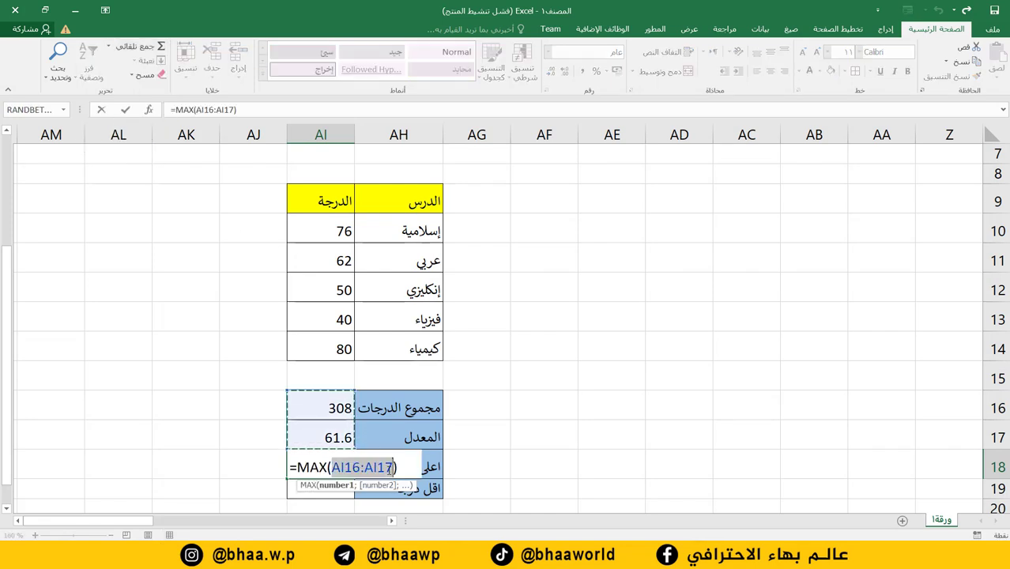
pyautogui.moveTo(336, 233); pyautogui.dragTo(325, 342)
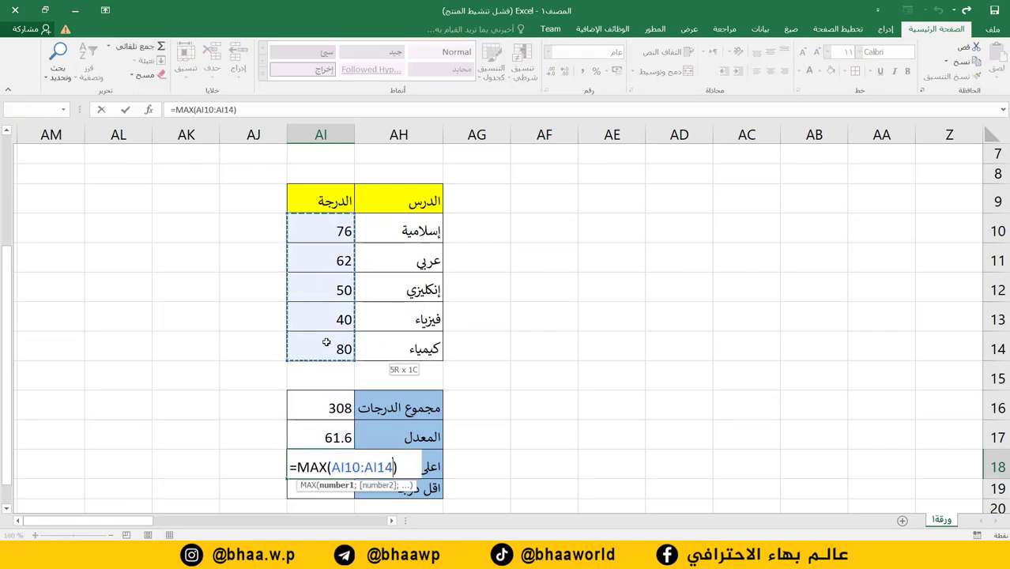
pyautogui.press('Return')
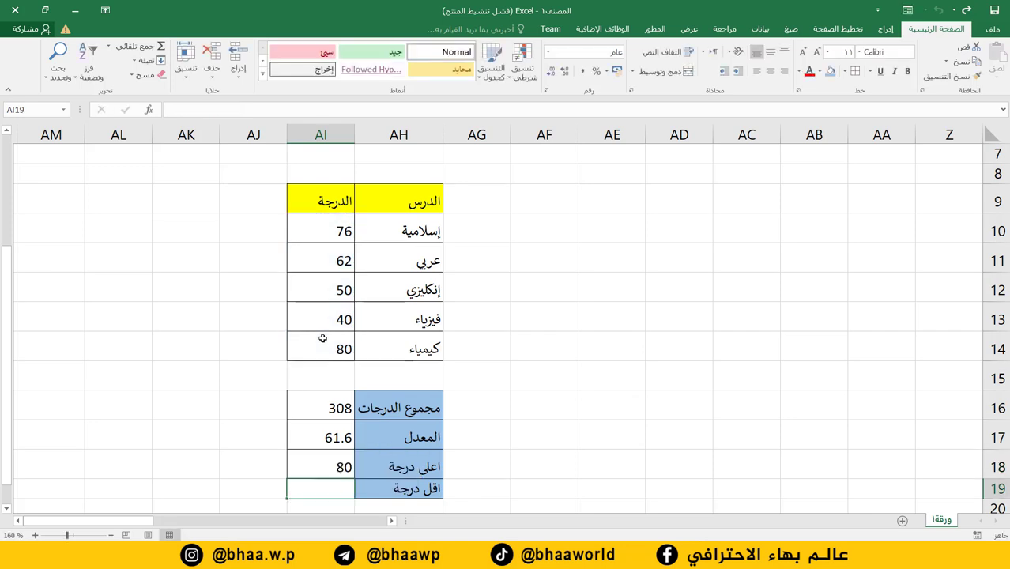
# Enter =MIN(AI10:AI14) in AI19, showing the lowest grade 40
pyautogui.click(108, 46)
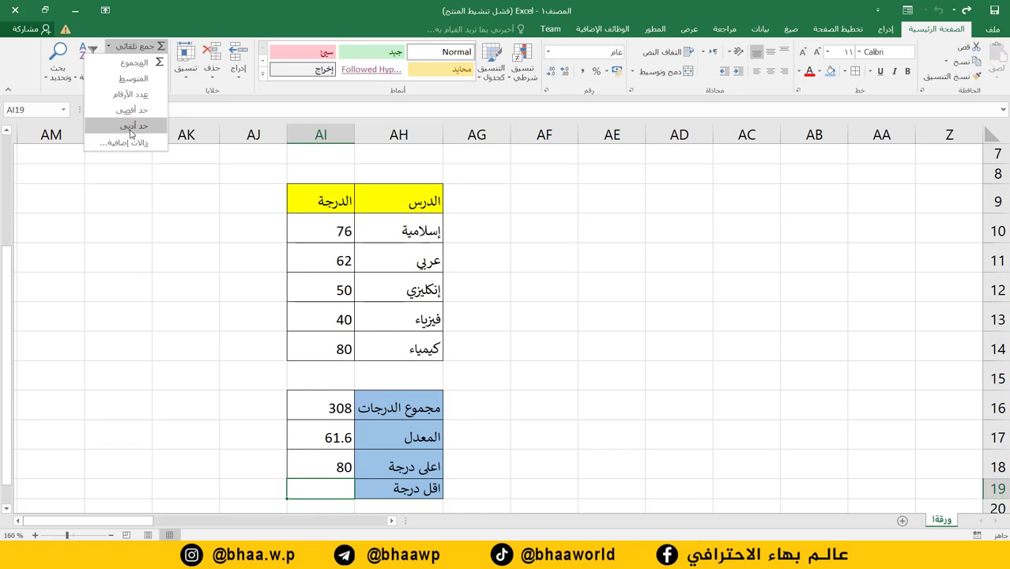
pyautogui.click(132, 128)
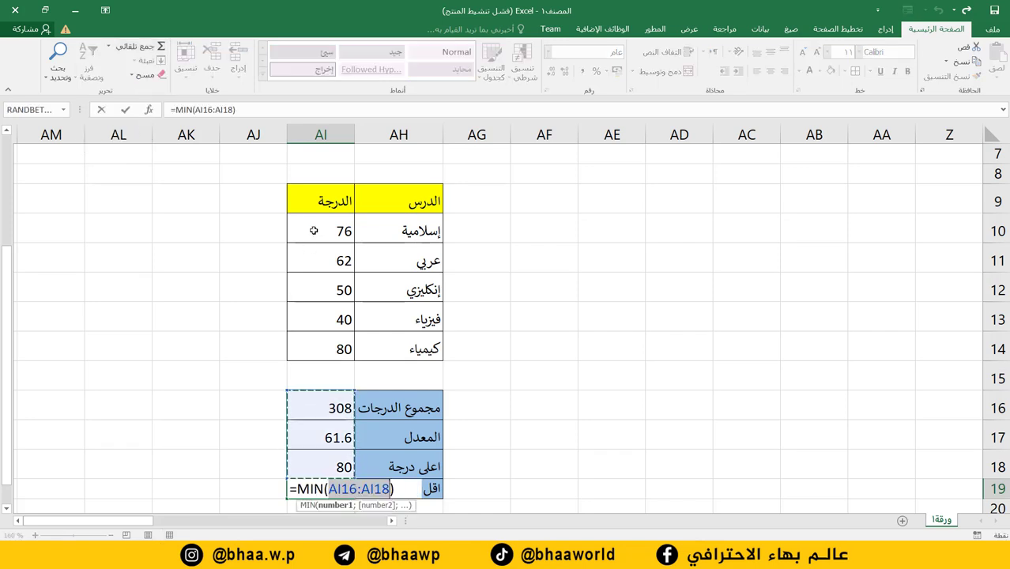
pyautogui.moveTo(317, 227); pyautogui.dragTo(317, 348)
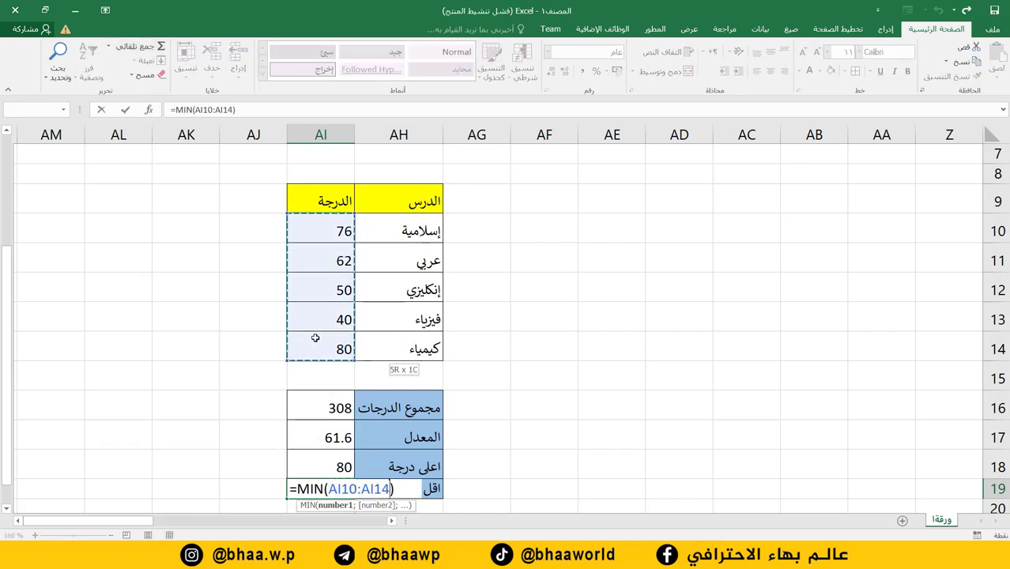
pyautogui.moveTo(324, 403); pyautogui.dragTo(333, 461)
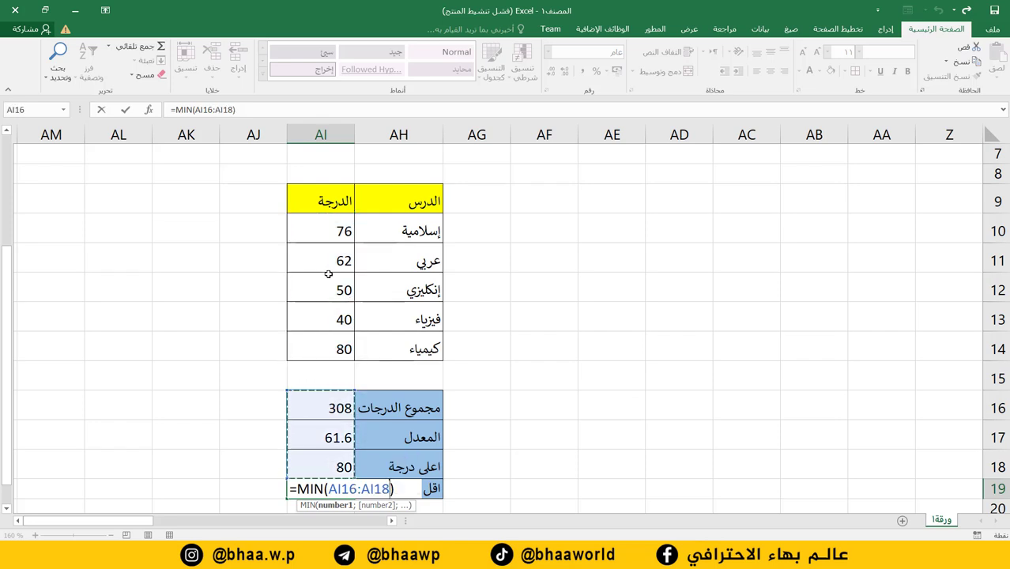
pyautogui.moveTo(329, 234); pyautogui.dragTo(320, 348)
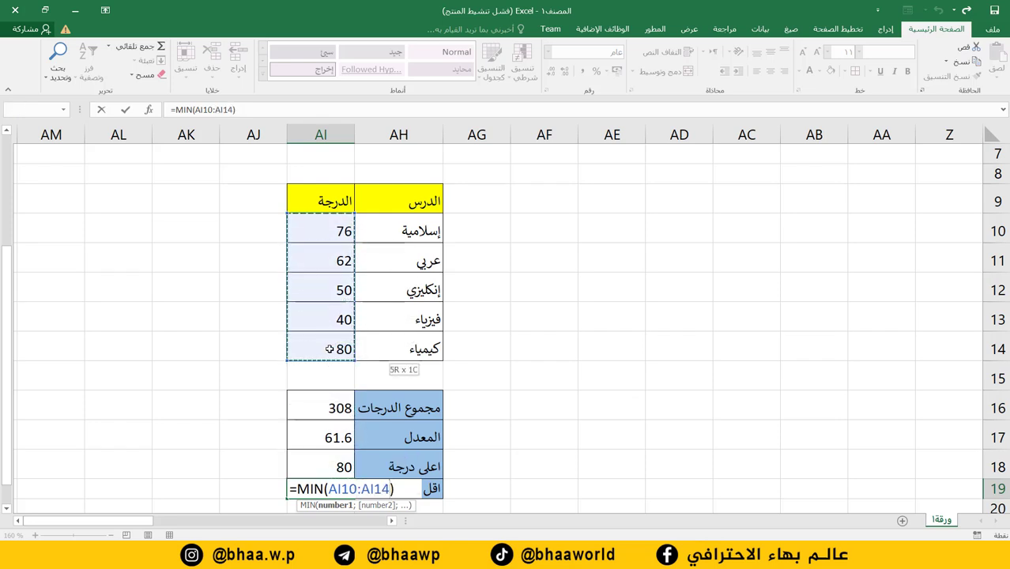
pyautogui.click(309, 235)
pyautogui.moveTo(316, 231)
pyautogui.mouseDown()
pyautogui.moveTo(322, 358)
pyautogui.moveTo(302, 362)
pyautogui.mouseUp()
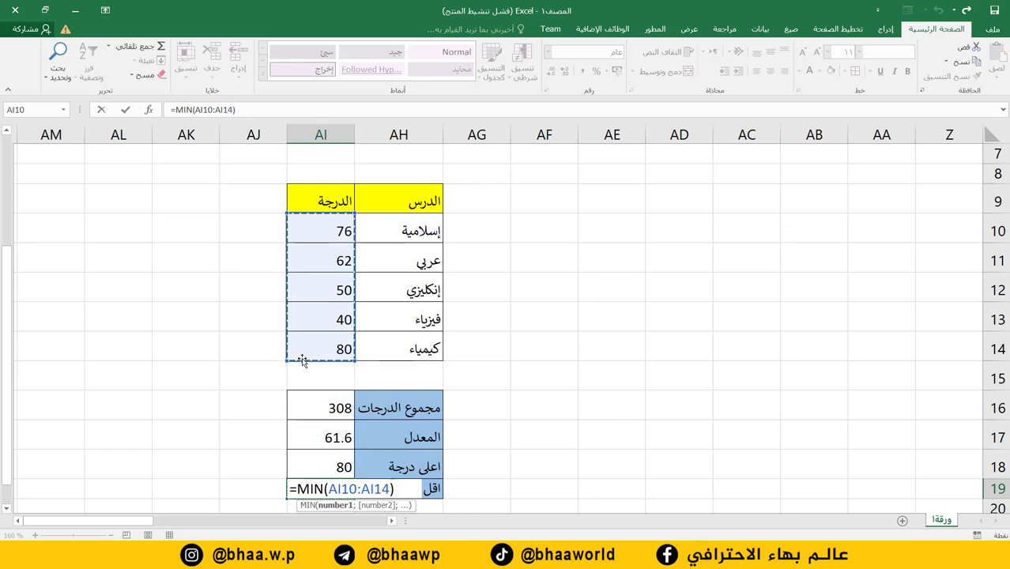
pyautogui.press('Return')
# Change the physics grade in AI13 from 40 to 50, updating total to 318, average 63.6, lowest 50
pyautogui.click(246, 426)
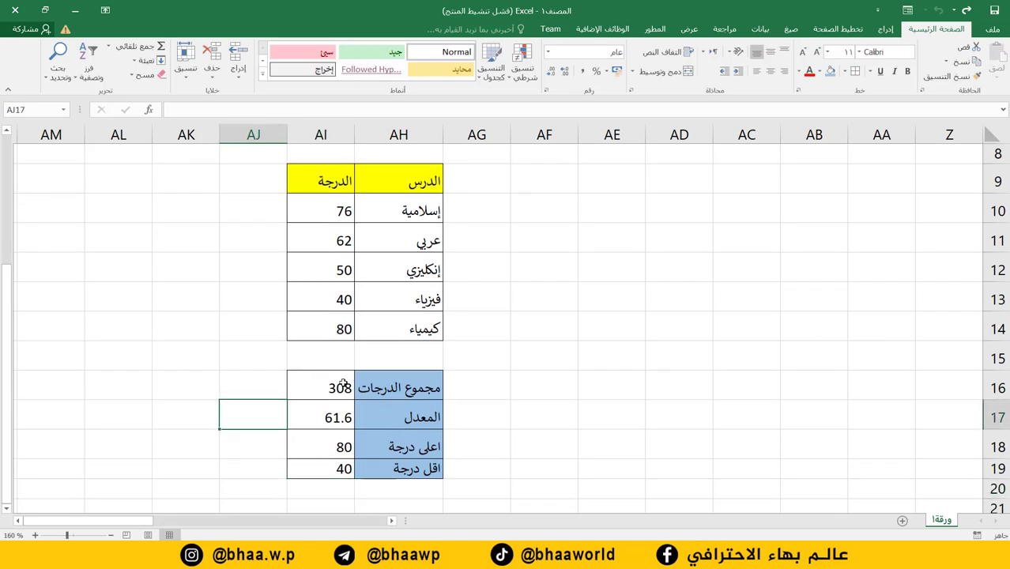
pyautogui.moveTo(316, 383); pyautogui.dragTo(330, 475)
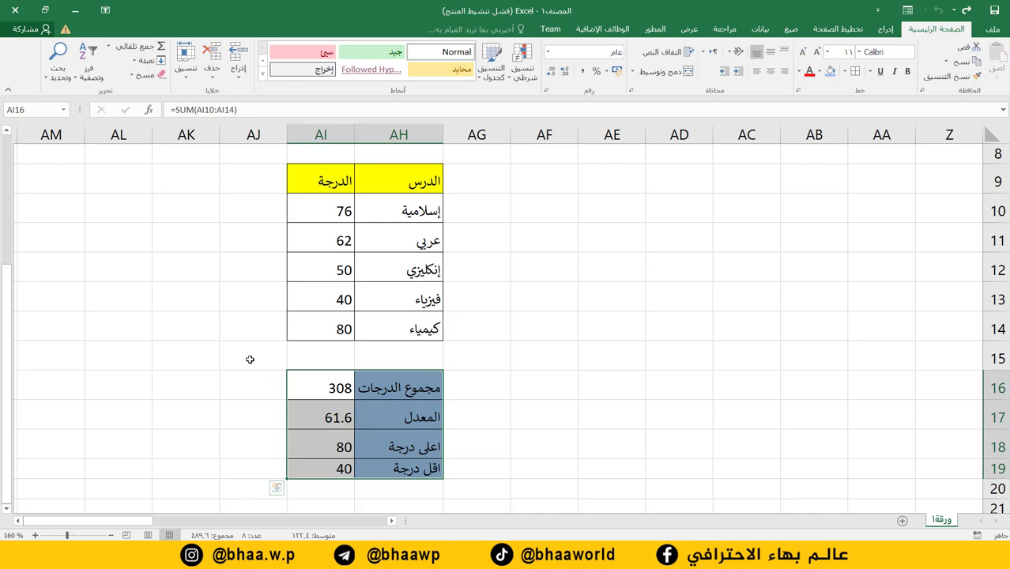
pyautogui.click(201, 363)
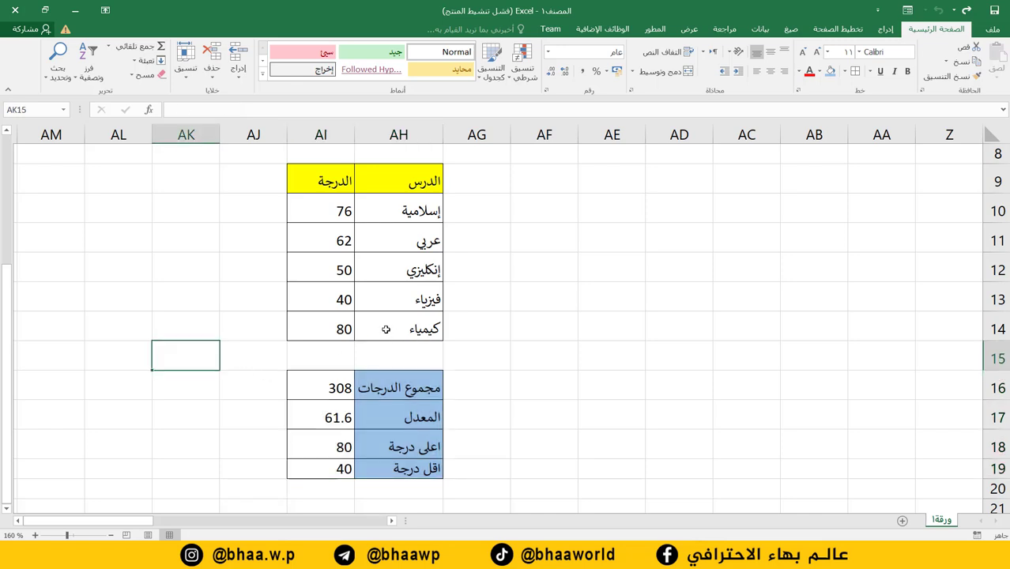
pyautogui.click(322, 302)
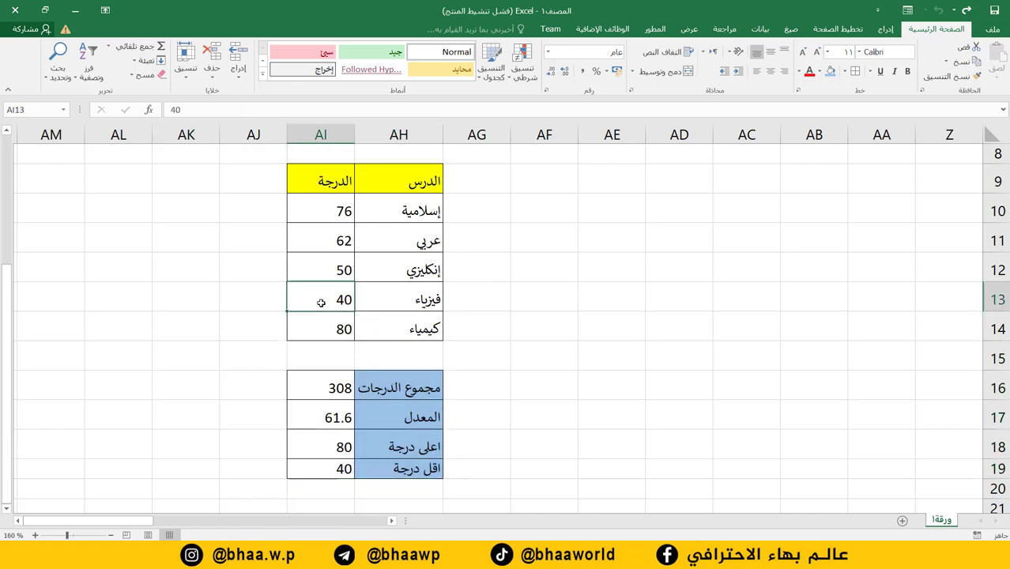
pyautogui.write('50')
pyautogui.press('Return')
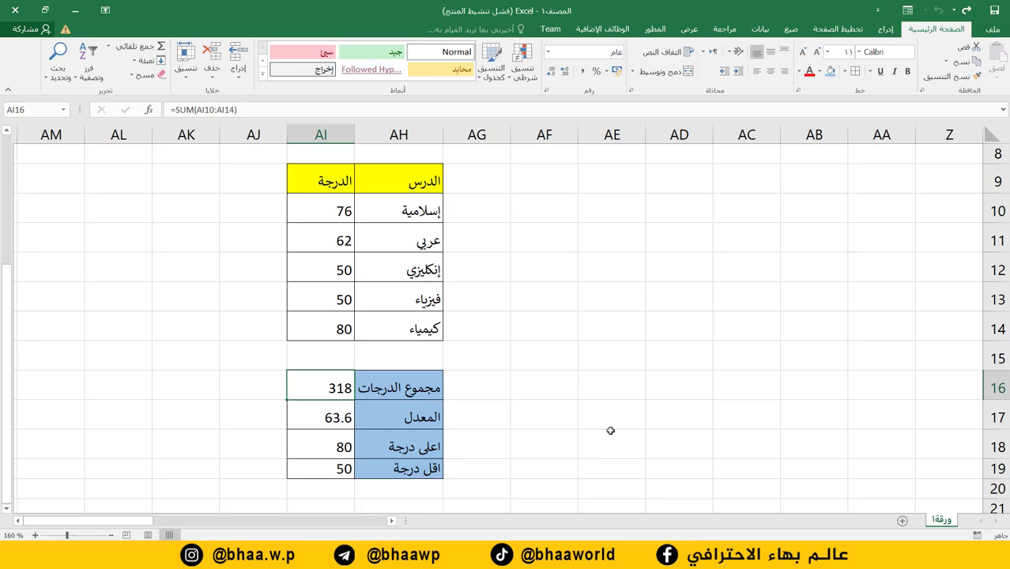
pyautogui.click(640, 385)
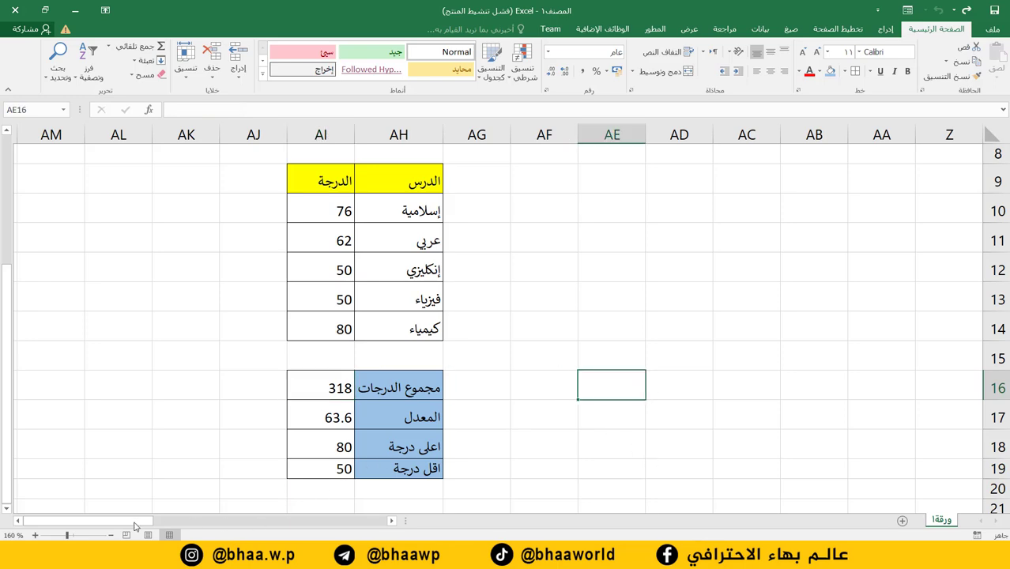
# Clear the existing sales totals in W10:W14
pyautogui.moveTo(99, 522)
pyautogui.mouseDown()
pyautogui.moveTo(198, 535)
pyautogui.moveTo(171, 535)
pyautogui.mouseUp()
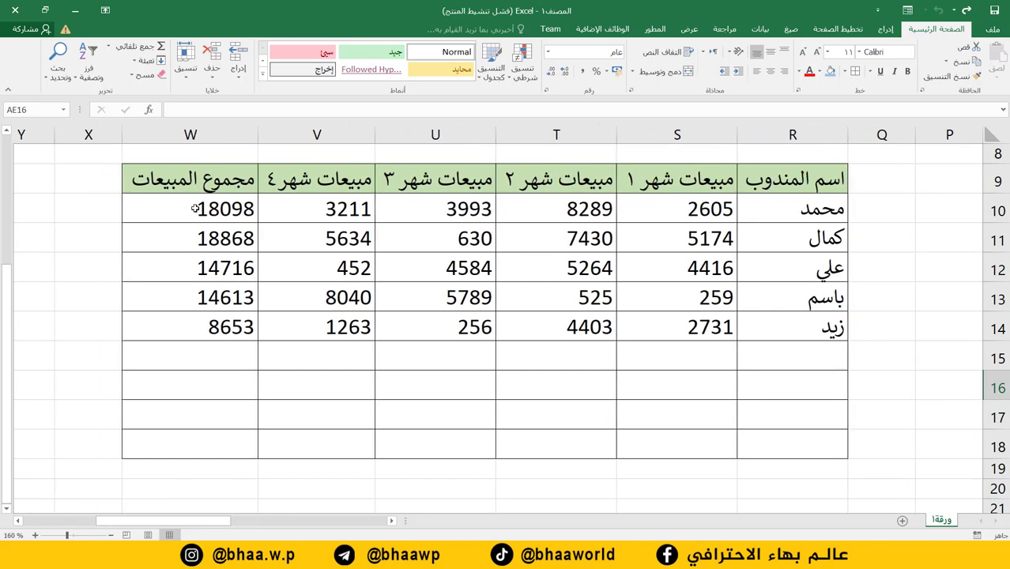
pyautogui.moveTo(198, 207); pyautogui.dragTo(169, 321)
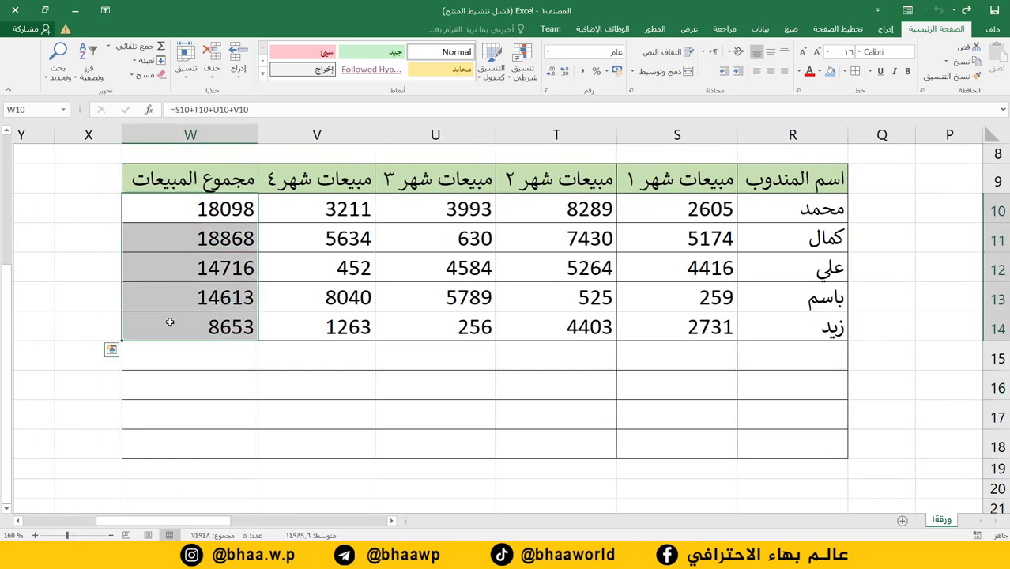
pyautogui.press('Delete')
pyautogui.click(168, 354)
# Enter =SUM(S10:V10) in W10 to total the first rep's four months, 18098
pyautogui.click(190, 206)
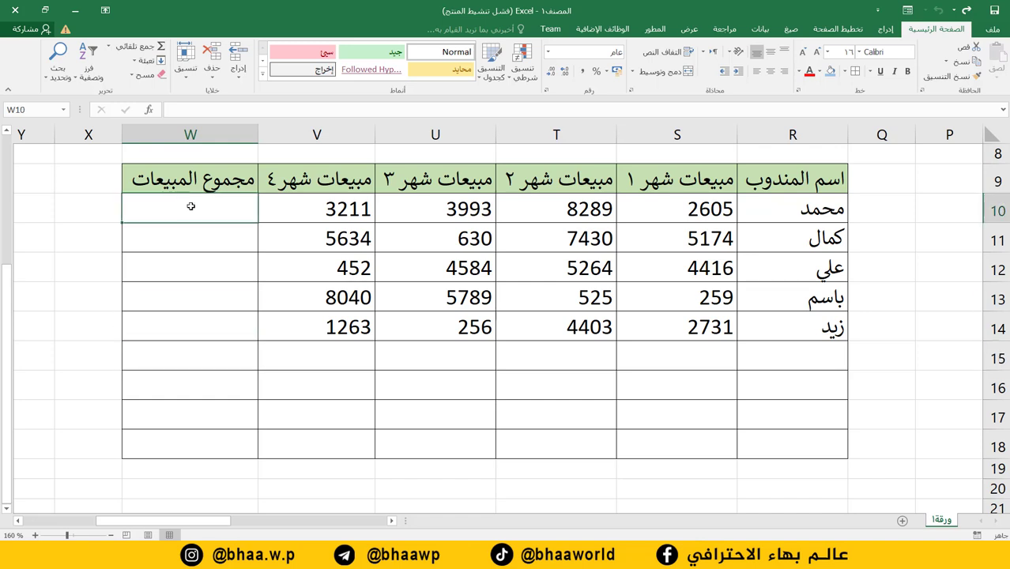
pyautogui.click(109, 48)
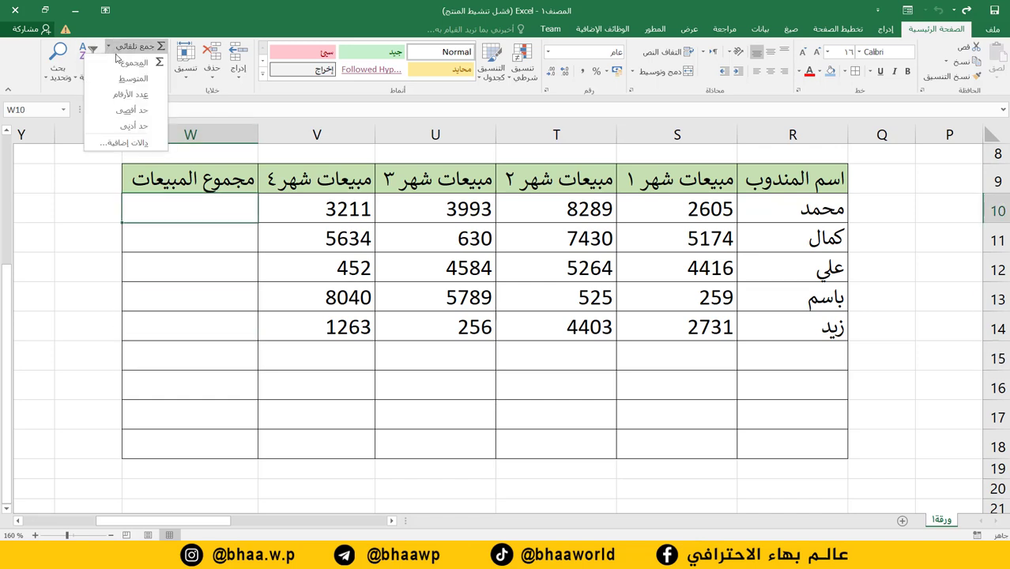
pyautogui.click(127, 63)
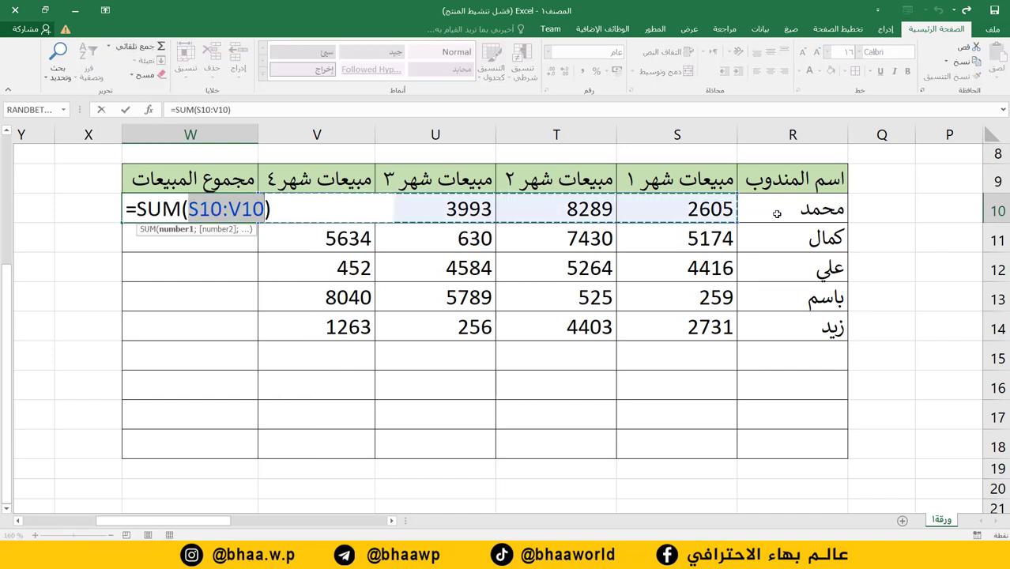
pyautogui.moveTo(695, 210); pyautogui.dragTo(319, 216)
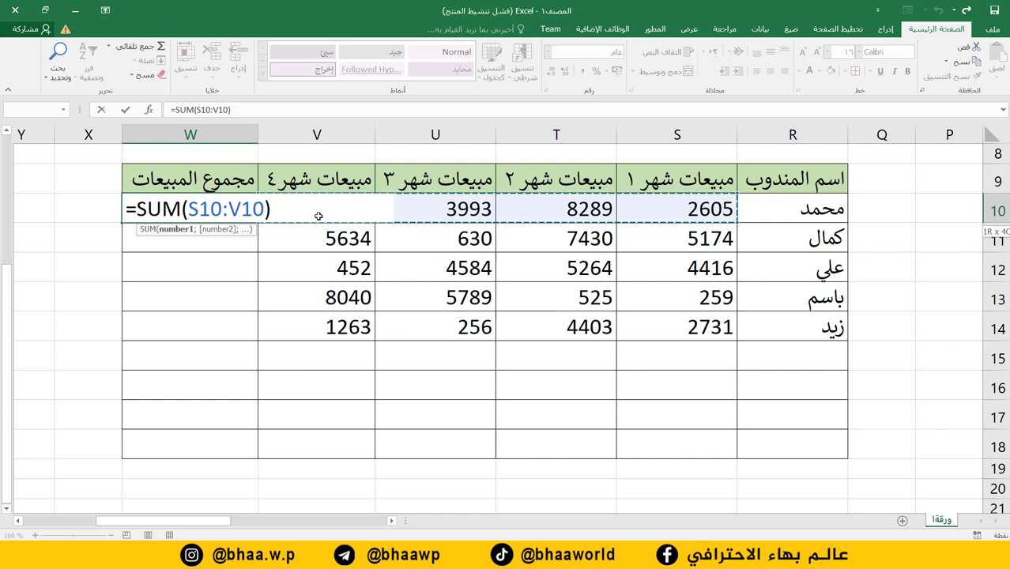
pyautogui.moveTo(318, 215)
pyautogui.mouseDown()
pyautogui.moveTo(403, 338)
pyautogui.moveTo(408, 216)
pyautogui.moveTo(308, 217)
pyautogui.mouseUp()
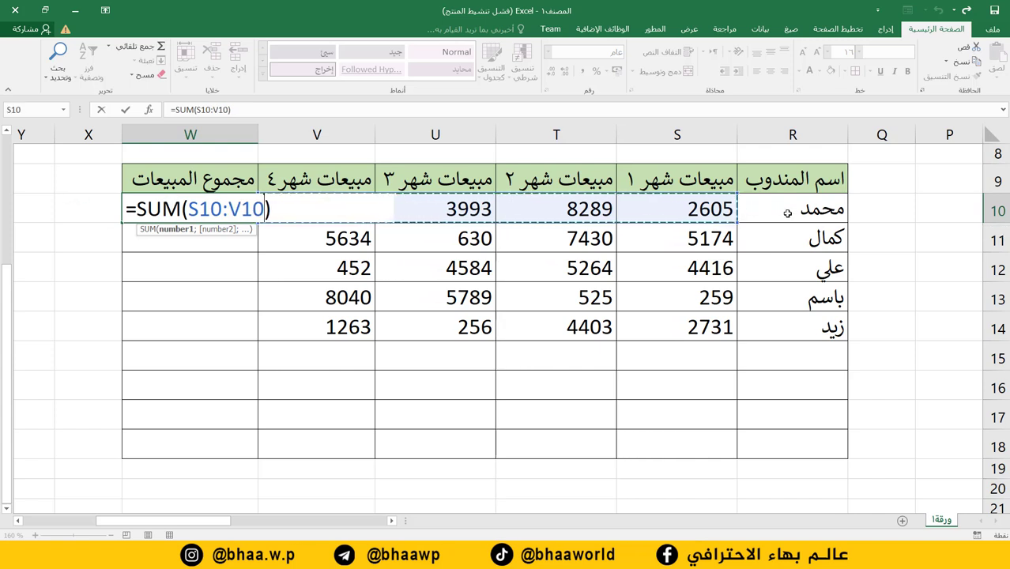
pyautogui.press('Return')
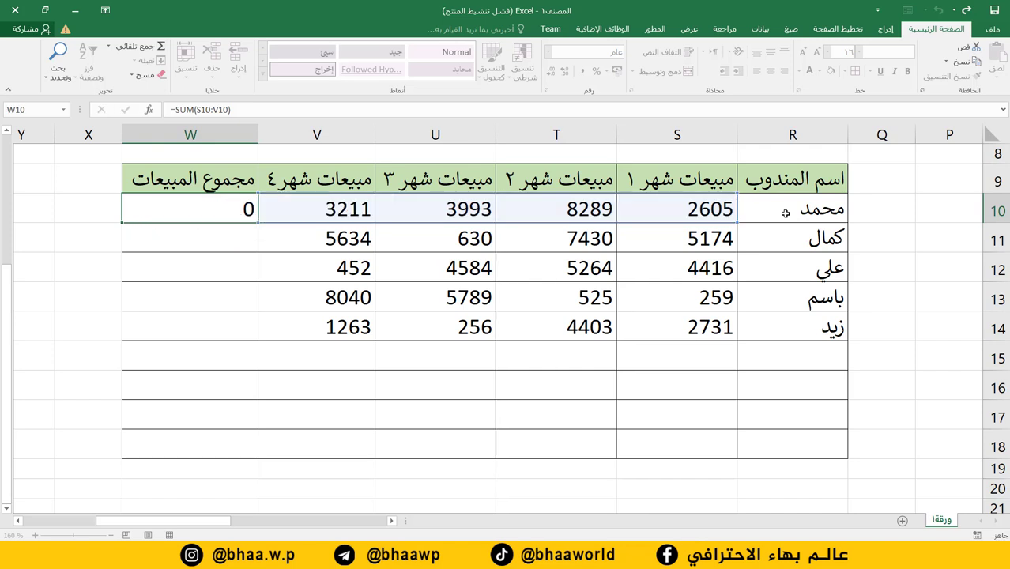
# Fill the sum formula down to W14, giving totals 18868, 14716, 14613 and 8653
pyautogui.click(150, 207)
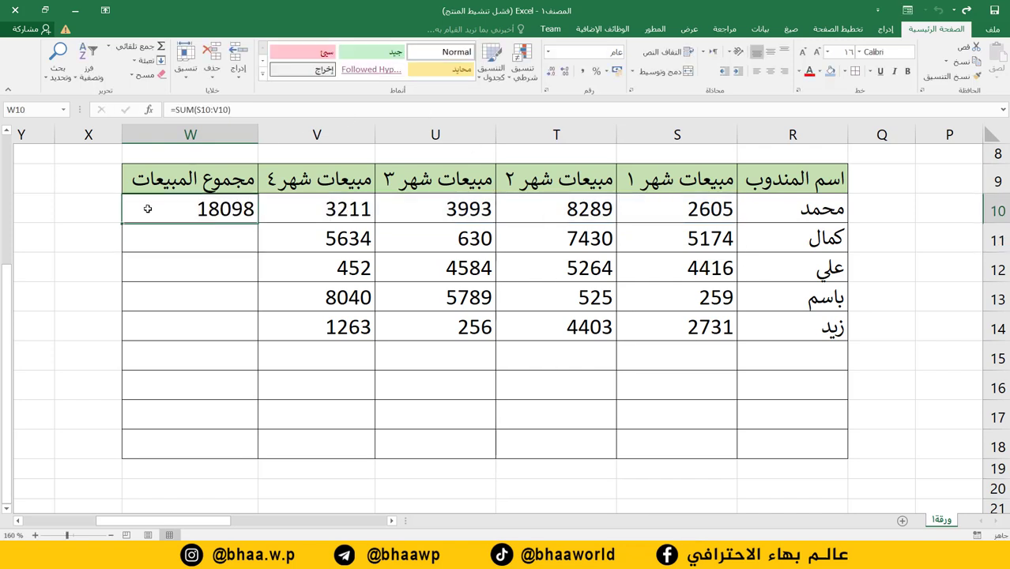
pyautogui.moveTo(121, 222); pyautogui.dragTo(131, 335)
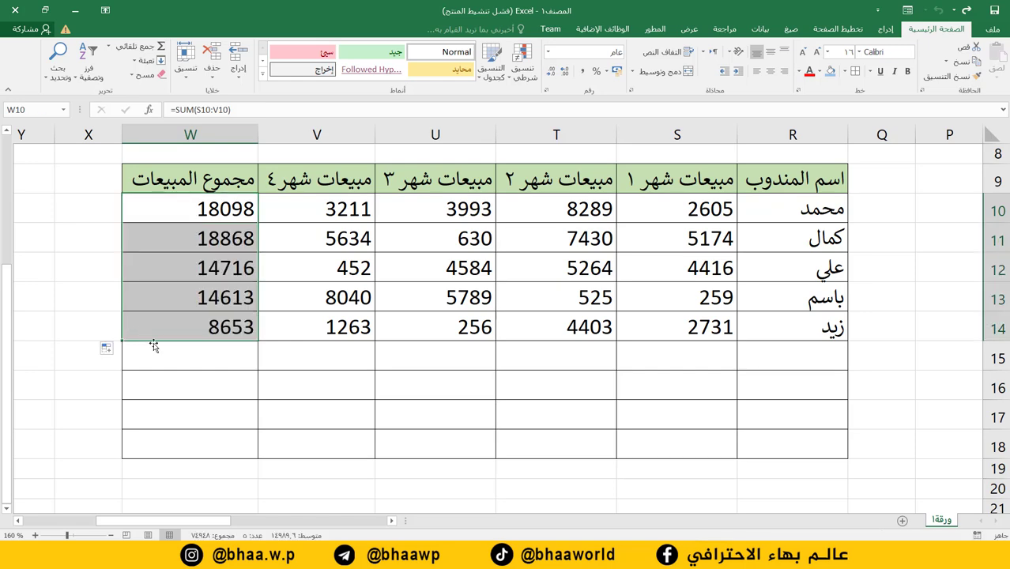
pyautogui.click(18, 521)
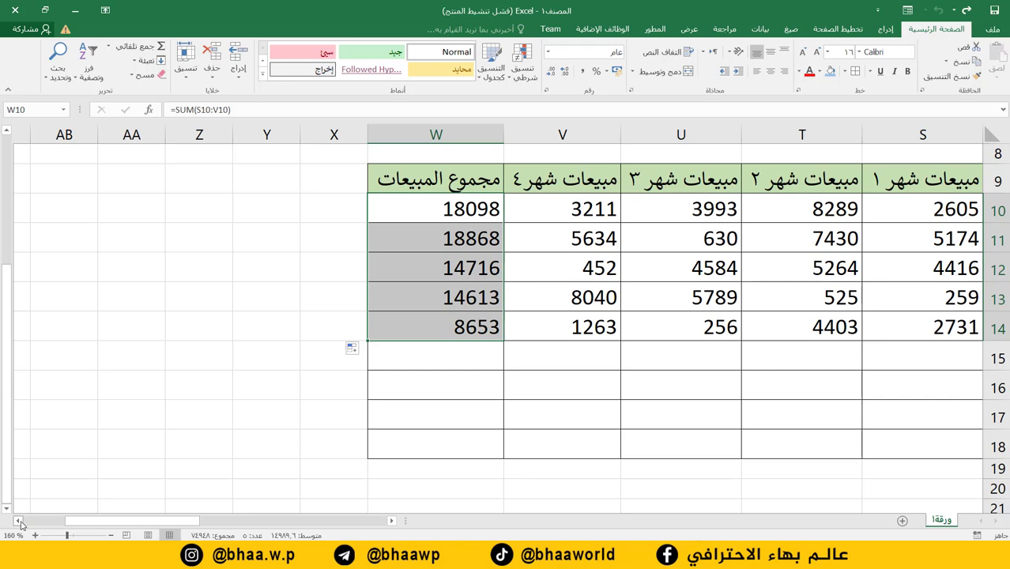
# Scroll past the grades table to the blank columns AK–AX and select cell AS11
pyautogui.click(19, 522)
pyautogui.click(19, 522)
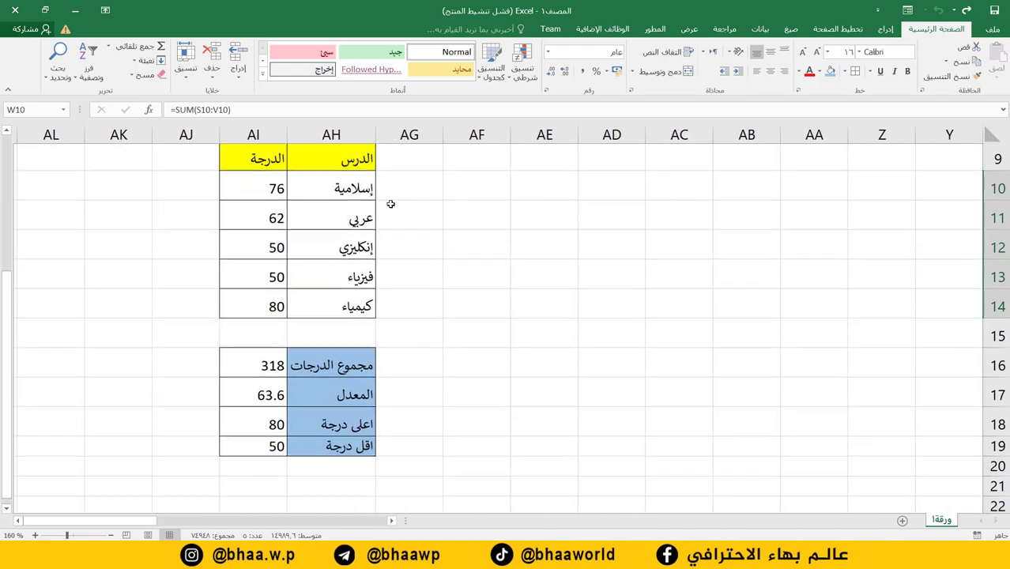
pyautogui.scroll(-2, 353, 241)
pyautogui.scroll(2, 353, 241)
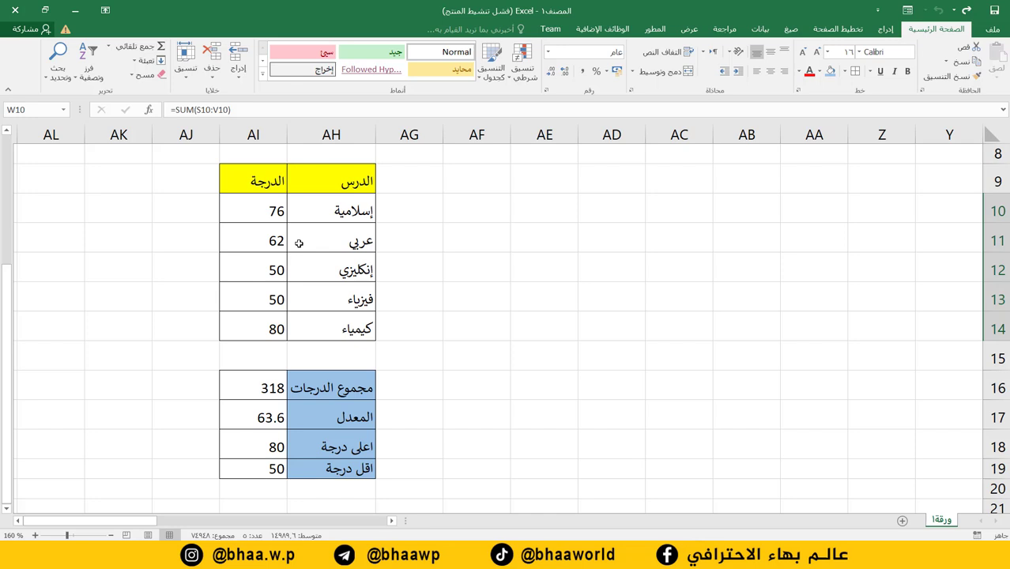
pyautogui.hscroll(-4, 277, 478)
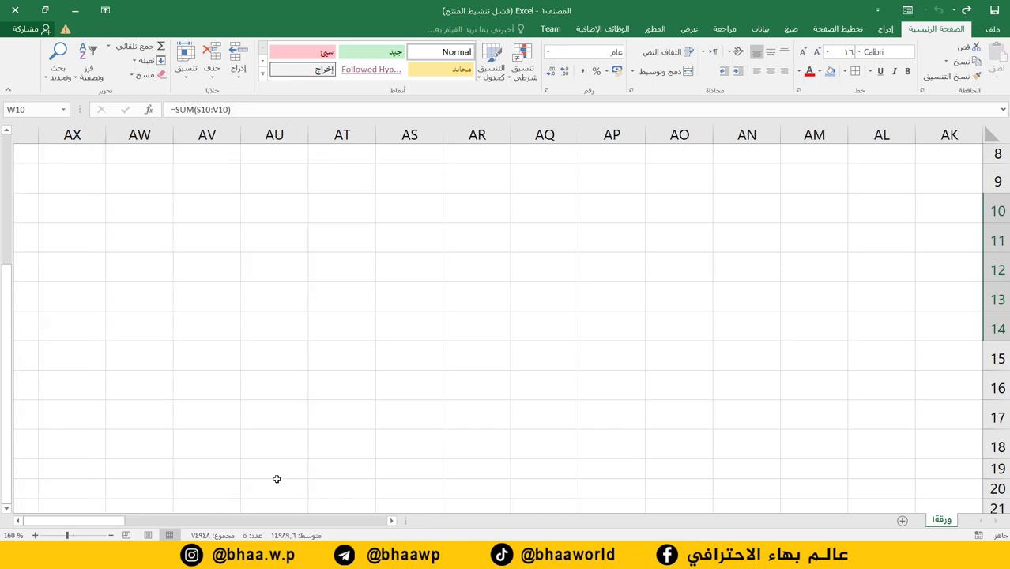
pyautogui.click(418, 236)
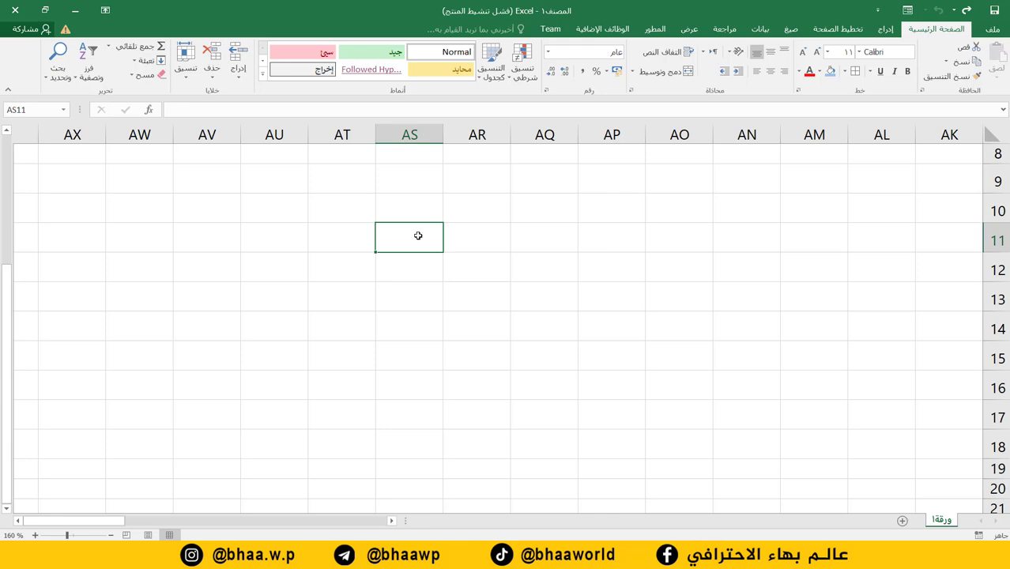
# Enter the mini-table headers الدرجة and النتيجة
pyautogui.click(401, 259)
pyautogui.click(413, 234)
pyautogui.write('الدرجة')
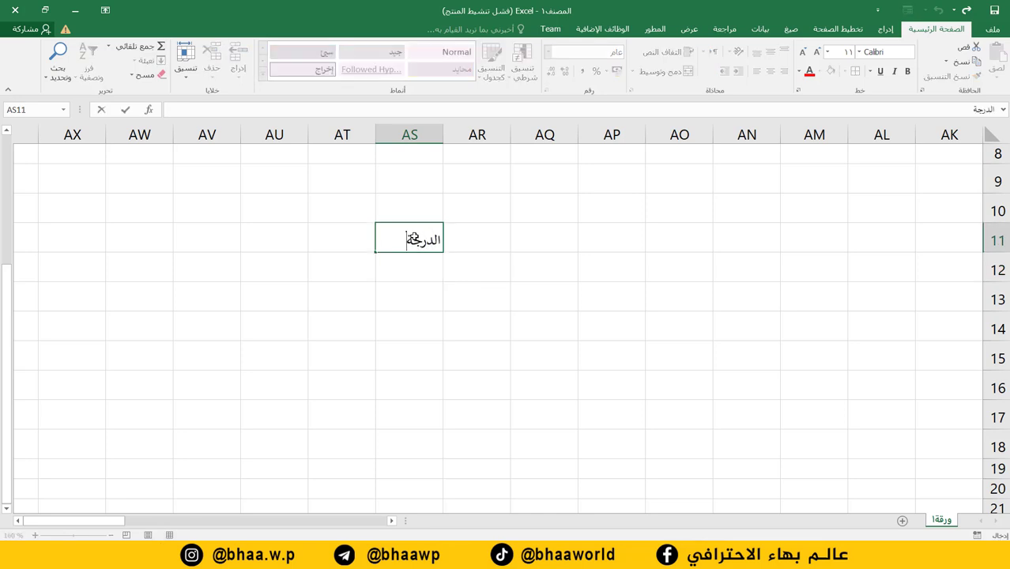
pyautogui.click(360, 244)
pyautogui.write('ال')
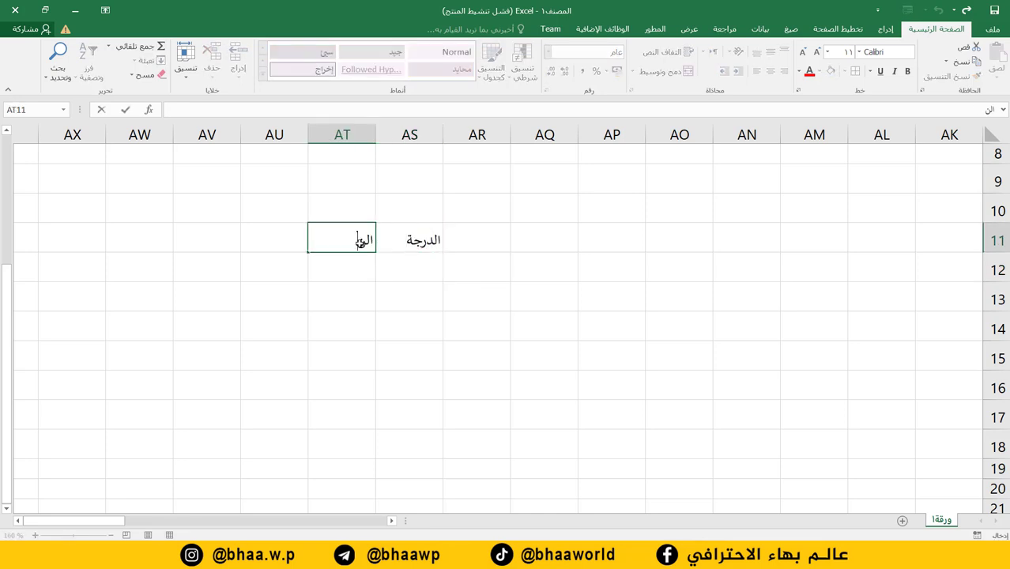
pyautogui.write('نتيجة')
pyautogui.click(398, 274)
# Enter grade 55 with result ناجح, then replace them with grade 30 and result راسب
pyautogui.write('55')
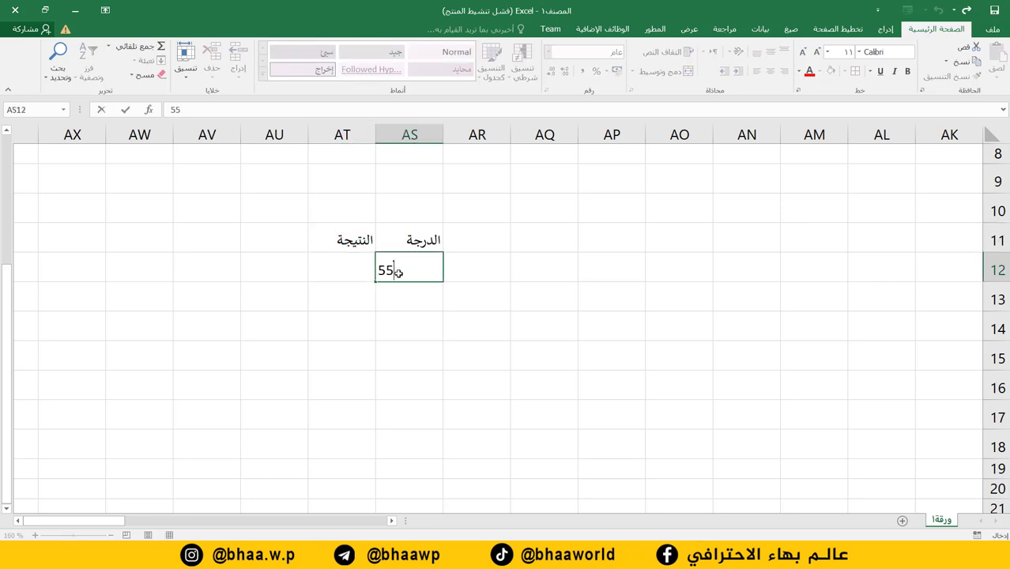
pyautogui.click(343, 267)
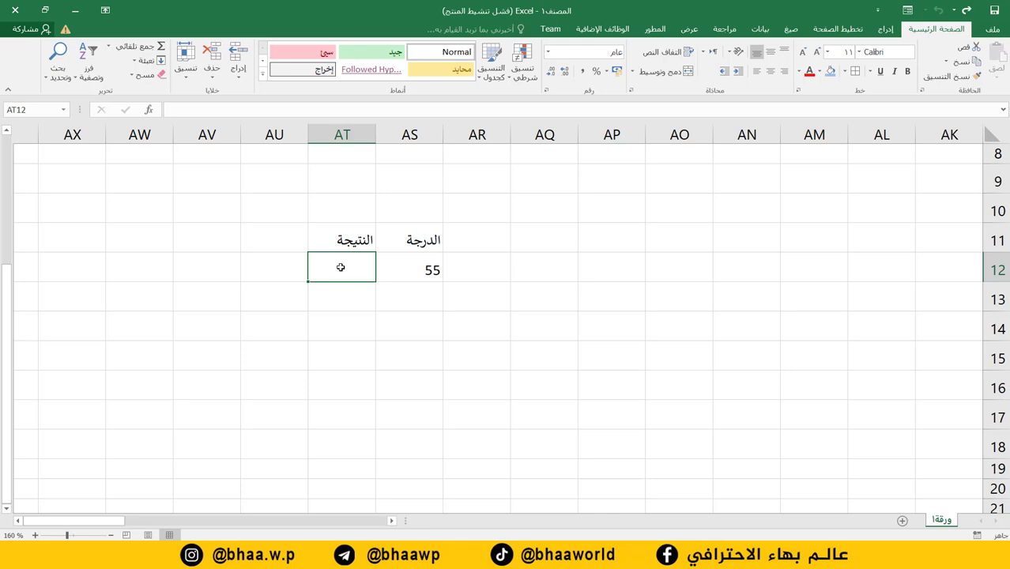
pyautogui.write('ناجح')
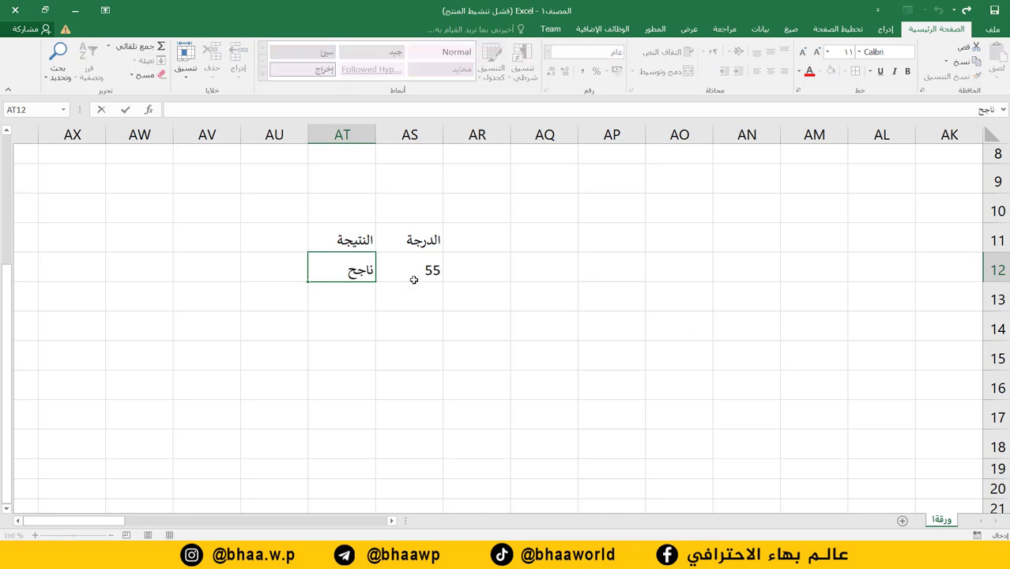
pyautogui.click(413, 280)
pyautogui.write('30')
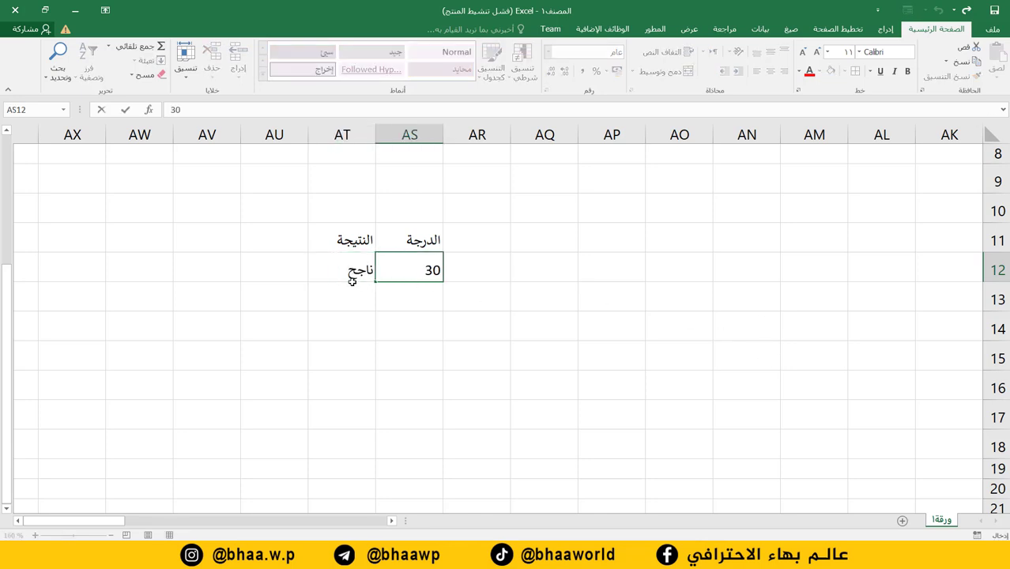
pyautogui.click(343, 278)
pyautogui.write('راس')
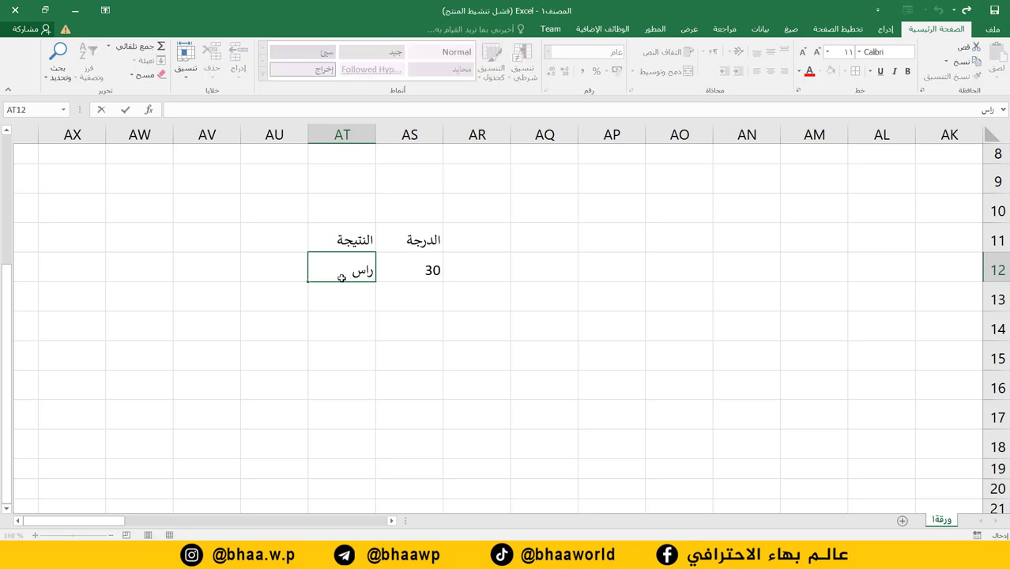
pyautogui.write('ب')
pyautogui.click(344, 358)
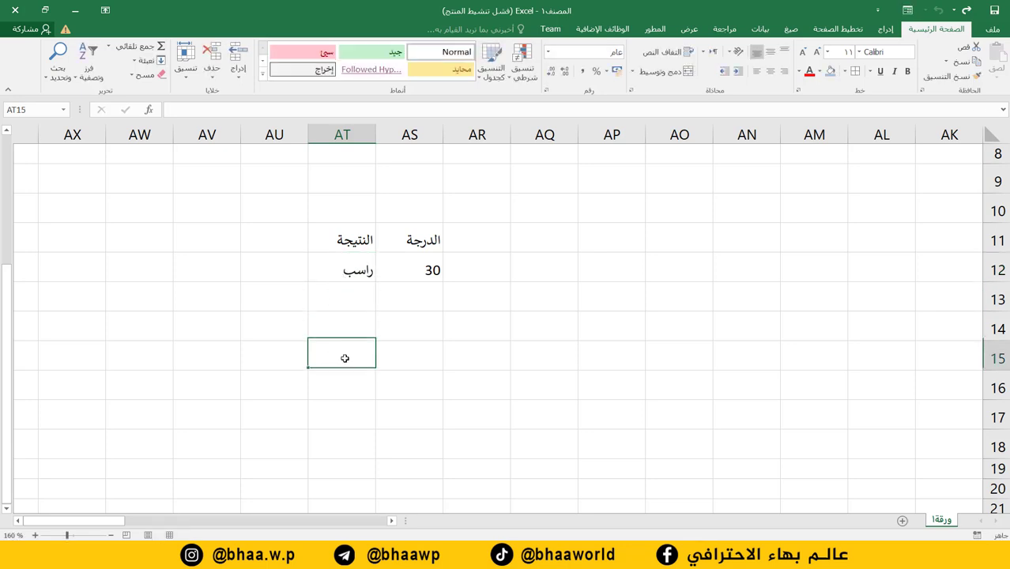
# Correct the result cell so it reads راسب for grade 30
pyautogui.click(420, 271)
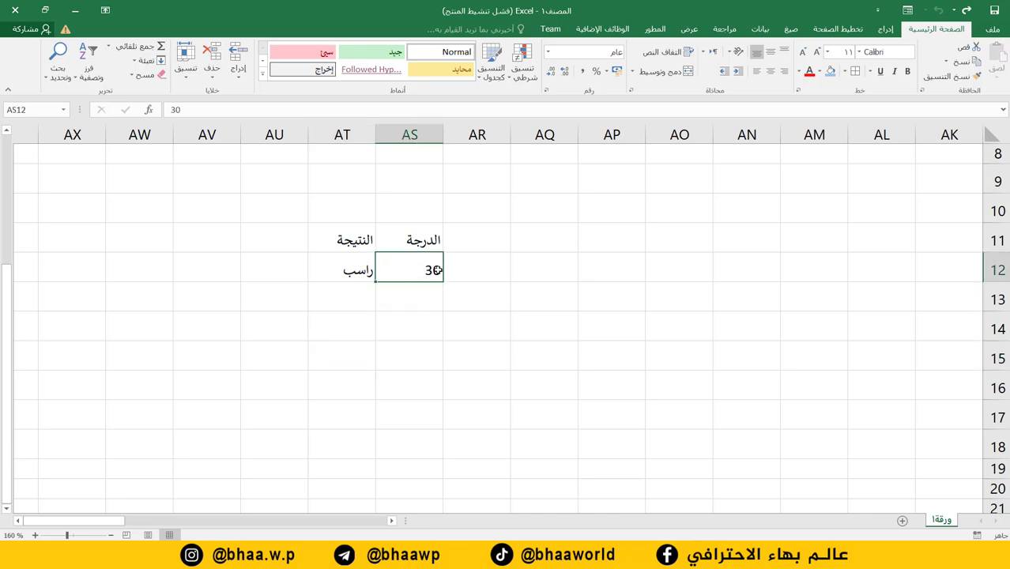
pyautogui.click(352, 268)
pyautogui.write('نا')
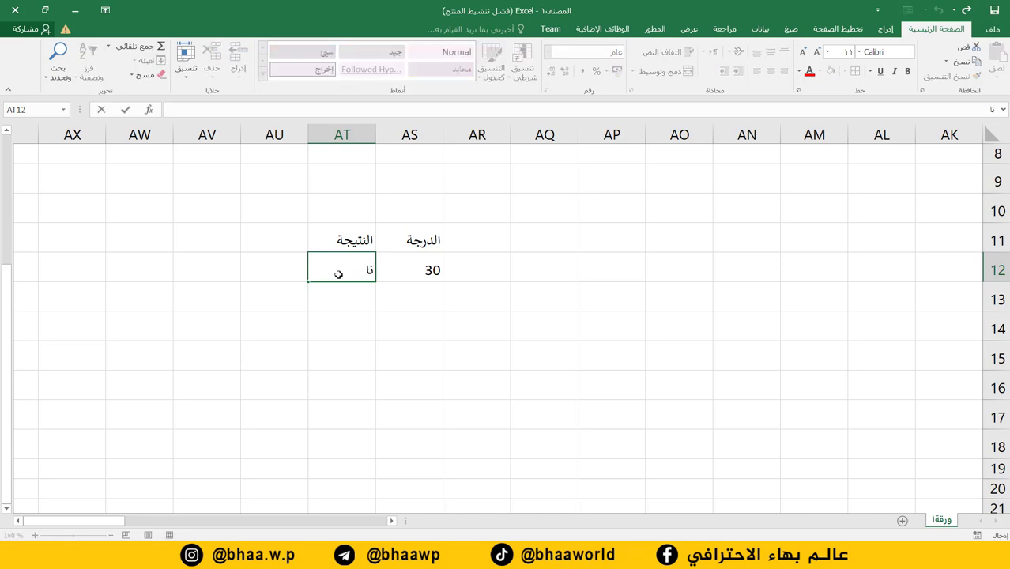
pyautogui.write('ج')
pyautogui.write('ح')
pyautogui.press('BackSpace')
pyautogui.press('BackSpace')
pyautogui.press('BackSpace')
pyautogui.press('BackSpace')
pyautogui.write('سب')
pyautogui.press('Return')
pyautogui.click(449, 325)
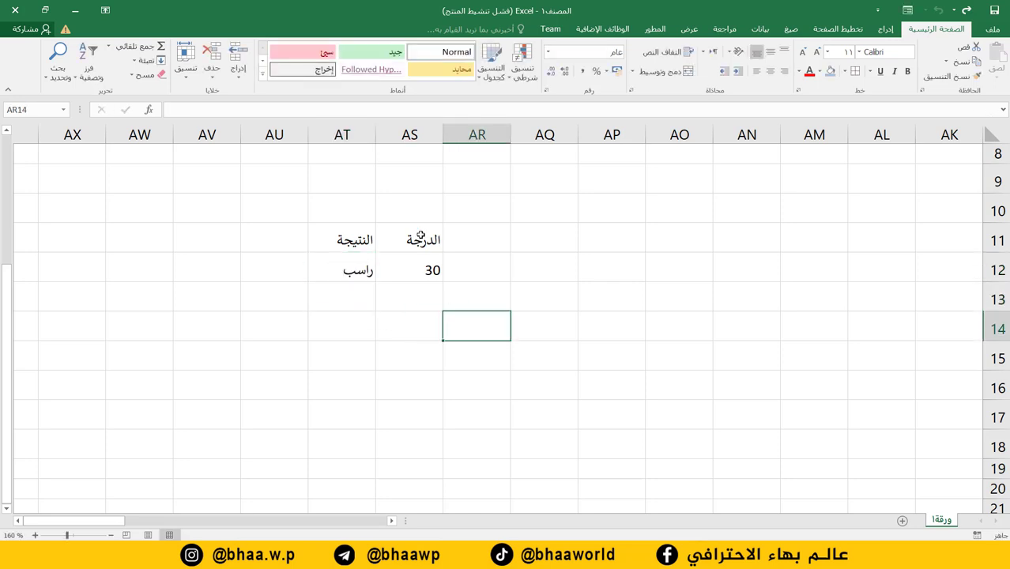
pyautogui.scroll(-1, 421, 335)
pyautogui.scroll(-2, 421, 336)
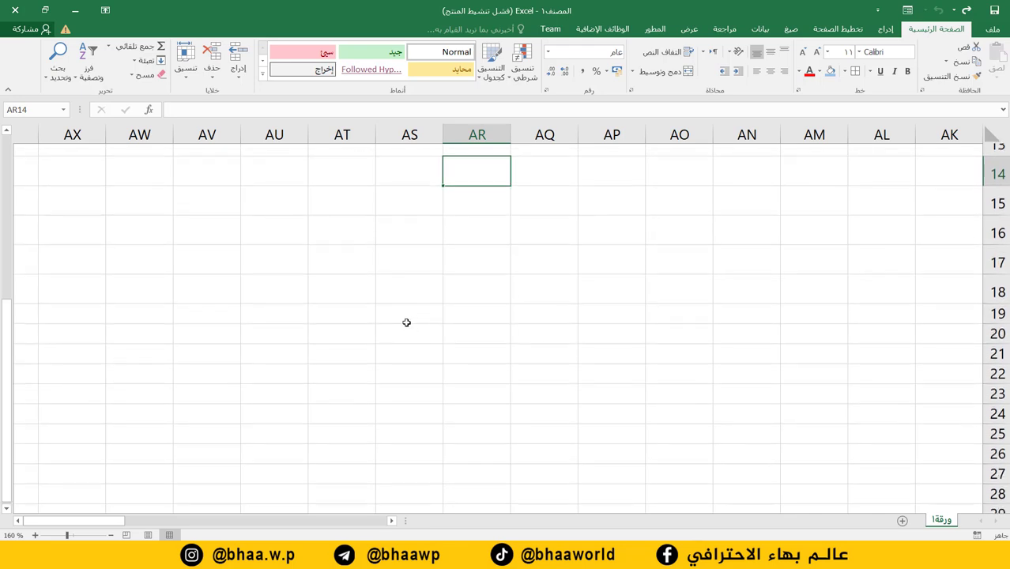
pyautogui.click(406, 277)
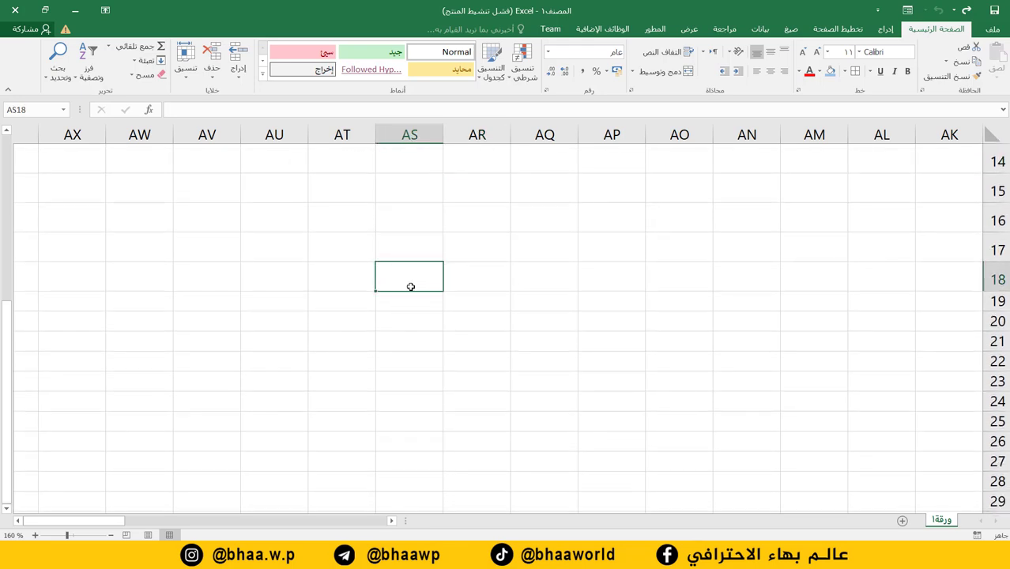
pyautogui.click(343, 285)
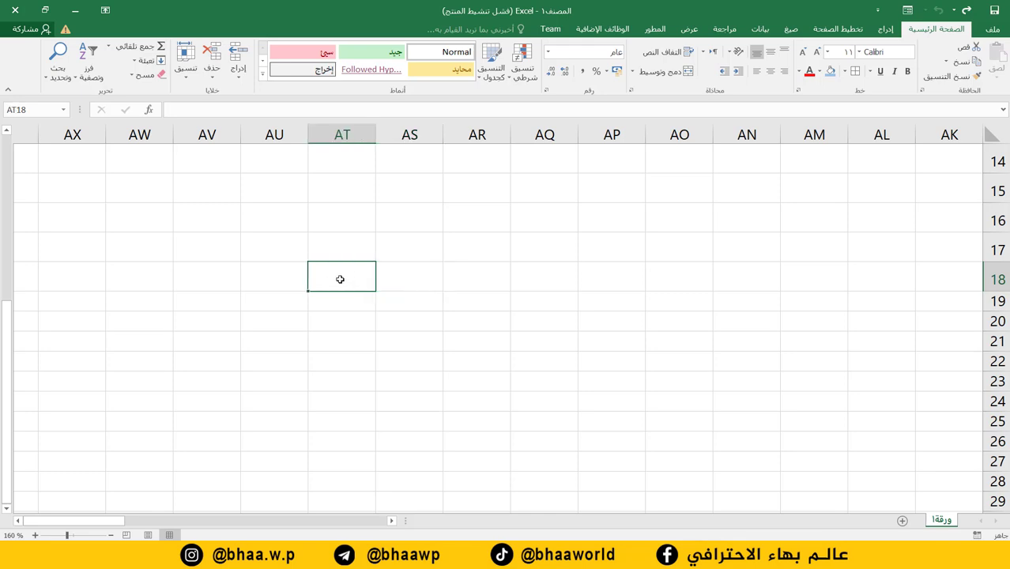
pyautogui.click(394, 278)
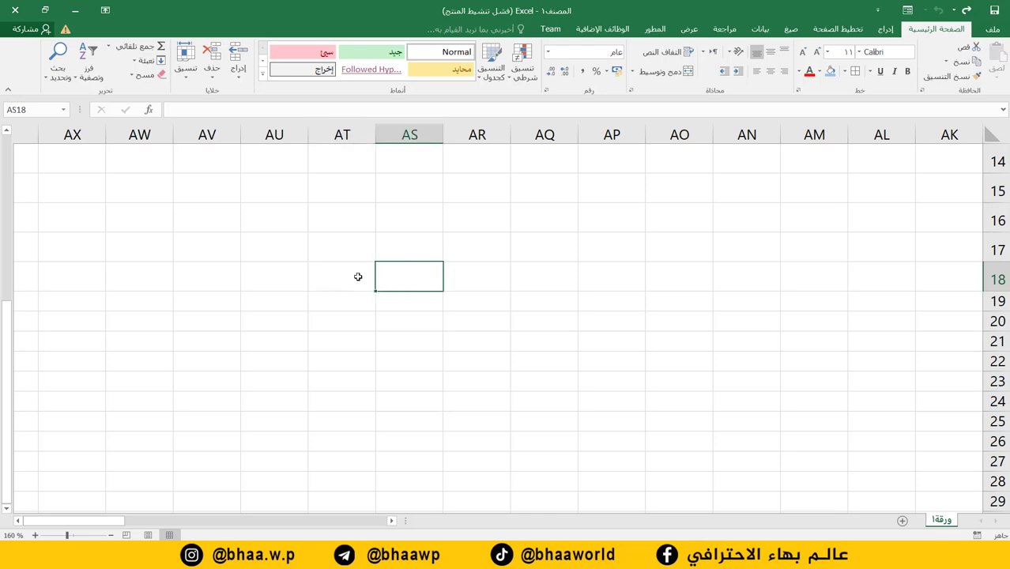
pyautogui.click(356, 276)
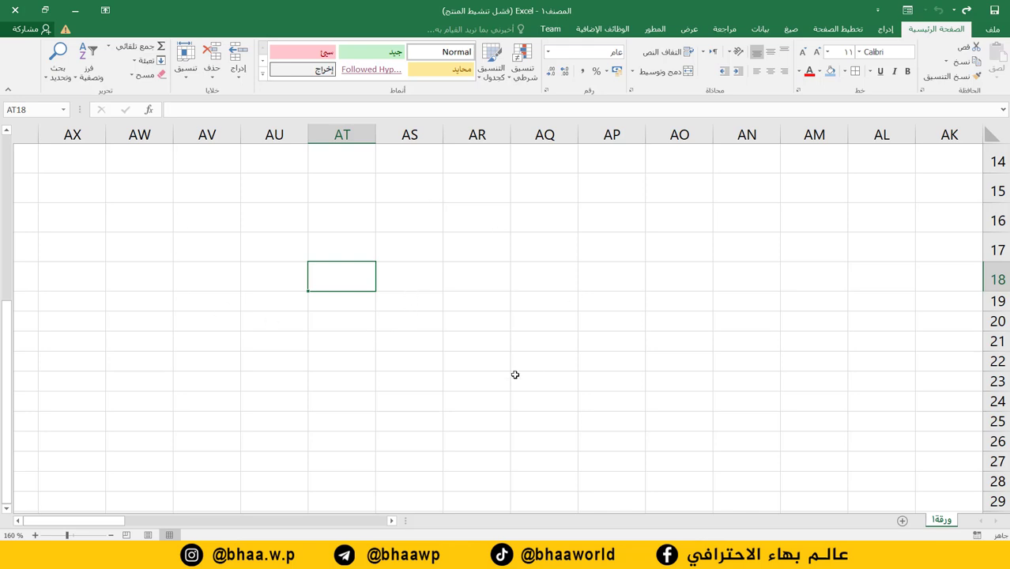
pyautogui.click(414, 249)
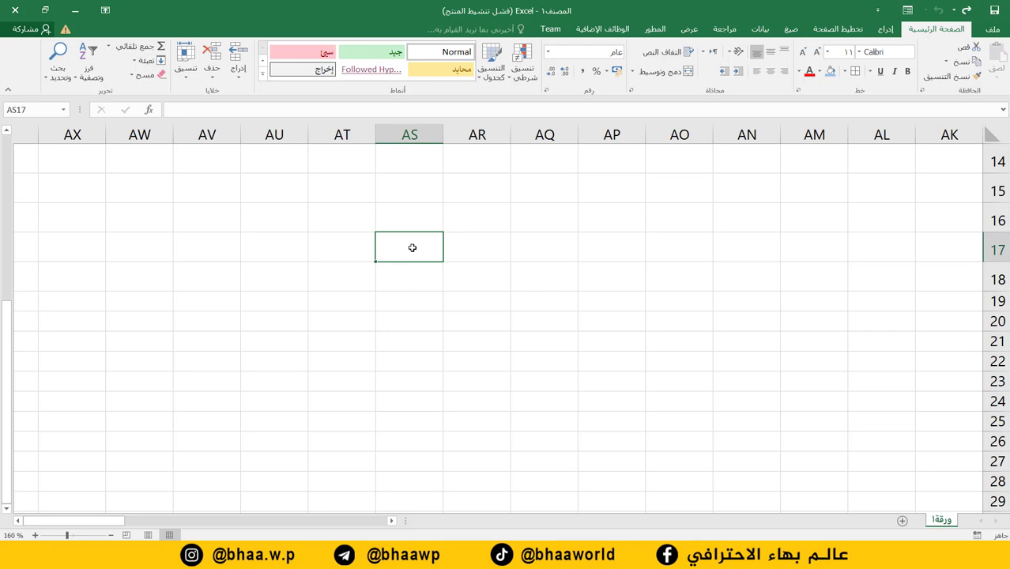
# Enter heading كفائة الحاسوب in AS17, widen column AS, add عالية in AS18 and النتيجة in AT17
pyautogui.write('كفا')
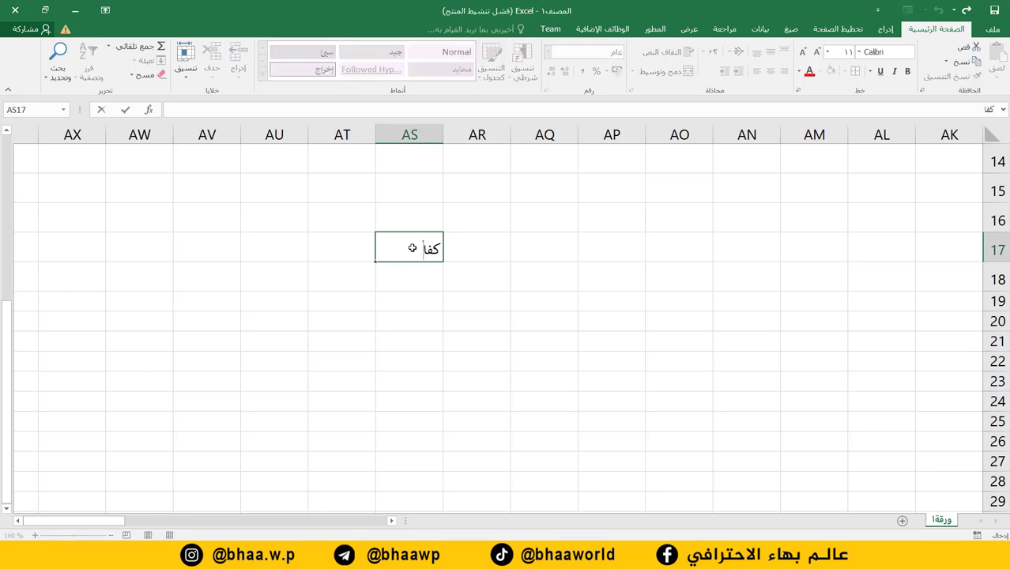
pyautogui.write('ئة الح')
pyautogui.write('اسوب')
pyautogui.click(322, 306)
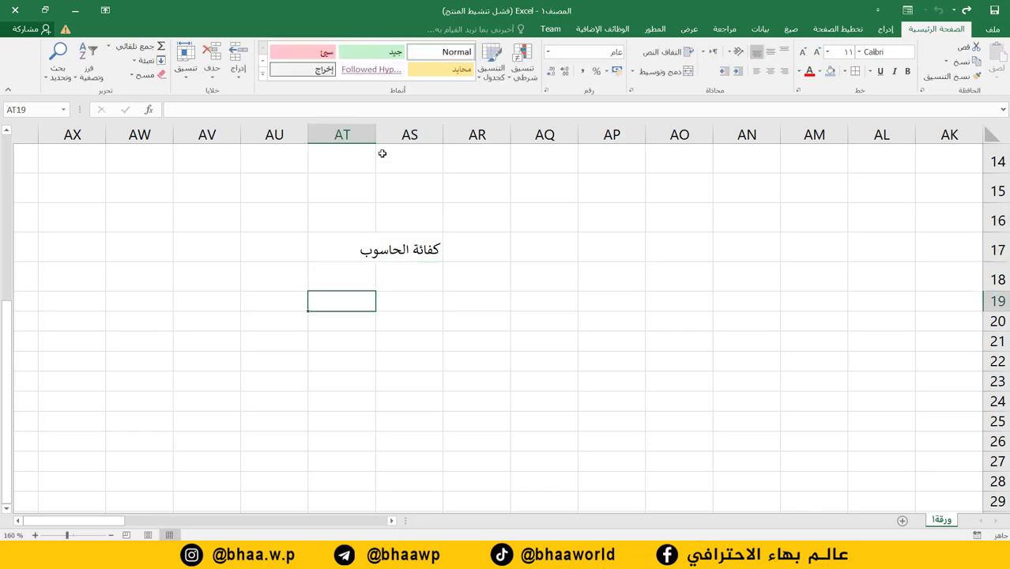
pyautogui.moveTo(377, 136); pyautogui.dragTo(357, 136)
pyautogui.click(339, 244)
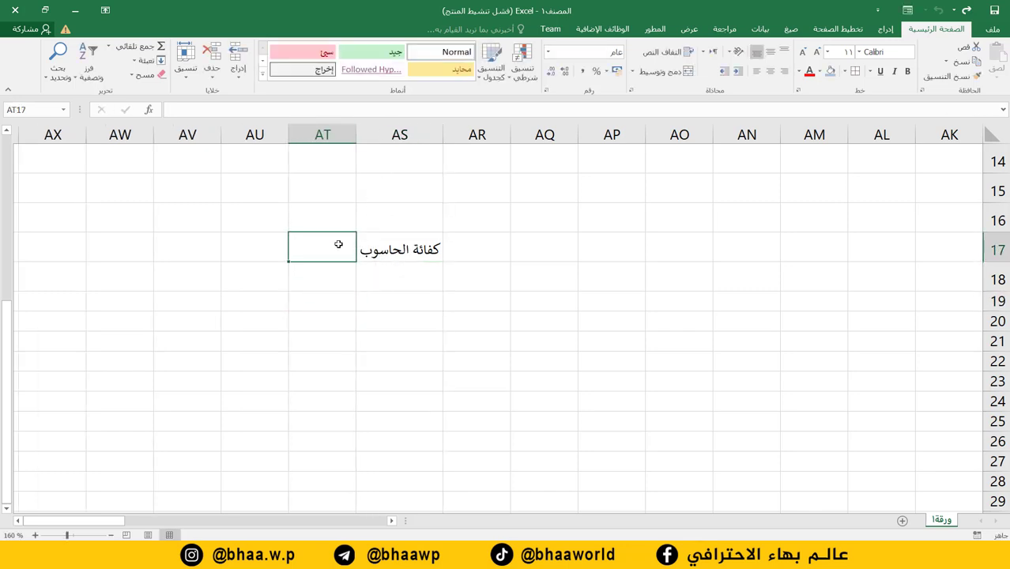
pyautogui.click(417, 276)
pyautogui.write('ع')
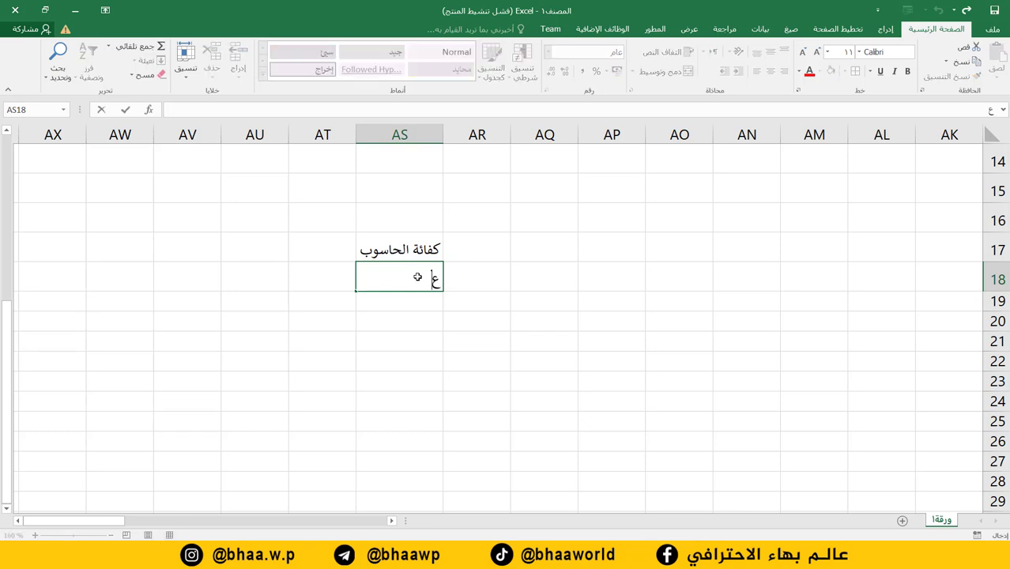
pyautogui.write('الية')
pyautogui.click(327, 275)
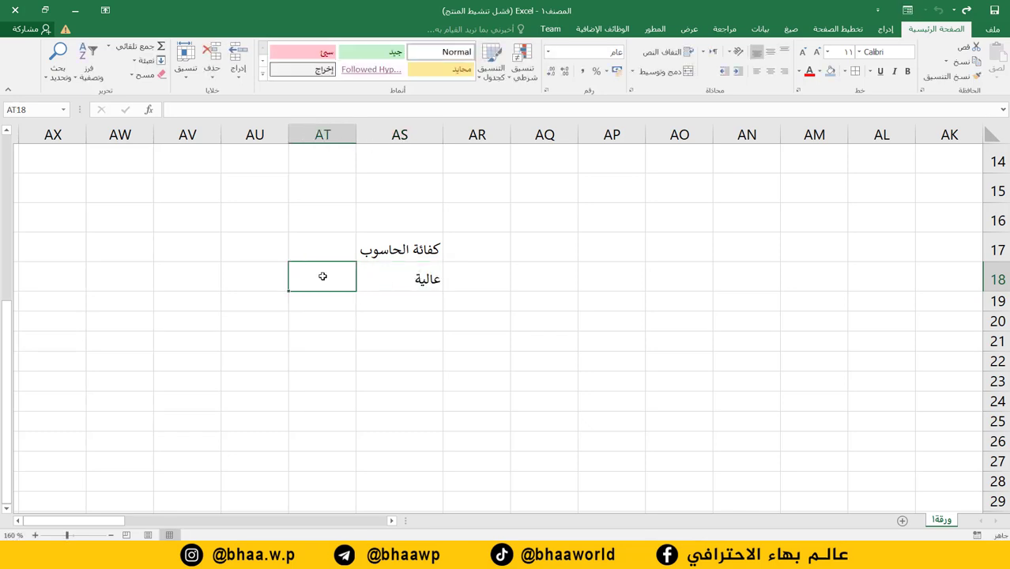
pyautogui.click(331, 258)
pyautogui.write('ال')
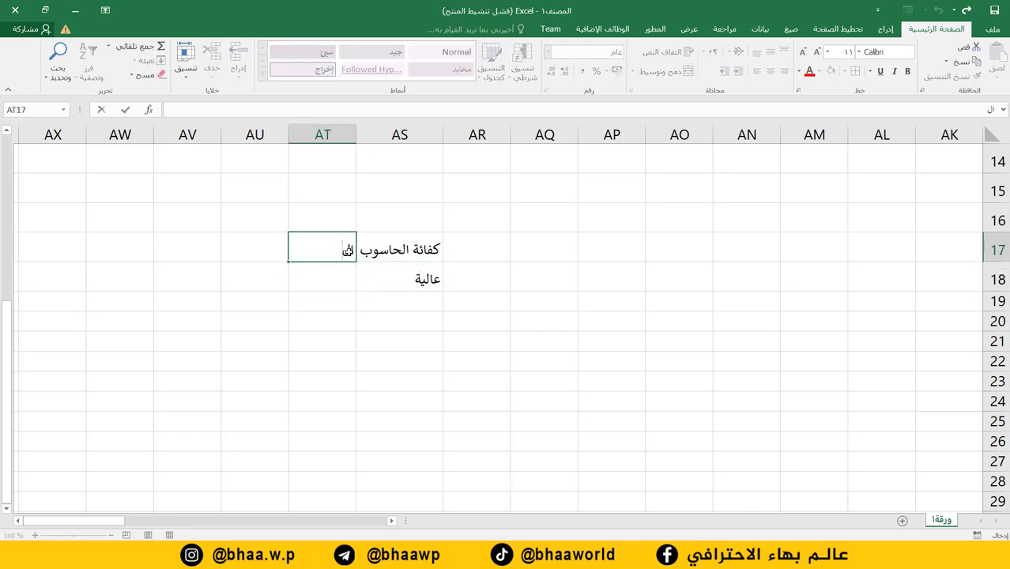
pyautogui.write('نتيجة')
pyautogui.click(295, 347)
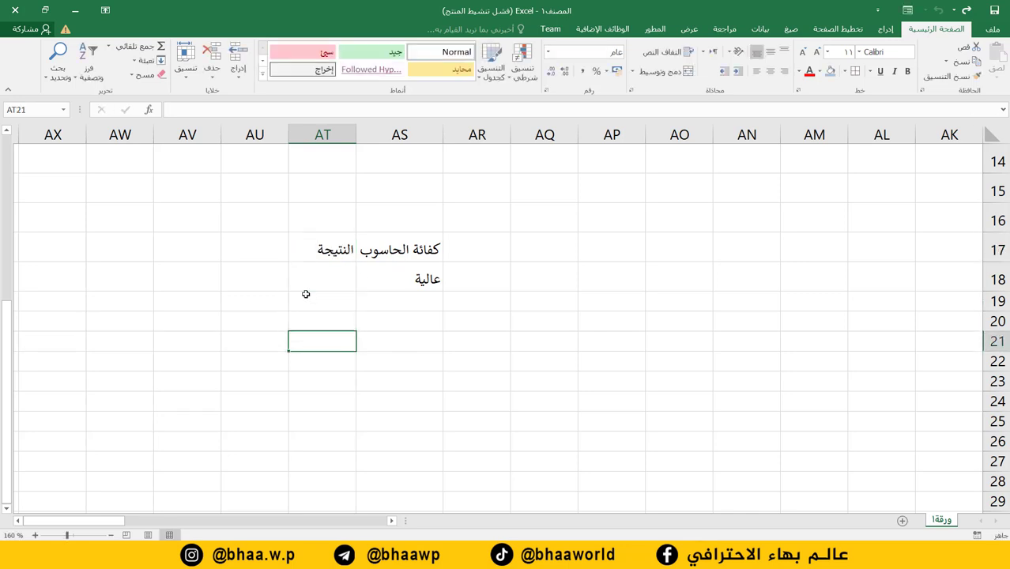
# Enter يعمل in AT18, then replace the row with غير عالية and result معطل
pyautogui.click(313, 282)
pyautogui.write('يع')
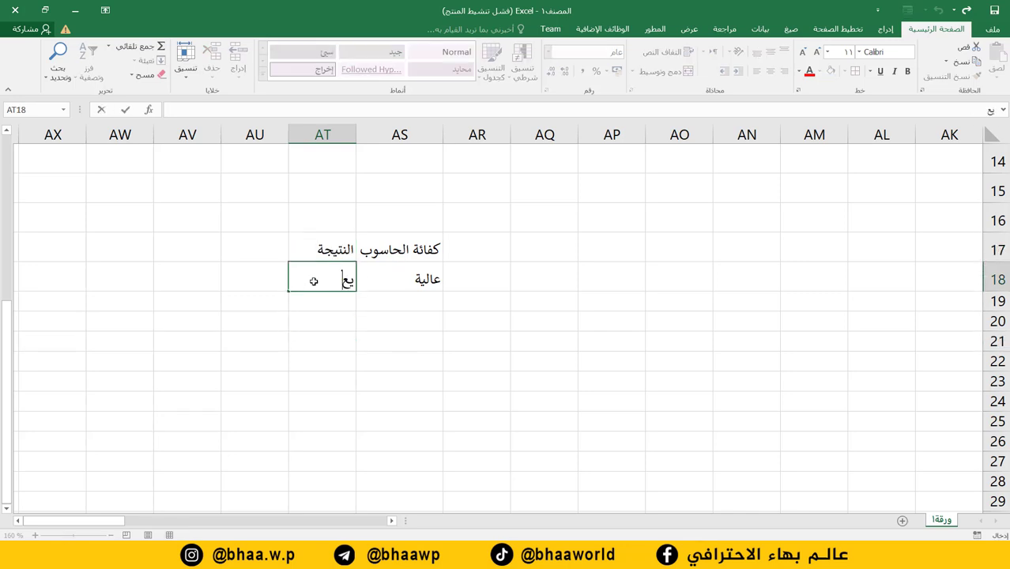
pyautogui.write('مل')
pyautogui.click(419, 292)
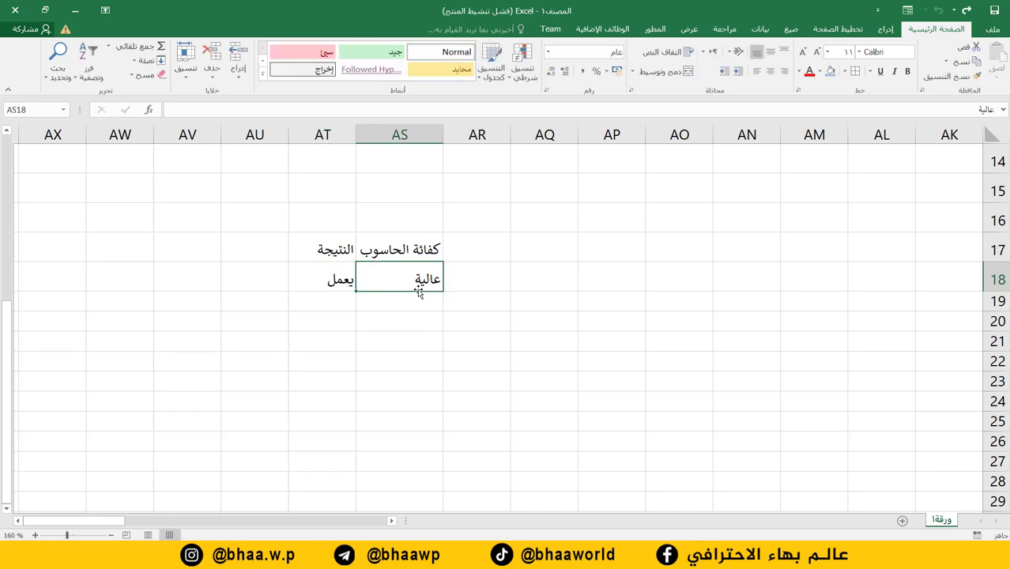
pyautogui.write('غير عا')
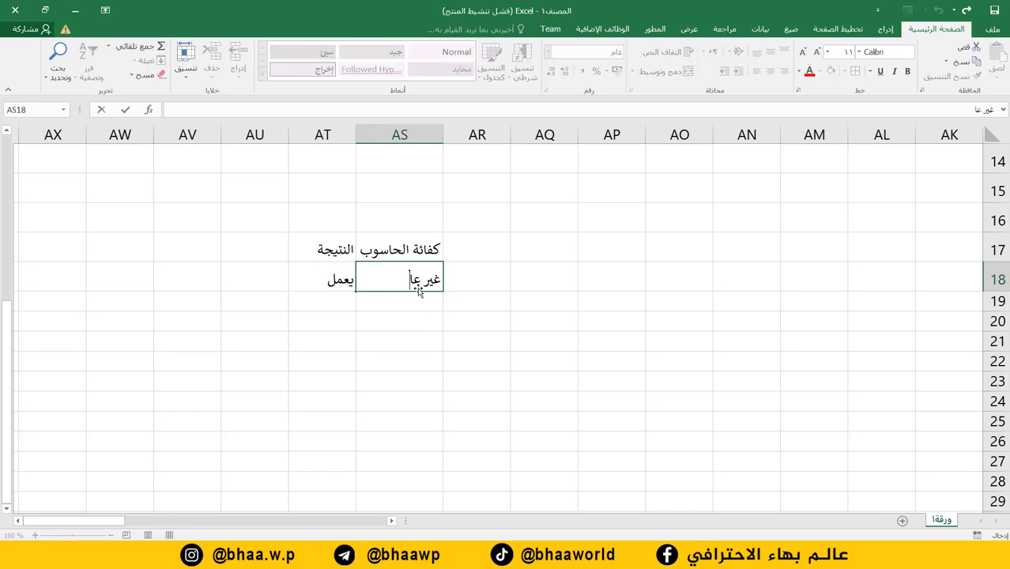
pyautogui.write('لية')
pyautogui.click(341, 281)
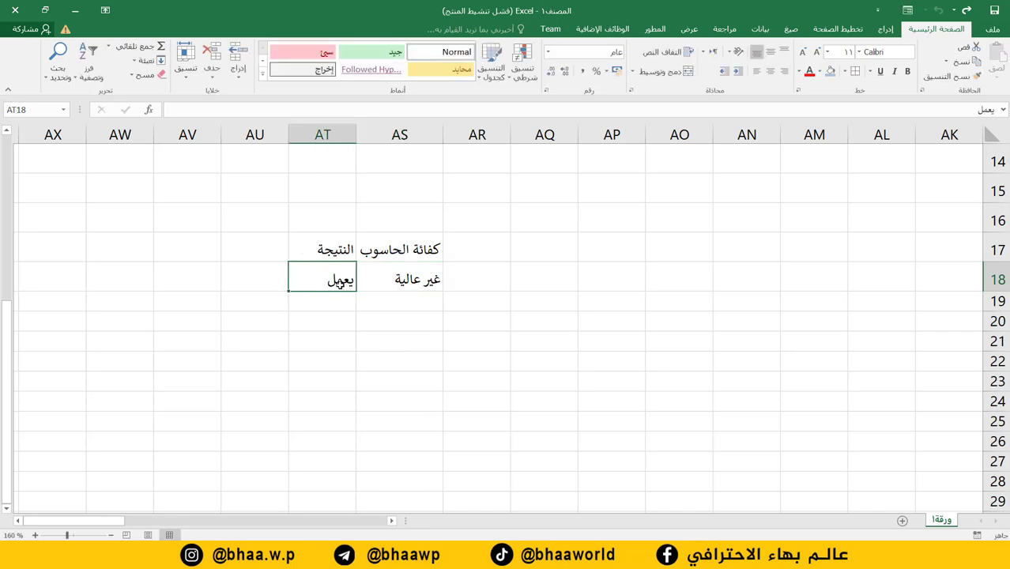
pyautogui.write('معط')
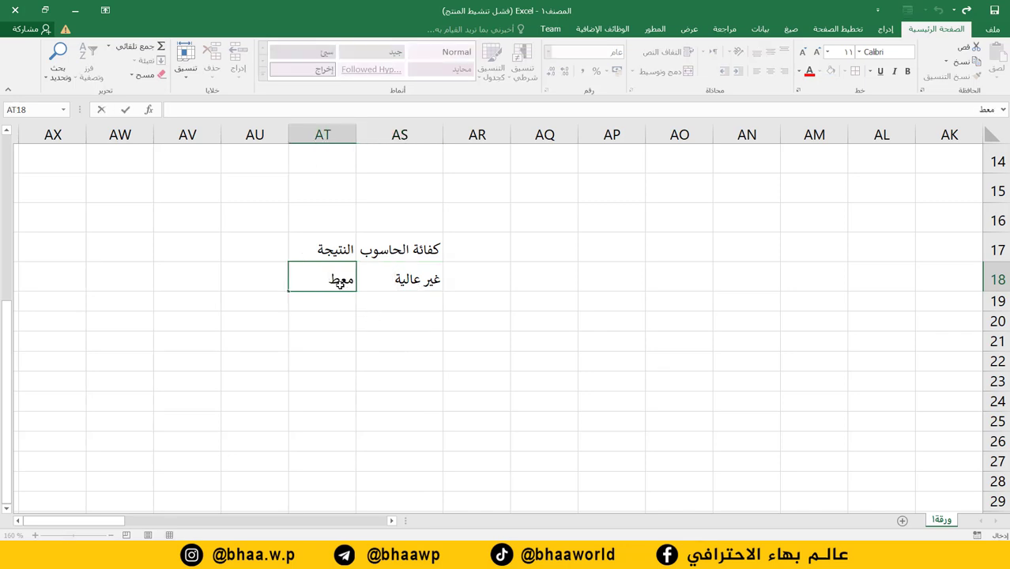
pyautogui.write('ل')
pyautogui.press('Return')
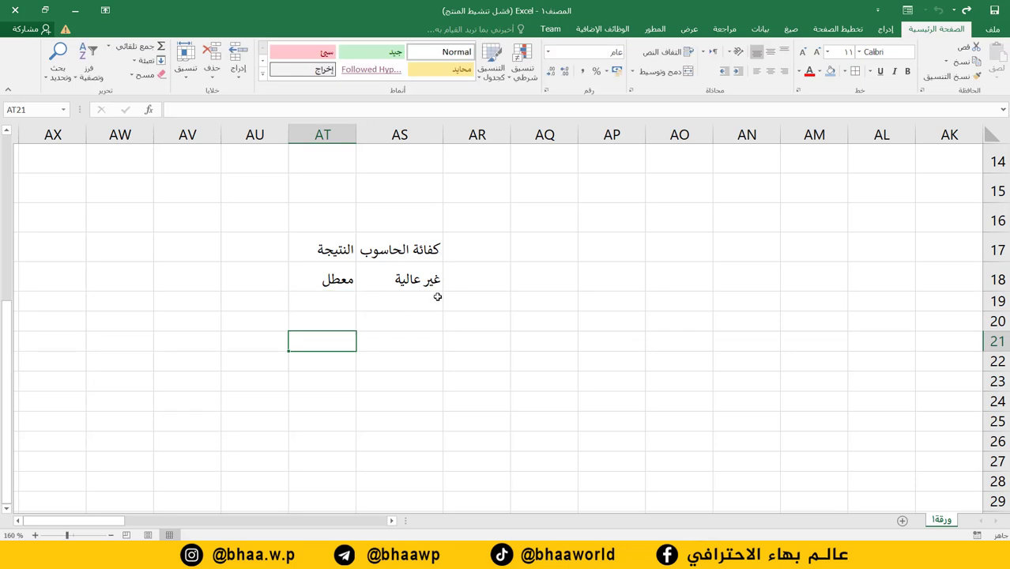
# Edit AS18 back to عالية by deleting غير, and set AT18 to يعمل
pyautogui.click(419, 278)
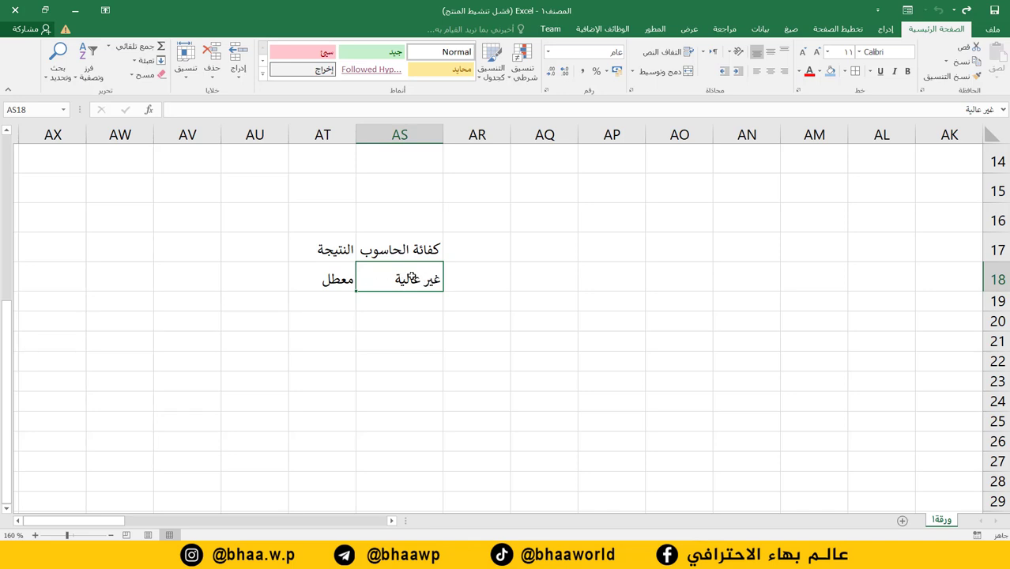
pyautogui.click(322, 280)
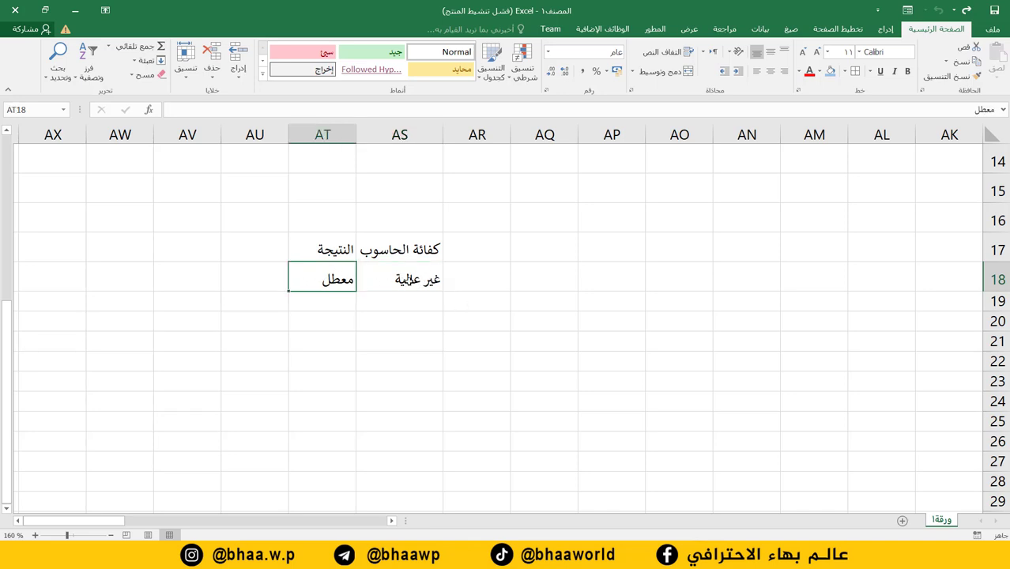
pyautogui.doubleClick(433, 280)
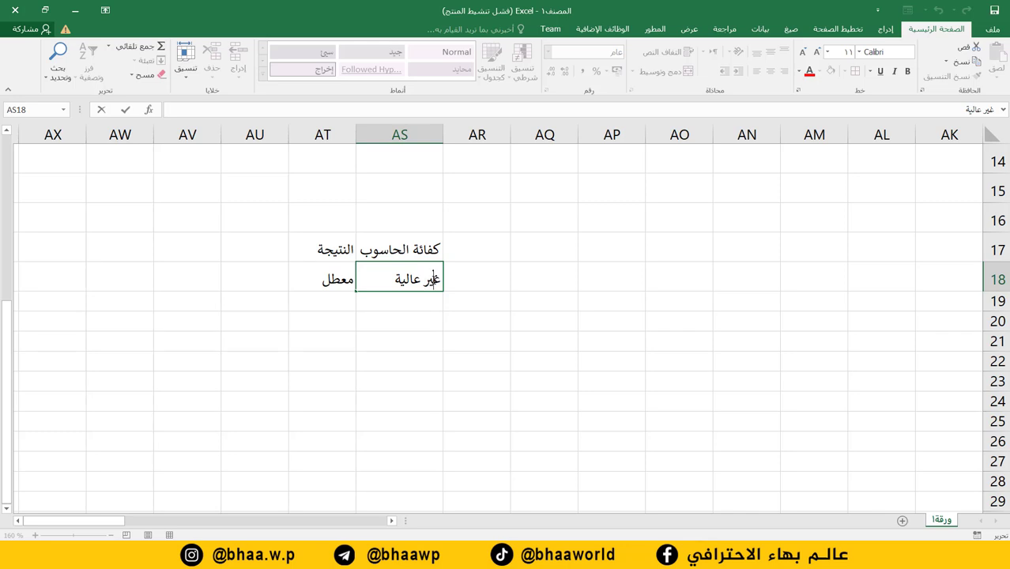
pyautogui.doubleClick(433, 279)
pyautogui.press('BackSpace')
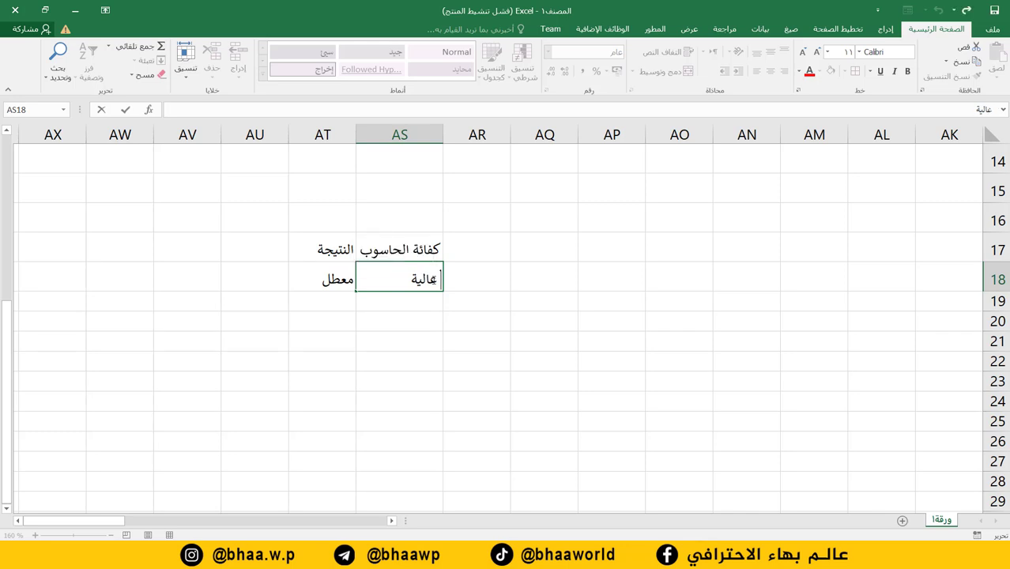
pyautogui.click(314, 276)
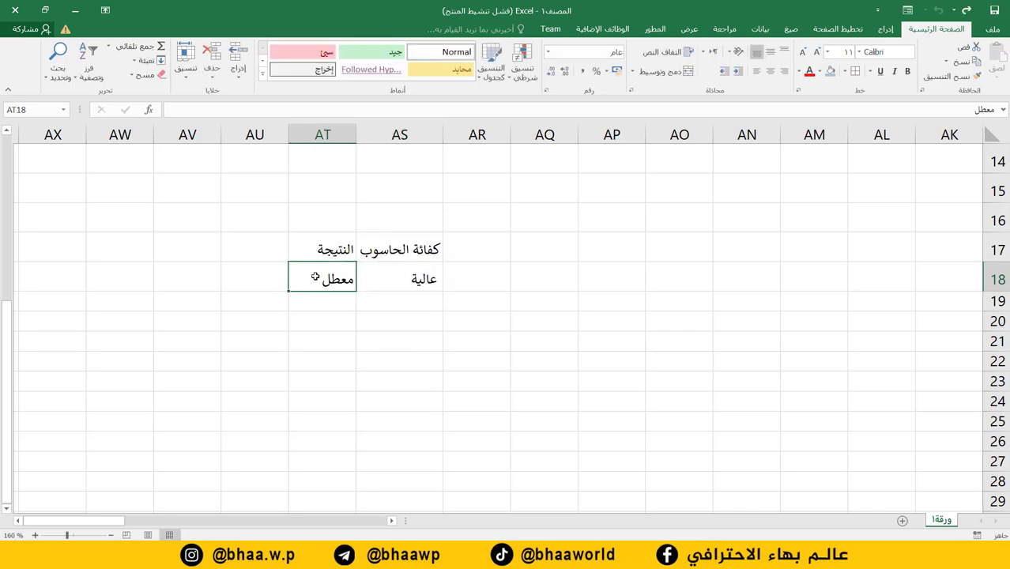
pyautogui.write('يعمل')
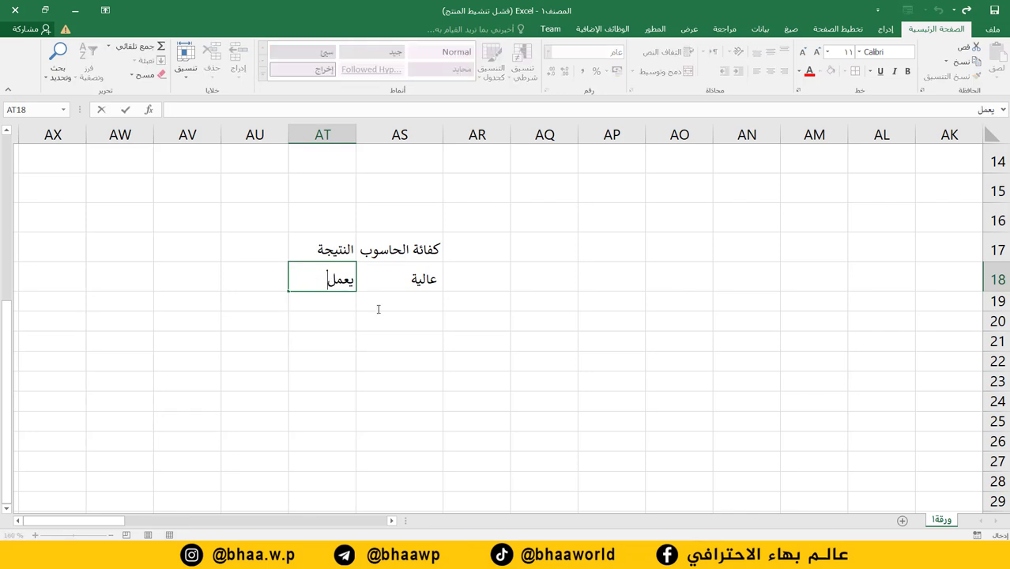
pyautogui.click(400, 362)
# Clear يعمل from AT18 and select AT18 to hold the result formula
pyautogui.scroll(2, 401, 362)
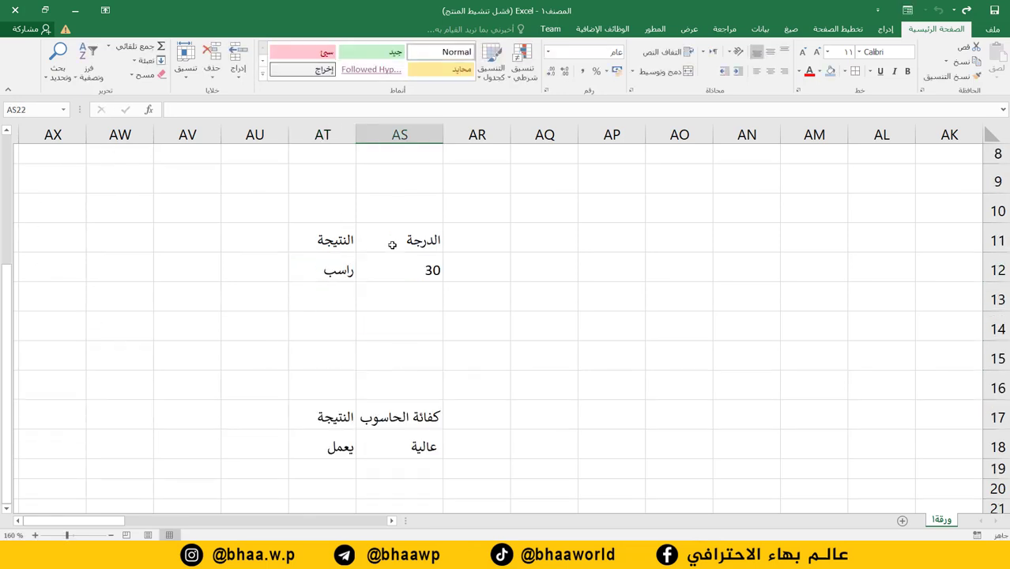
pyautogui.scroll(-1, 371, 410)
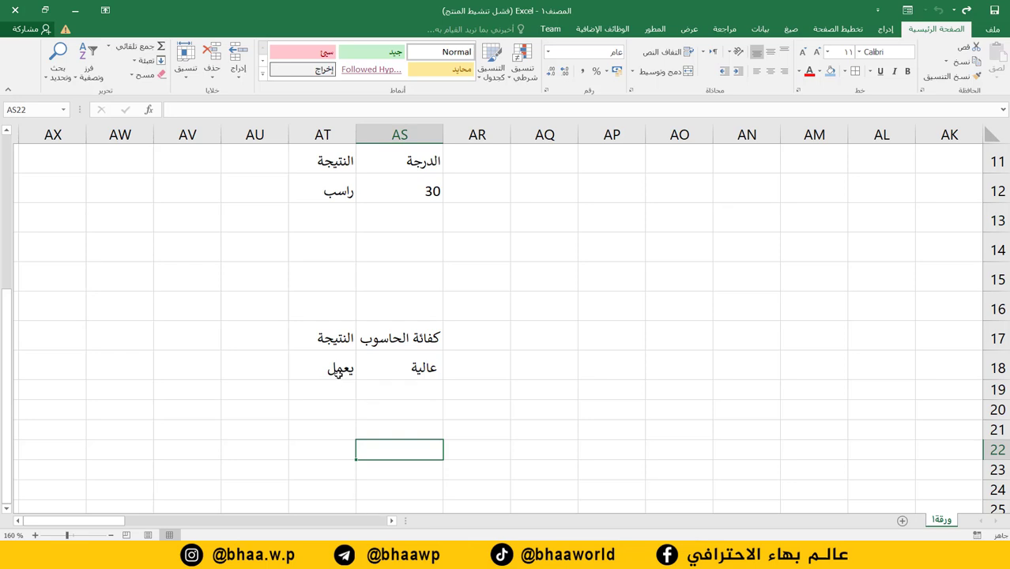
pyautogui.click(337, 372)
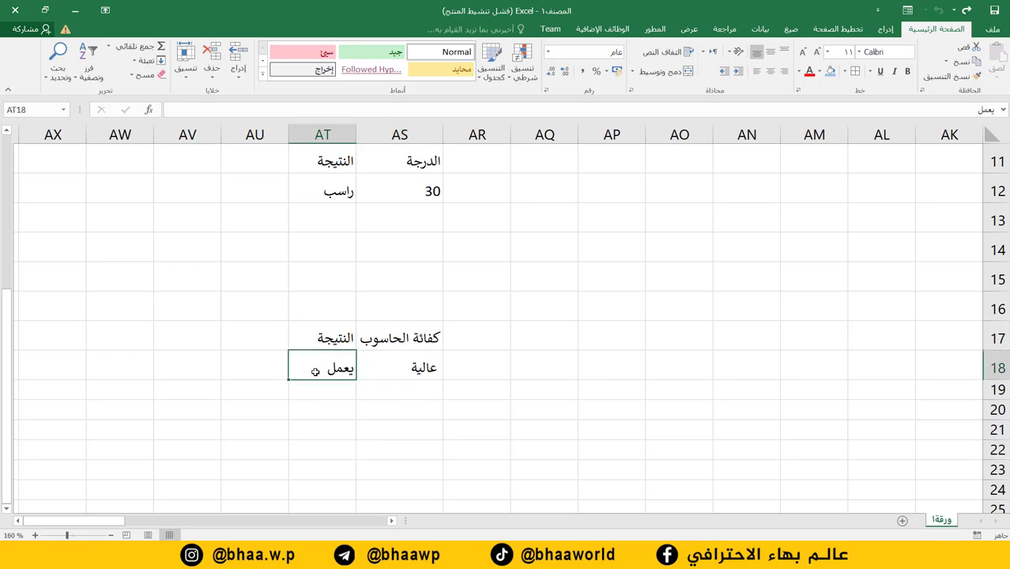
pyautogui.press('Delete')
pyautogui.click(333, 385)
pyautogui.click(403, 338)
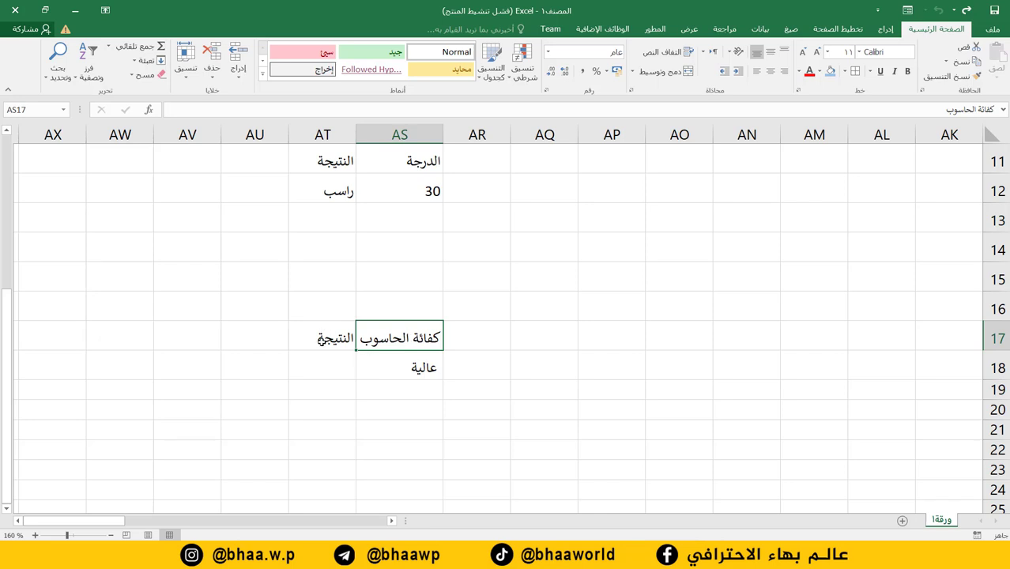
pyautogui.click(332, 368)
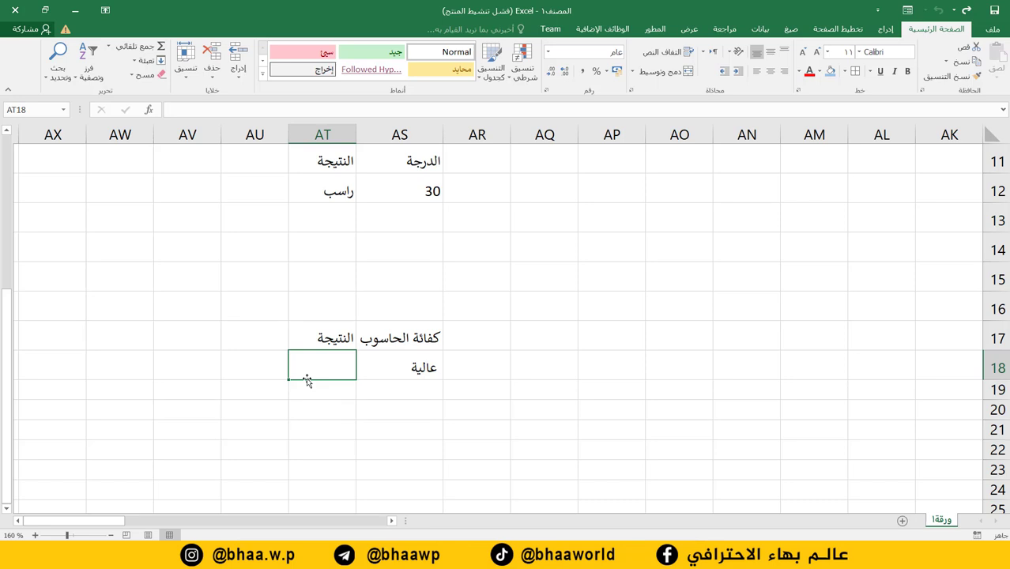
# Insert the IF function from the Formulas tab's Logical list into AT18
pyautogui.click(300, 410)
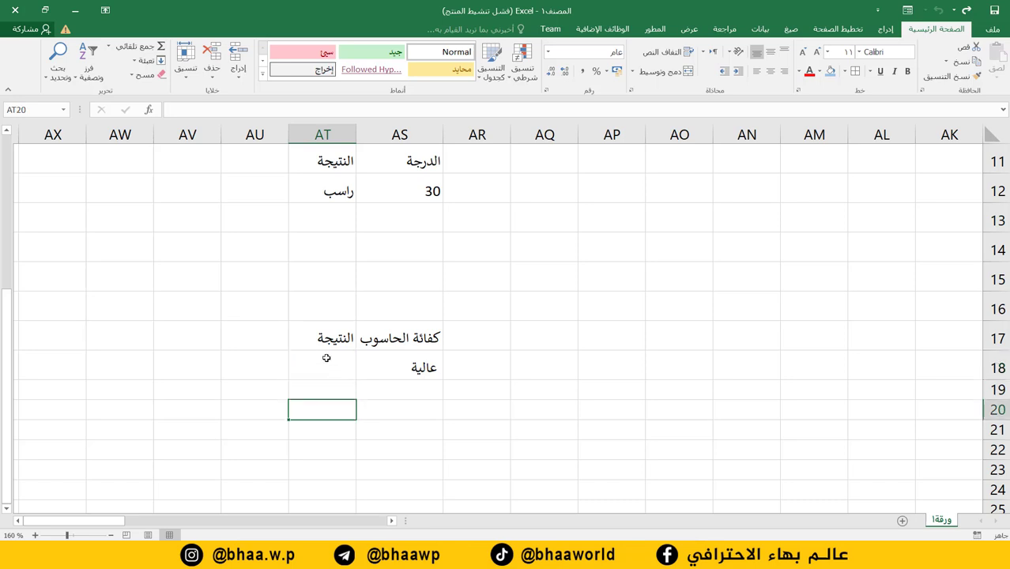
pyautogui.click(323, 373)
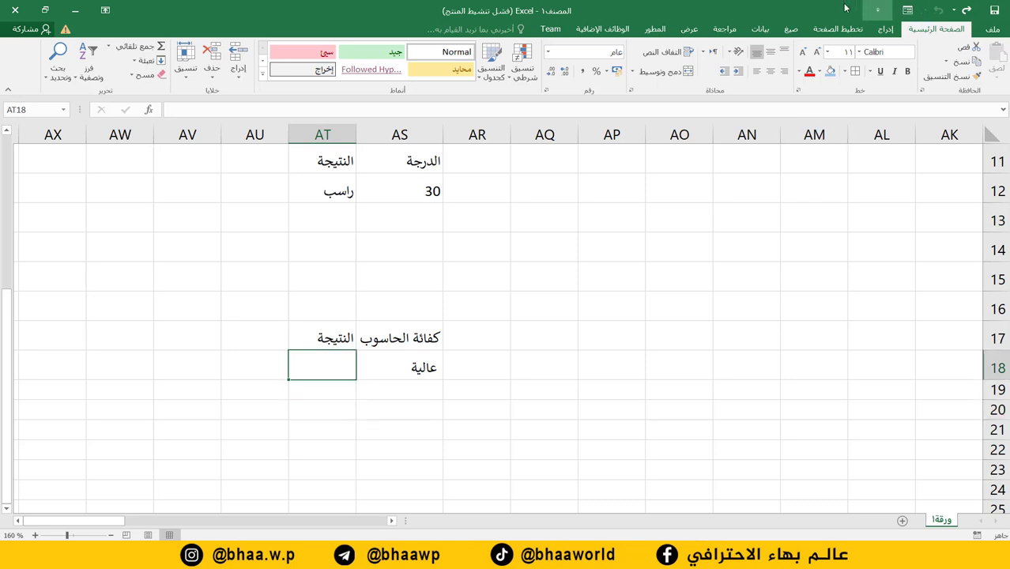
pyautogui.click(791, 30)
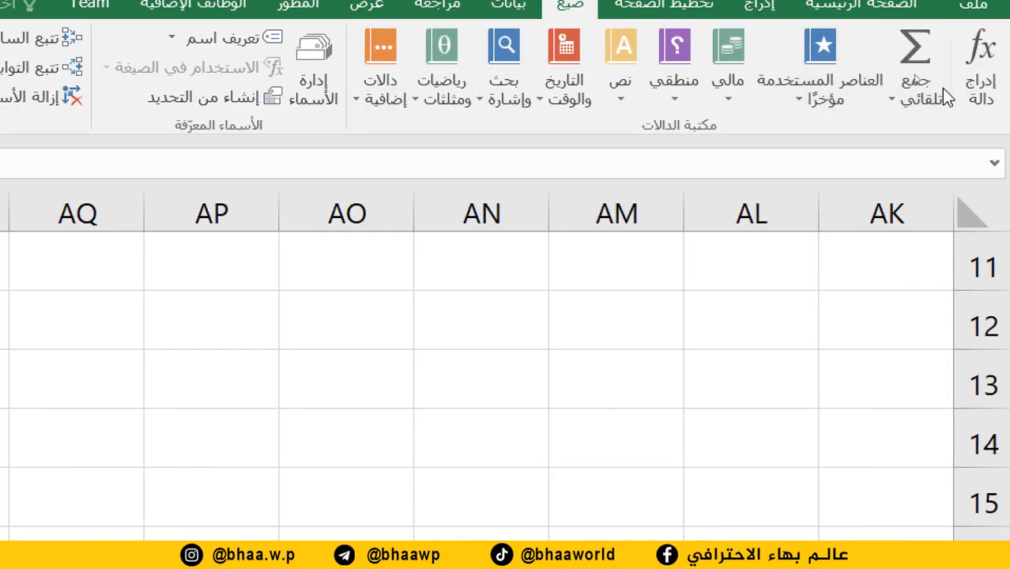
pyautogui.click(674, 99)
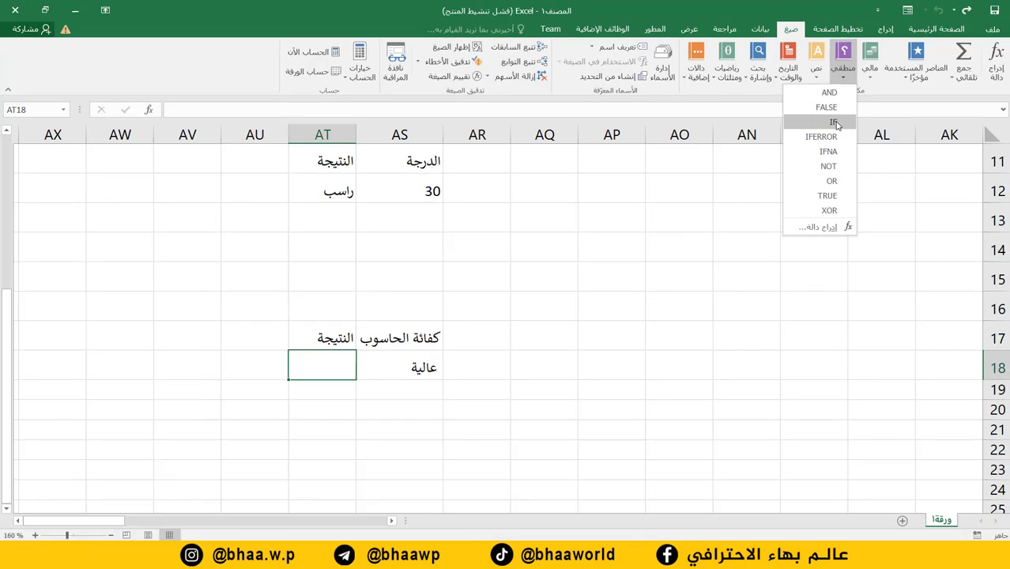
pyautogui.click(838, 126)
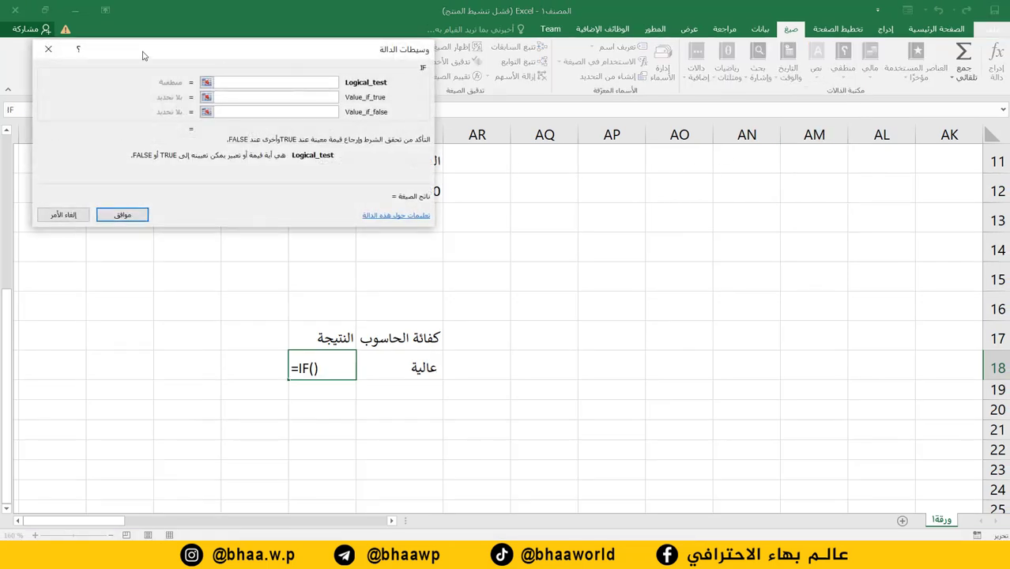
# Fill the IF arguments: test AS18=عالية, يعمل if true, معطل if false
pyautogui.moveTo(139, 57)
pyautogui.mouseDown()
pyautogui.moveTo(349, 118)
pyautogui.moveTo(384, 117)
pyautogui.mouseUp()
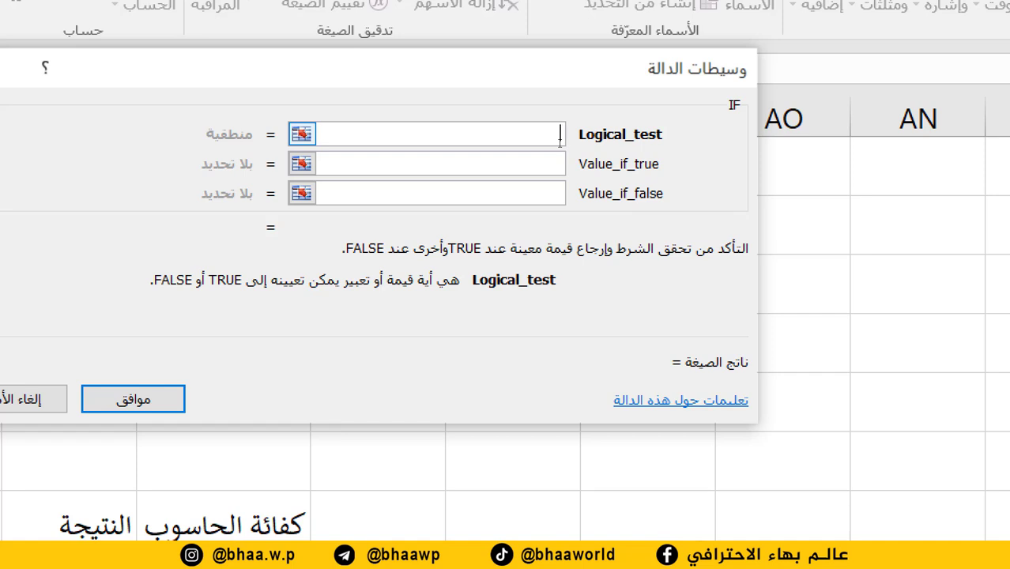
pyautogui.click(549, 162)
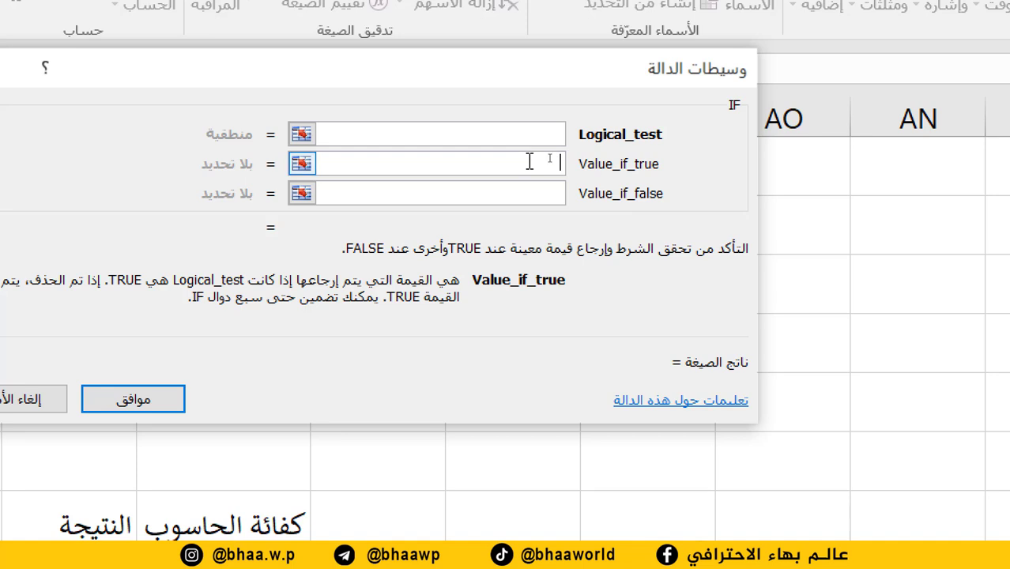
pyautogui.click(508, 195)
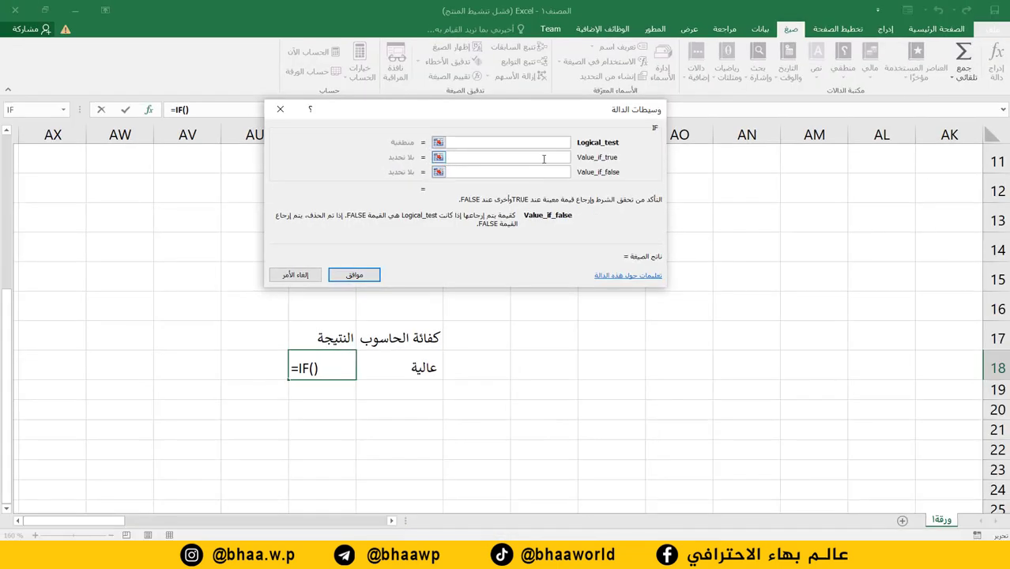
pyautogui.click(545, 144)
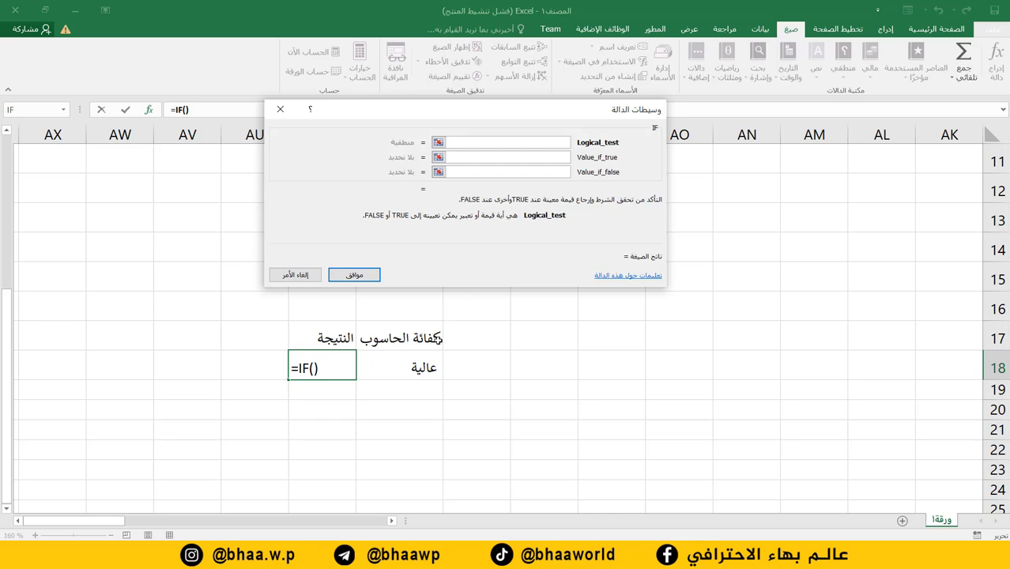
pyautogui.click(424, 366)
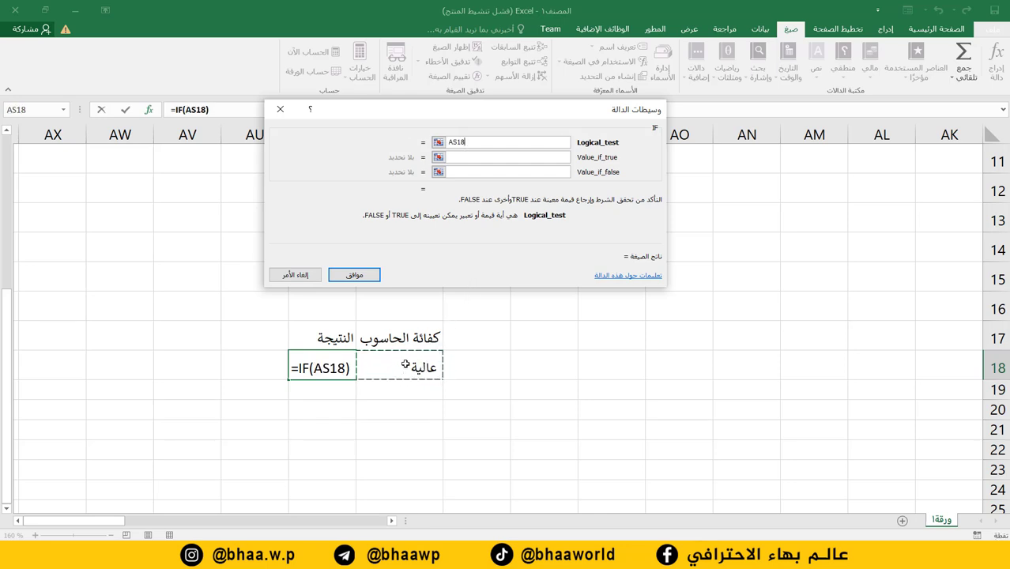
pyautogui.write('=')
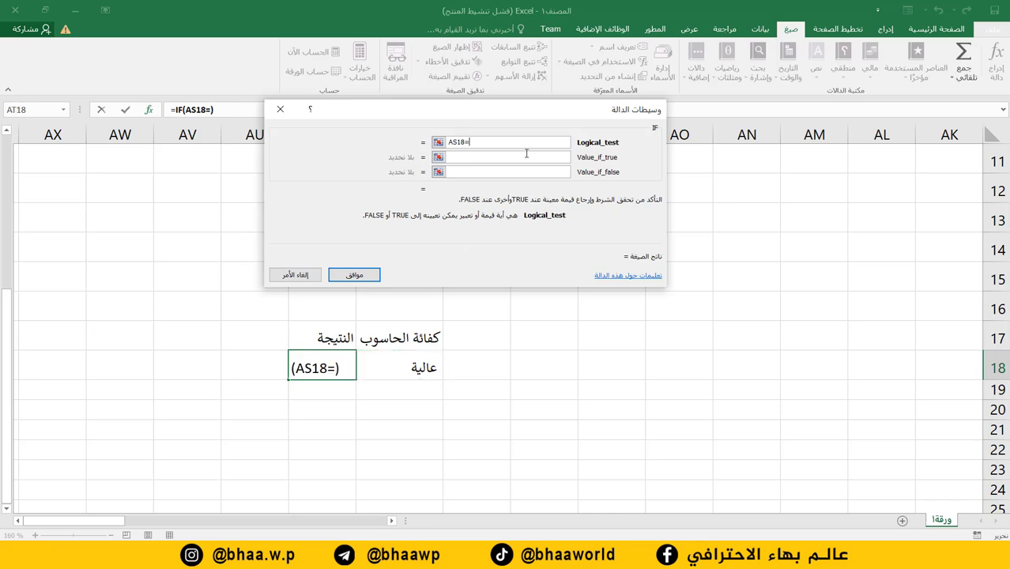
pyautogui.write('عالي')
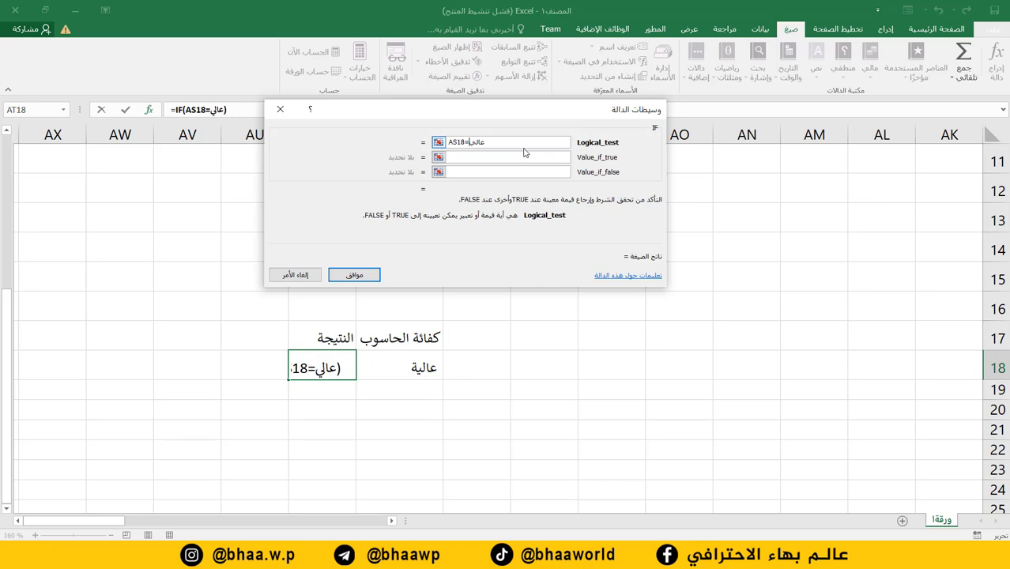
pyautogui.write('ة')
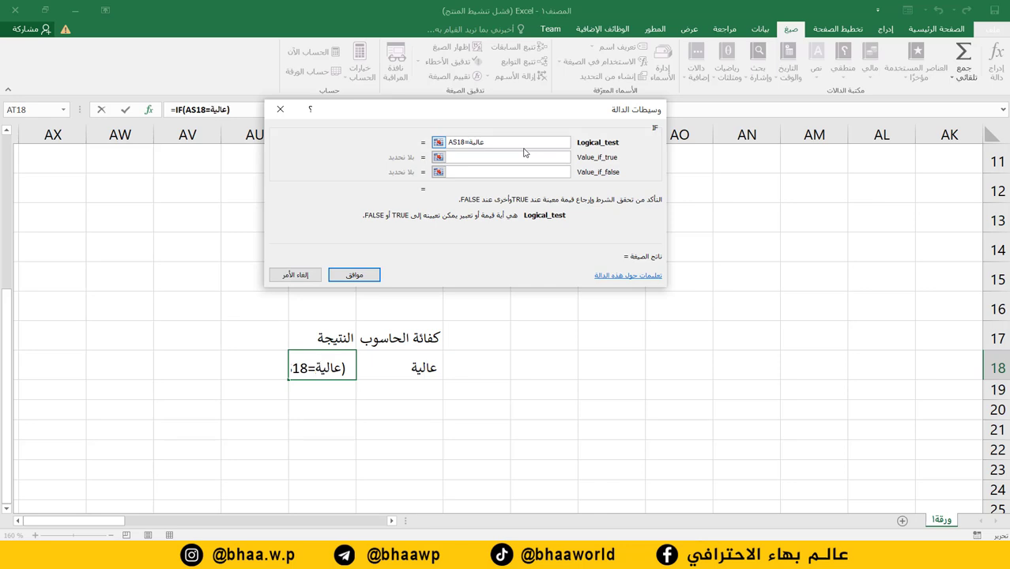
pyautogui.click(488, 162)
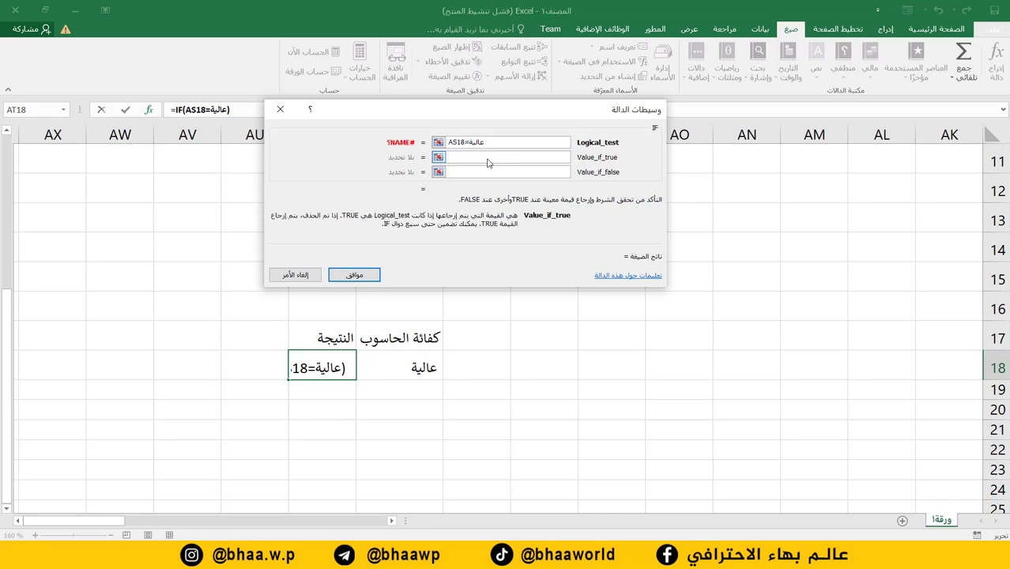
pyautogui.write('يع')
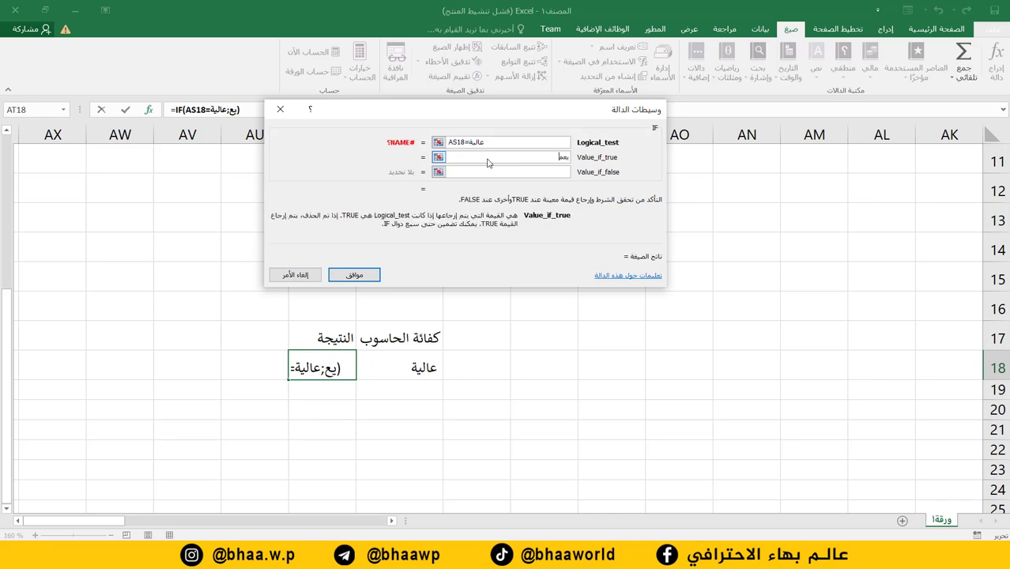
pyautogui.write('مل')
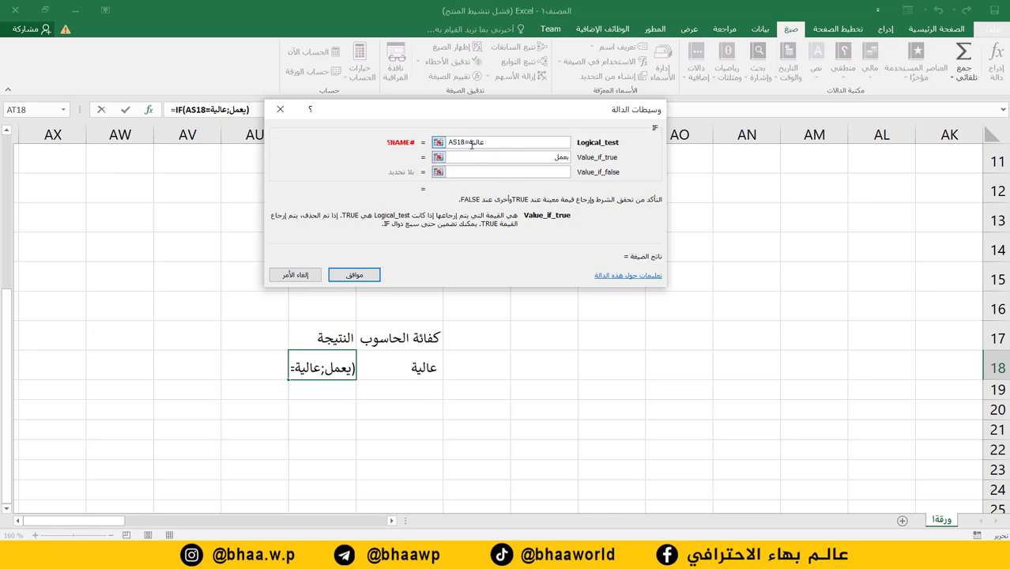
pyautogui.click(495, 171)
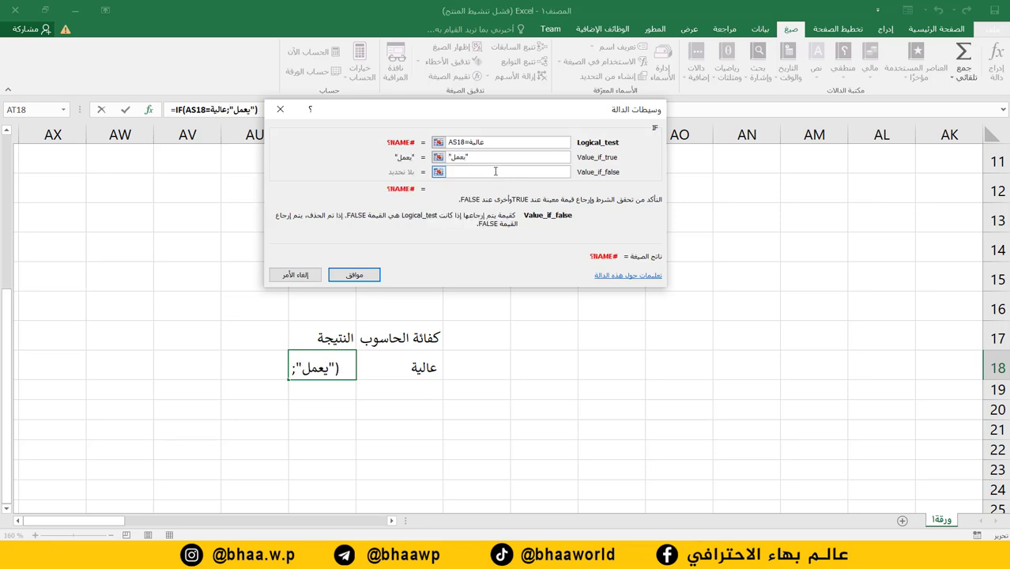
pyautogui.write('معطل')
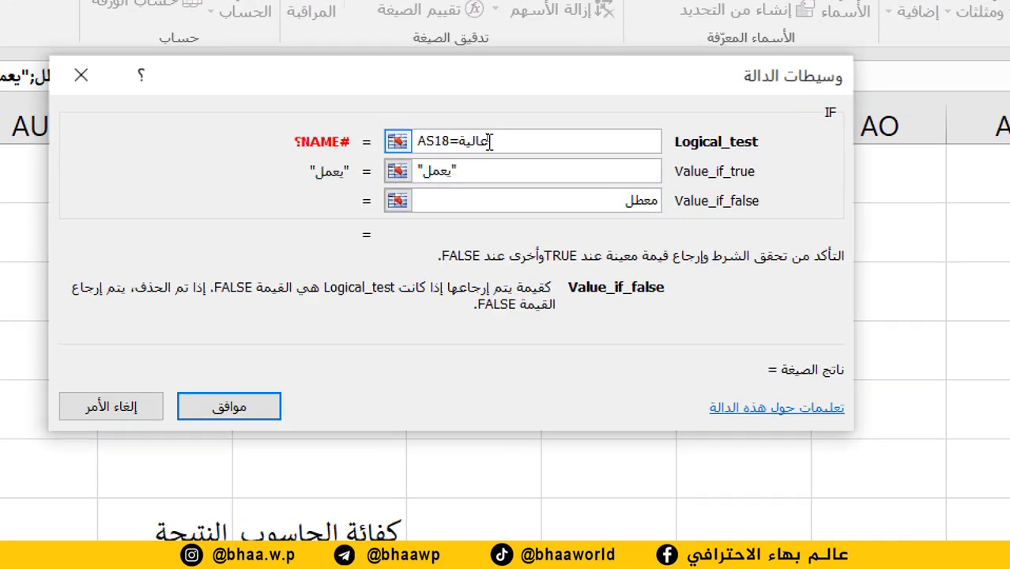
# Review the IF arguments and add double quotes around the logical test's comparison text
pyautogui.click(455, 170)
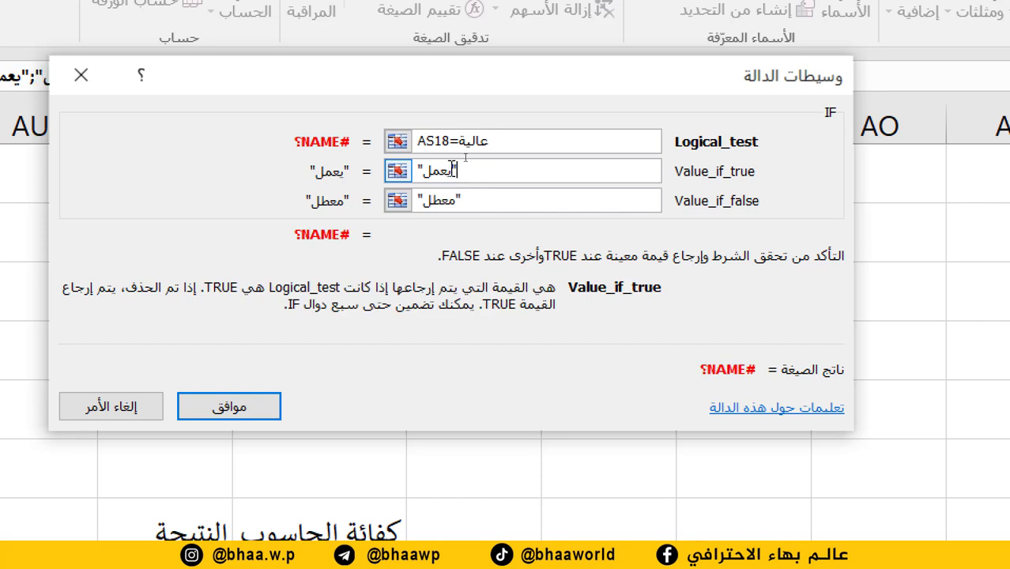
pyautogui.click(447, 203)
pyautogui.click(453, 170)
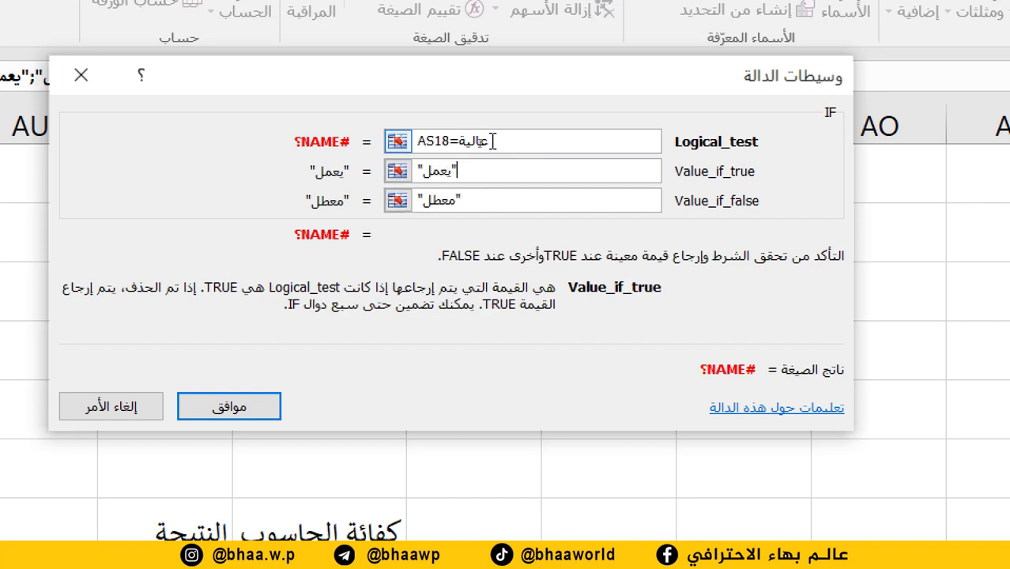
pyautogui.click(463, 141)
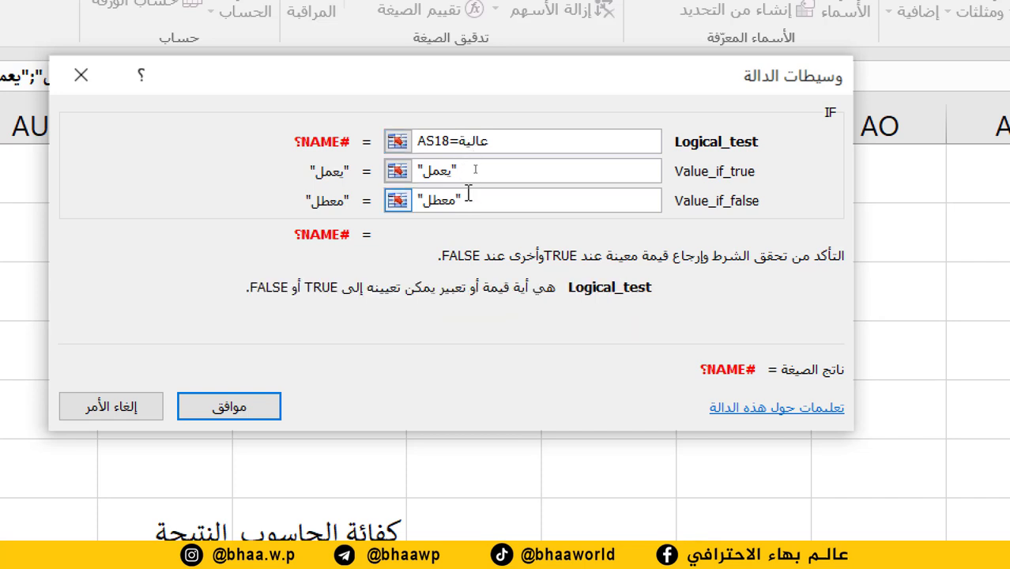
pyautogui.write('"')
pyautogui.press('End')
pyautogui.write('"')
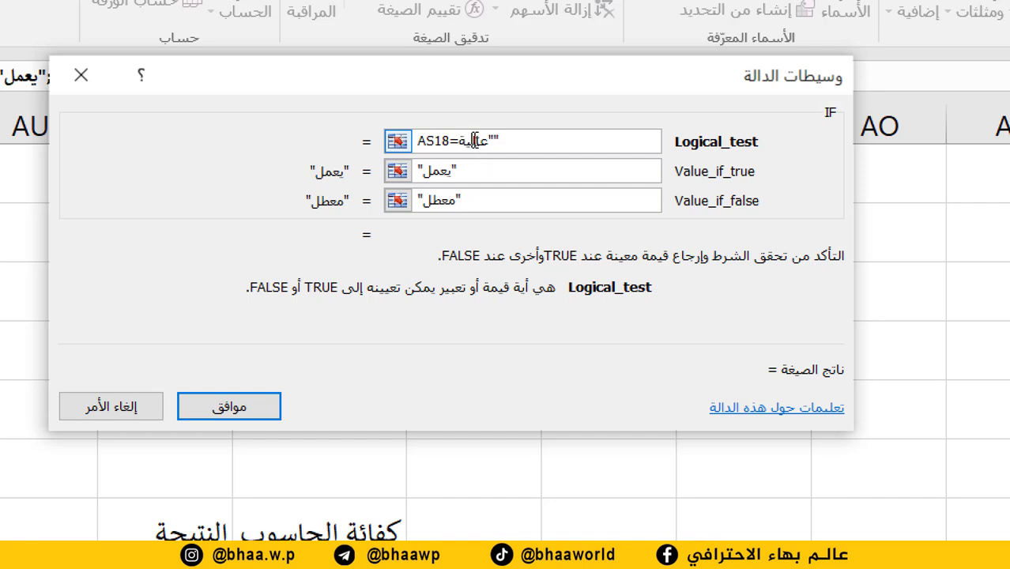
# Retype عالية inside the quotes so the test reads AS18="عالية", previewing معطل
pyautogui.doubleClick(474, 142)
pyautogui.press('BackSpace')
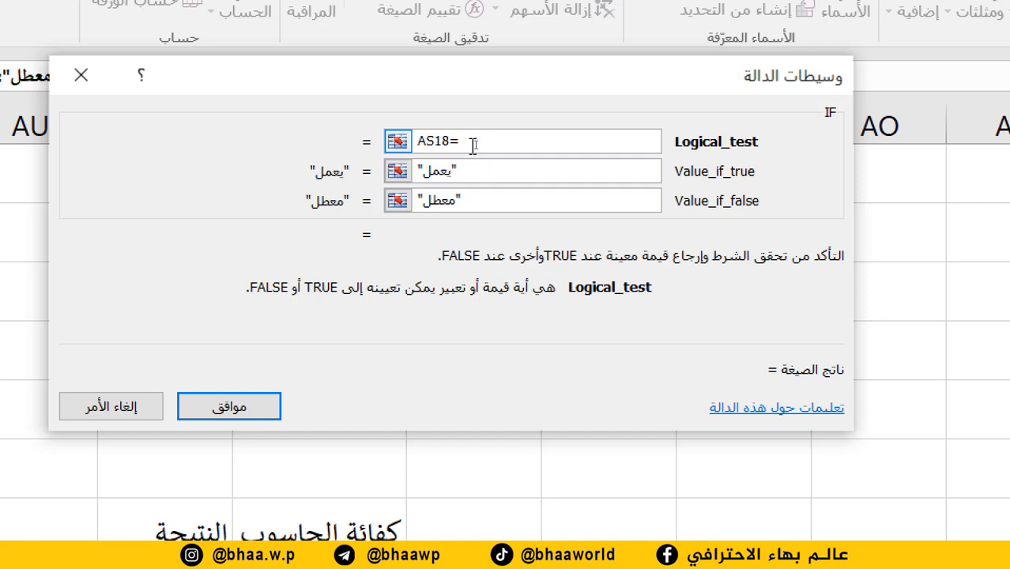
pyautogui.write('"عالية')
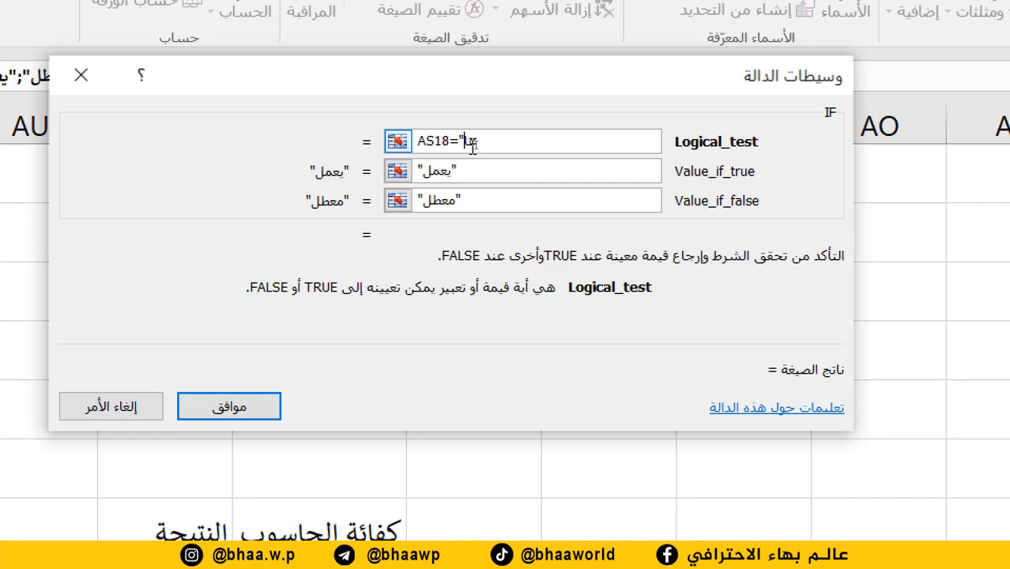
pyautogui.write('"')
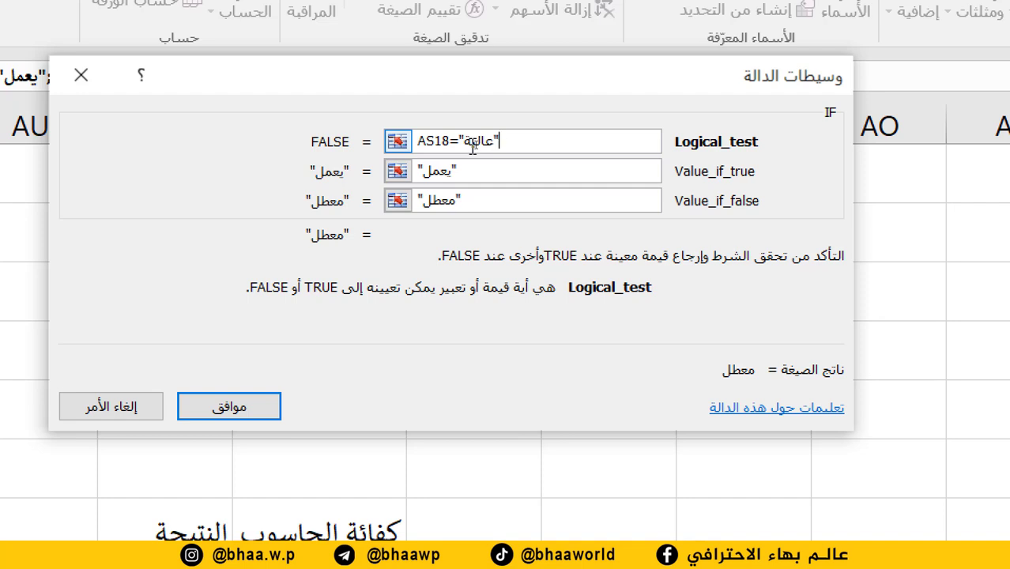
pyautogui.click(545, 169)
pyautogui.click(468, 201)
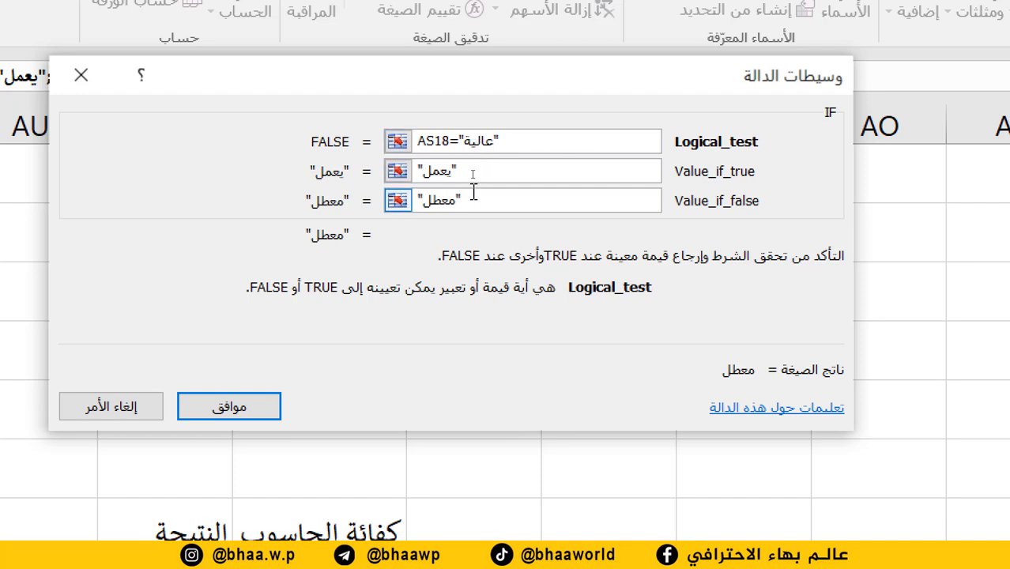
pyautogui.click(466, 142)
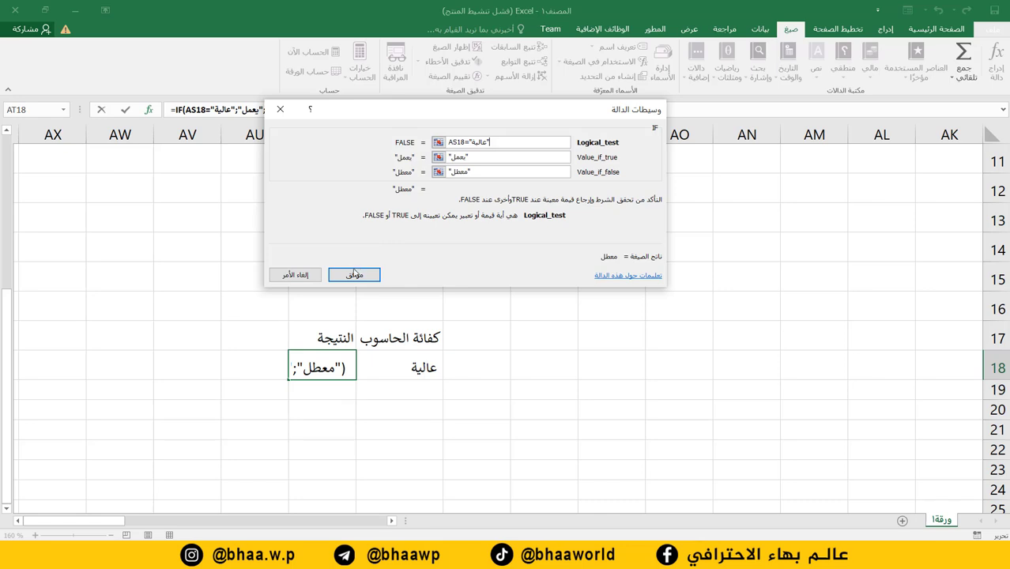
# Confirm AT18's IF formula and begin editing the عالية entry in AS18
pyautogui.click(354, 274)
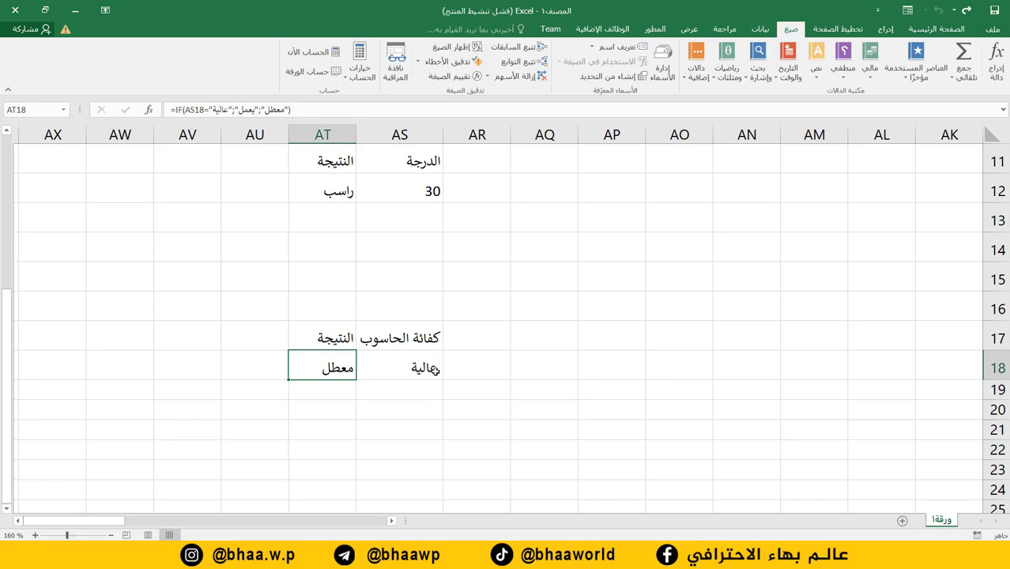
pyautogui.doubleClick(435, 369)
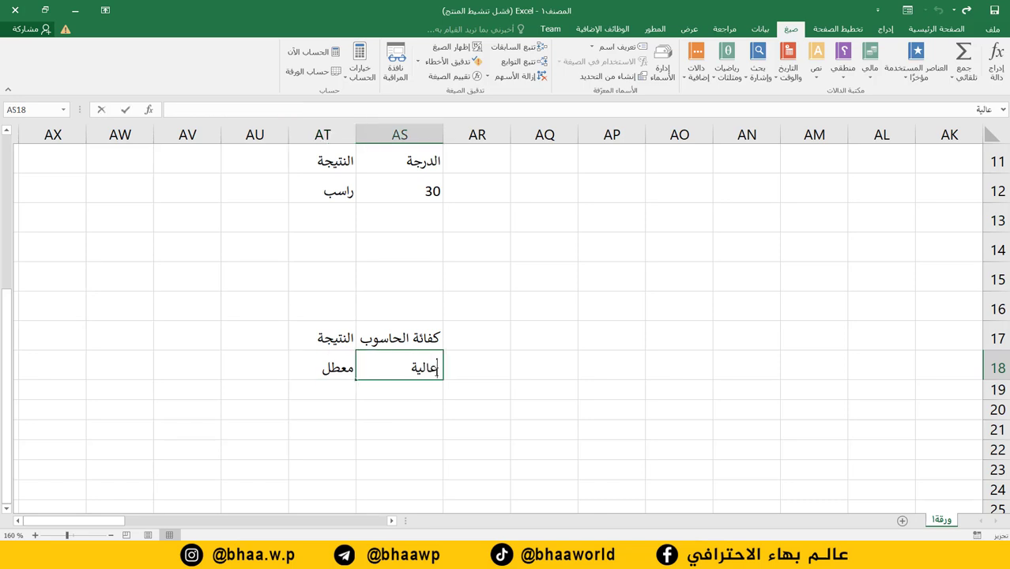
pyautogui.doubleClick(437, 366)
pyautogui.click(435, 369)
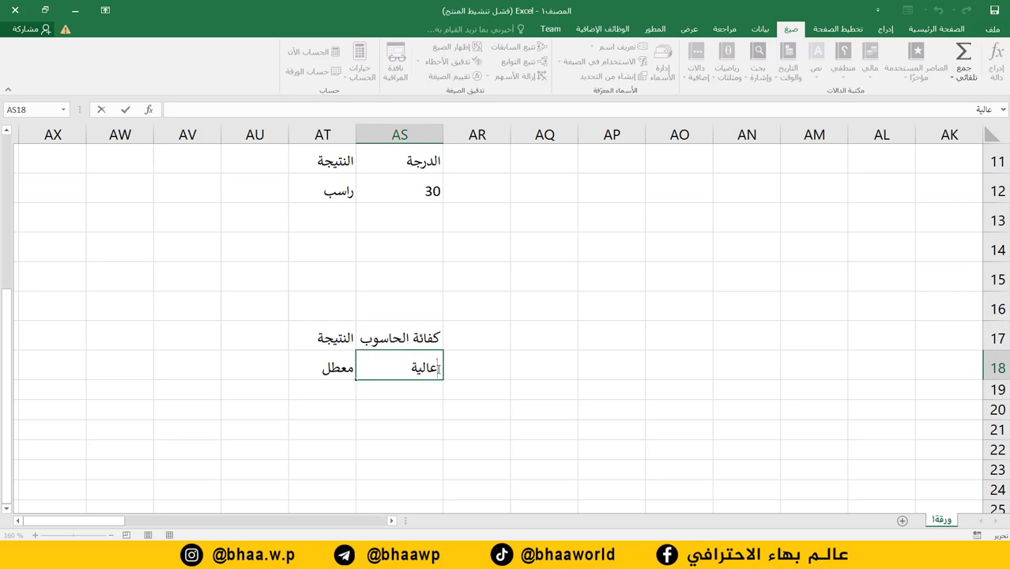
pyautogui.click(440, 367)
pyautogui.click(397, 392)
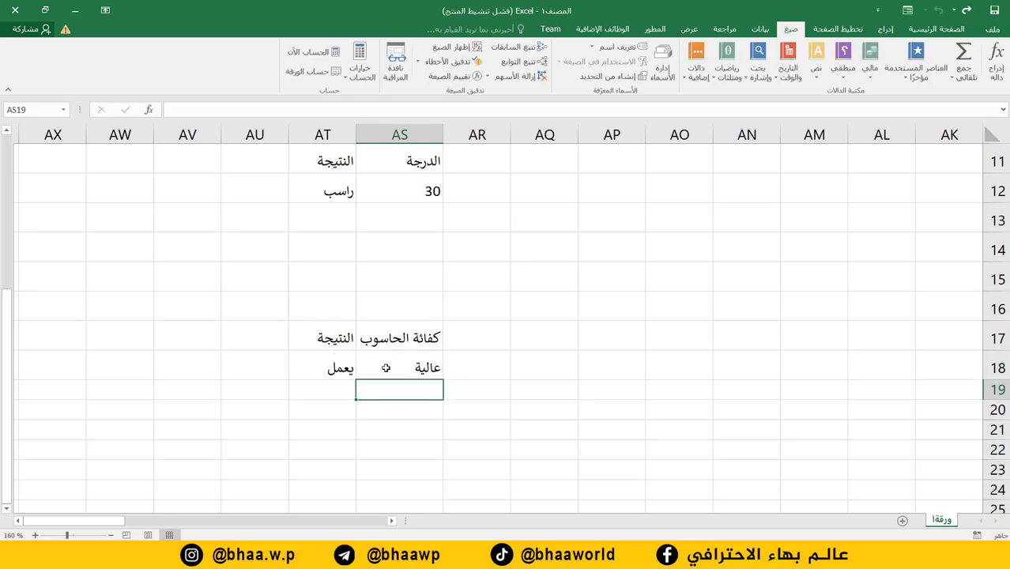
# Change AS18 to غير عالية, then delete غير to restore عالية
pyautogui.click(413, 364)
pyautogui.write('غي')
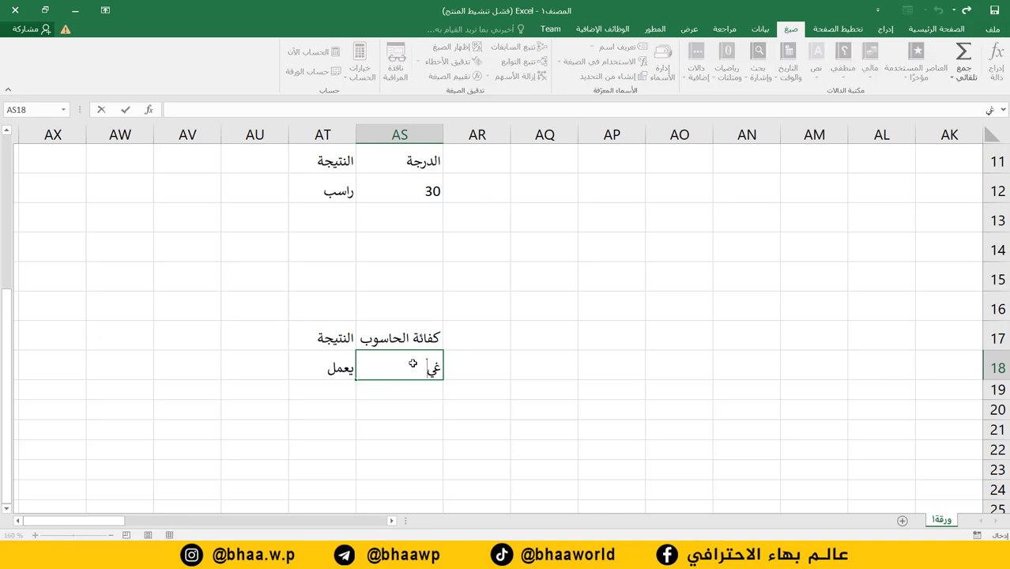
pyautogui.write('ر عالية')
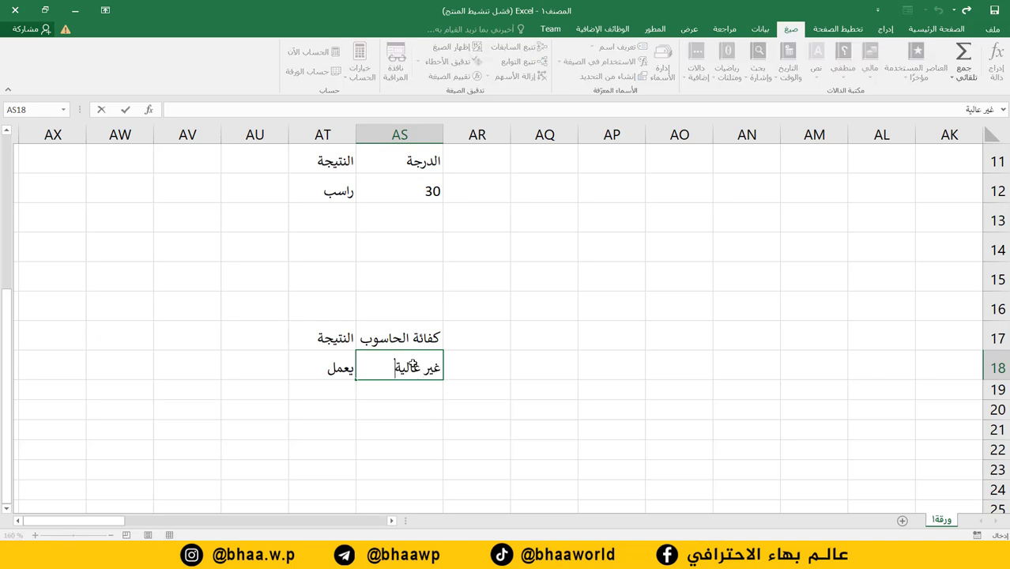
pyautogui.press('Return')
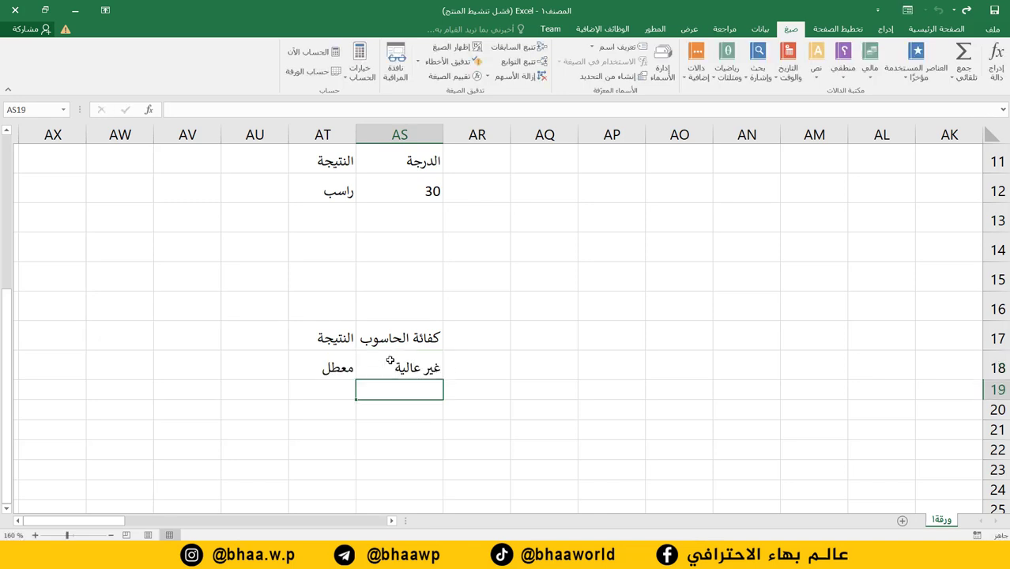
pyautogui.click(393, 362)
pyautogui.doubleClick(415, 366)
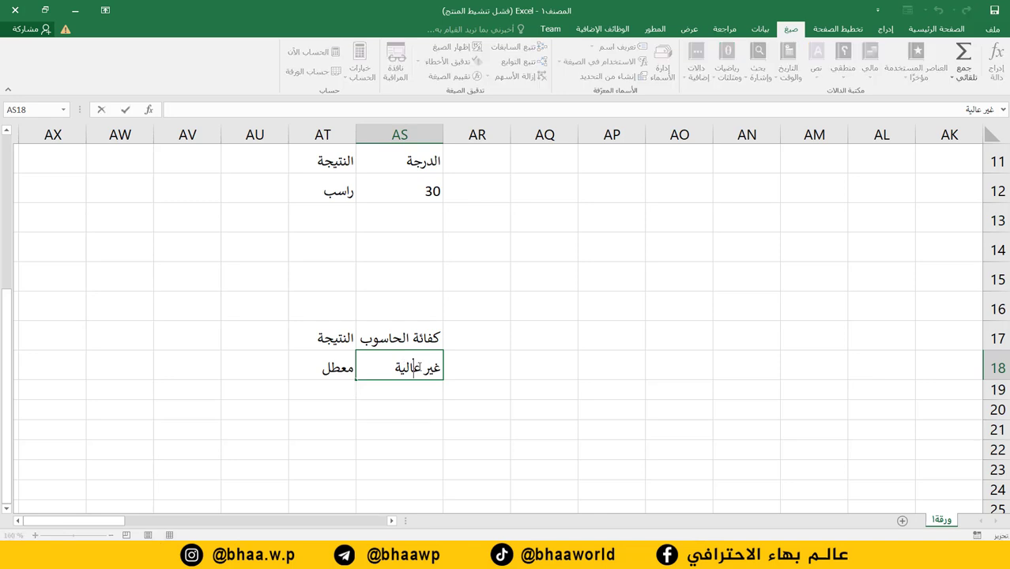
pyautogui.moveTo(422, 367); pyautogui.dragTo(443, 366)
pyautogui.press('BackSpace')
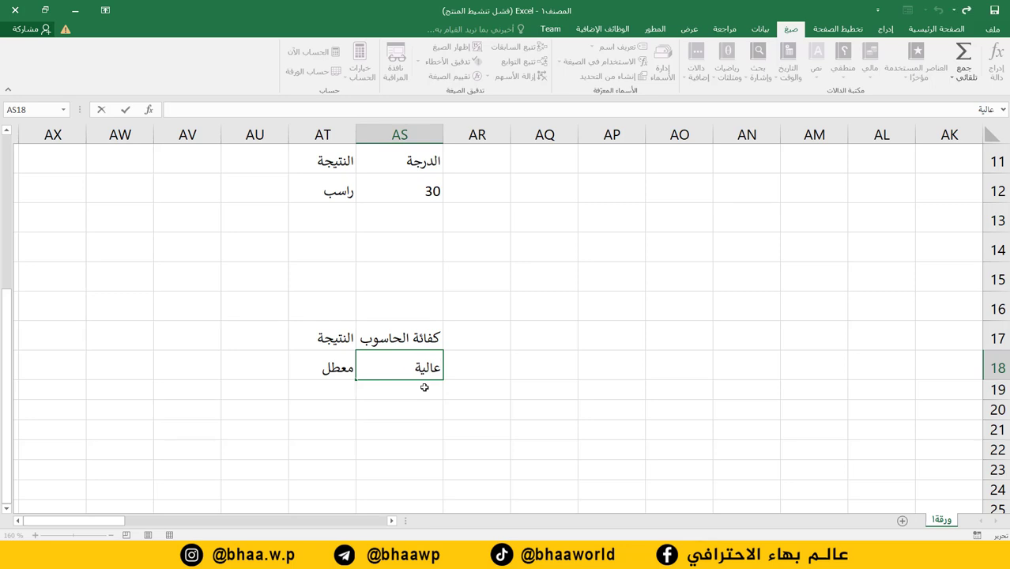
pyautogui.press('Return')
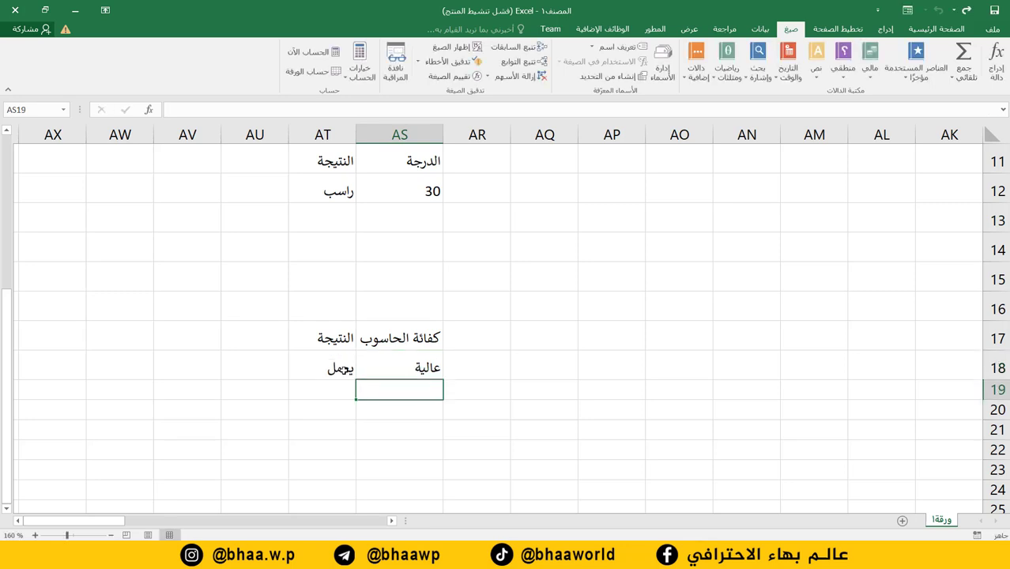
# Set AS18 to غير عالية again so AT18 recalculates to معطل
pyautogui.click(343, 370)
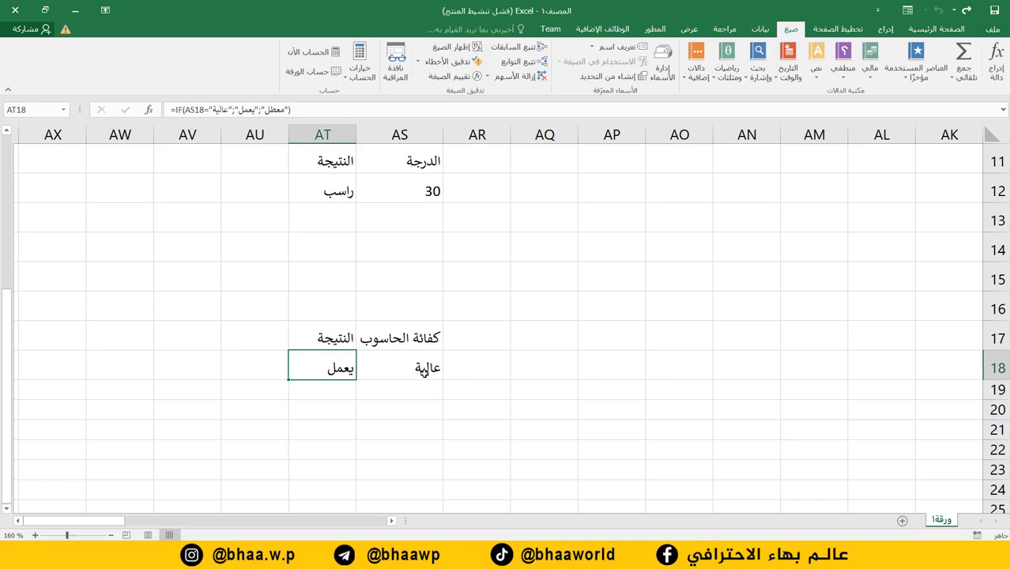
pyautogui.click(399, 371)
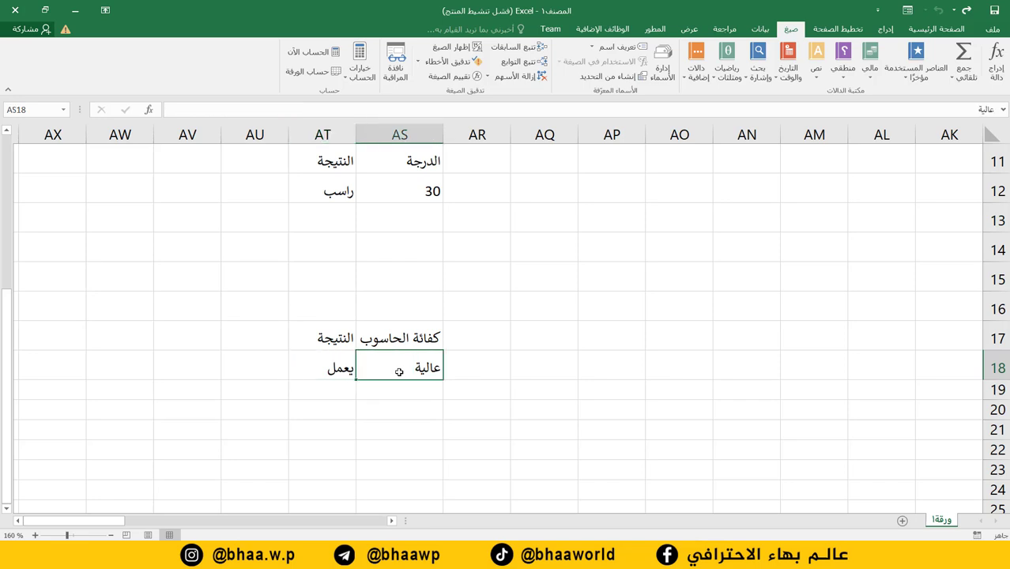
pyautogui.write('غ')
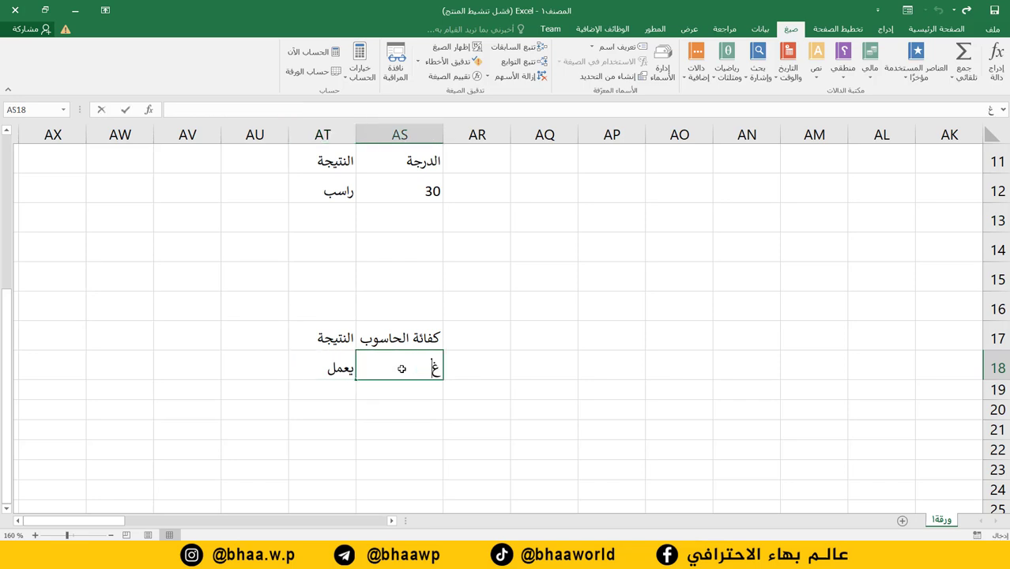
pyautogui.write('ير عال')
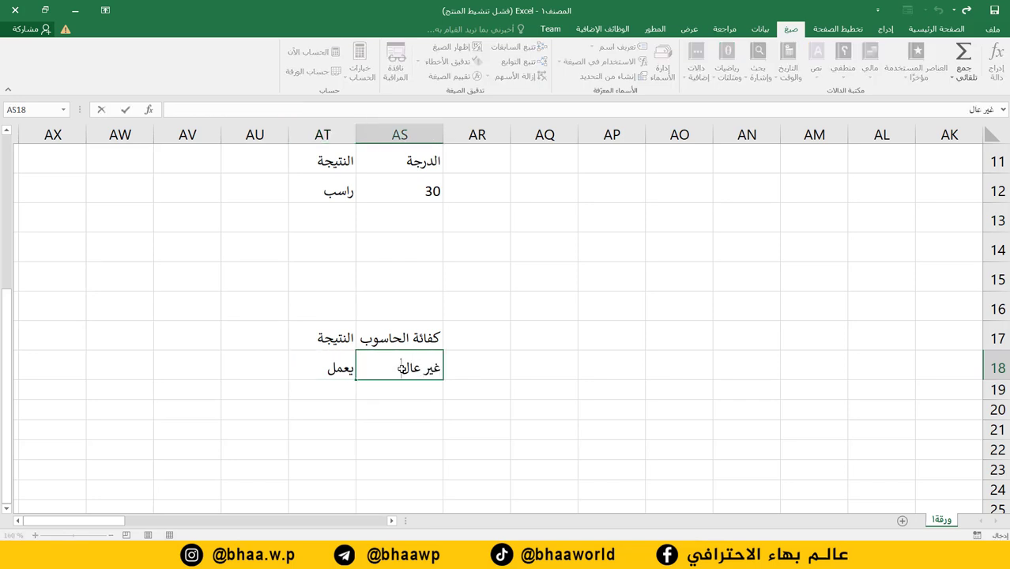
pyautogui.write('ية')
pyautogui.press('Return')
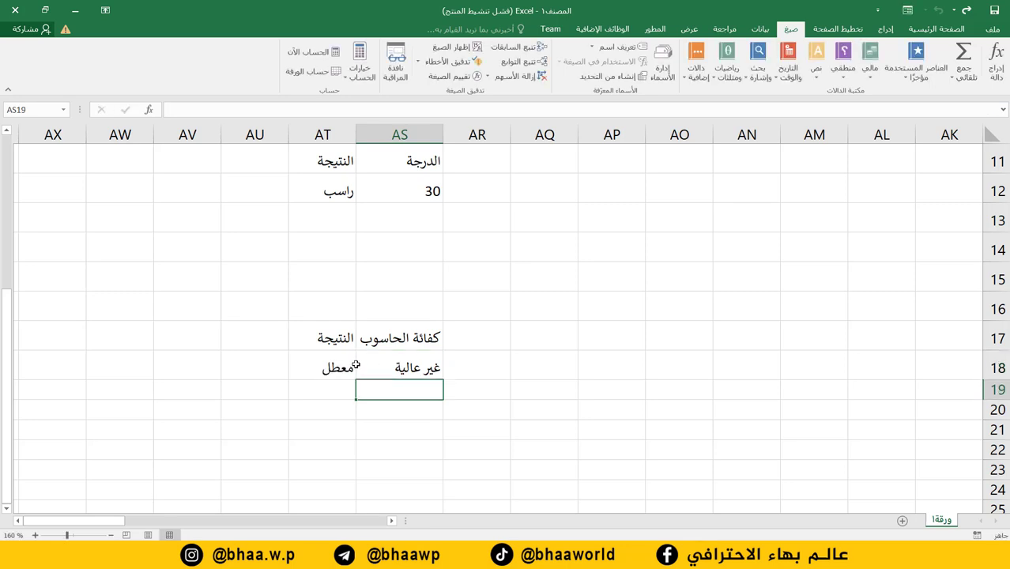
# Review AT18's IF arguments without changes, then select result cell AT12
pyautogui.click(339, 365)
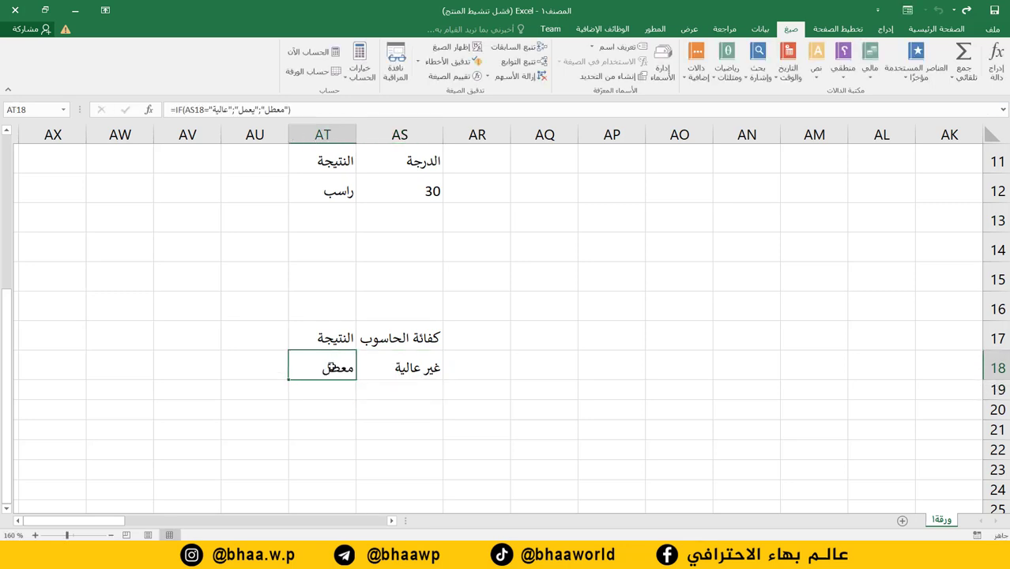
pyautogui.click(150, 112)
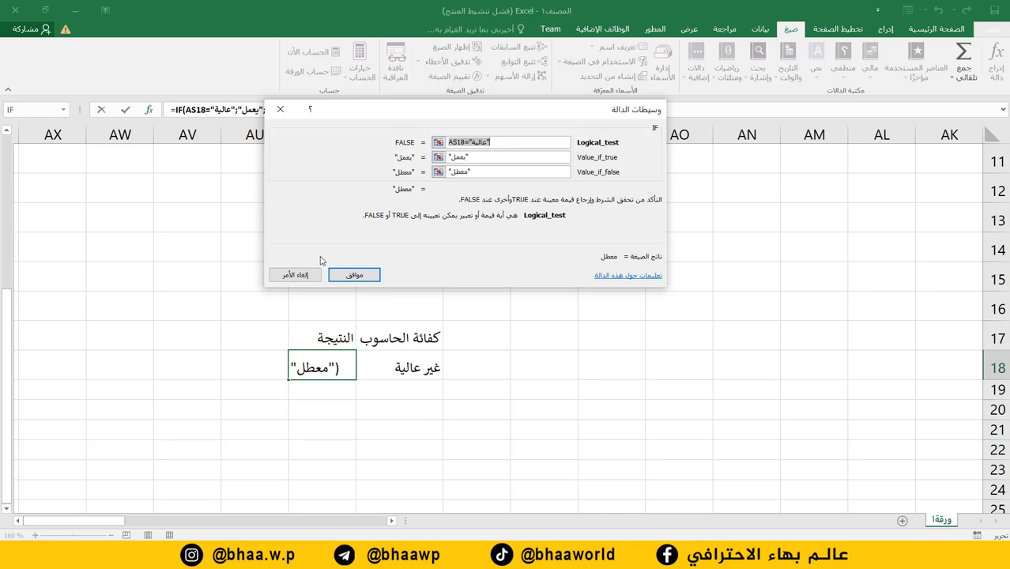
pyautogui.click(295, 274)
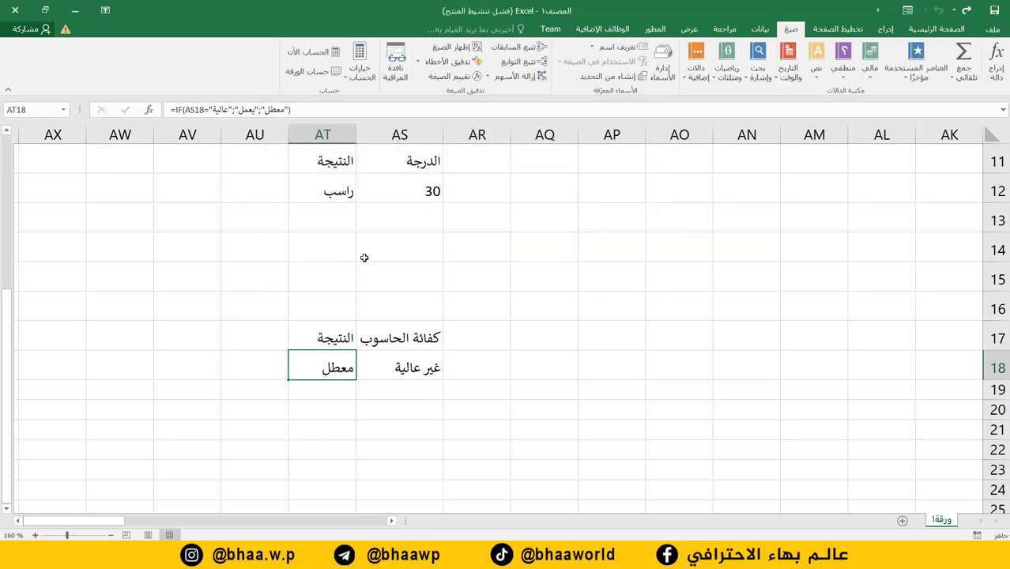
pyautogui.scroll(1, 428, 271)
pyautogui.click(341, 292)
# Clear AT12's old result and insert an IF function there
pyautogui.press('Delete')
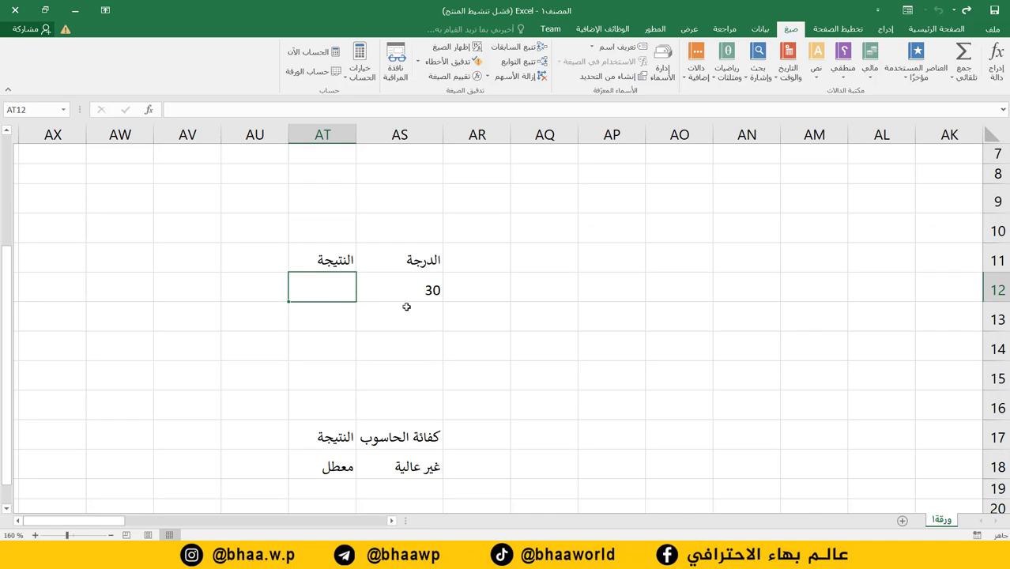
pyautogui.press('Return')
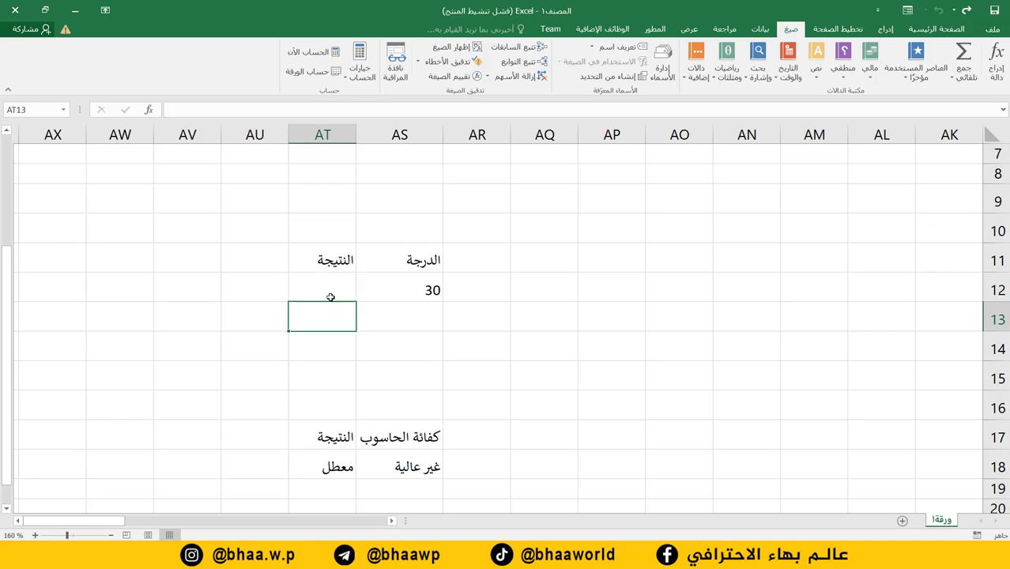
pyautogui.click(319, 294)
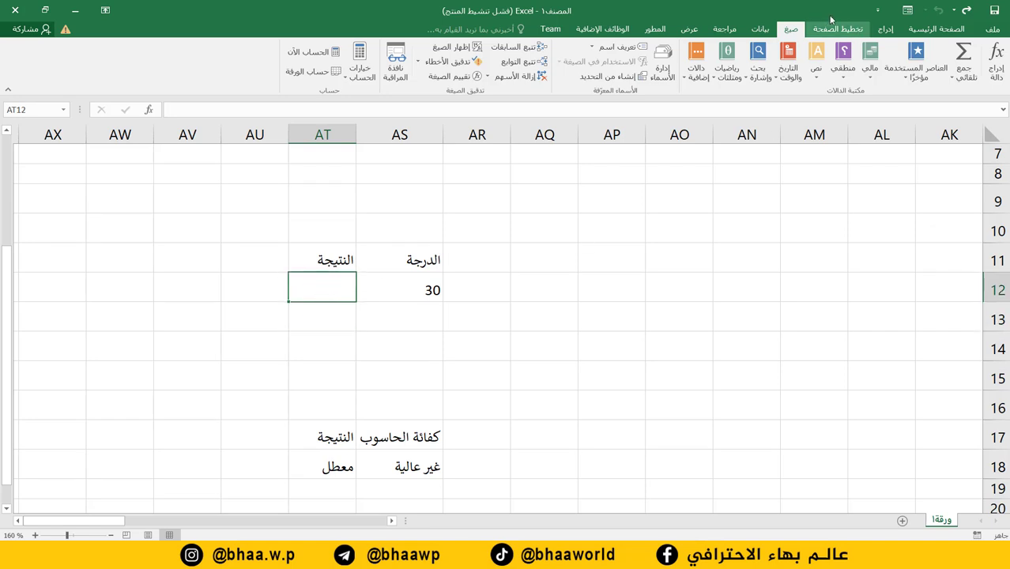
pyautogui.click(844, 78)
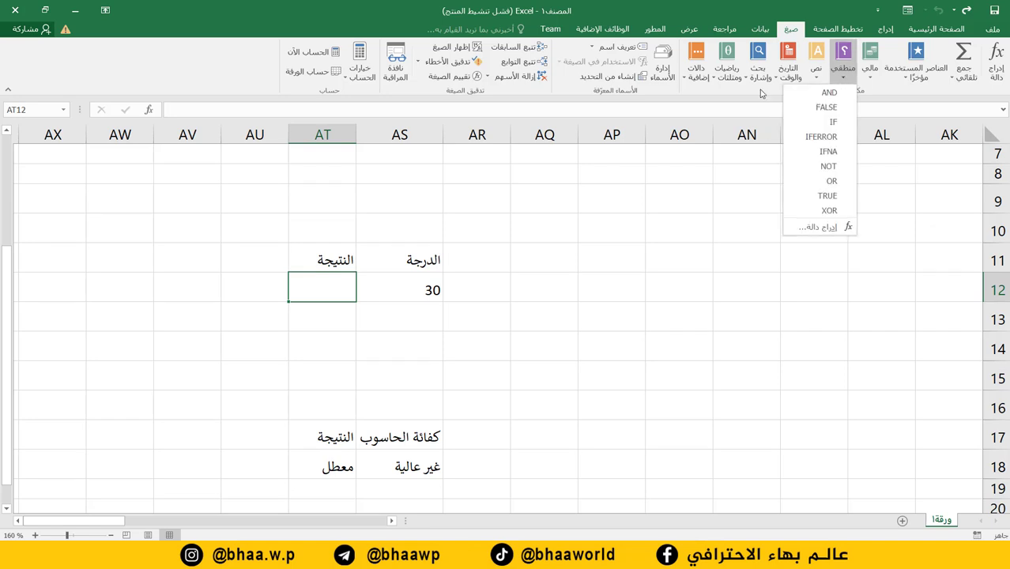
pyautogui.click(829, 121)
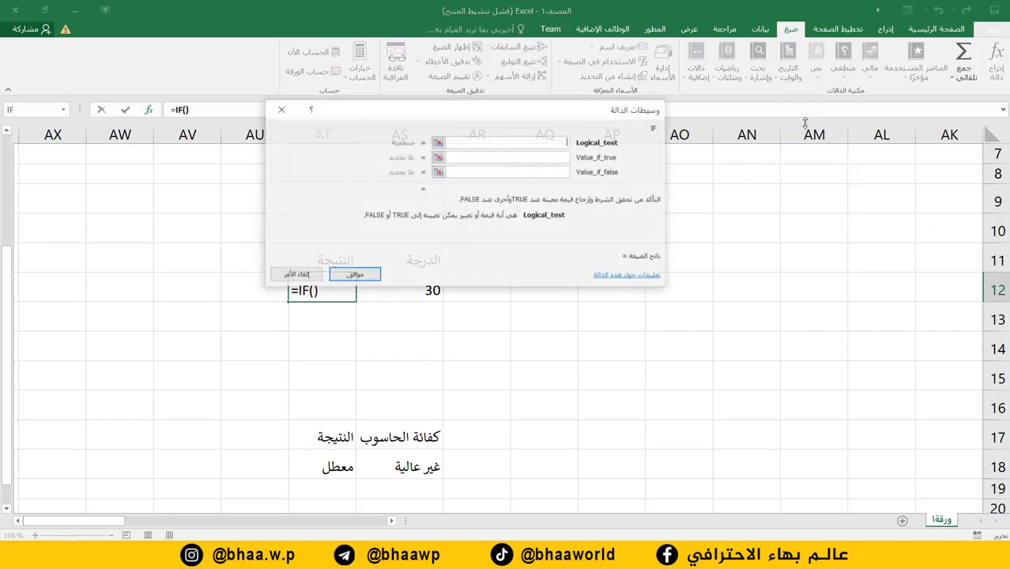
pyautogui.moveTo(400, 112); pyautogui.dragTo(340, 49)
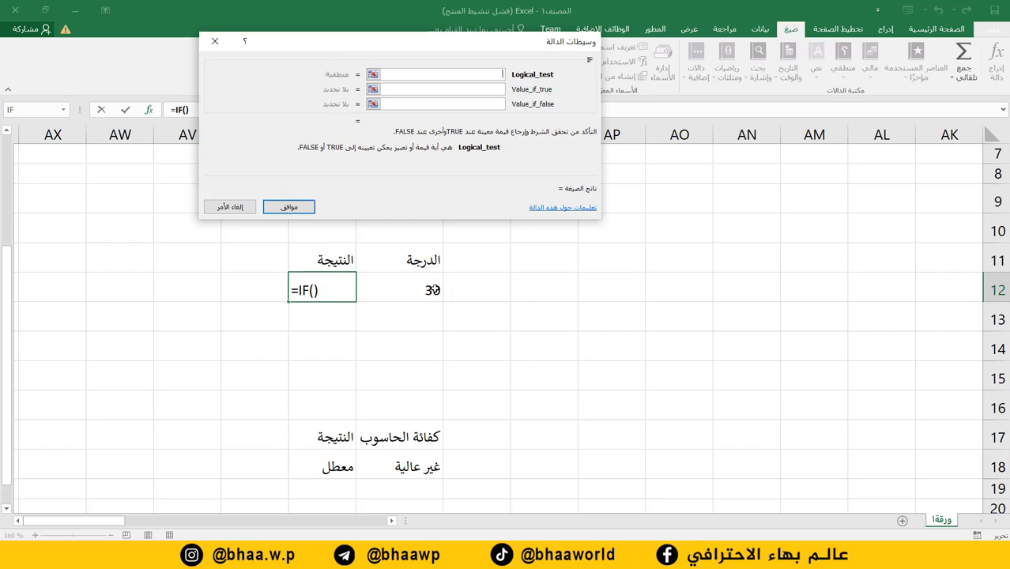
pyautogui.moveTo(388, 41); pyautogui.dragTo(295, 46)
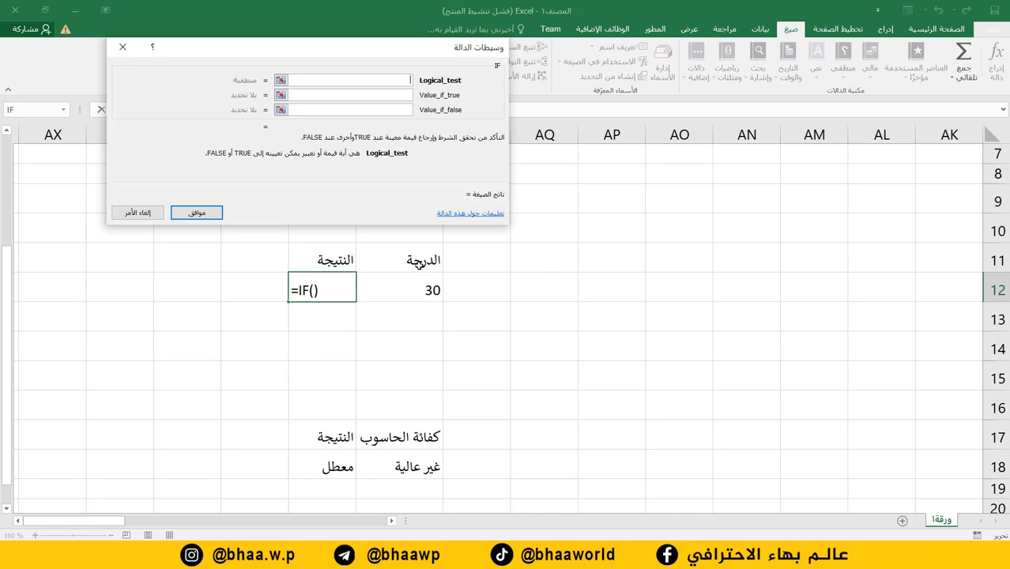
# Build the IF so AS12=50 returns ناجح, otherwise راسب
pyautogui.click(418, 283)
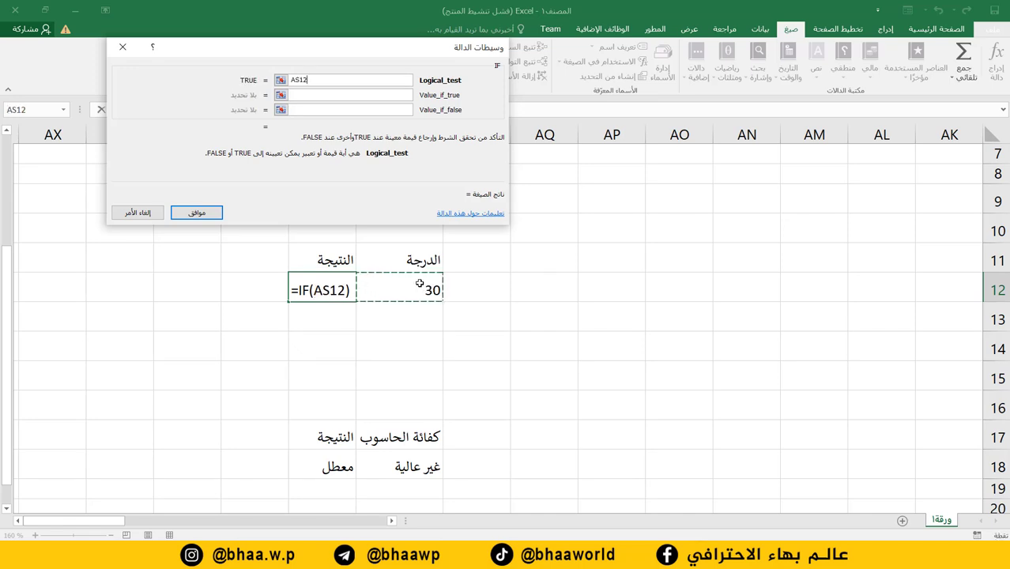
pyautogui.click(417, 262)
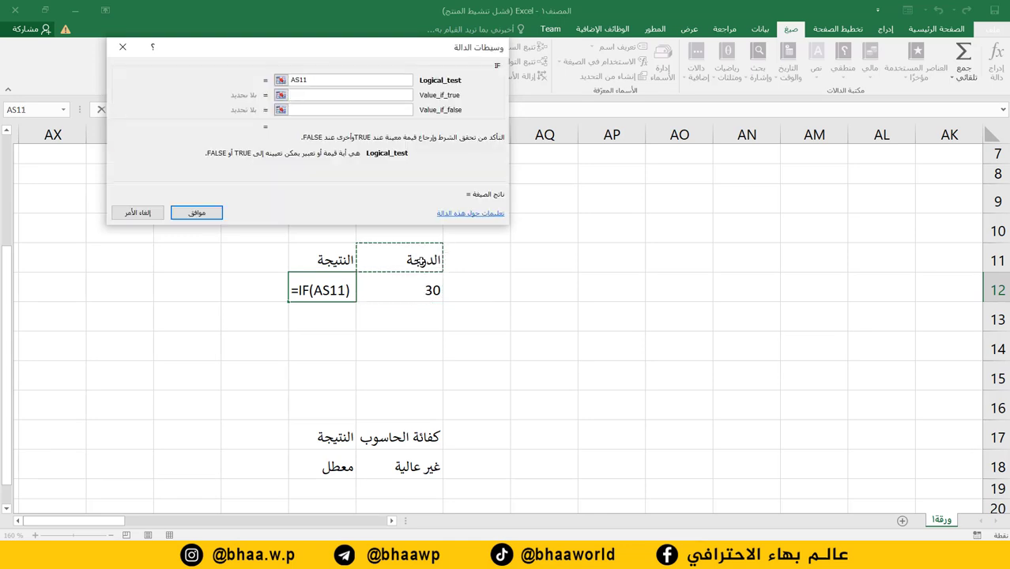
pyautogui.click(407, 292)
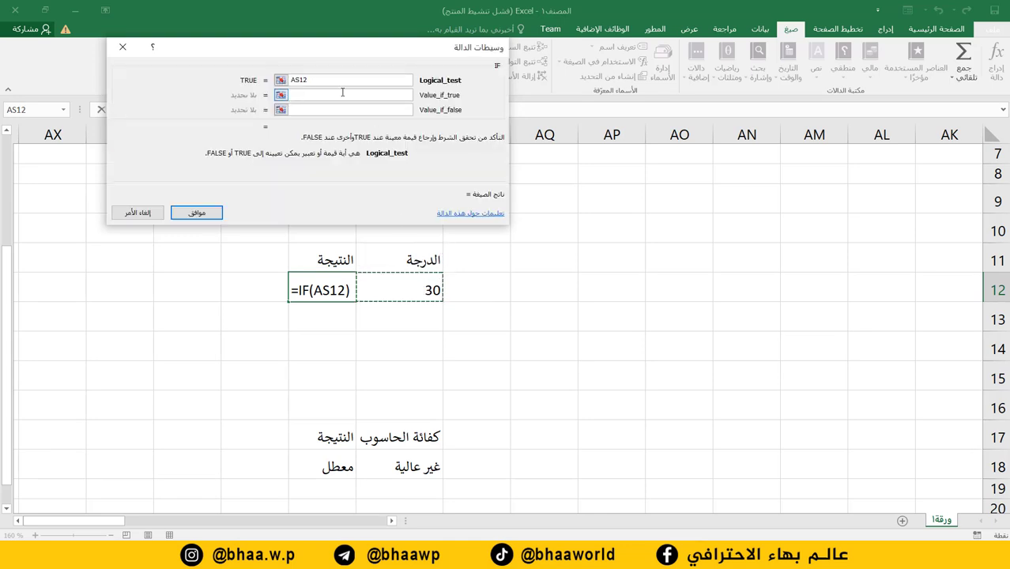
pyautogui.write('=')
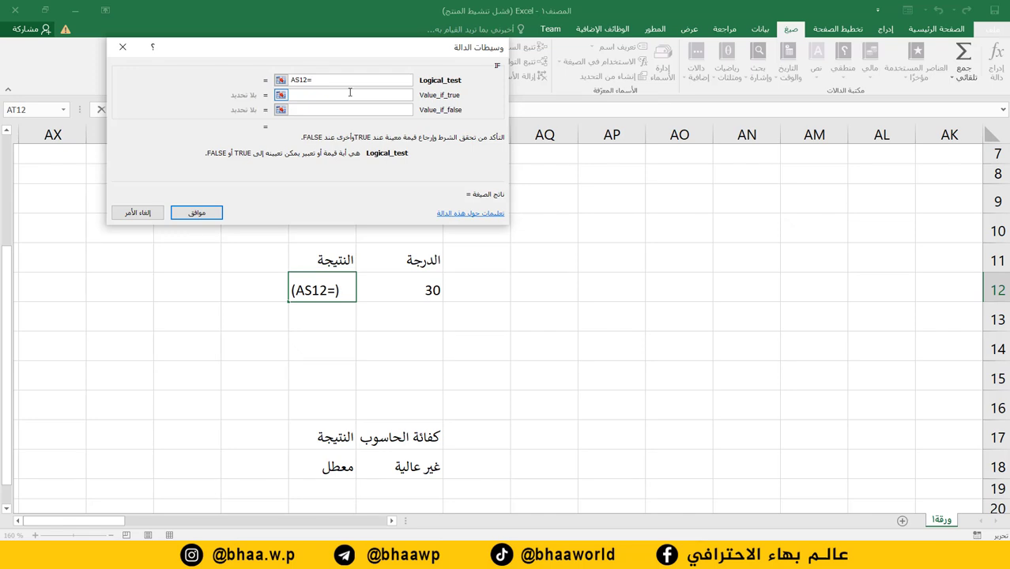
pyautogui.write('50')
pyautogui.click(350, 95)
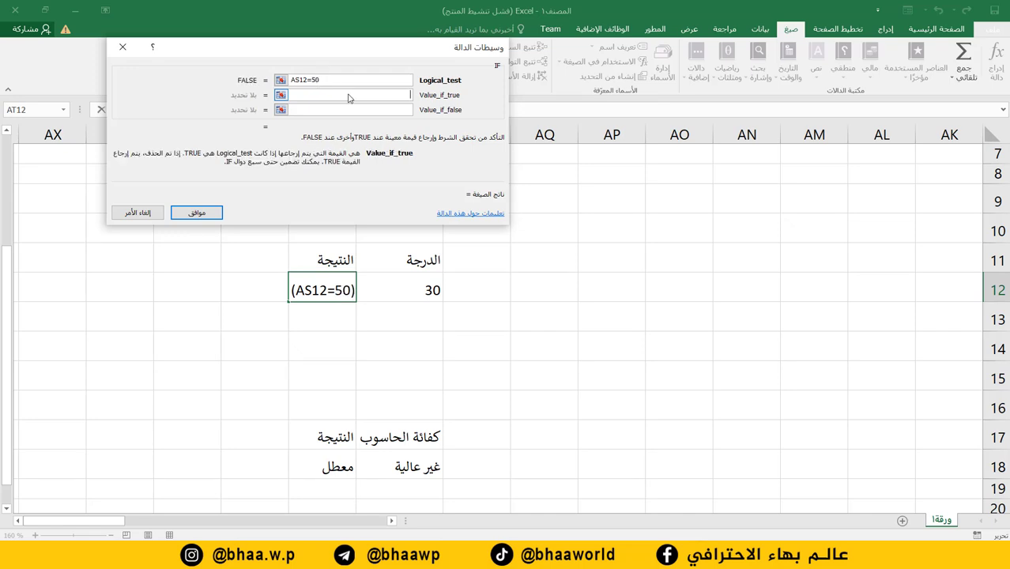
pyautogui.write('ناجح')
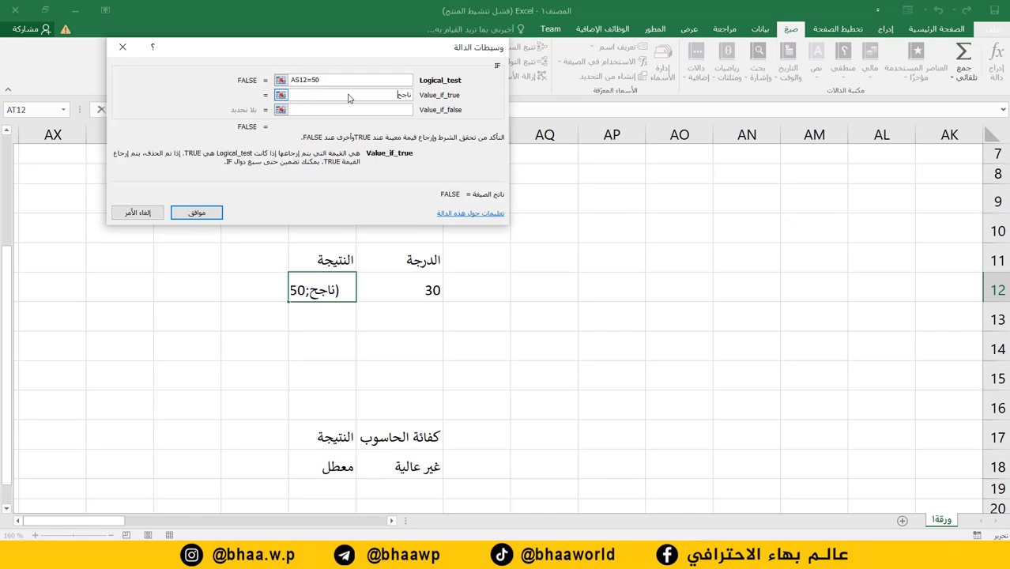
pyautogui.click(361, 107)
pyautogui.click(360, 107)
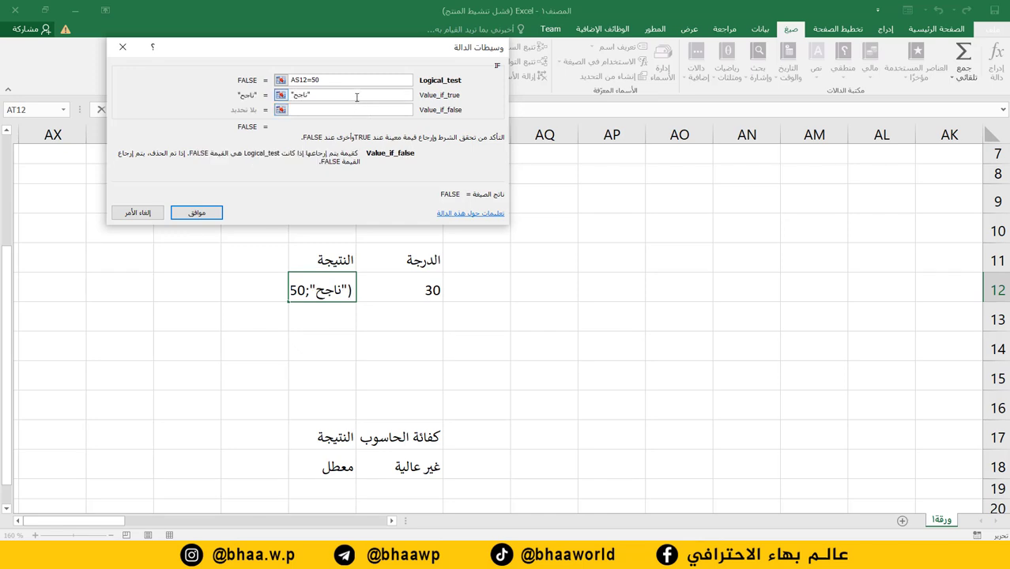
pyautogui.write('راس')
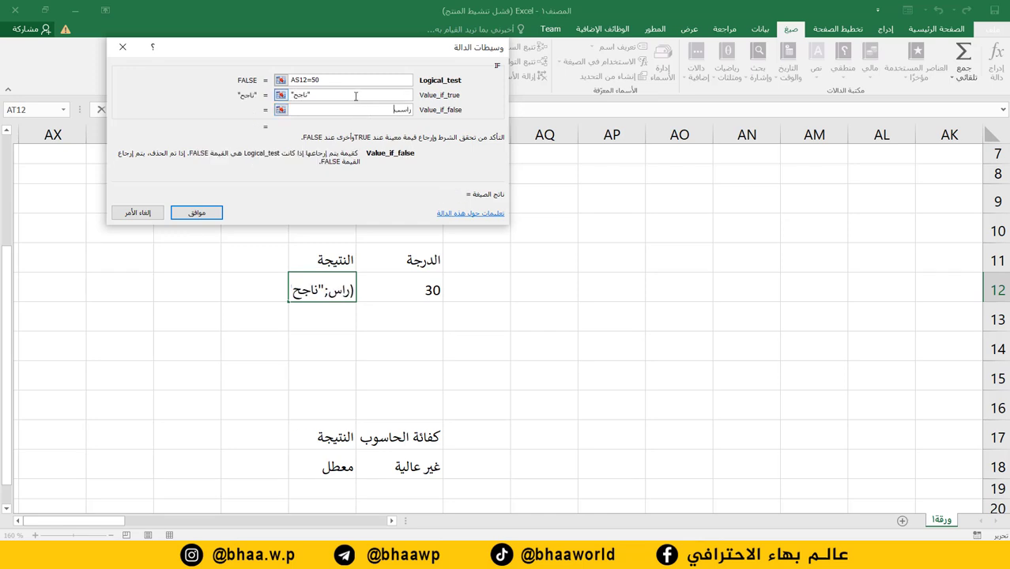
pyautogui.write('ب')
pyautogui.click(195, 215)
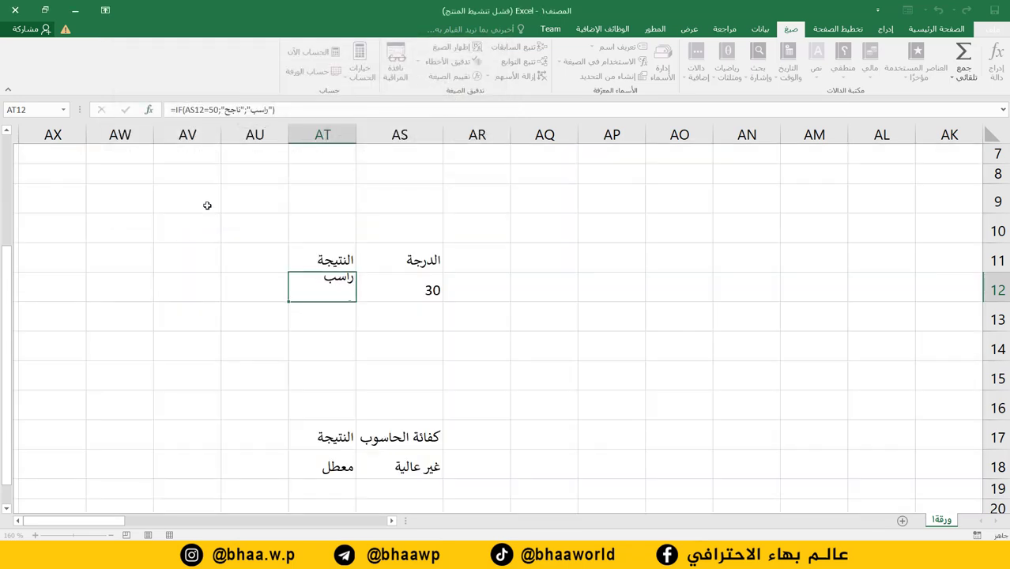
# Enter grade 50, then 55, in AS12, then clear AT12's IF formula
pyautogui.click(425, 287)
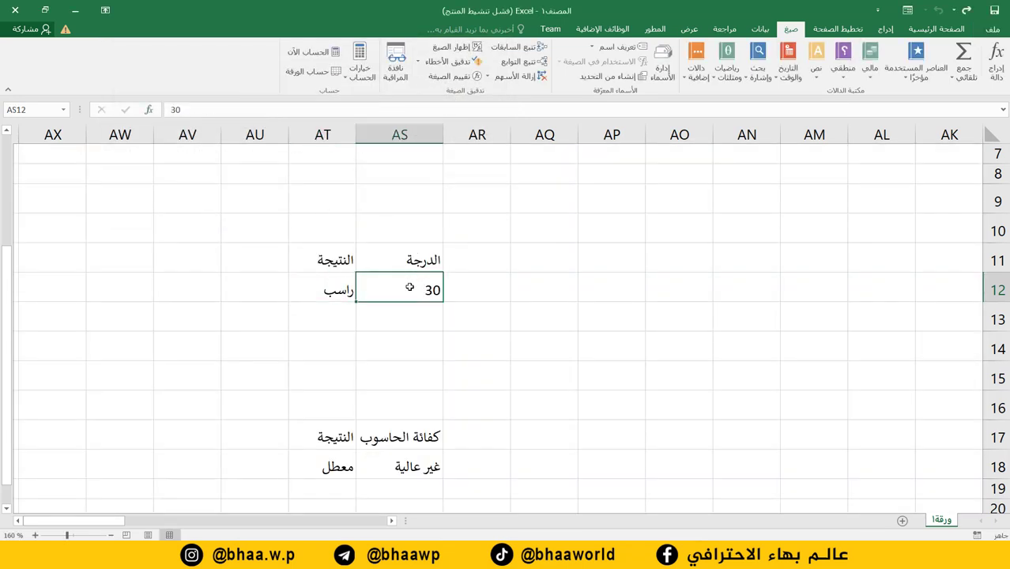
pyautogui.write('50')
pyautogui.press('Return')
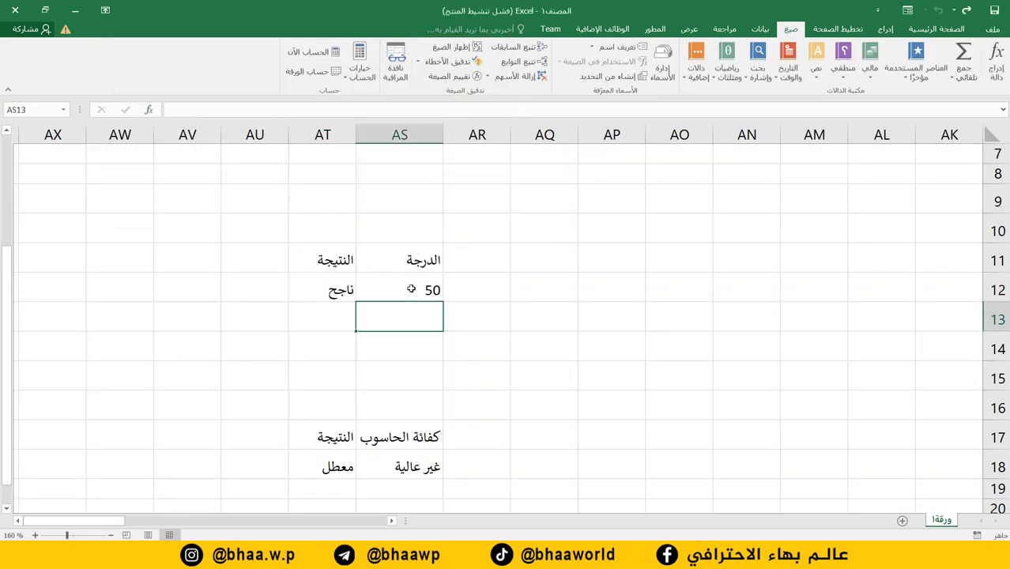
pyautogui.click(411, 290)
pyautogui.write('55')
pyautogui.press('Return')
pyautogui.click(319, 290)
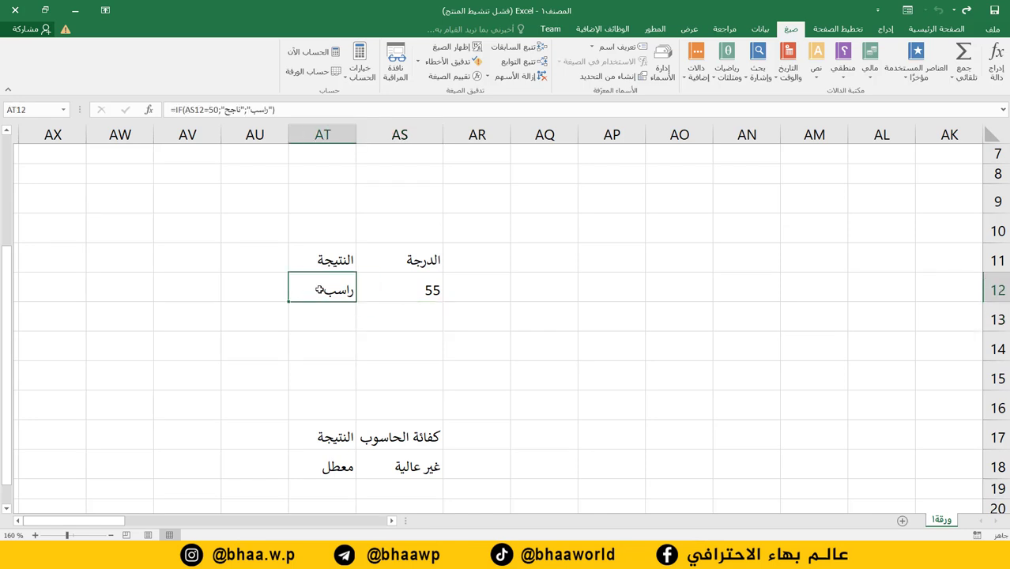
pyautogui.press('Delete')
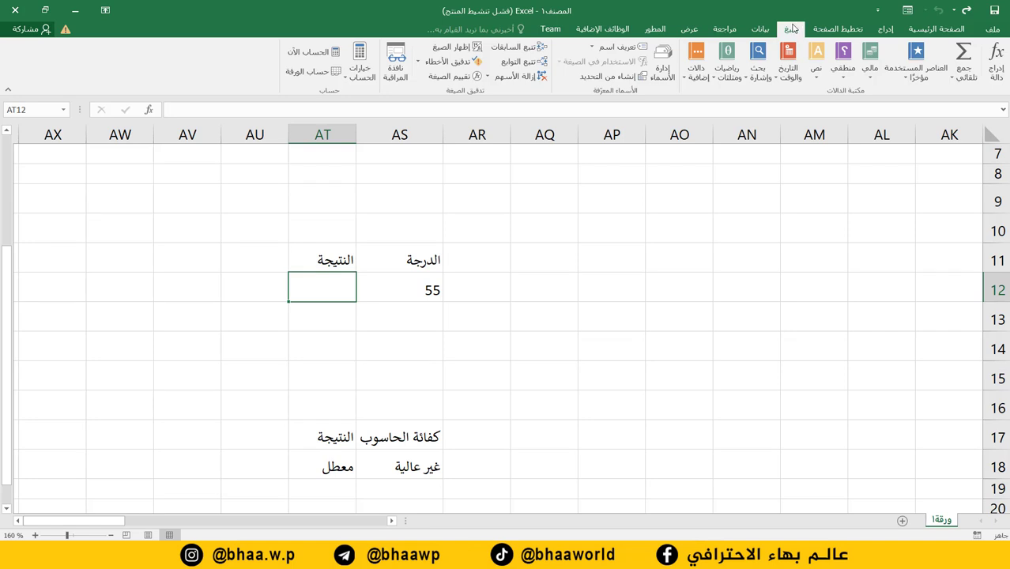
# Insert an IF function in AT12 with logical test AS12>=50
pyautogui.click(843, 69)
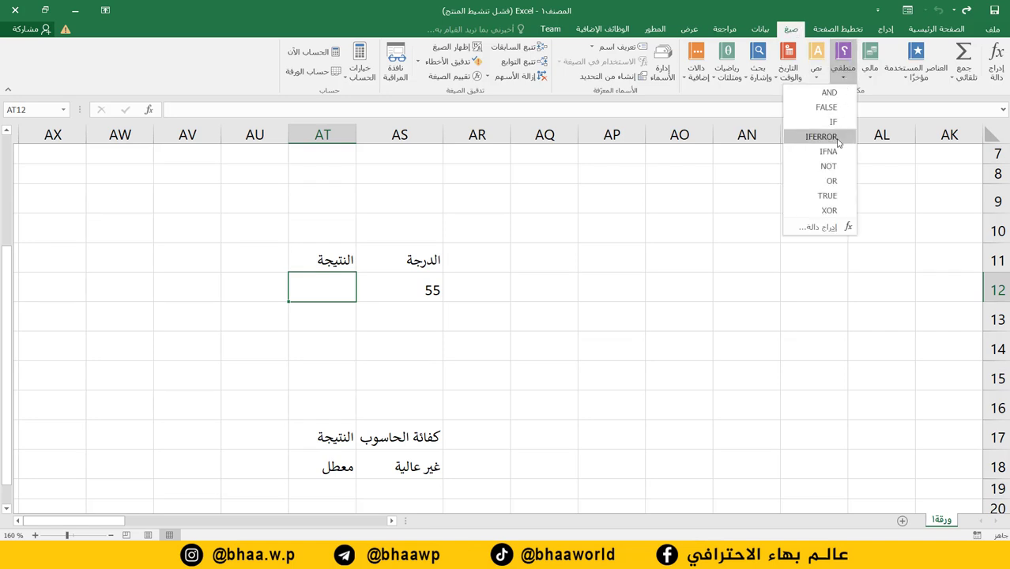
pyautogui.click(833, 122)
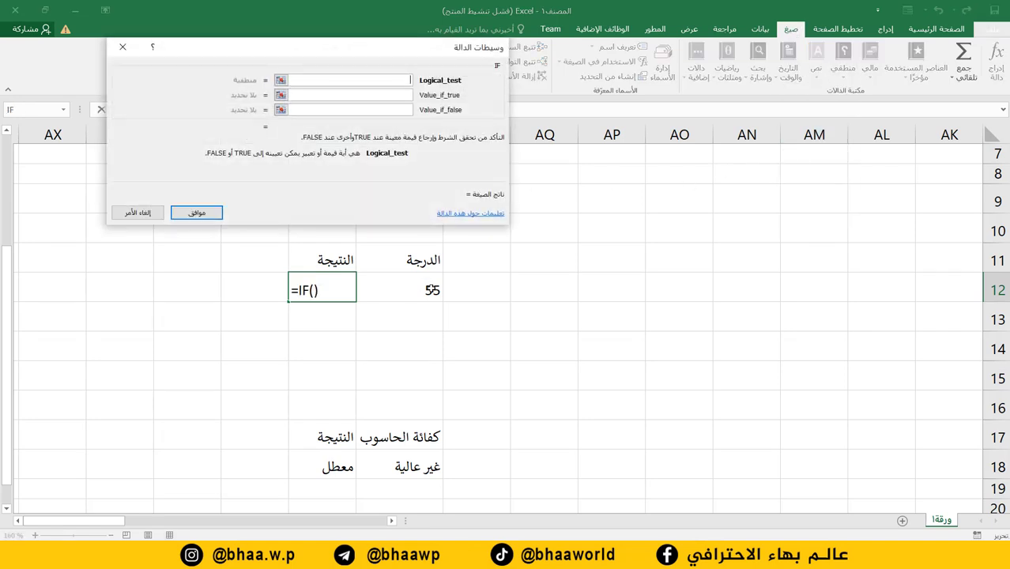
pyautogui.click(430, 290)
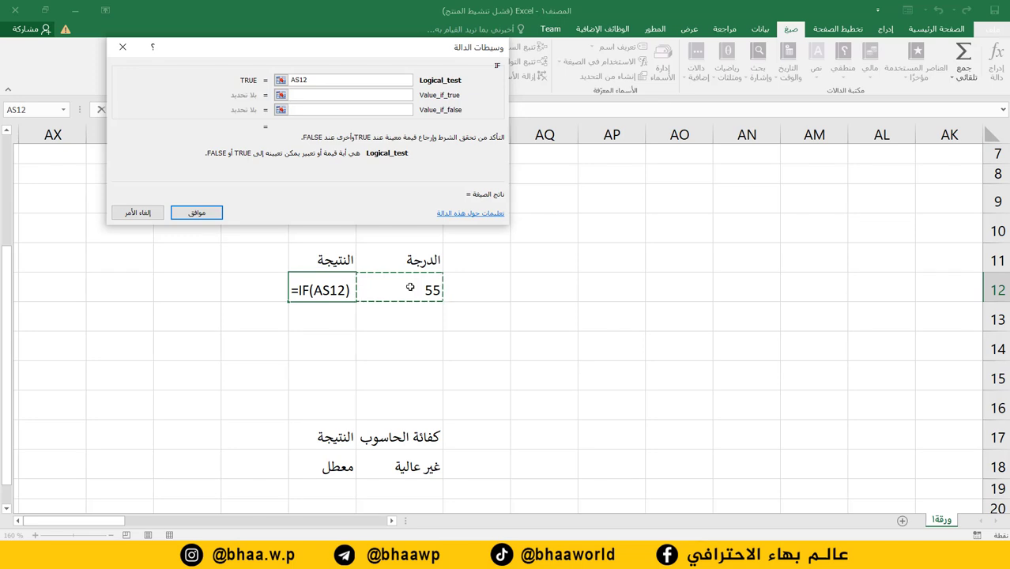
pyautogui.write(':AS12')
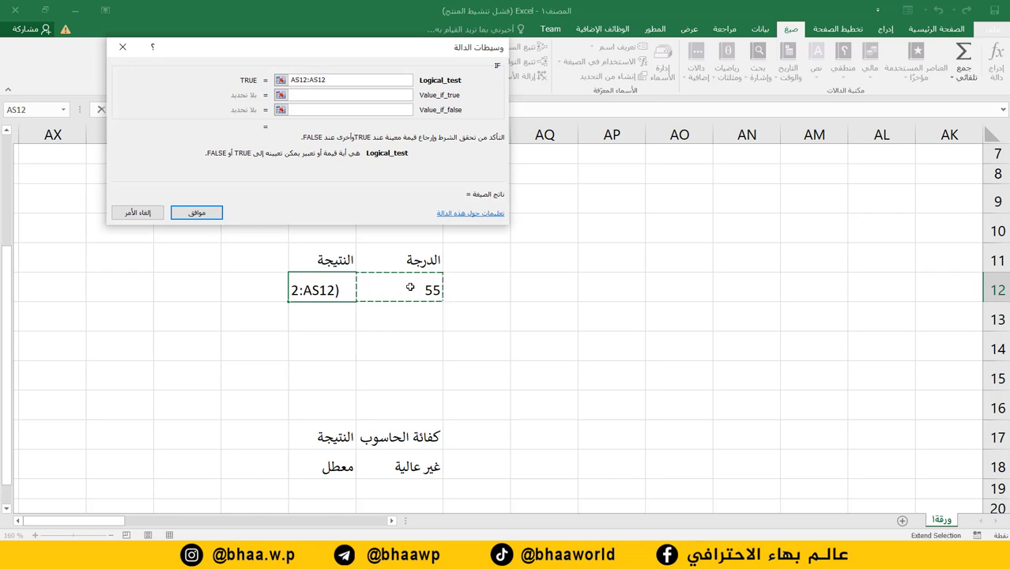
pyautogui.press('BackSpace')
pyautogui.press('BackSpace')
pyautogui.press('BackSpace')
pyautogui.press('BackSpace')
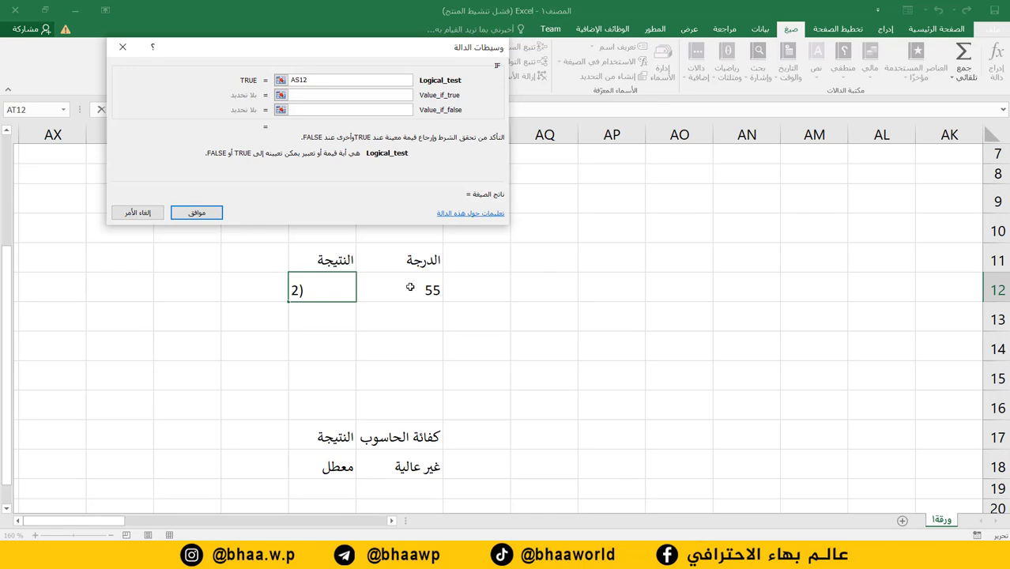
pyautogui.write('>')
pyautogui.write('=50')
# Set the IF to return ناجح when true and راسب when false
pyautogui.click(333, 96)
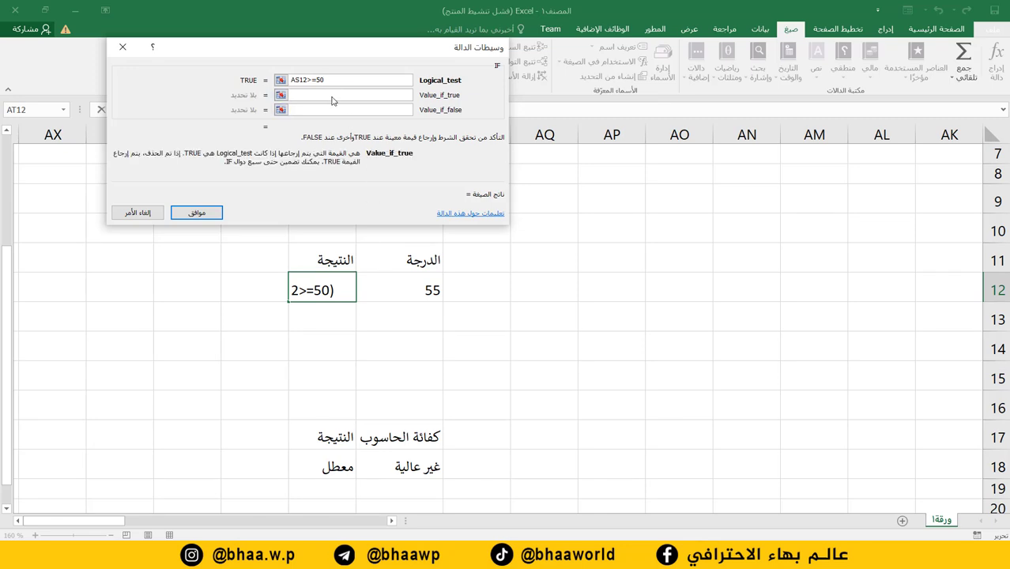
pyautogui.write('kh[p')
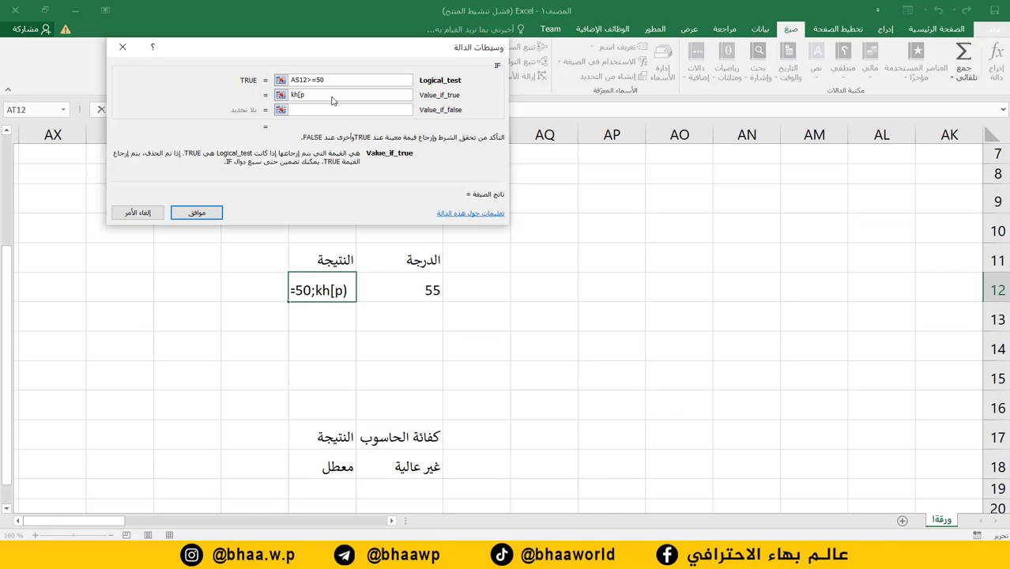
pyautogui.press('BackSpace')
pyautogui.press('BackSpace')
pyautogui.press('BackSpace')
pyautogui.press('BackSpace')
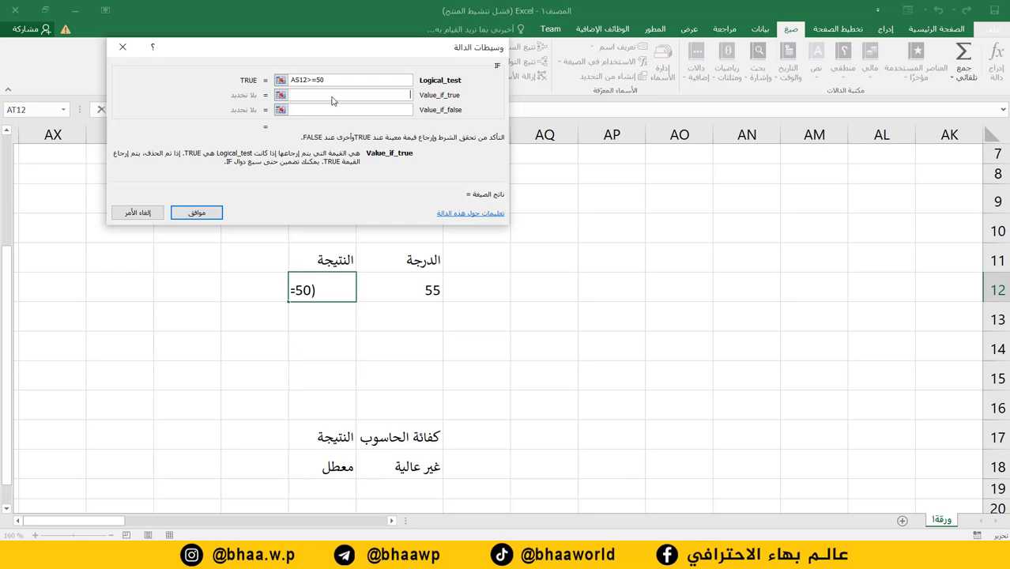
pyautogui.write('ناجح')
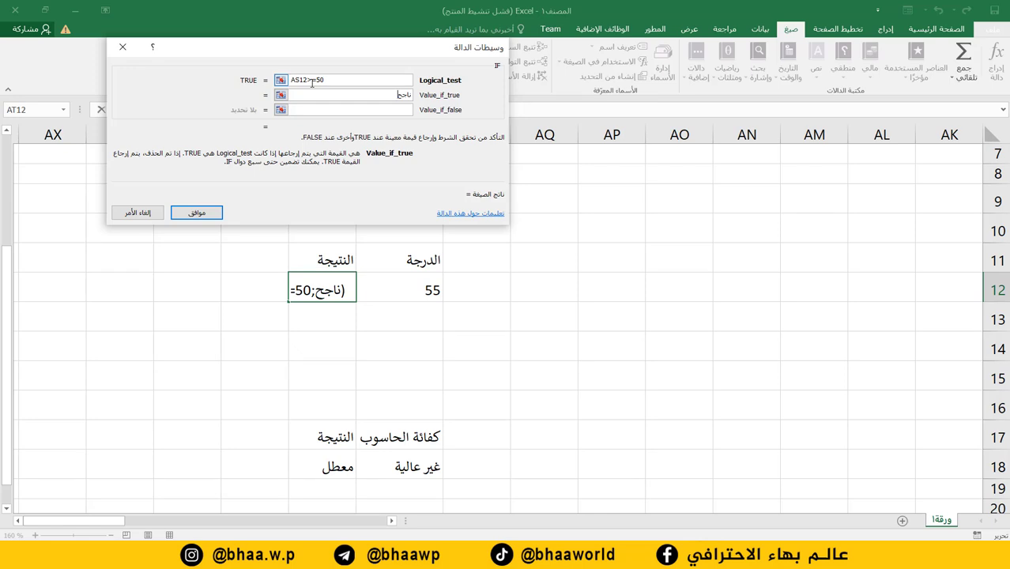
pyautogui.click(322, 110)
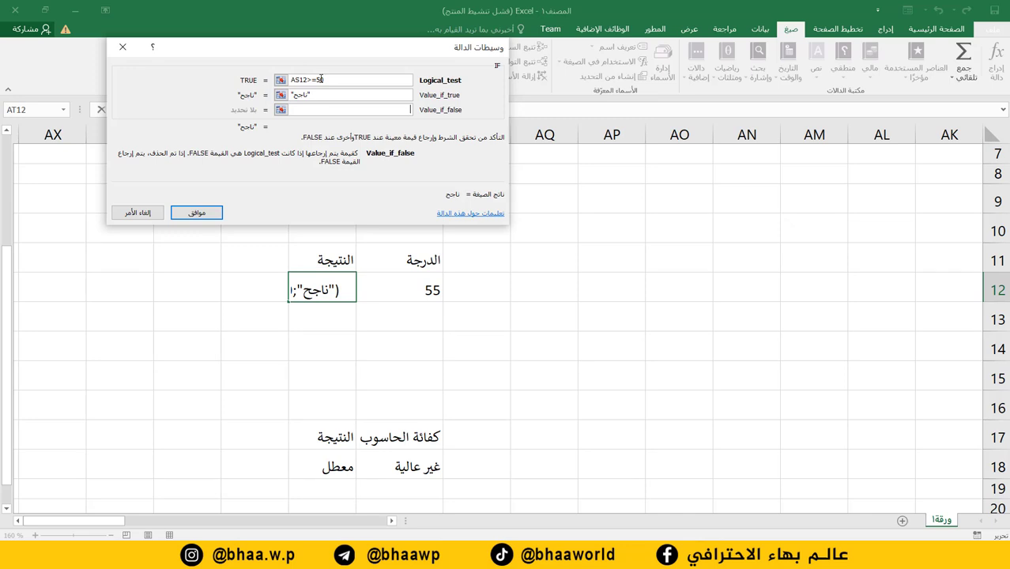
pyautogui.write('راسب')
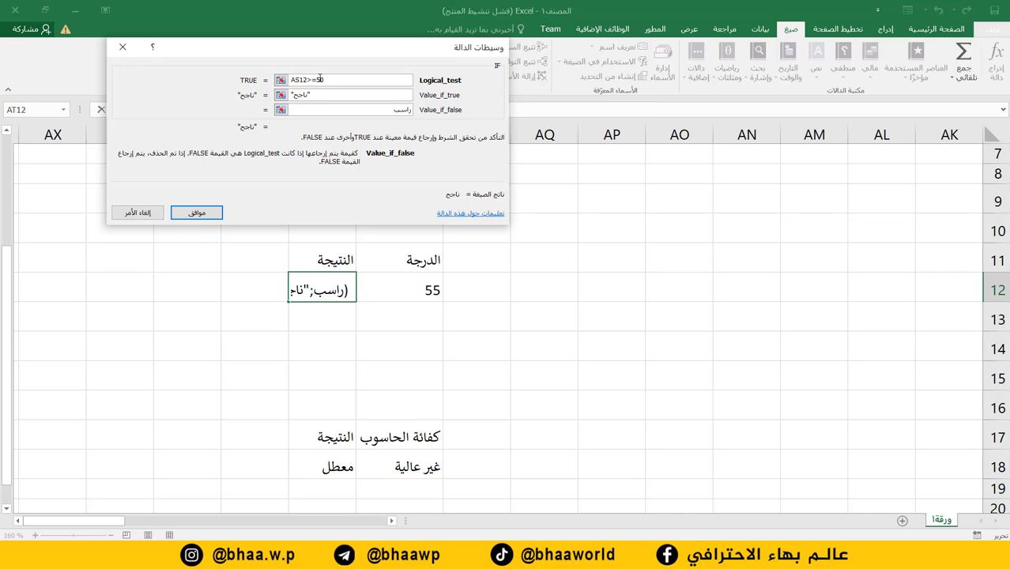
pyautogui.click(196, 212)
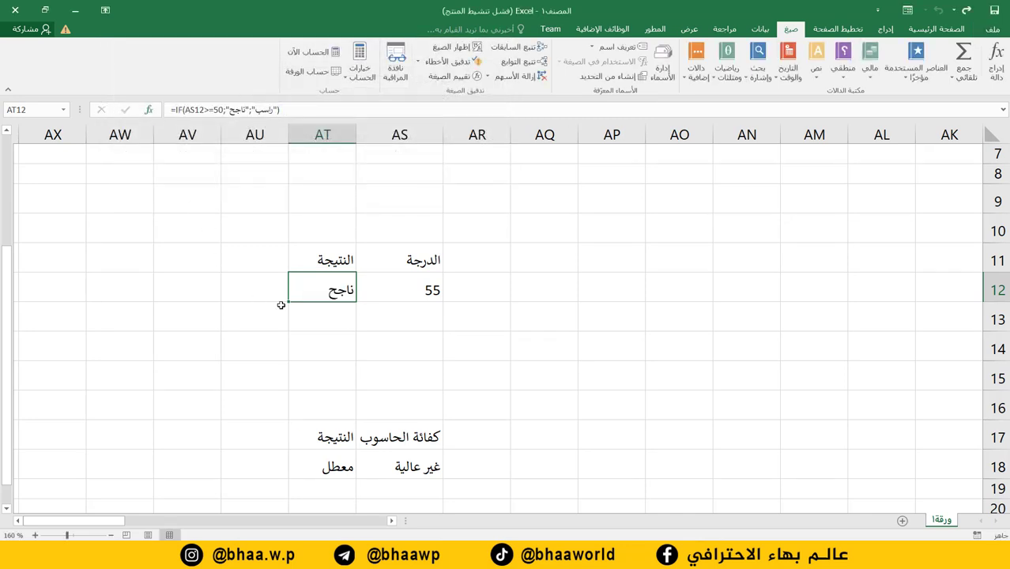
# Test the formula by entering 50, then 40, in grade cell AS12
pyautogui.click(341, 318)
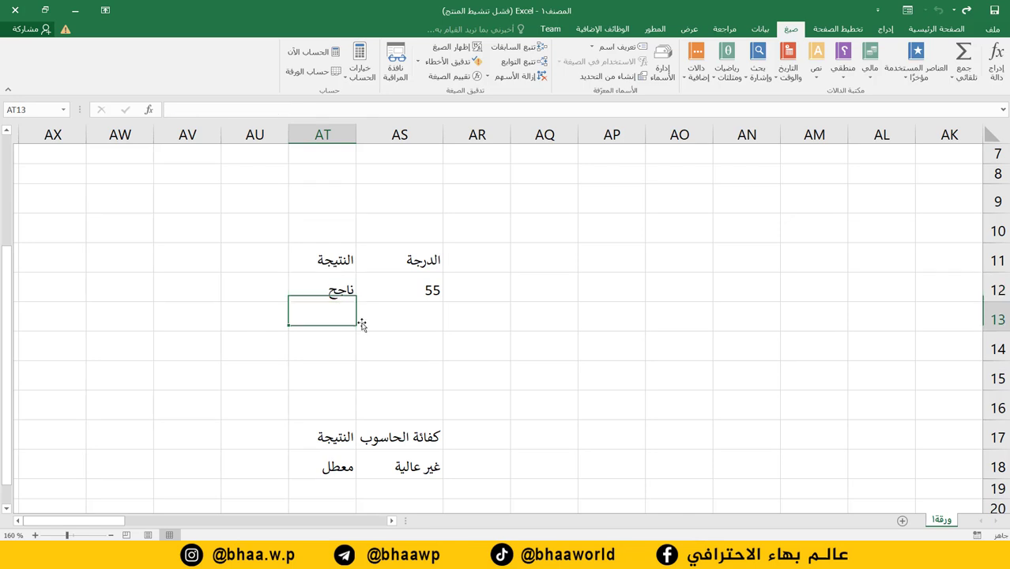
pyautogui.click(336, 290)
pyautogui.click(406, 291)
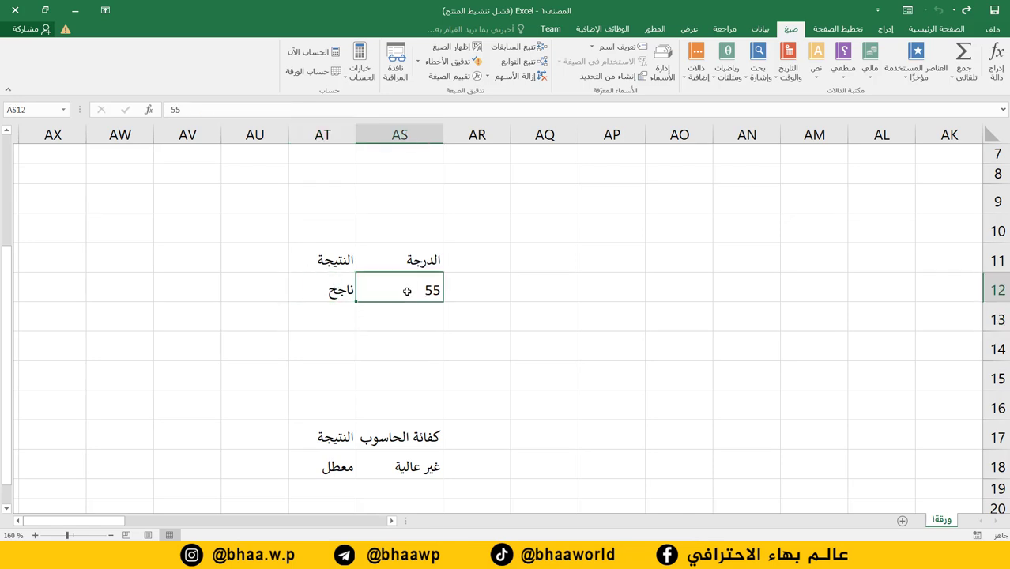
pyautogui.write('55')
pyautogui.press('BackSpace')
pyautogui.press('BackSpace')
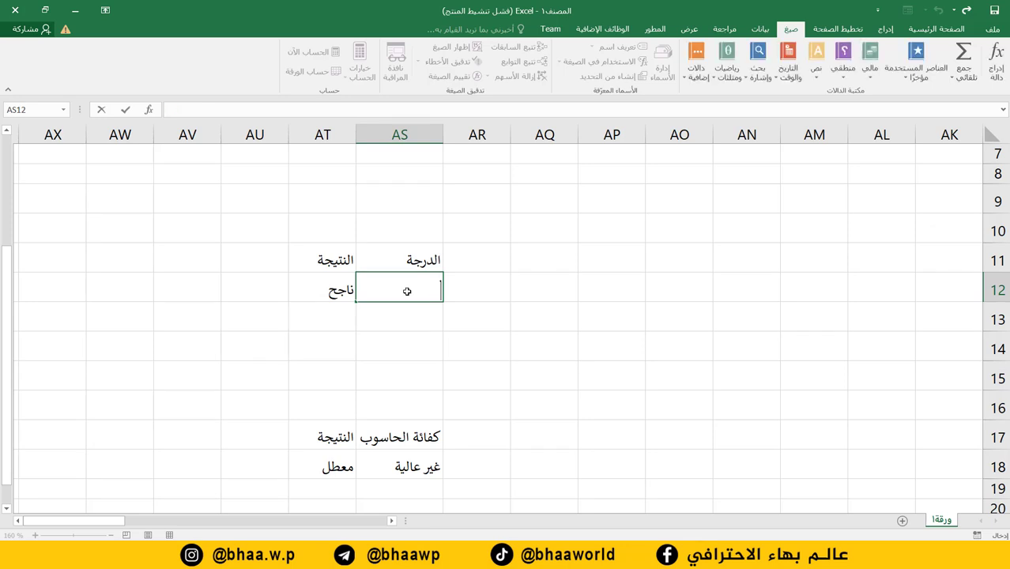
pyautogui.write('50')
pyautogui.press('Return')
pyautogui.click(406, 291)
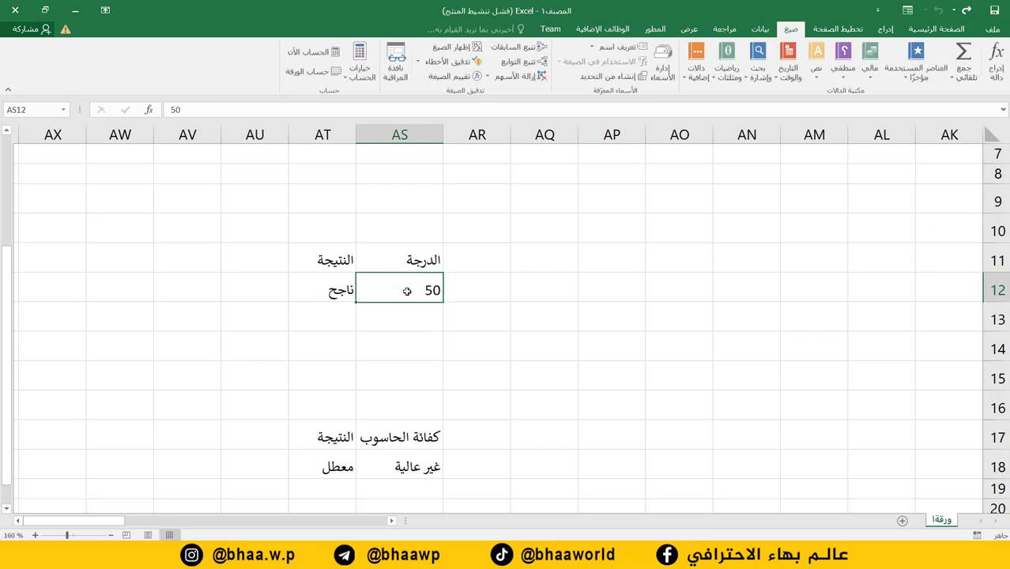
pyautogui.write('40')
pyautogui.press('Return')
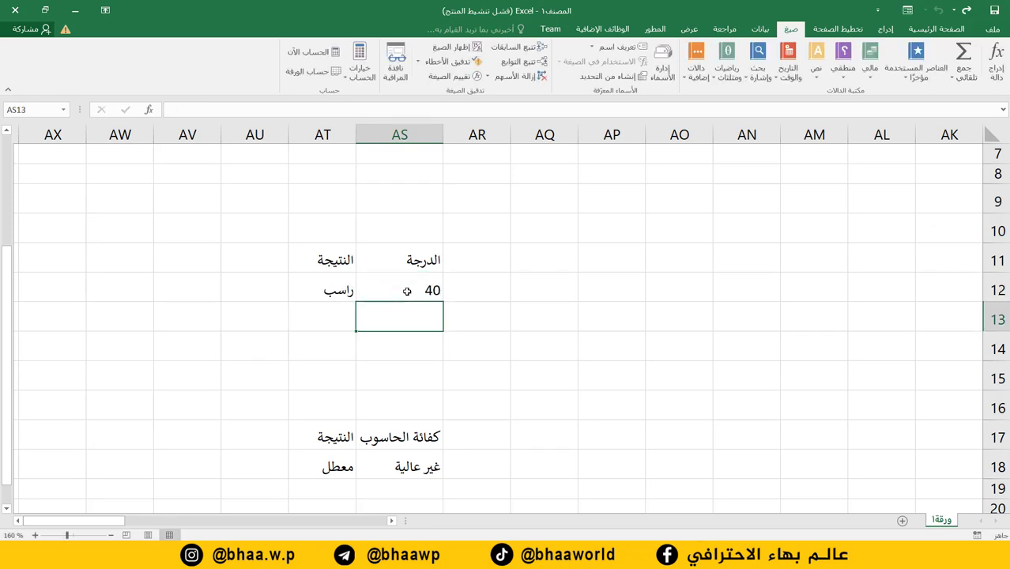
# Review AT12's IF arguments, checking the 50 threshold, and close without changes
pyautogui.click(335, 294)
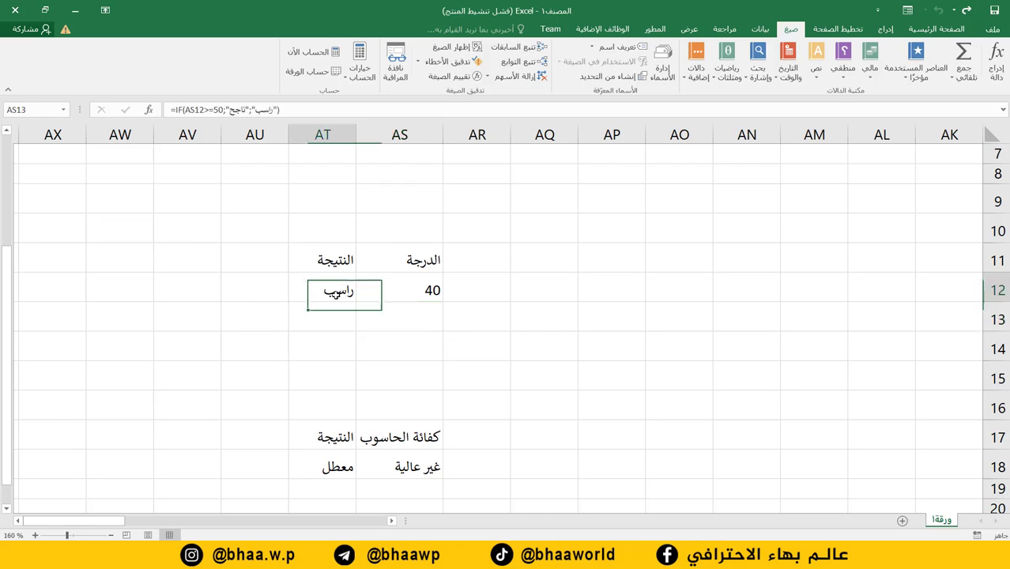
pyautogui.click(155, 111)
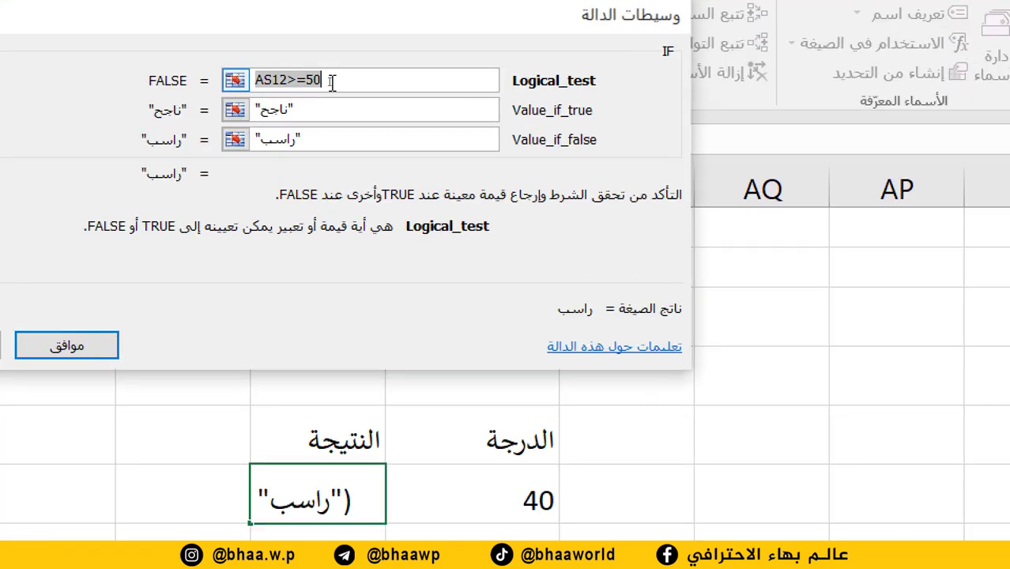
pyautogui.click(329, 81)
pyautogui.moveTo(330, 82); pyautogui.dragTo(310, 85)
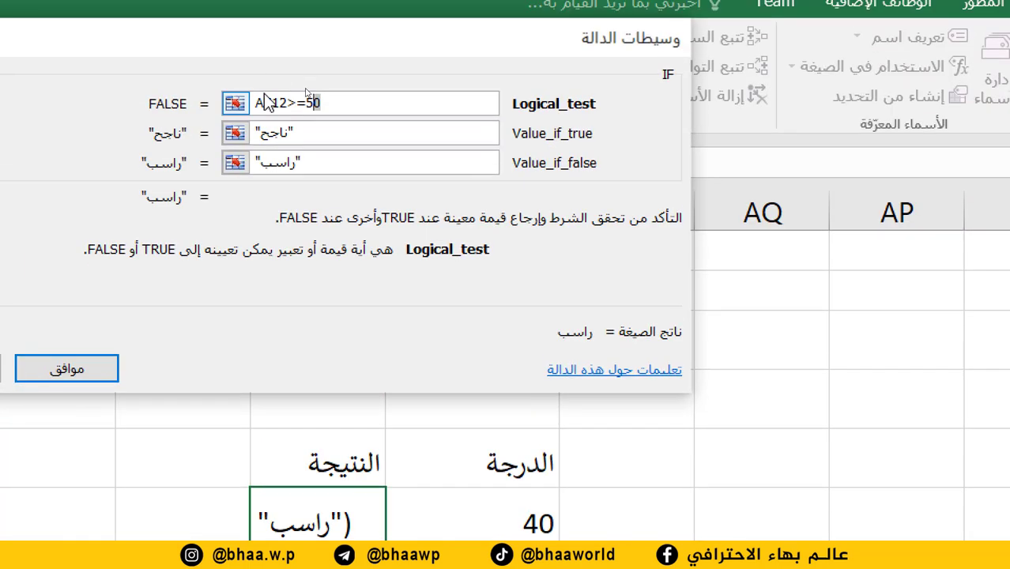
pyautogui.click(307, 104)
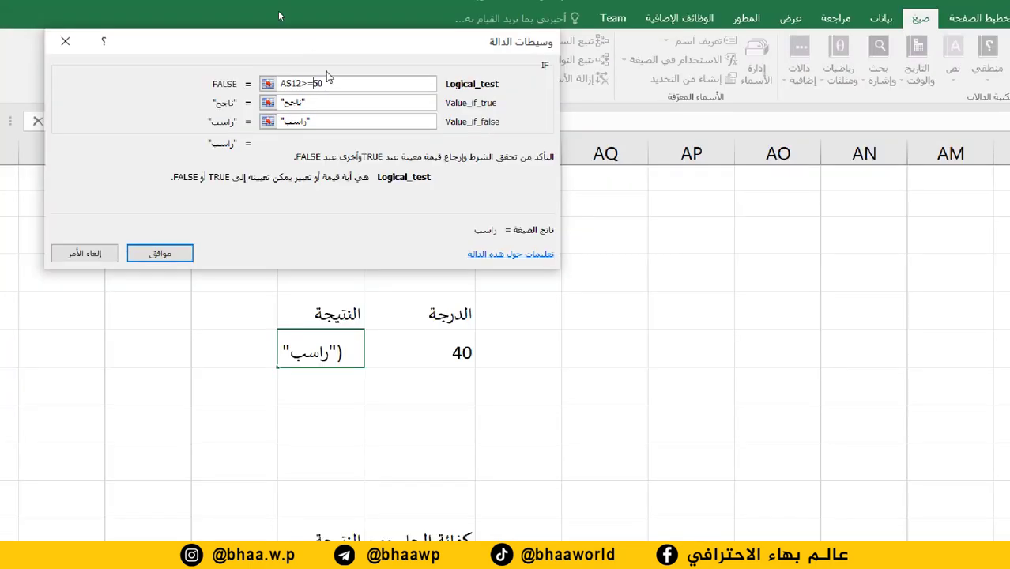
pyautogui.press('Return')
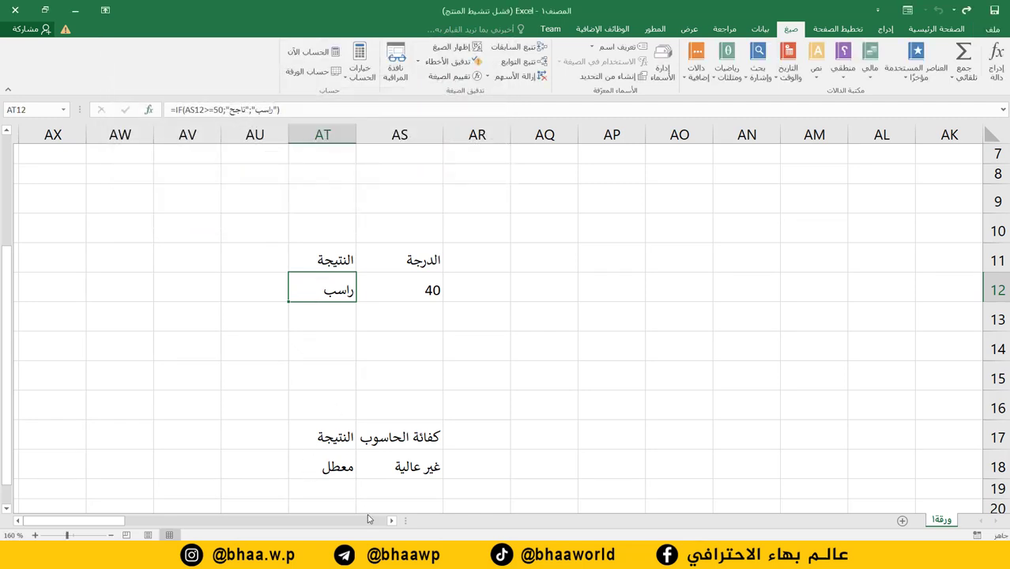
# Enter the Result header (typed الثيجة) in cell AJ9
pyautogui.click(391, 521)
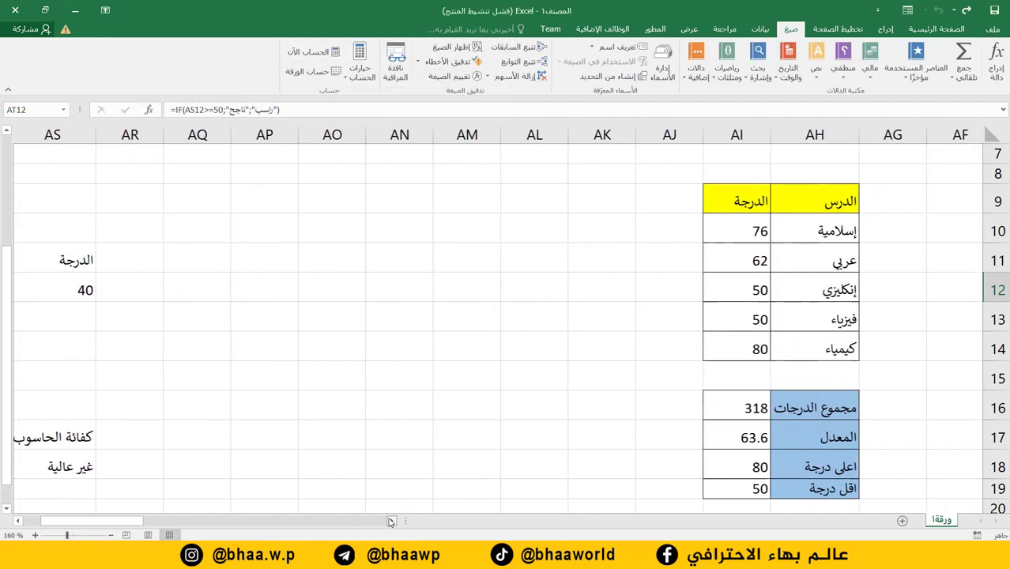
pyautogui.click(469, 198)
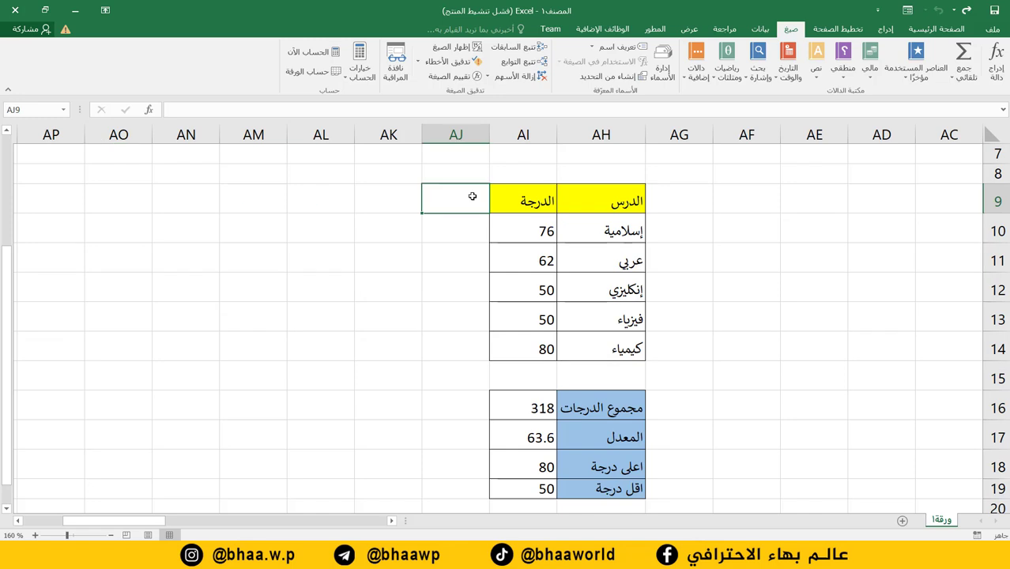
pyautogui.write('الثيجة')
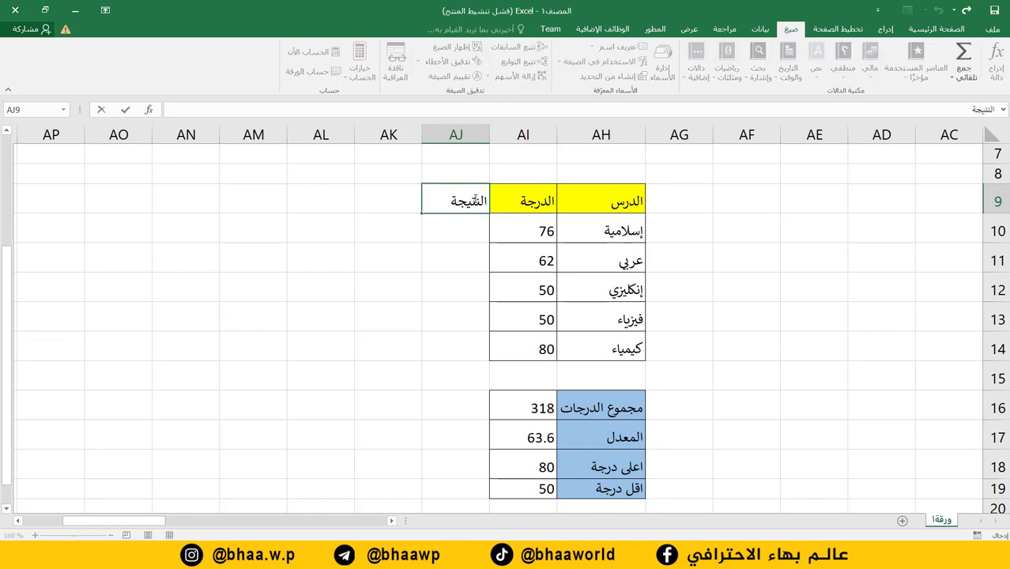
pyautogui.click(472, 234)
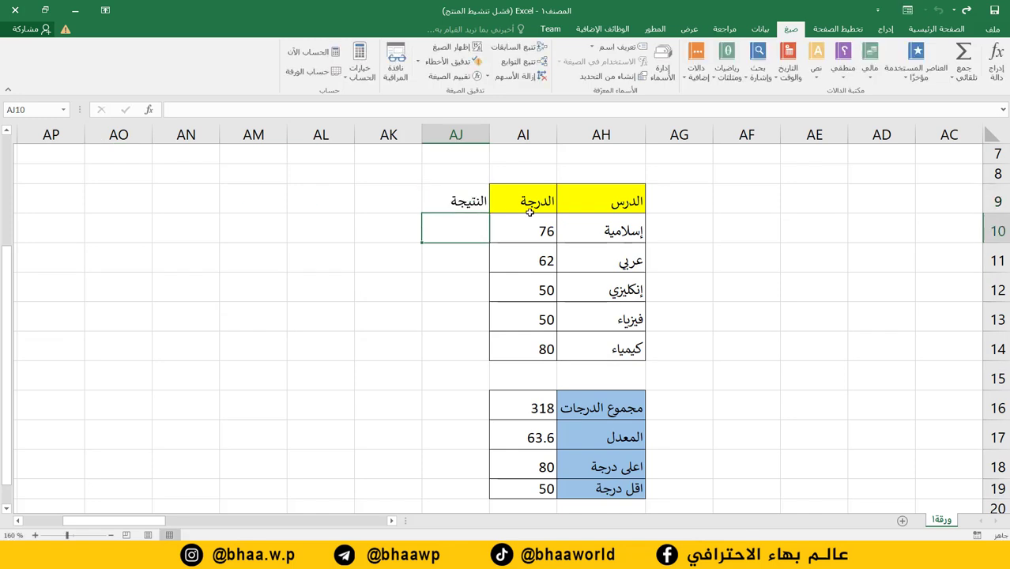
# Fill header cells AI9:AJ9 with yellow
pyautogui.moveTo(462, 199); pyautogui.dragTo(517, 196)
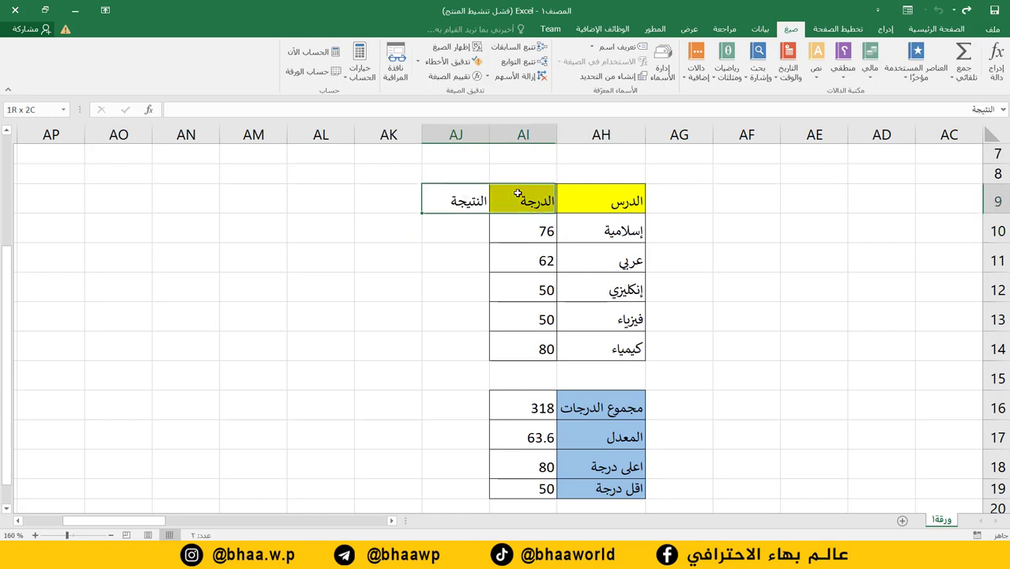
pyautogui.click(937, 28)
pyautogui.click(820, 73)
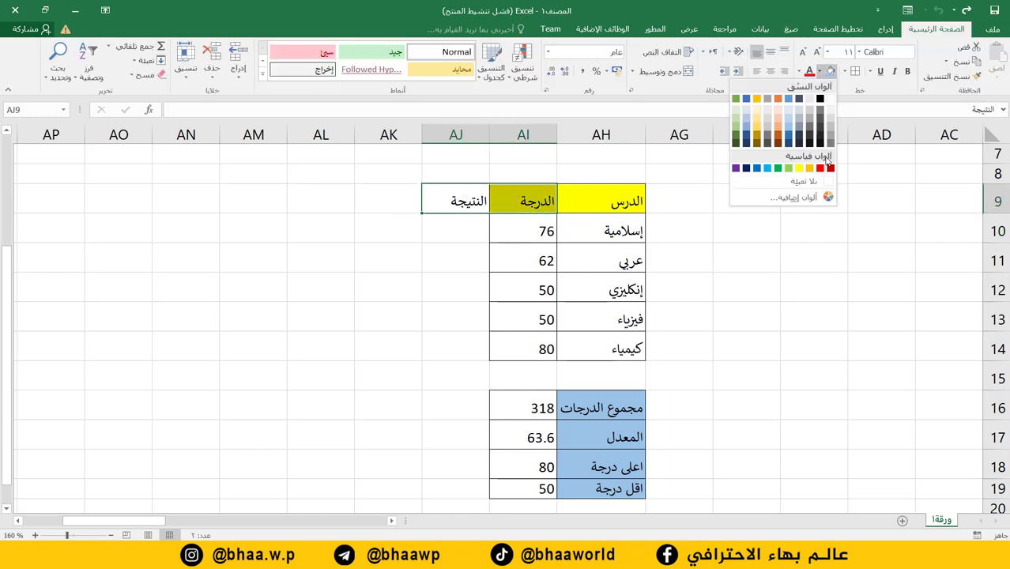
pyautogui.click(801, 168)
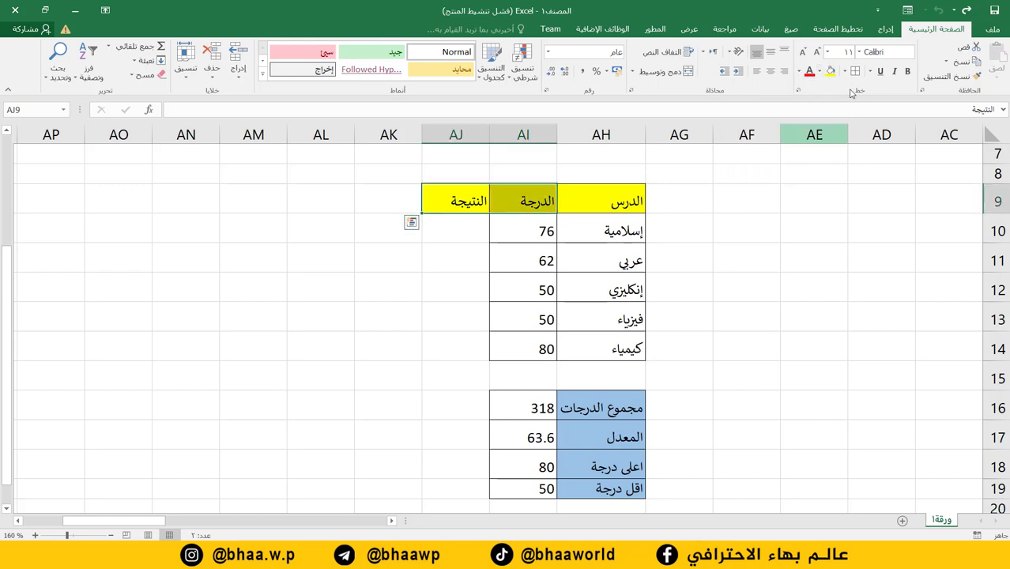
# Apply All Borders to the grades table, AH9:AJ14, including the Result column
pyautogui.moveTo(623, 206)
pyautogui.mouseDown()
pyautogui.moveTo(389, 332)
pyautogui.moveTo(442, 343)
pyautogui.mouseUp()
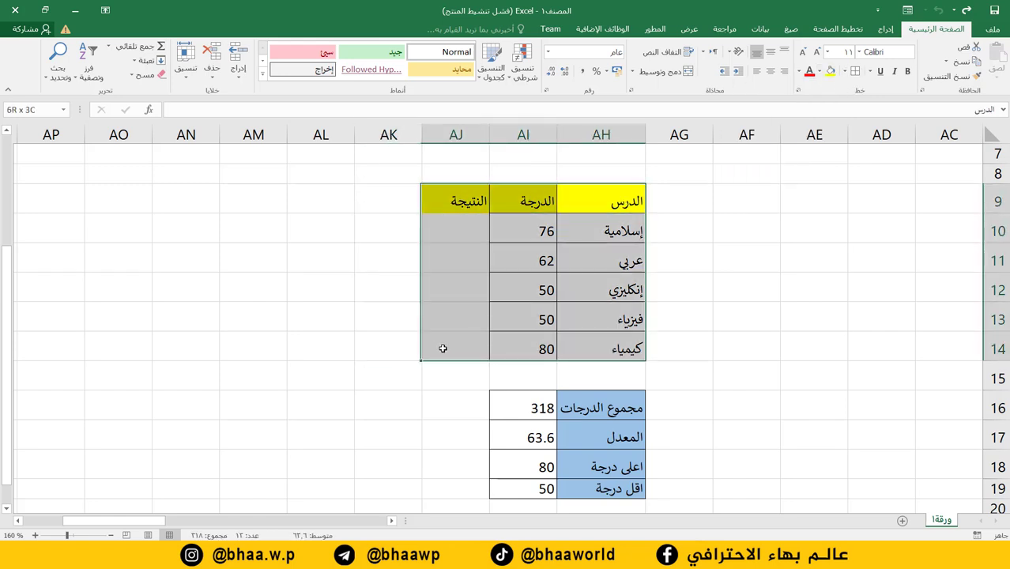
pyautogui.click(853, 72)
pyautogui.click(374, 267)
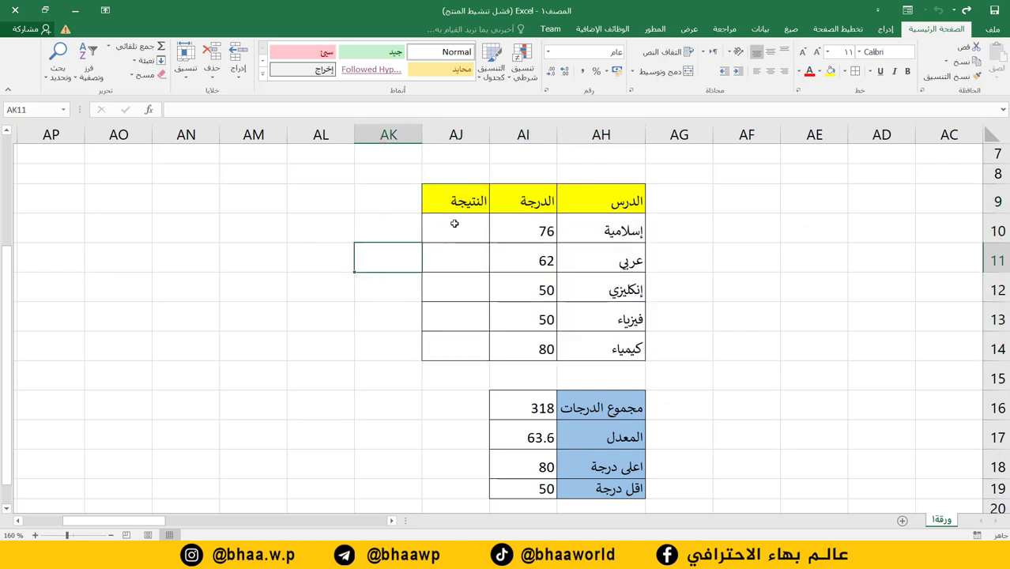
pyautogui.click(440, 221)
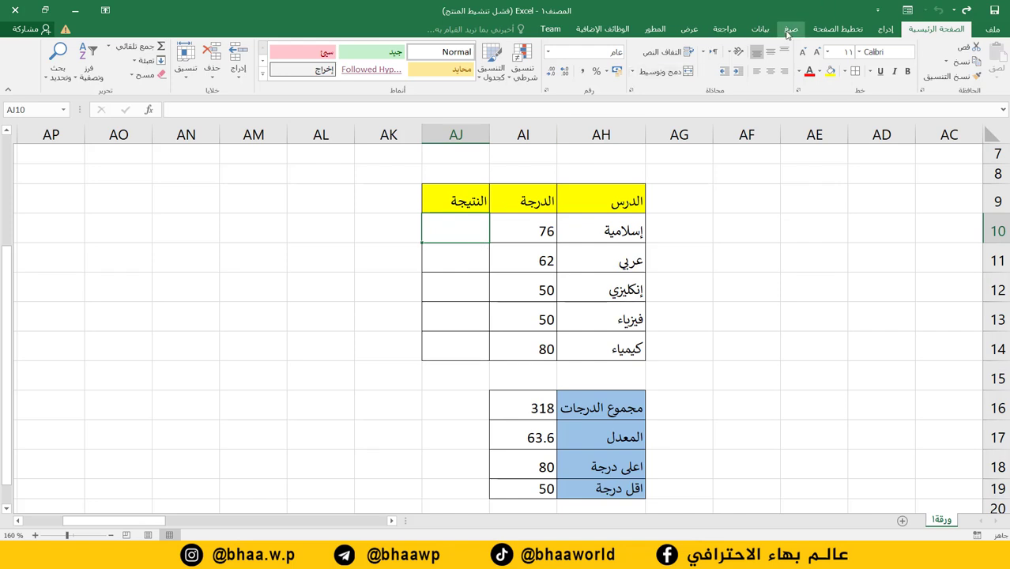
# Insert an IF in AJ10: AI10>=50 returns ناجح, otherwise راسب
pyautogui.click(790, 29)
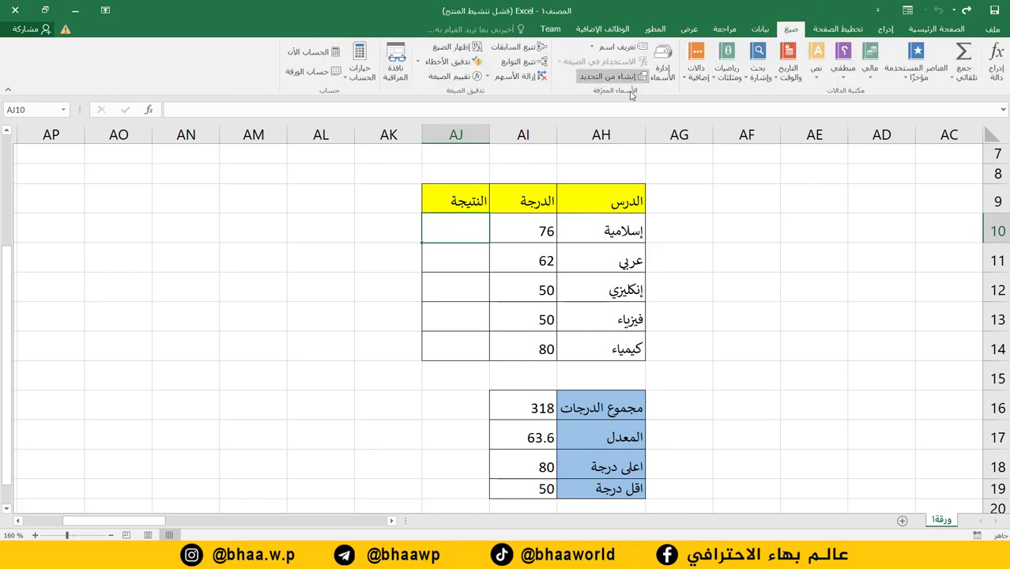
pyautogui.click(841, 82)
pyautogui.click(821, 118)
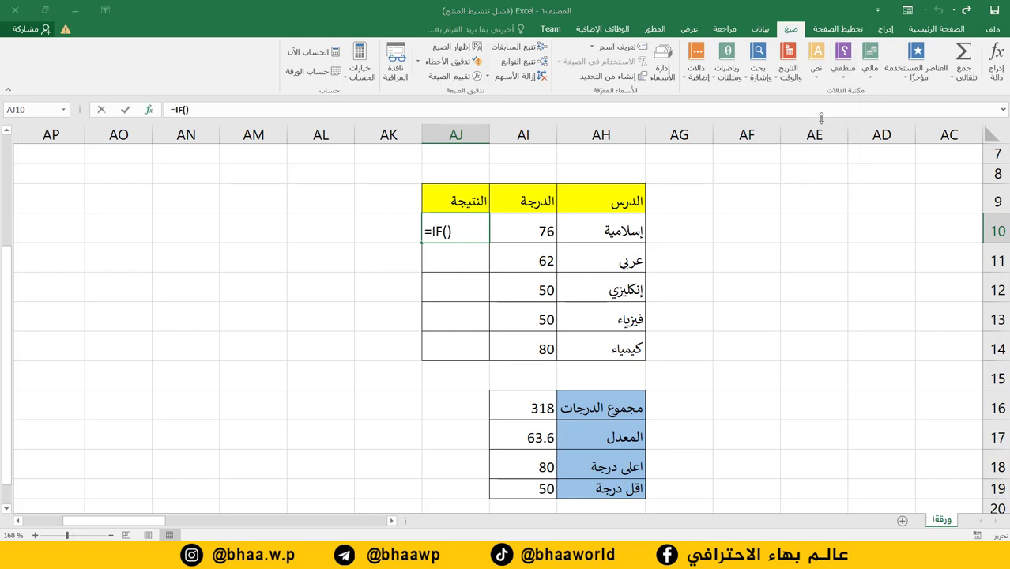
pyautogui.moveTo(356, 49); pyautogui.dragTo(265, 45)
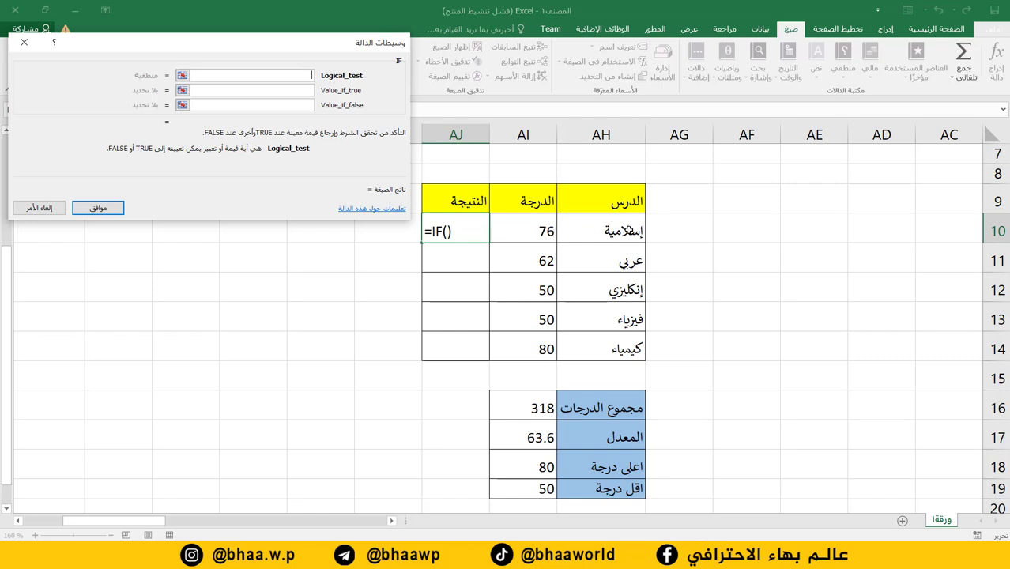
pyautogui.click(540, 231)
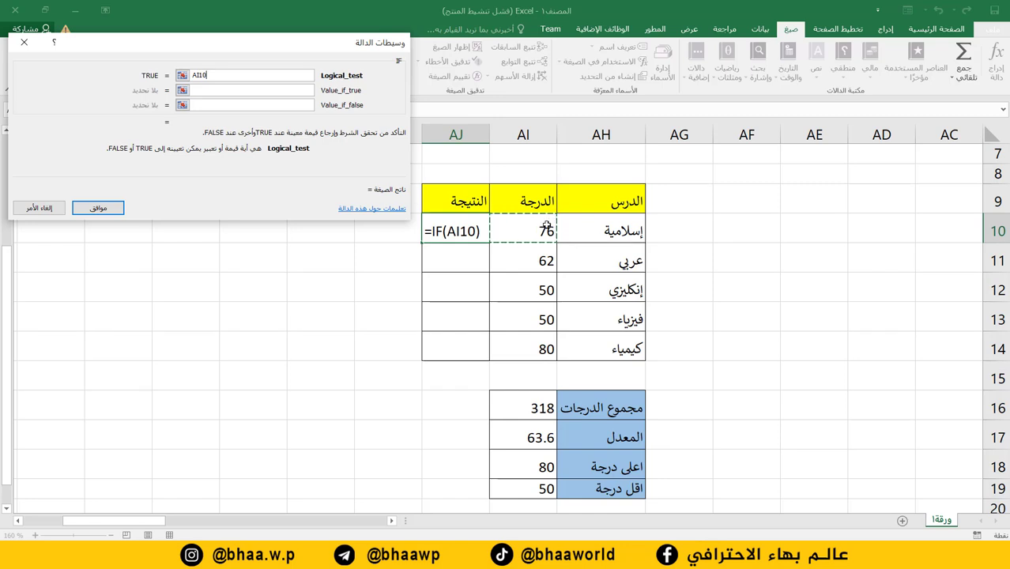
pyautogui.write('>')
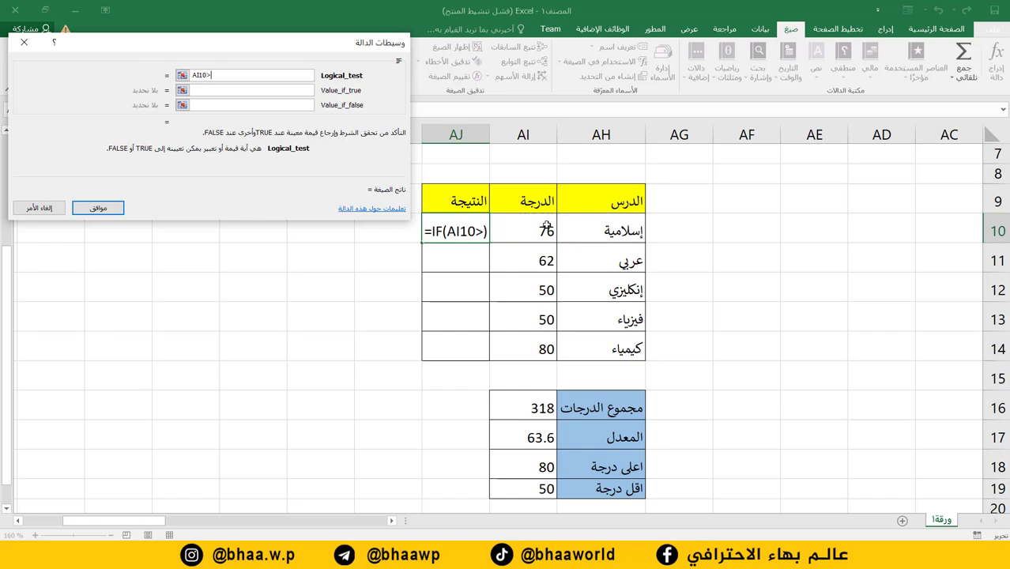
pyautogui.write('=')
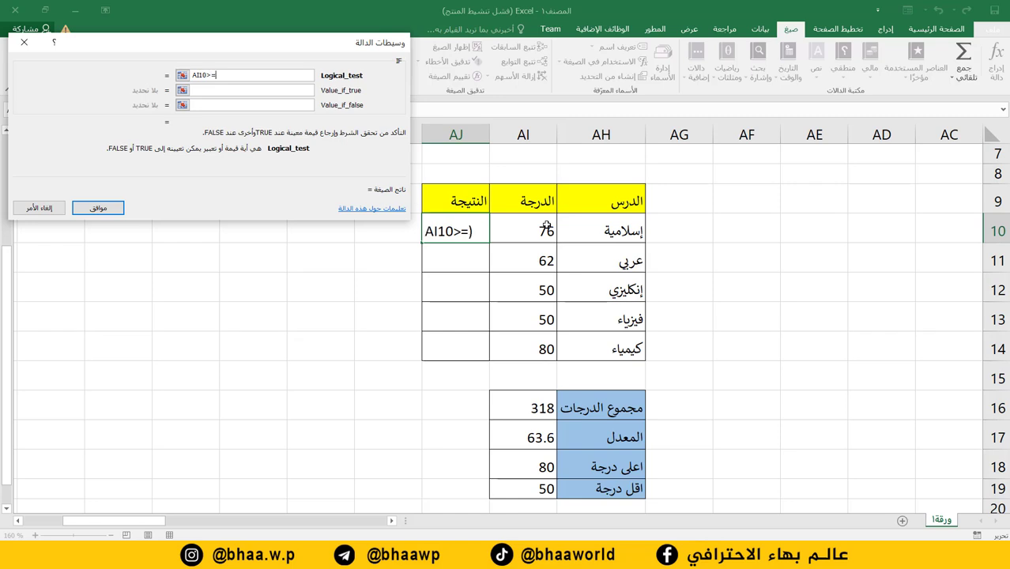
pyautogui.write('50')
pyautogui.click(263, 89)
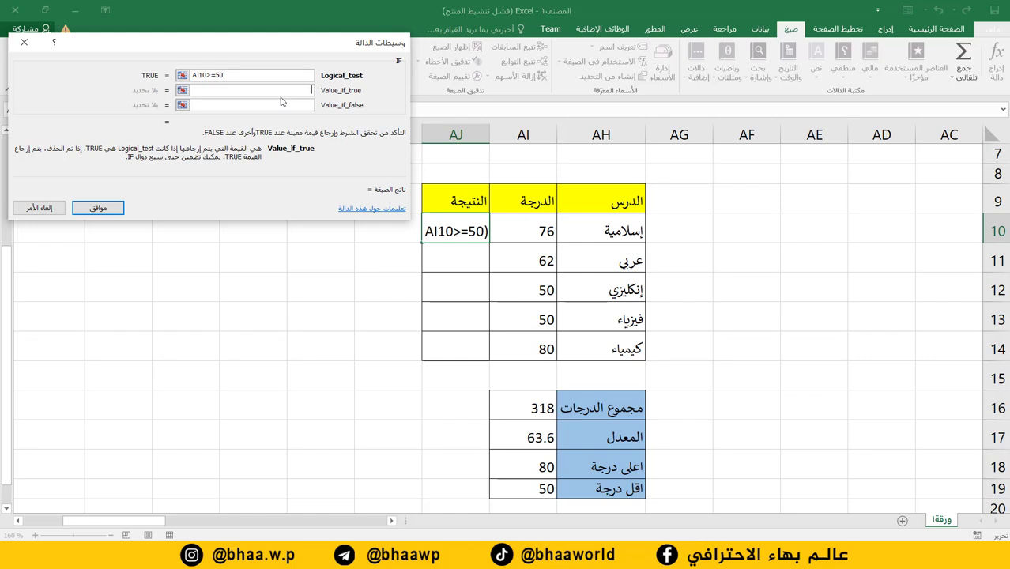
pyautogui.write('ناجح')
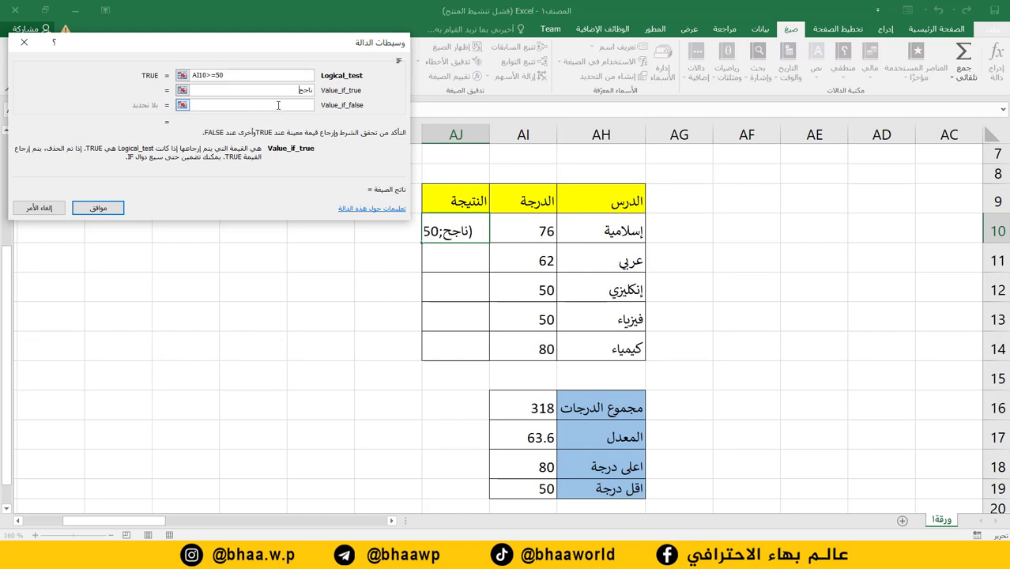
pyautogui.click(278, 109)
pyautogui.write('ر')
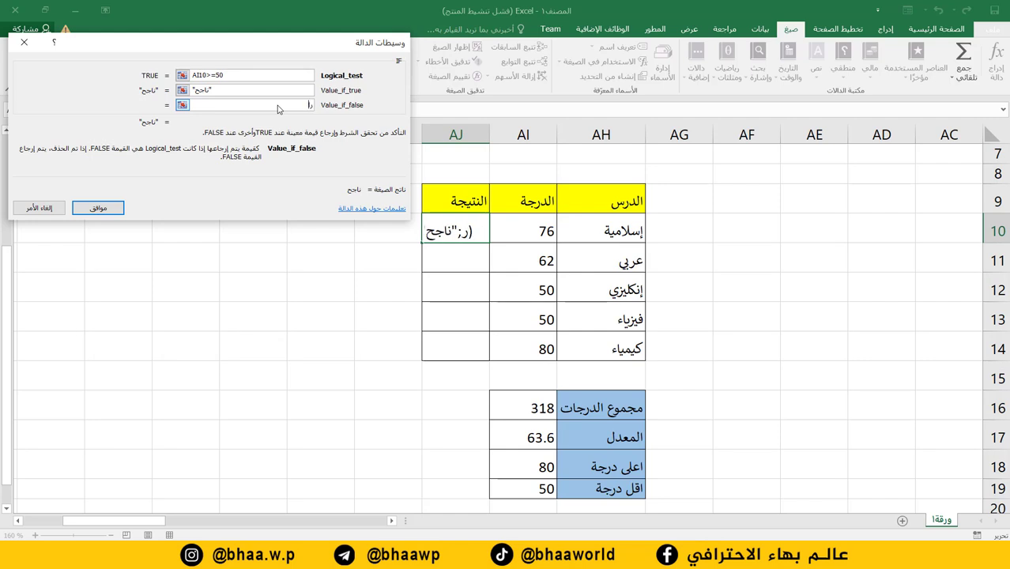
pyautogui.write('اسب')
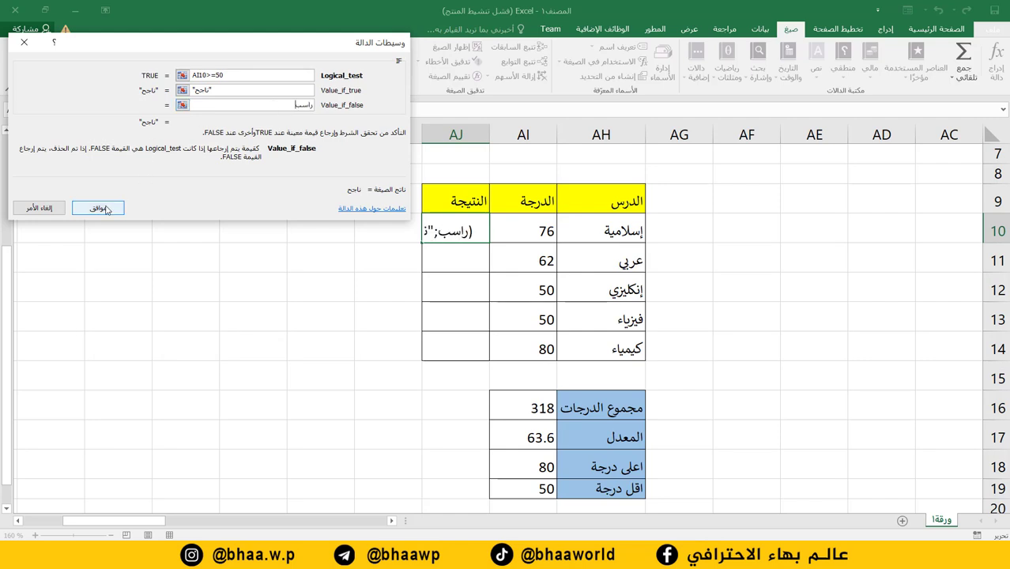
pyautogui.click(109, 209)
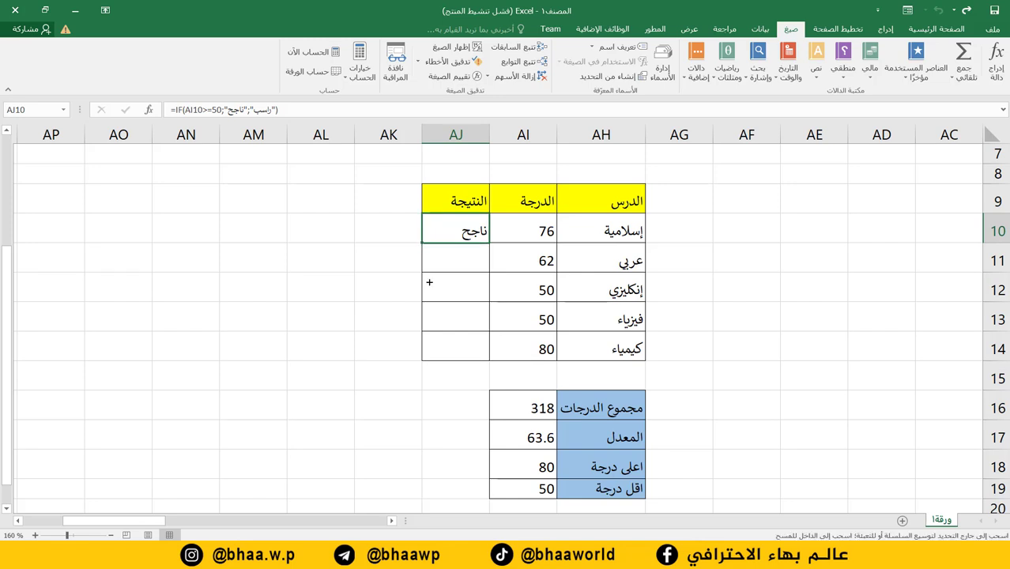
# Copy the IF formula down to AJ14 and change the فيزياء grade to 44
pyautogui.moveTo(423, 244); pyautogui.dragTo(424, 355)
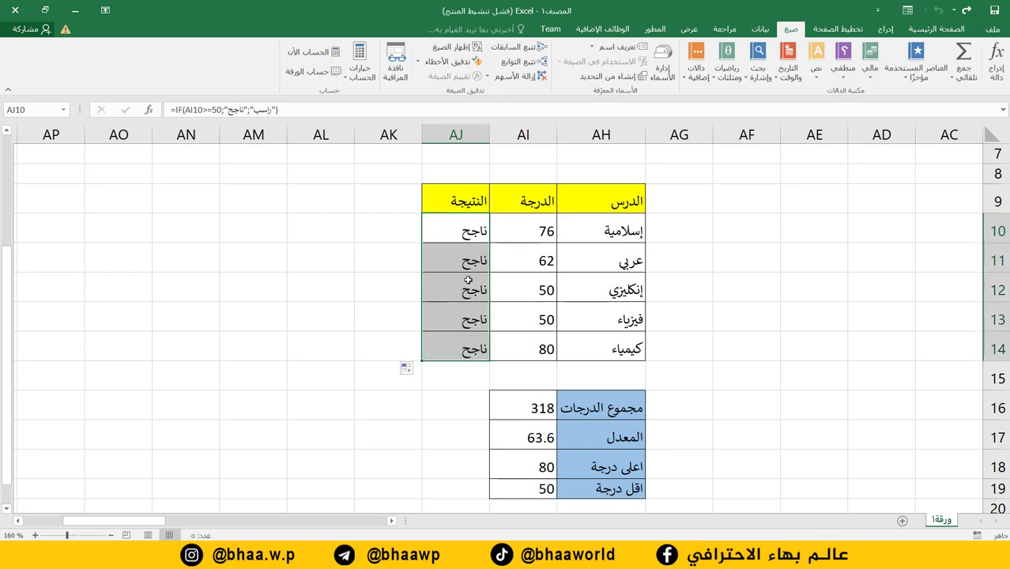
pyautogui.click(530, 318)
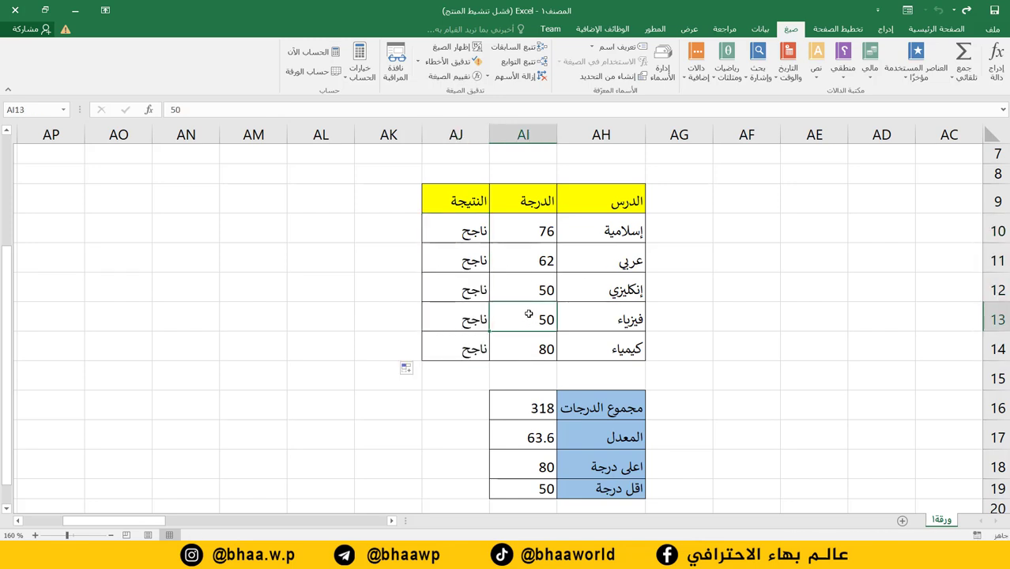
pyautogui.write('44')
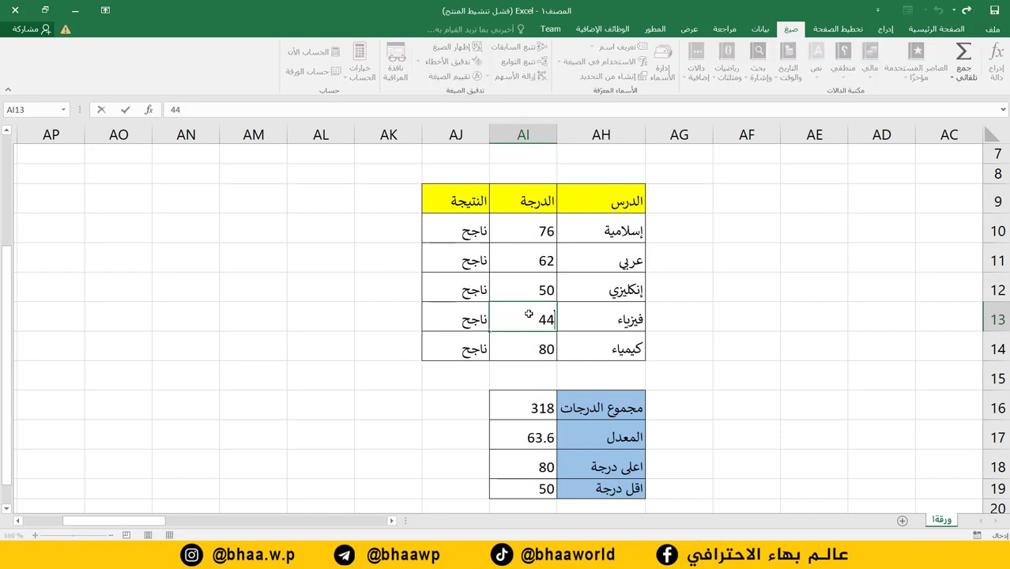
pyautogui.press('Return')
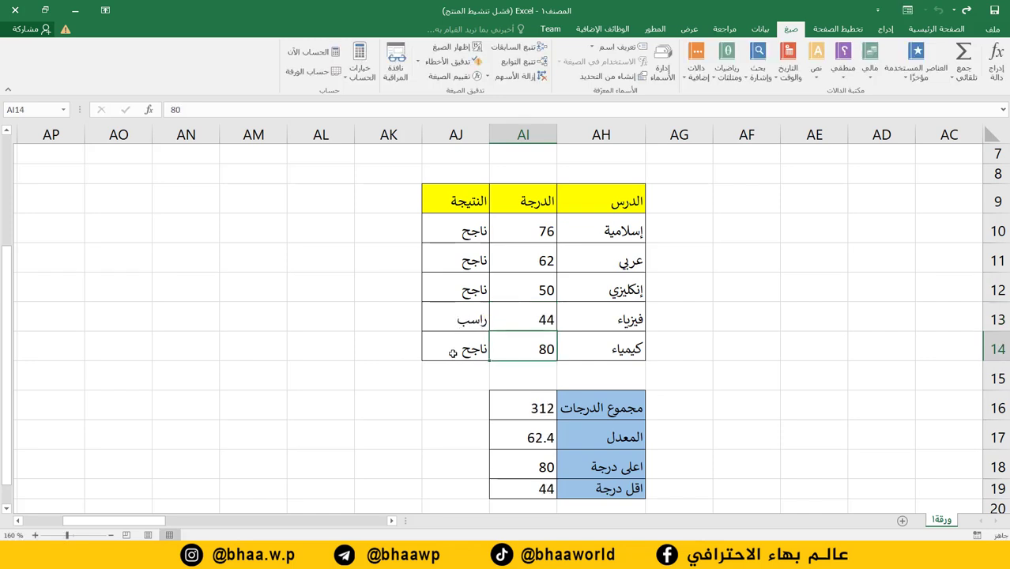
# Compare the formulas in AJ10 and AJ11
pyautogui.click(444, 373)
pyautogui.click(466, 234)
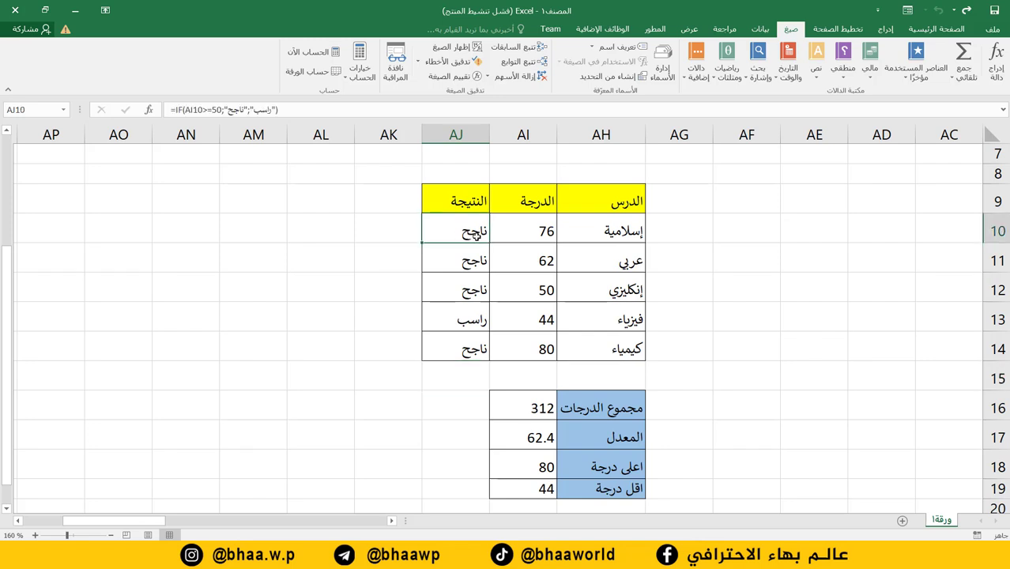
pyautogui.click(471, 253)
pyautogui.click(466, 226)
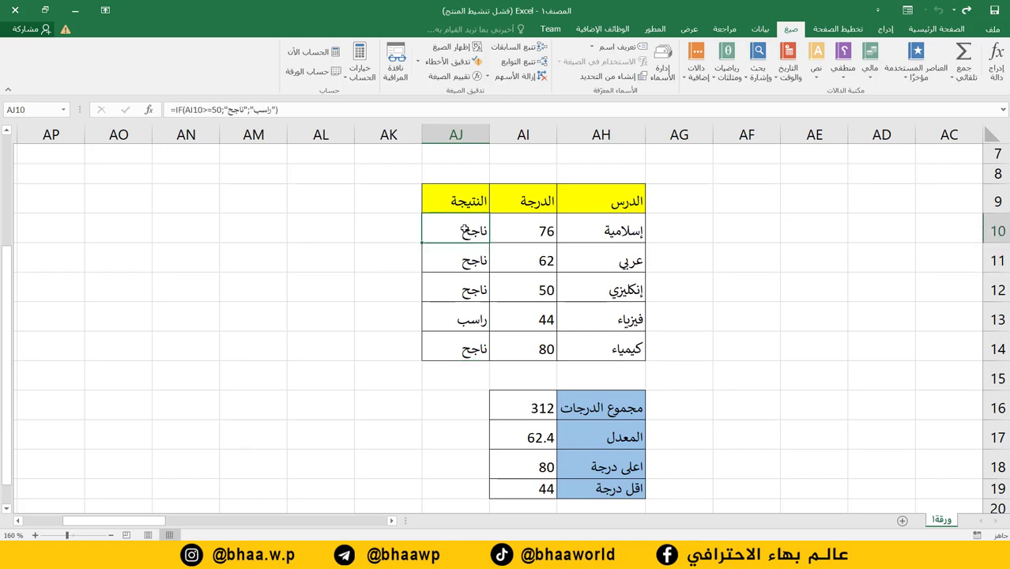